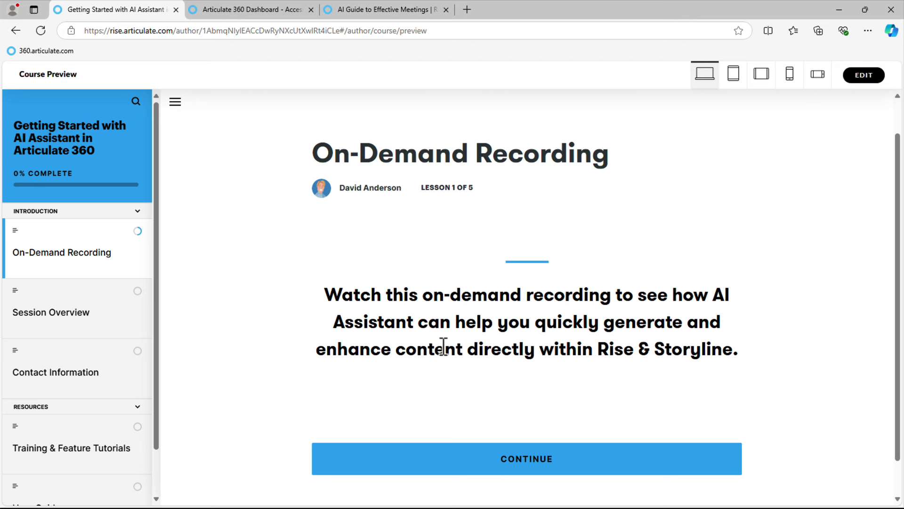
View the course preview's Session Overview lesson and flip its three cards on AI Assistant, Rise and Storyline.
{"action": "scroll", "coordinate": [429, 371], "scroll_direction": "down", "scroll_amount": 1}
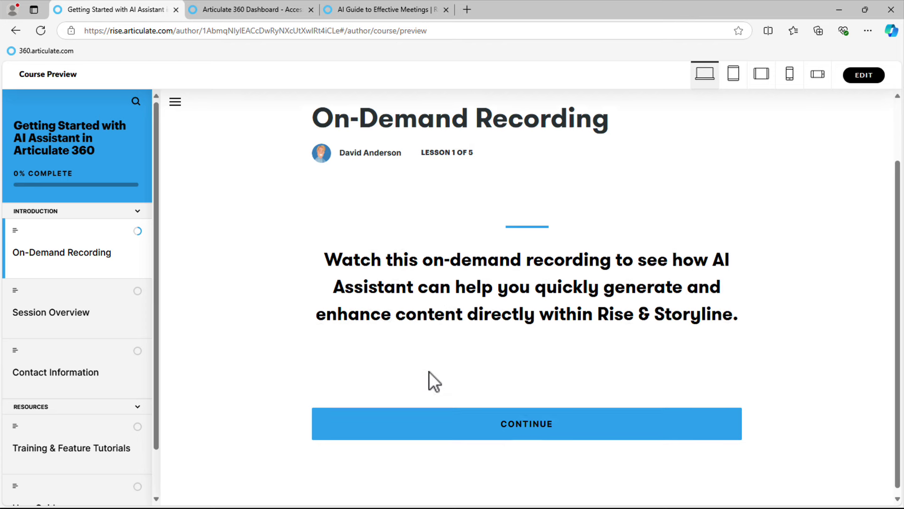
{"action": "scroll", "coordinate": [428, 372], "scroll_direction": "up", "scroll_amount": 2}
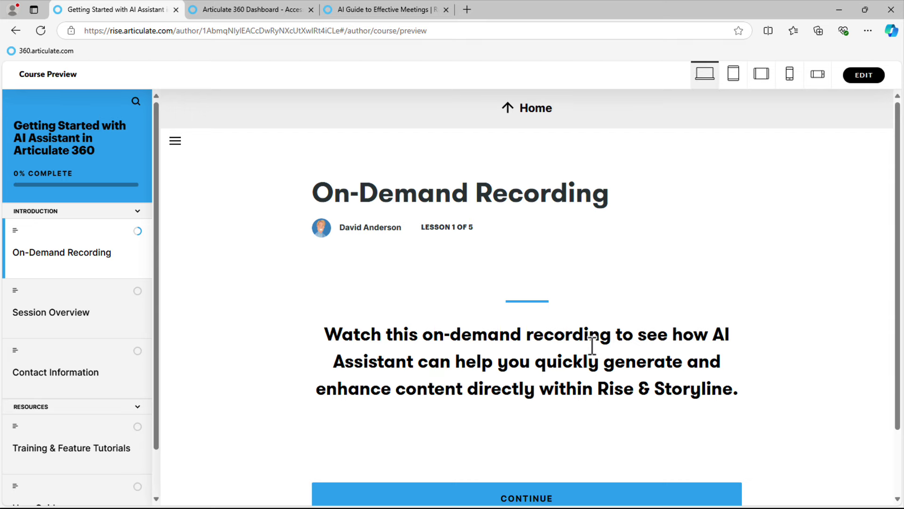
{"action": "left_click", "coordinate": [91, 330]}
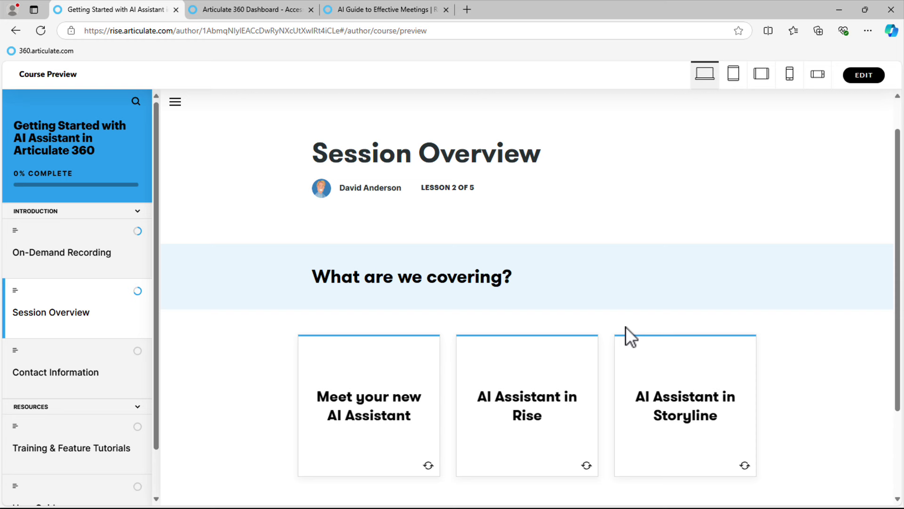
{"action": "scroll", "coordinate": [651, 309], "scroll_direction": "down", "scroll_amount": 1}
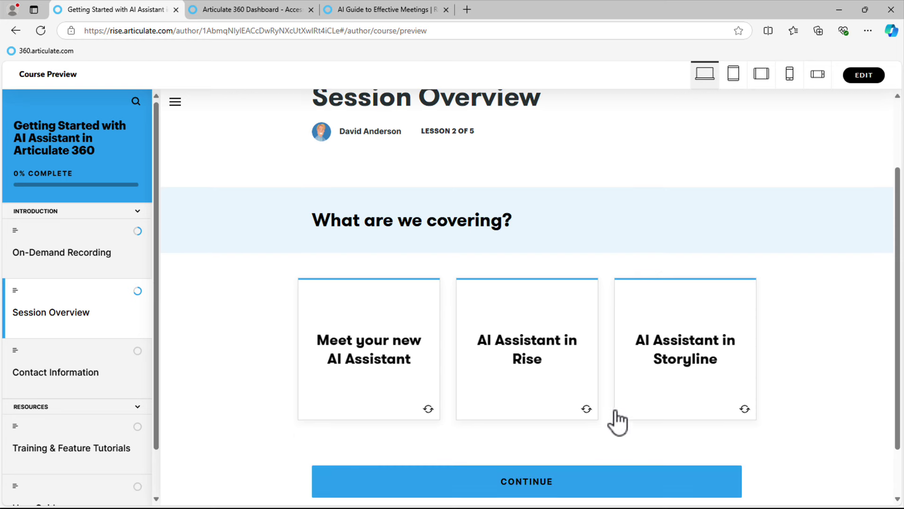
{"action": "left_click", "coordinate": [393, 396]}
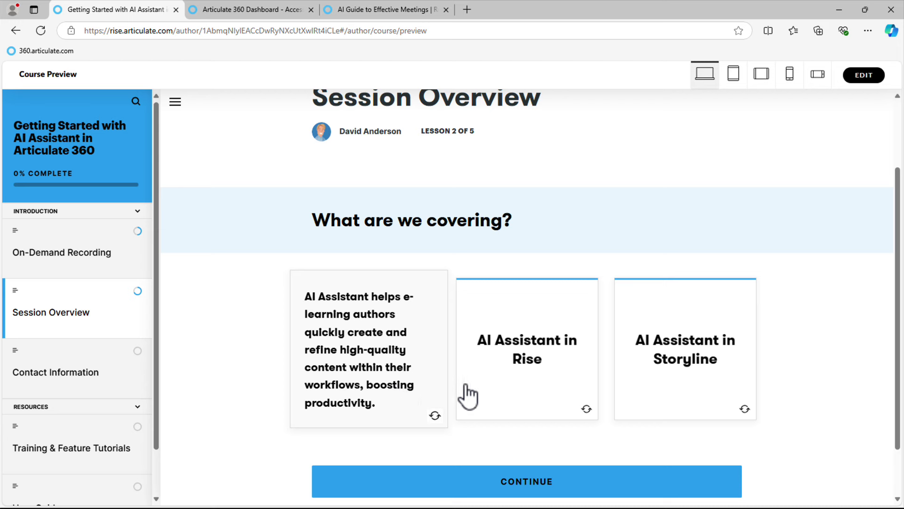
{"action": "left_click", "coordinate": [547, 380]}
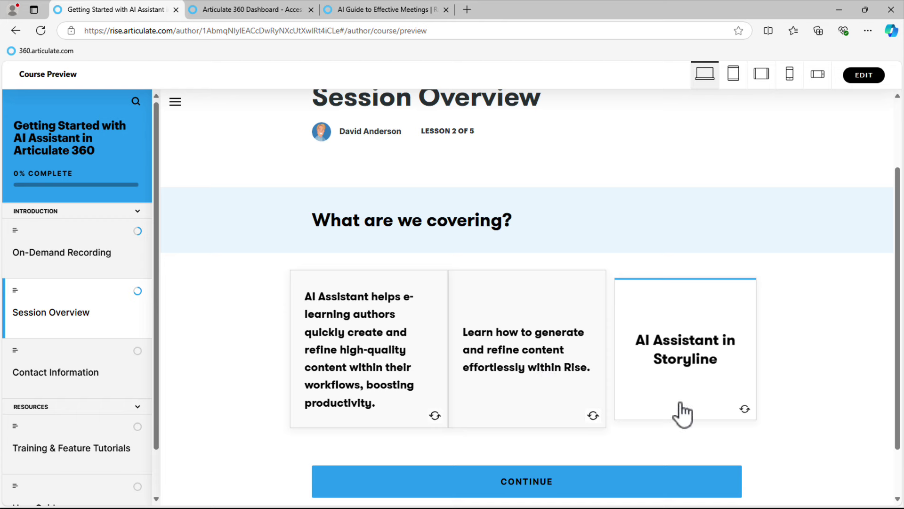
{"action": "left_click", "coordinate": [706, 412]}
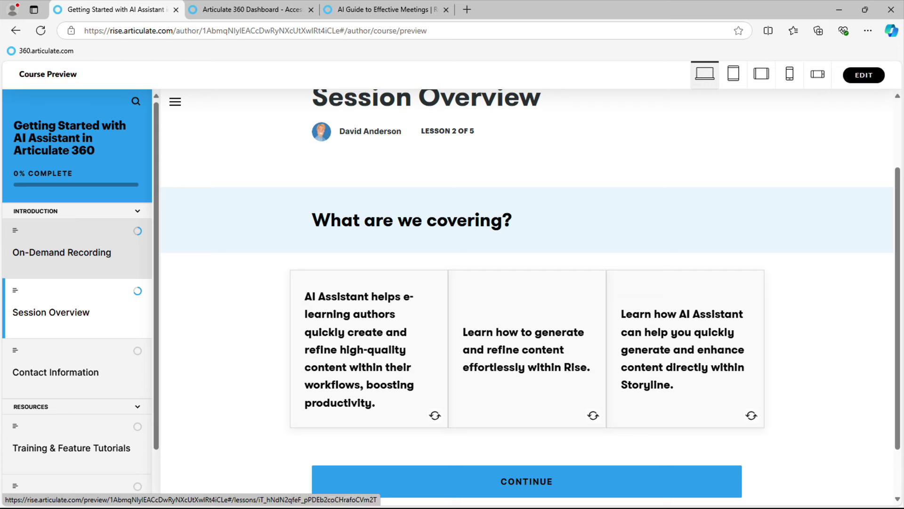
Switch to the Articulate 360 dashboard and create a new Rise 360 course with the Start with AI option.
{"action": "left_click", "coordinate": [240, 11]}
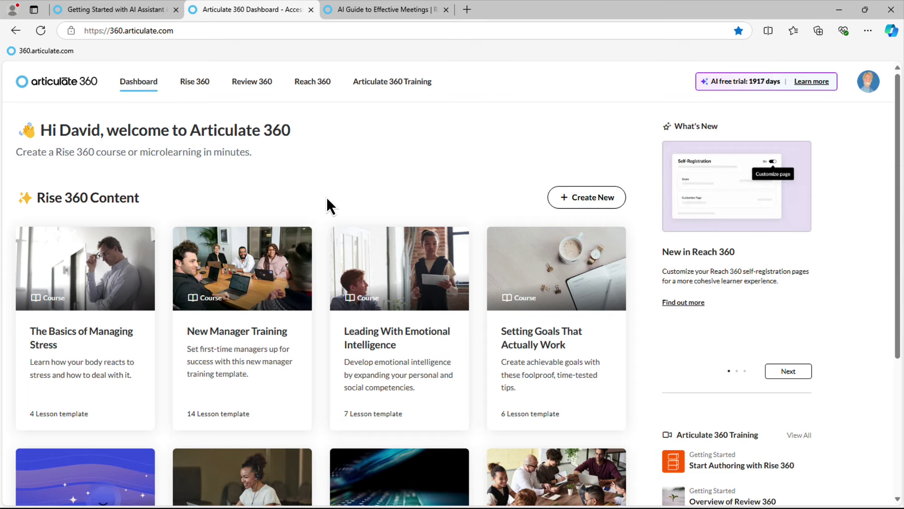
{"action": "left_click", "coordinate": [195, 83]}
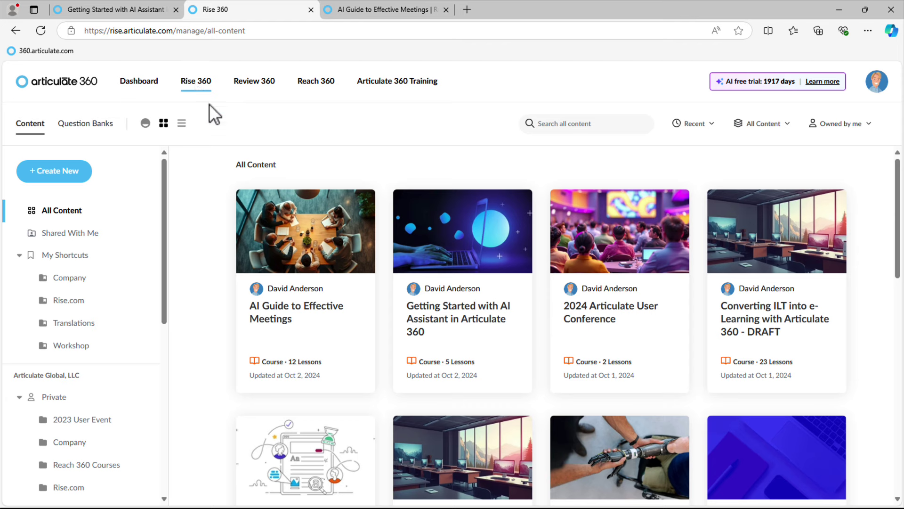
{"action": "left_click", "coordinate": [64, 166]}
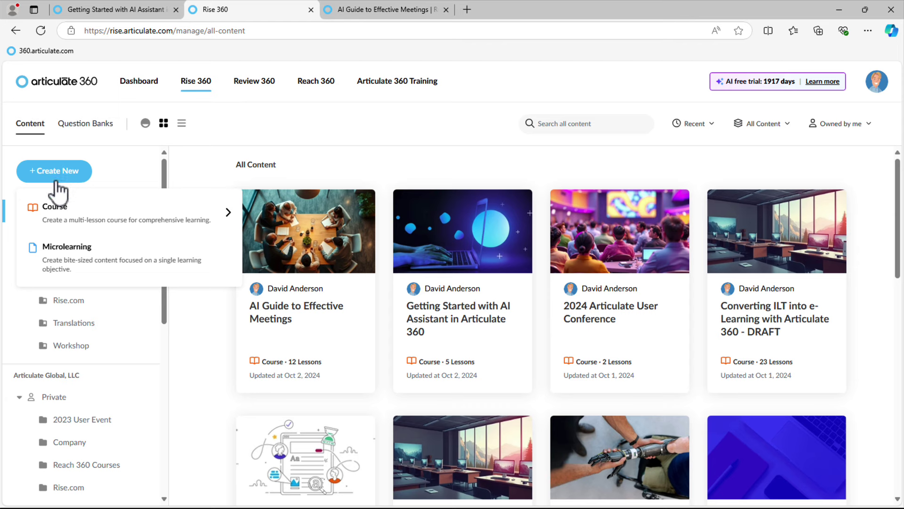
{"action": "mouse_move", "coordinate": [61, 225]}
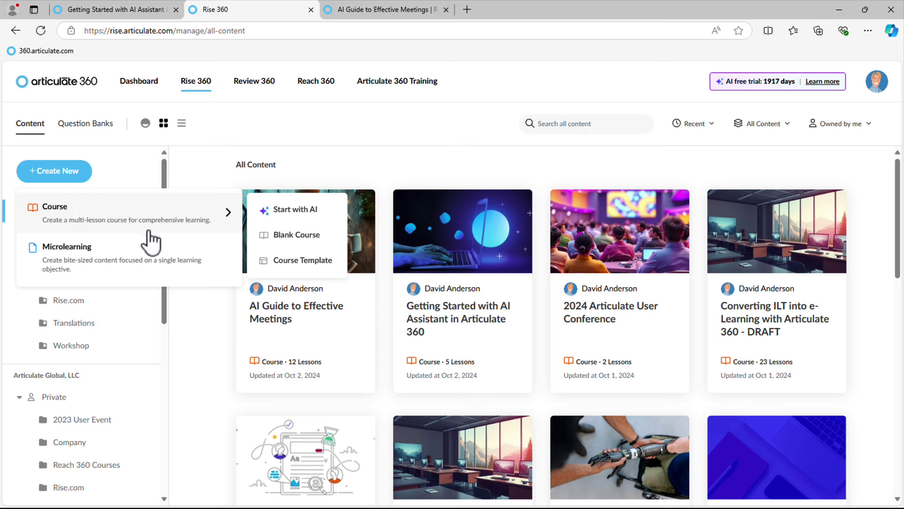
{"action": "left_click", "coordinate": [287, 212]}
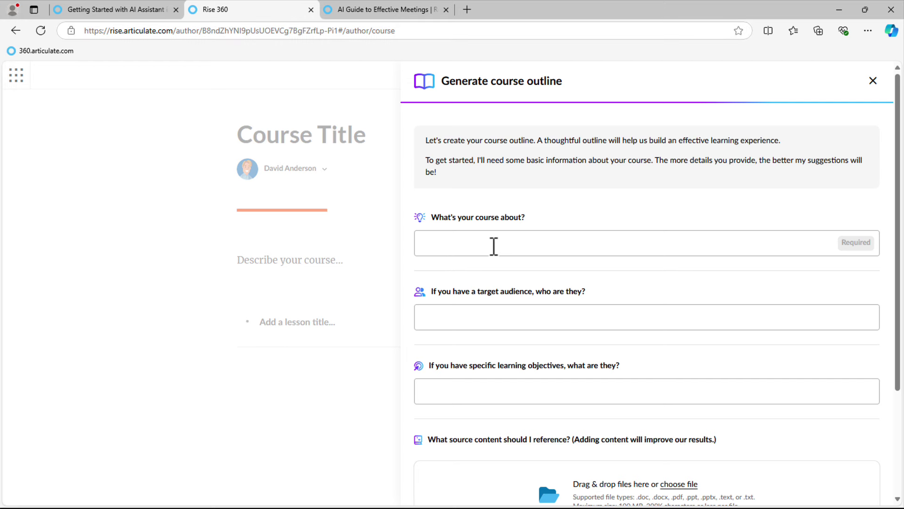
Enter "effective meeting" as the course topic and "managers, hr teams, project managers" as the target audience.
{"action": "type", "text": "e"}
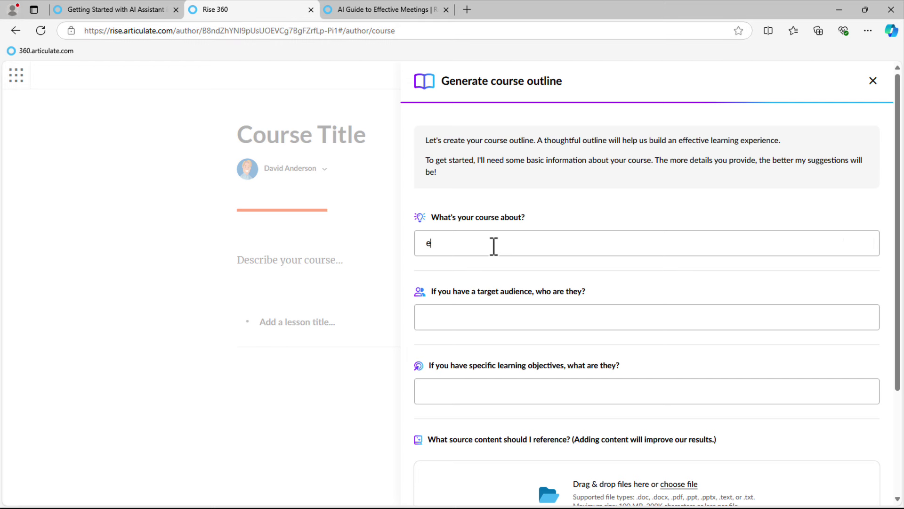
{"action": "type", "text": "ffective meeting"}
{"action": "left_click", "coordinate": [519, 315]}
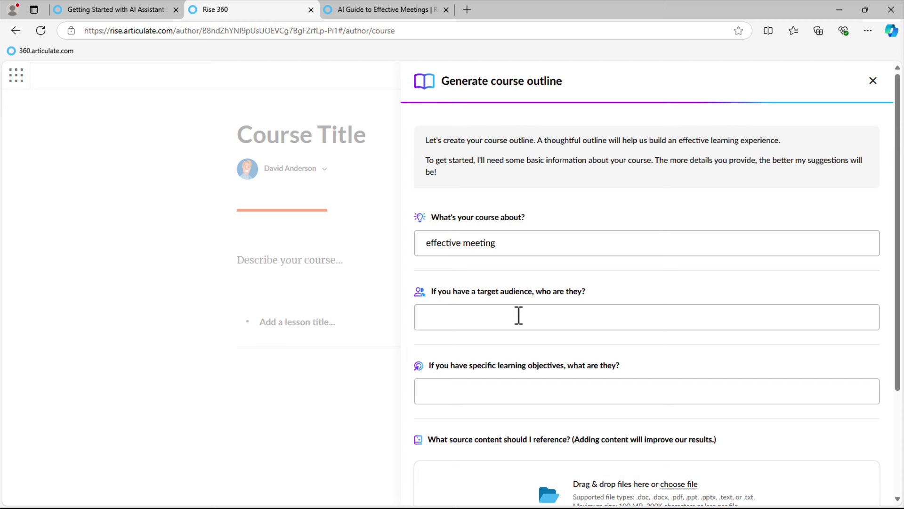
{"action": "type", "text": "managers, hr teams, project mana"}
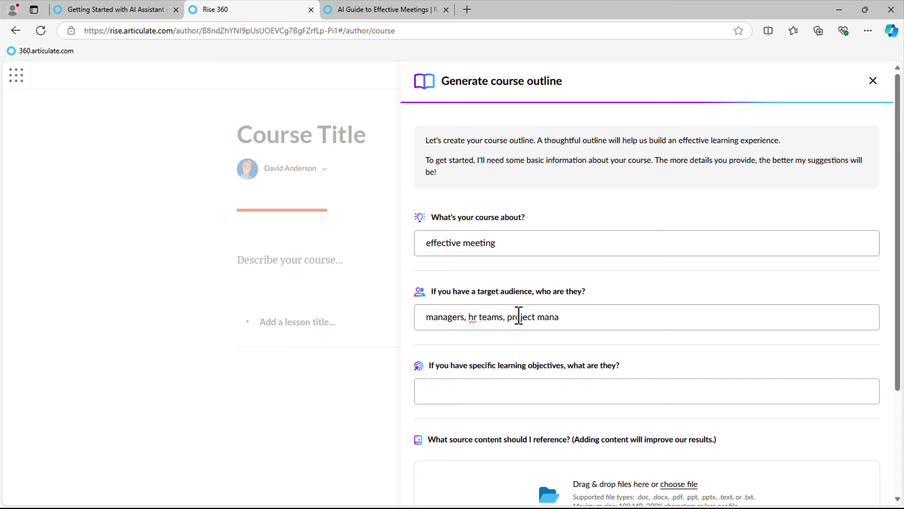
{"action": "type", "text": "gers"}
Enter the learning objectives "scheduling, facilitation techniques, managing conflict, tips and tricks" and submit the course details without source content.
{"action": "left_click", "coordinate": [478, 399]}
{"action": "type", "text": "scheduling"}
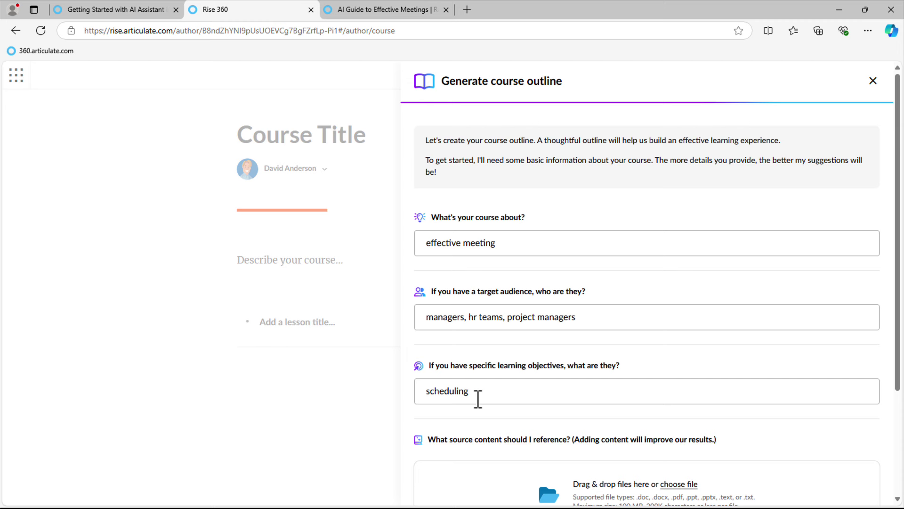
{"action": "type", "text": ", facilitation technique"}
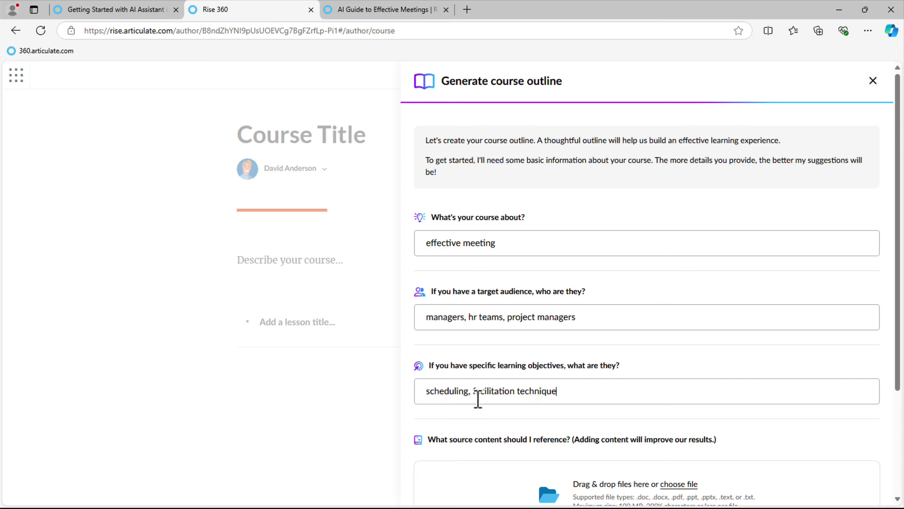
{"action": "type", "text": "s, managing conflict"}
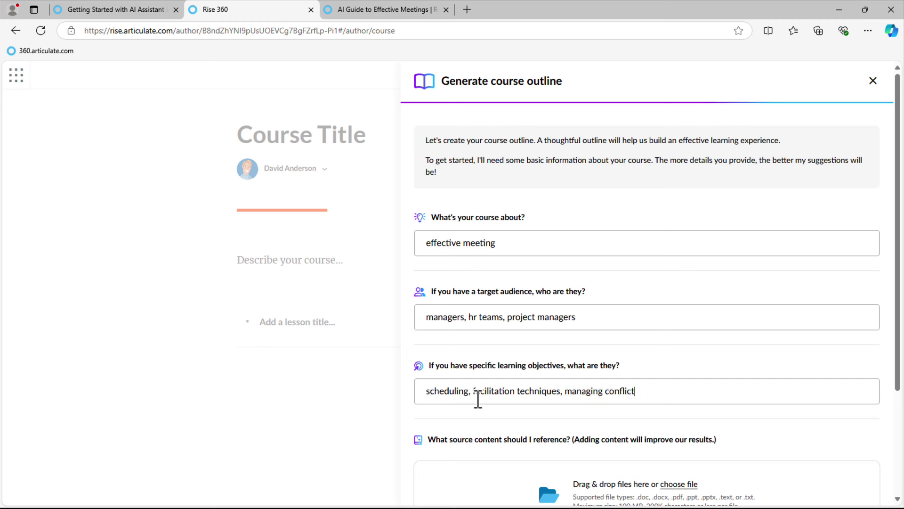
{"action": "type", "text": ", tips and tricks"}
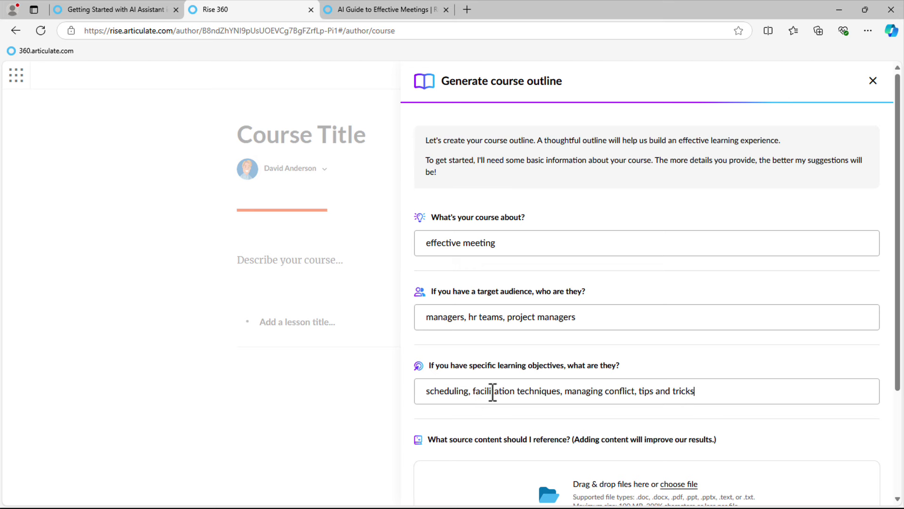
{"action": "scroll", "coordinate": [539, 396], "scroll_direction": "down", "scroll_amount": 3}
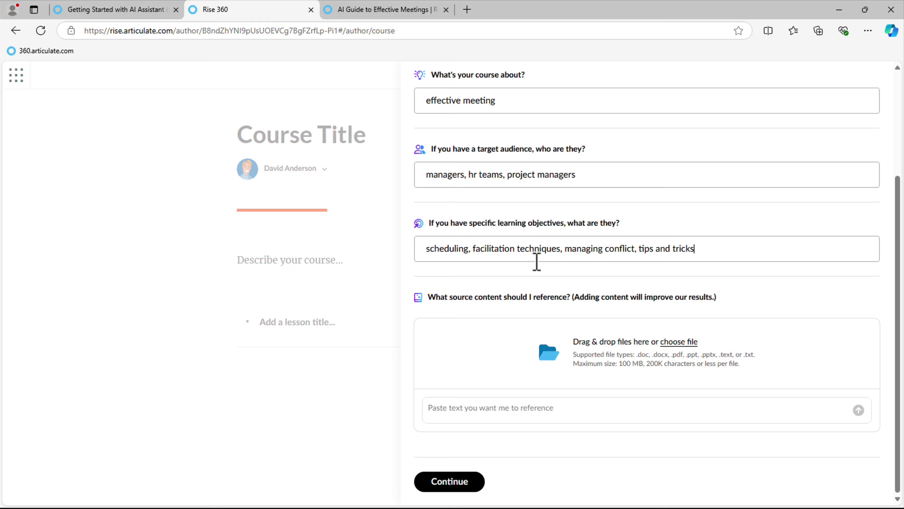
{"action": "left_click", "coordinate": [460, 407]}
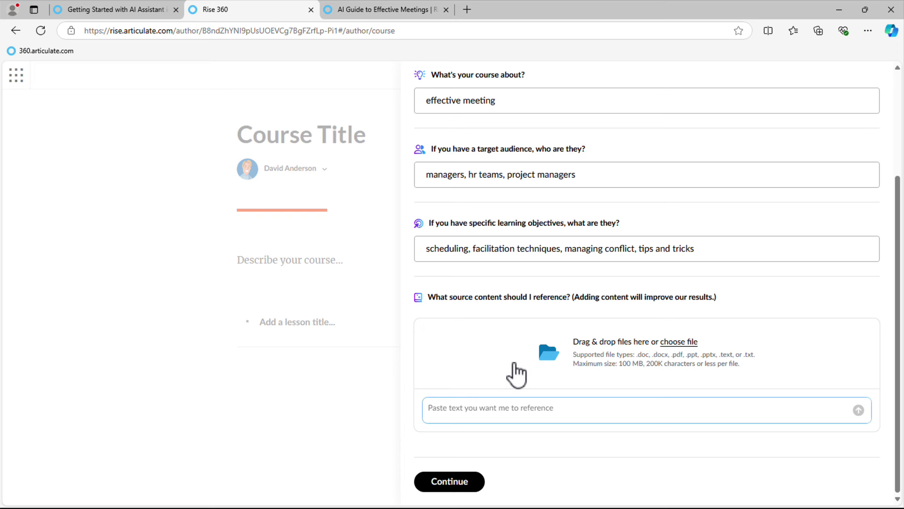
{"action": "left_click", "coordinate": [458, 483]}
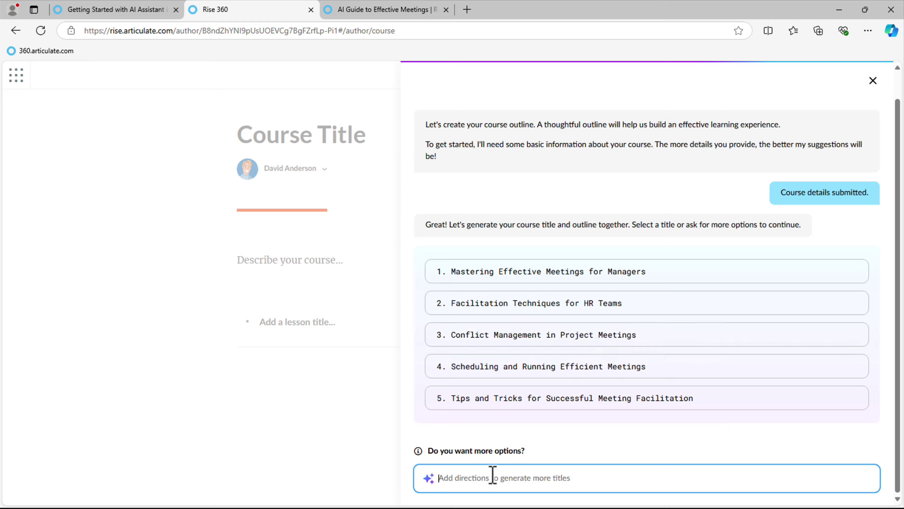
Request more titles with "Create a more general audience topic for meetings" and choose "Essential Skills for Leading Productive Meetings".
{"action": "type", "text": "Create a"}
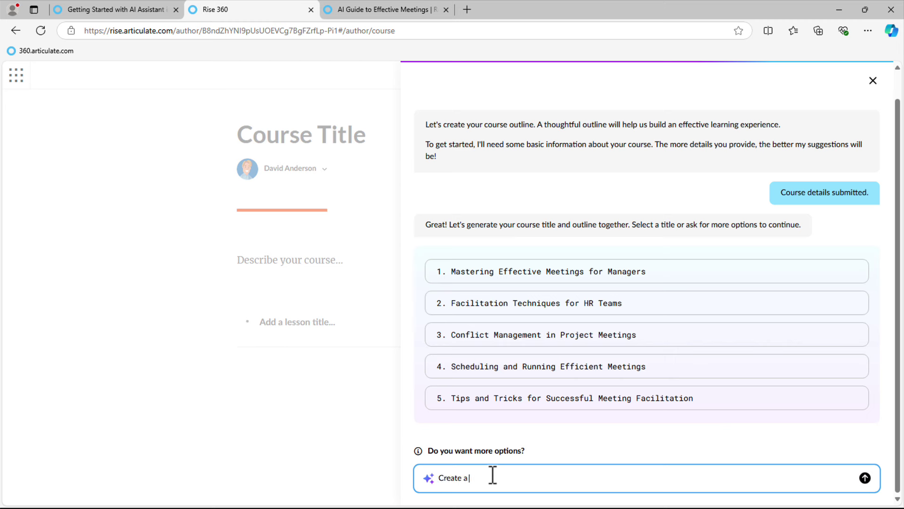
{"action": "type", "text": " more general audience topic for me"}
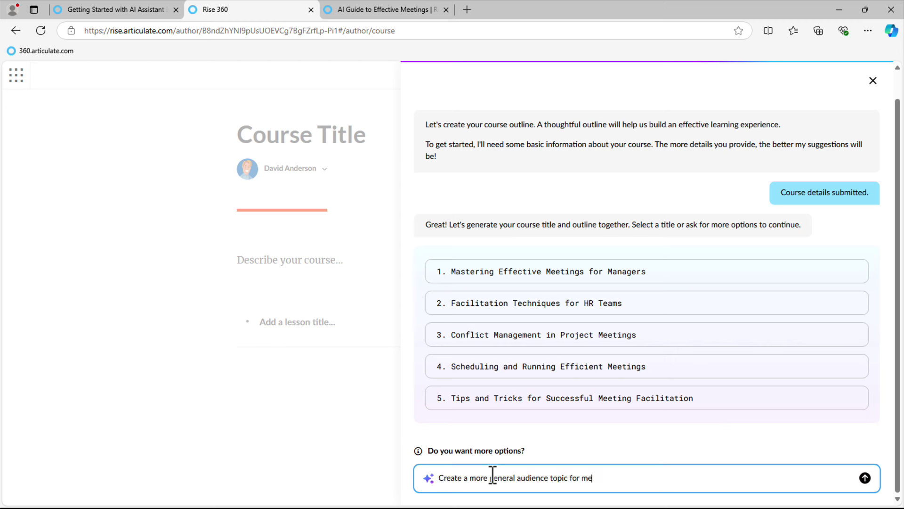
{"action": "type", "text": "etings"}
{"action": "key", "text": "Return"}
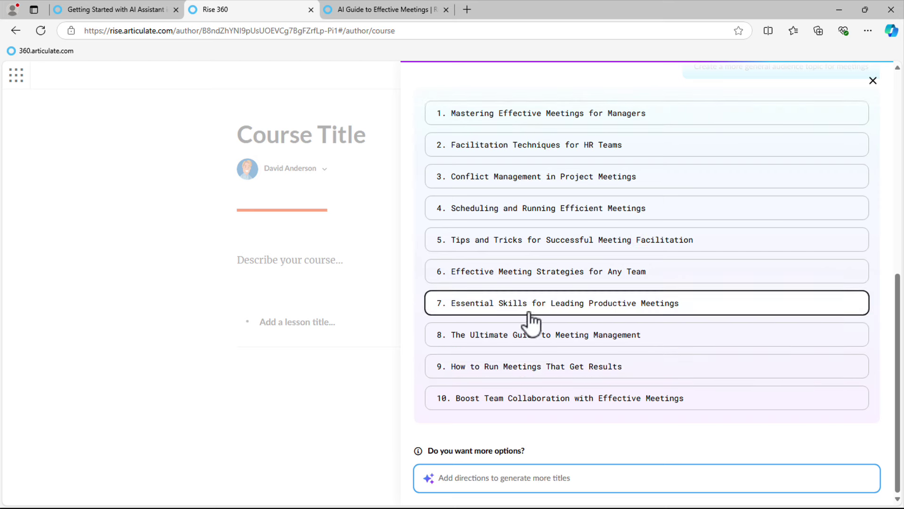
{"action": "left_click", "coordinate": [609, 311]}
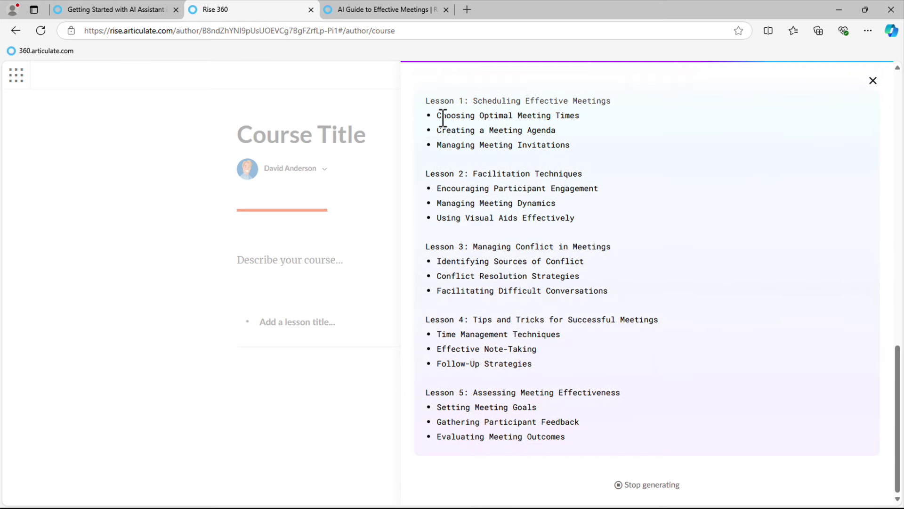
Examine the generated course outline, especially the Lesson 3 heading and its topics and the Lesson 5 title.
{"action": "left_click_drag", "start_coordinate": [426, 137], "coordinate": [612, 138]}
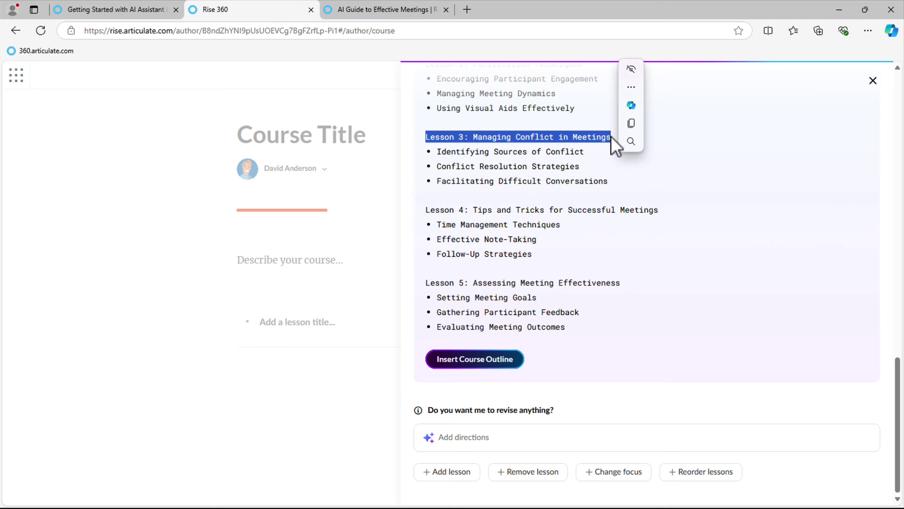
{"action": "left_click_drag", "start_coordinate": [437, 151], "coordinate": [607, 182]}
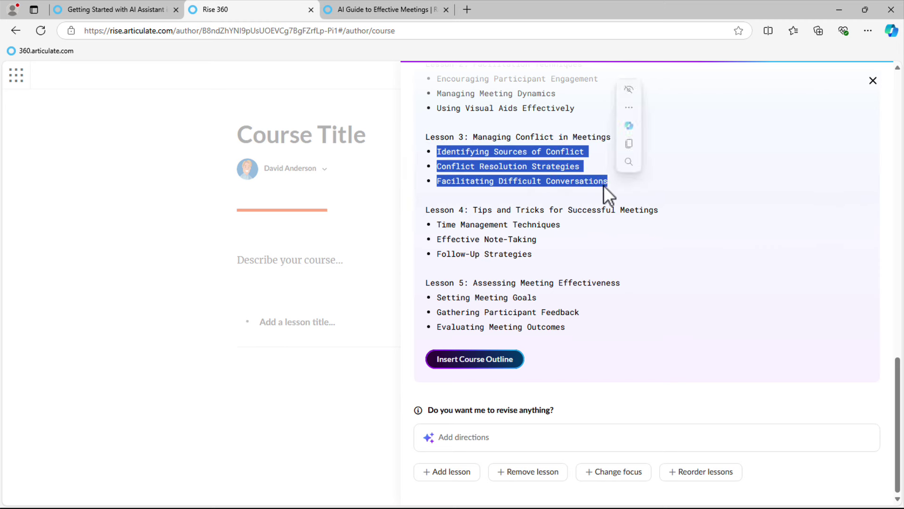
{"action": "left_click", "coordinate": [531, 185]}
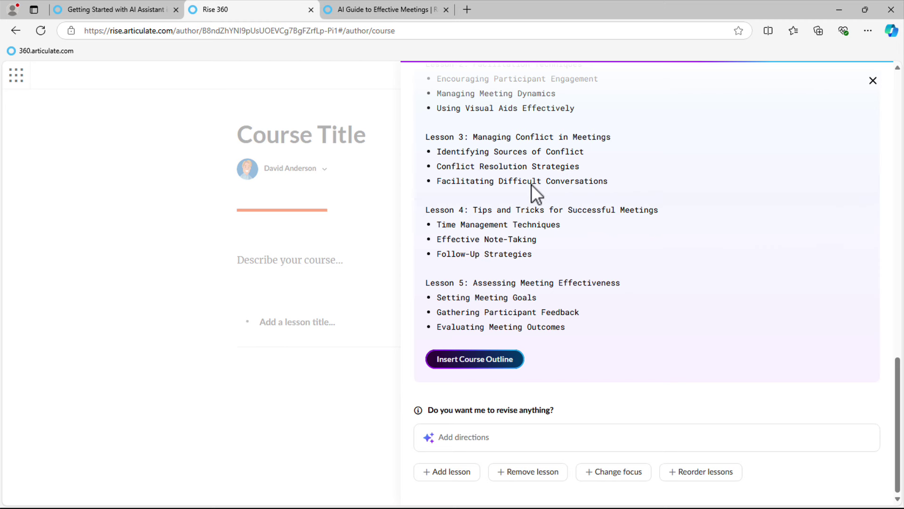
{"action": "left_click_drag", "start_coordinate": [451, 181], "coordinate": [570, 181]}
{"action": "left_click", "coordinate": [558, 168]}
{"action": "left_click", "coordinate": [444, 470]}
{"action": "left_click_drag", "start_coordinate": [470, 285], "coordinate": [522, 287]}
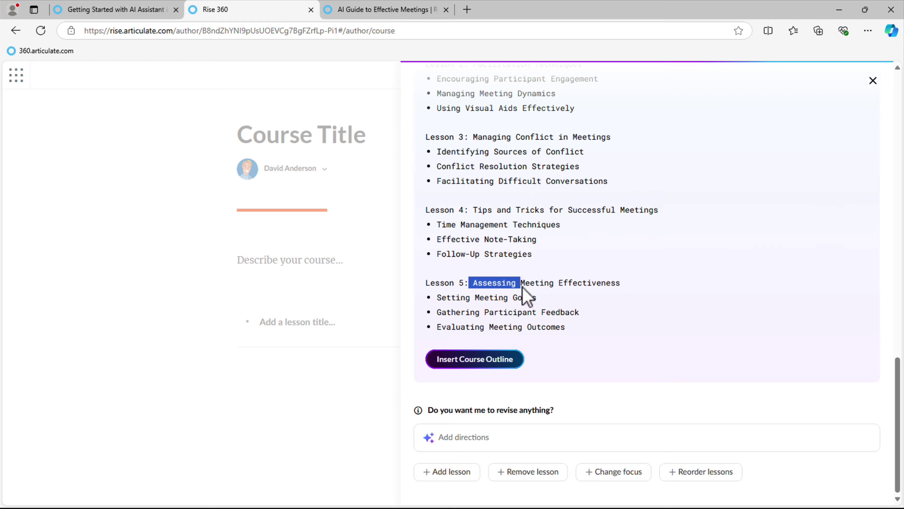
{"action": "left_click", "coordinate": [683, 372]}
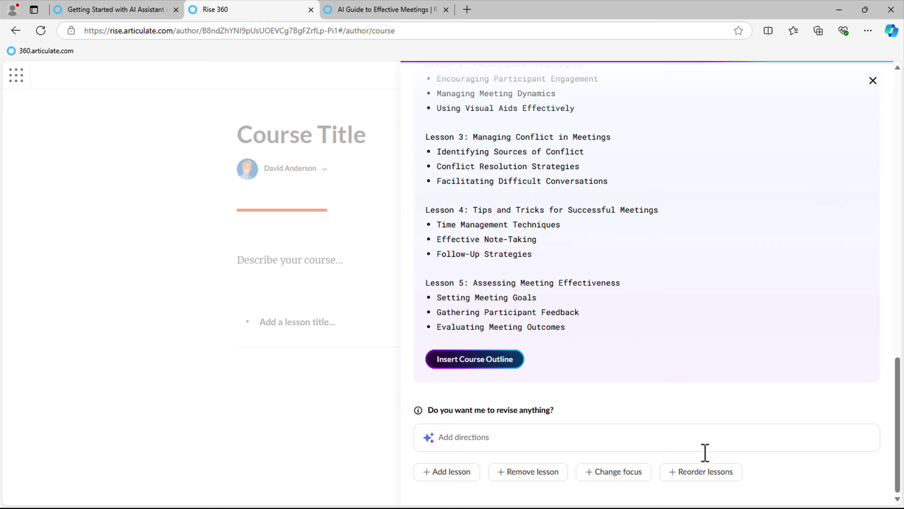
Have the AI reorder the outline's lessons with the direction "Change lesson order to: move Lesson 4 to Lesson 5".
{"action": "left_click", "coordinate": [706, 481]}
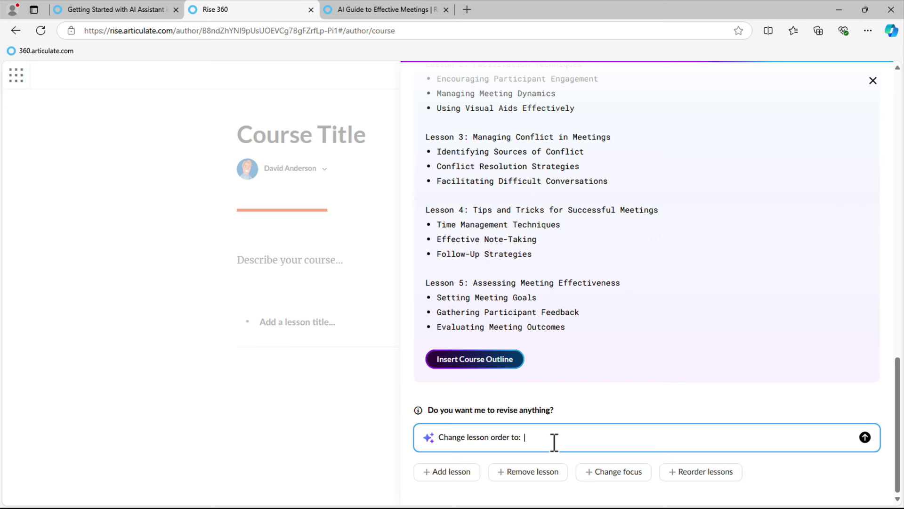
{"action": "type", "text": "move Lesson 4 to Lesson 5"}
{"action": "key", "text": "Return"}
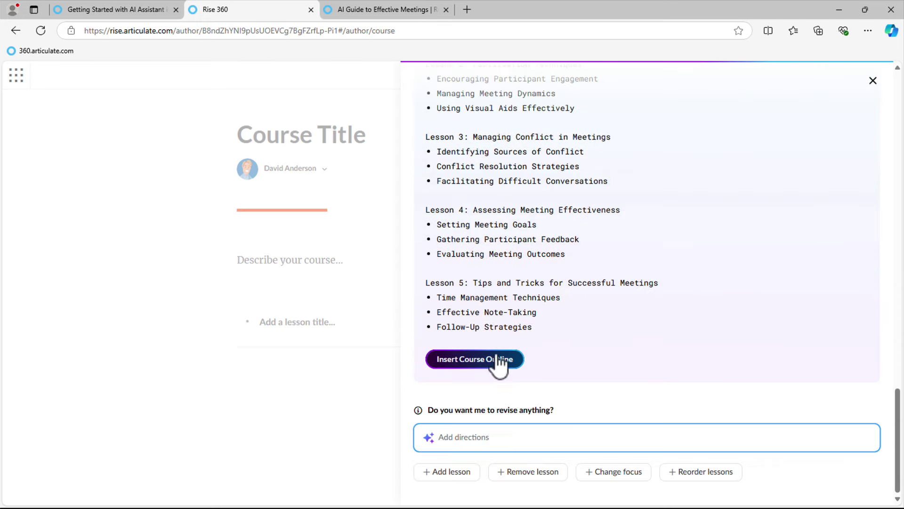
Insert the revised course outline into the course and look over its description and lesson list.
{"action": "left_click", "coordinate": [475, 363]}
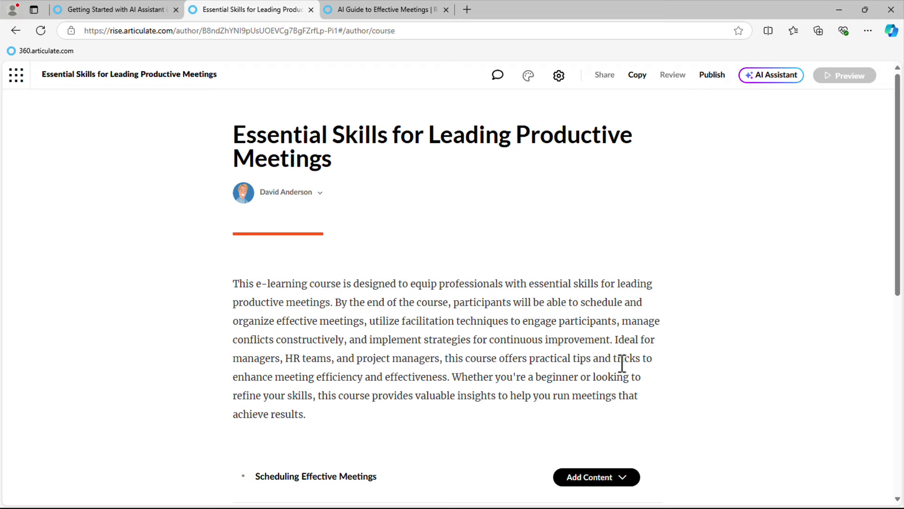
{"action": "scroll", "coordinate": [595, 410], "scroll_direction": "down", "scroll_amount": 8}
{"action": "scroll", "coordinate": [591, 405], "scroll_direction": "up", "scroll_amount": 2}
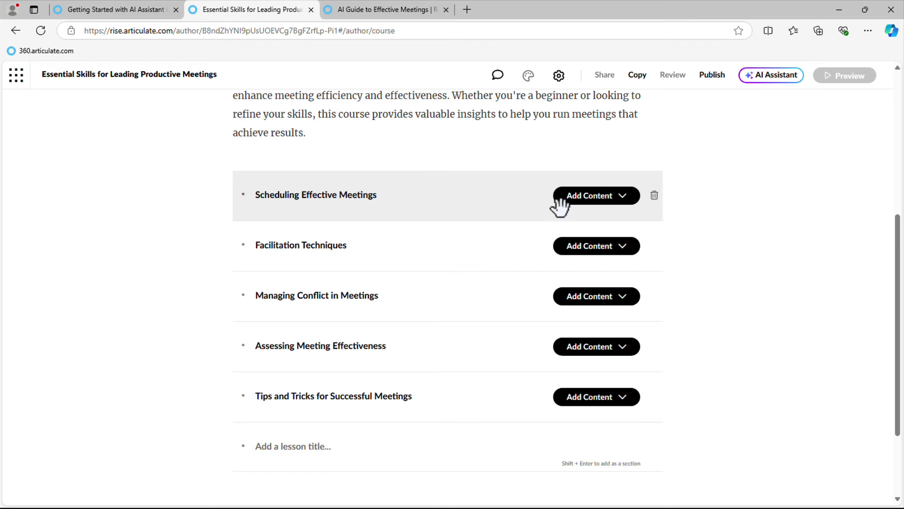
Create a lesson for "Scheduling Effective Meetings" and look over the AI blocks in the block library.
{"action": "left_click", "coordinate": [596, 207]}
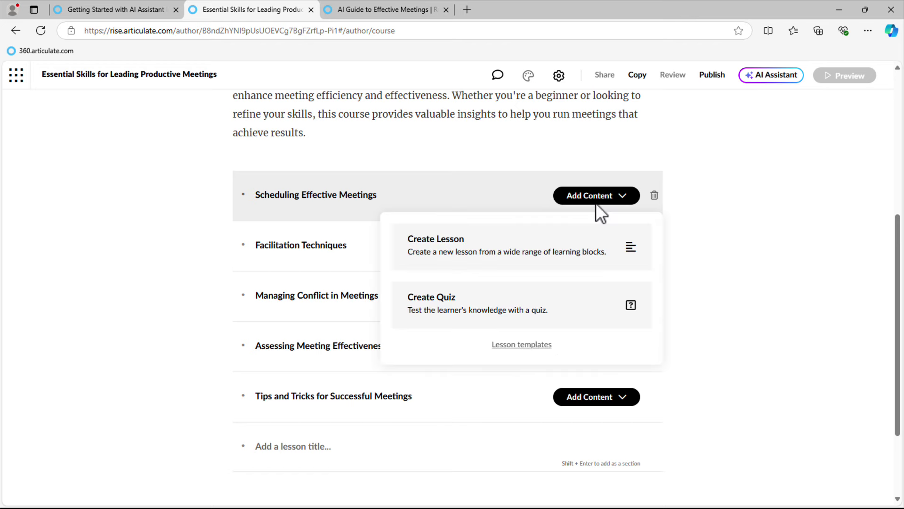
{"action": "left_click", "coordinate": [581, 245]}
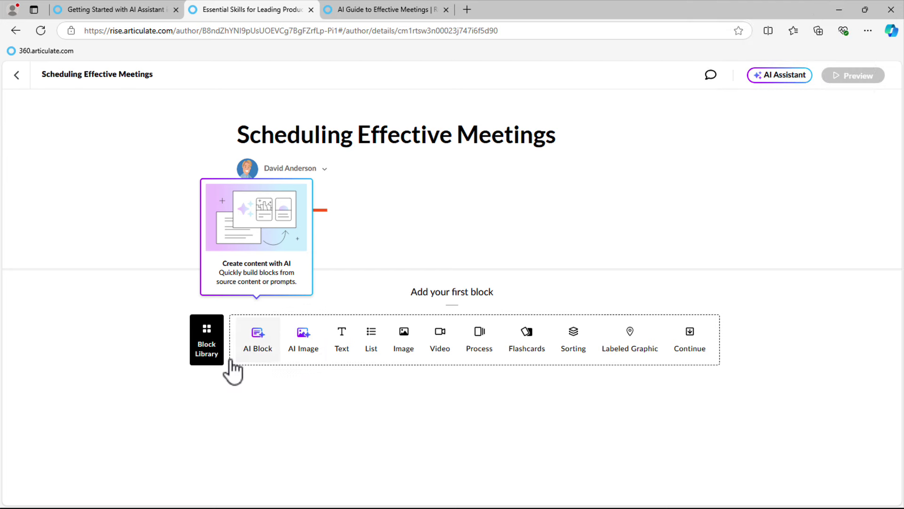
{"action": "left_click", "coordinate": [215, 355]}
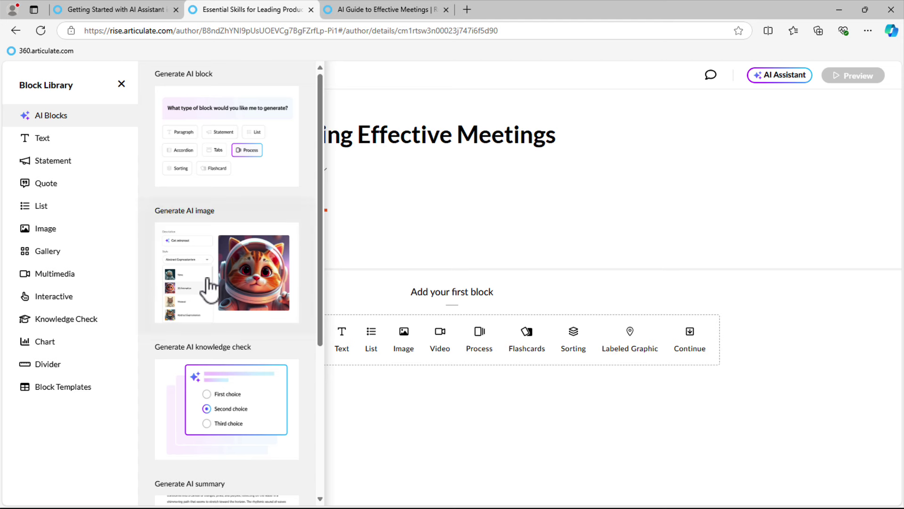
{"action": "left_click", "coordinate": [397, 248]}
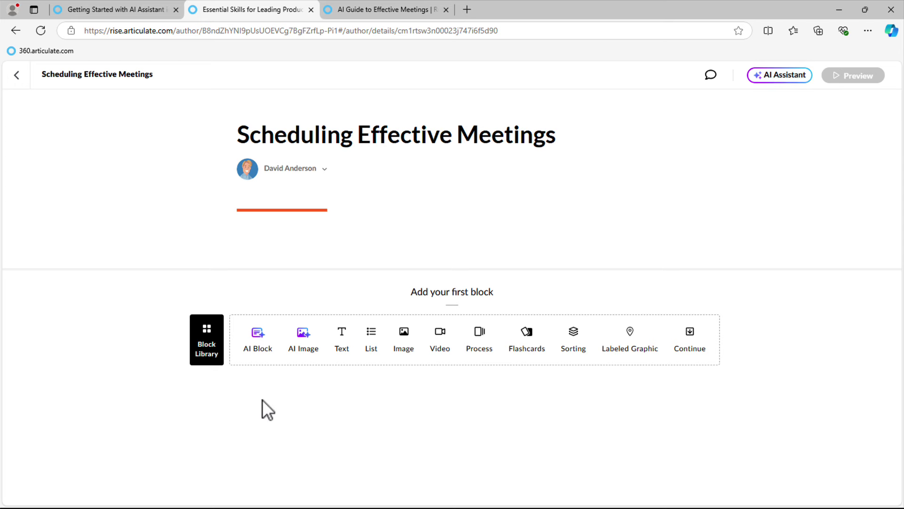
Generate an AI Paragraph block on the suggested topic "Choosing Optimal Meeting Times" and insert it into the lesson.
{"action": "left_click", "coordinate": [252, 346]}
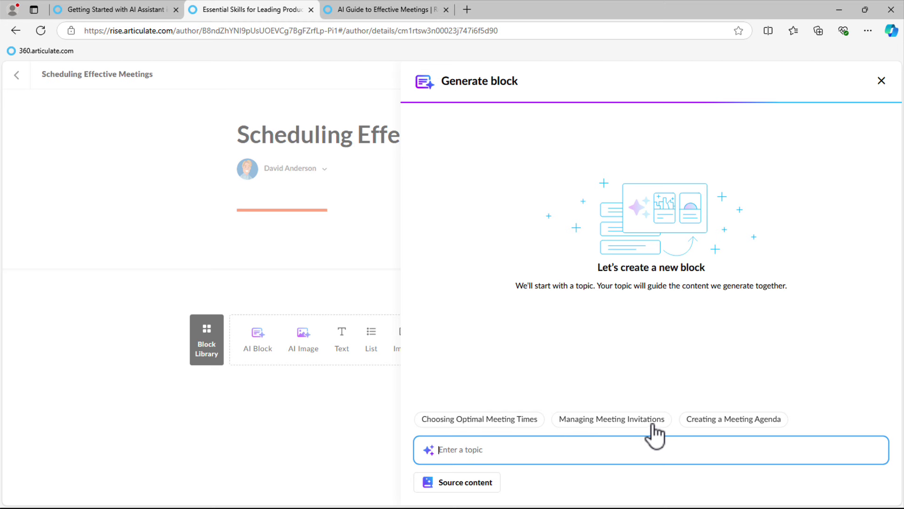
{"action": "left_click", "coordinate": [513, 419]}
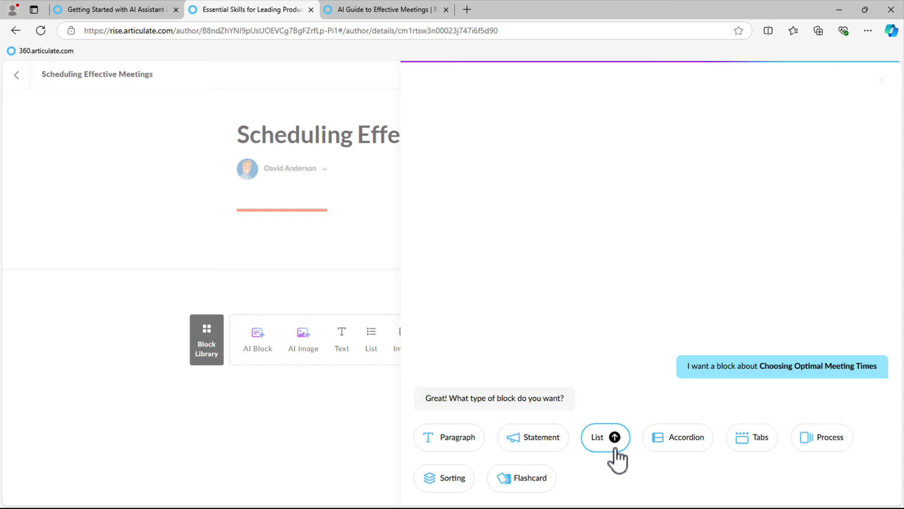
{"action": "left_click", "coordinate": [457, 438]}
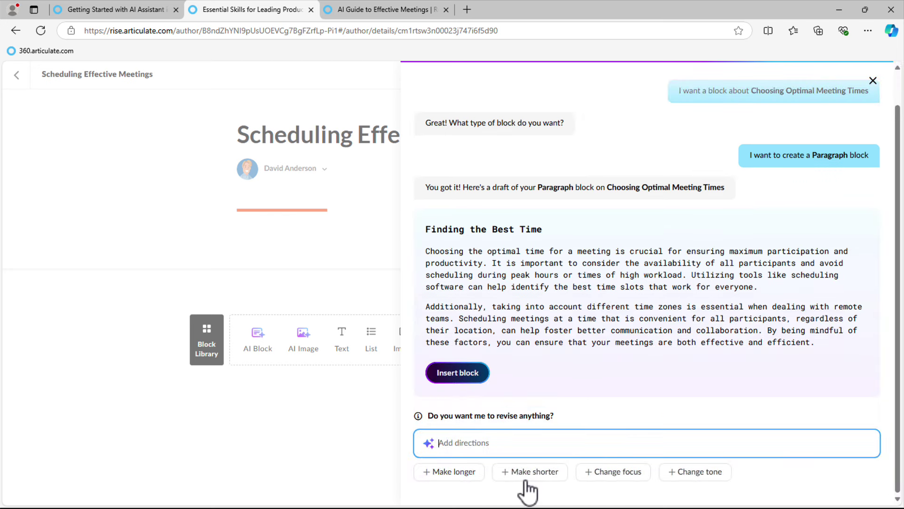
{"action": "left_click", "coordinate": [471, 376]}
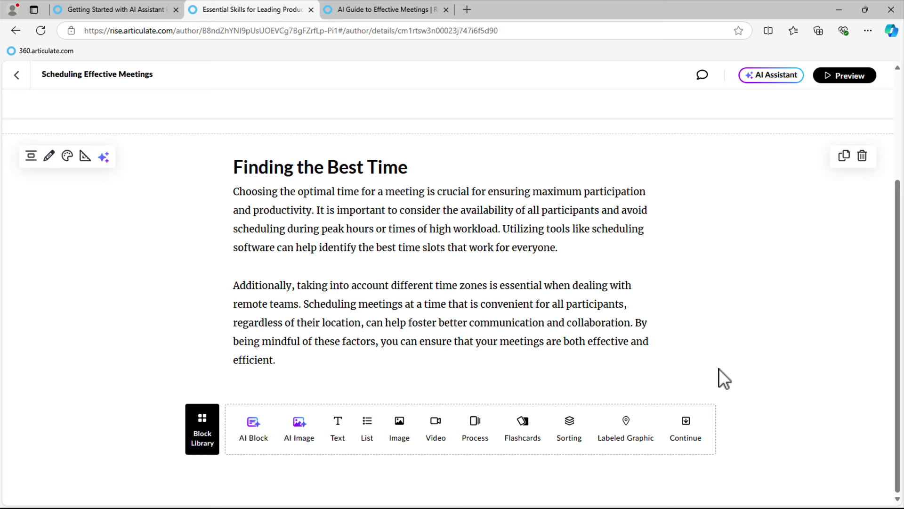
Switch to the "AI Guide to Effective Meetings" course and open the "Creating a Meeting Agenda" lesson at its "What's an Agenda?" text.
{"action": "left_click", "coordinate": [366, 14]}
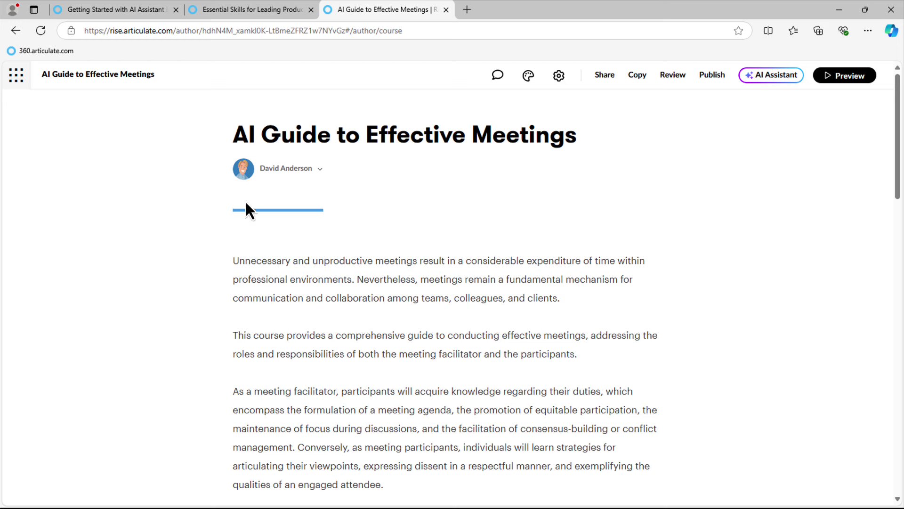
{"action": "left_click", "coordinate": [563, 305]}
{"action": "scroll", "coordinate": [532, 408], "scroll_direction": "down", "scroll_amount": 1}
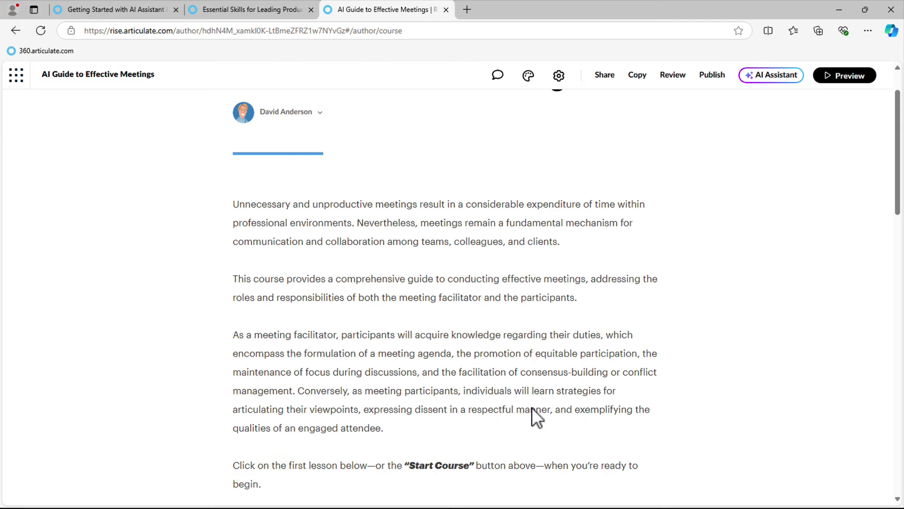
{"action": "scroll", "coordinate": [532, 408], "scroll_direction": "down", "scroll_amount": 4}
{"action": "scroll", "coordinate": [532, 408], "scroll_direction": "down", "scroll_amount": 4}
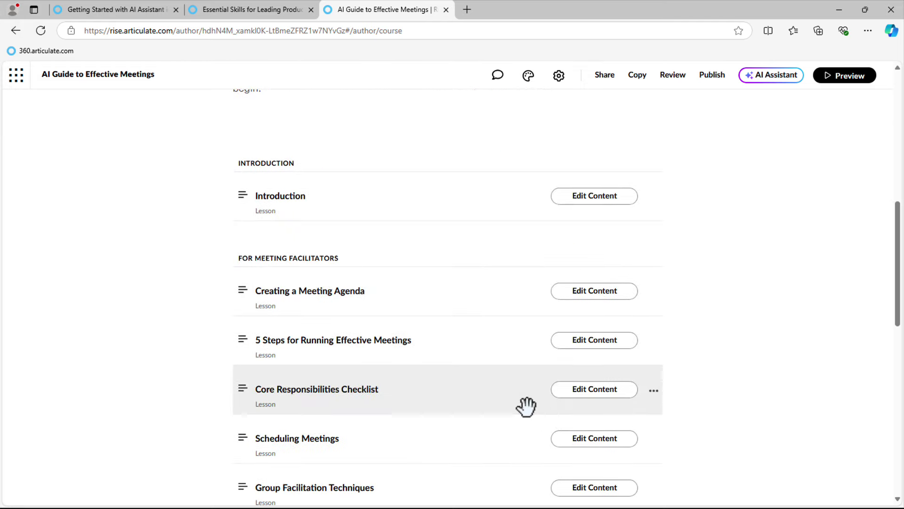
{"action": "scroll", "coordinate": [526, 406], "scroll_direction": "down", "scroll_amount": 1}
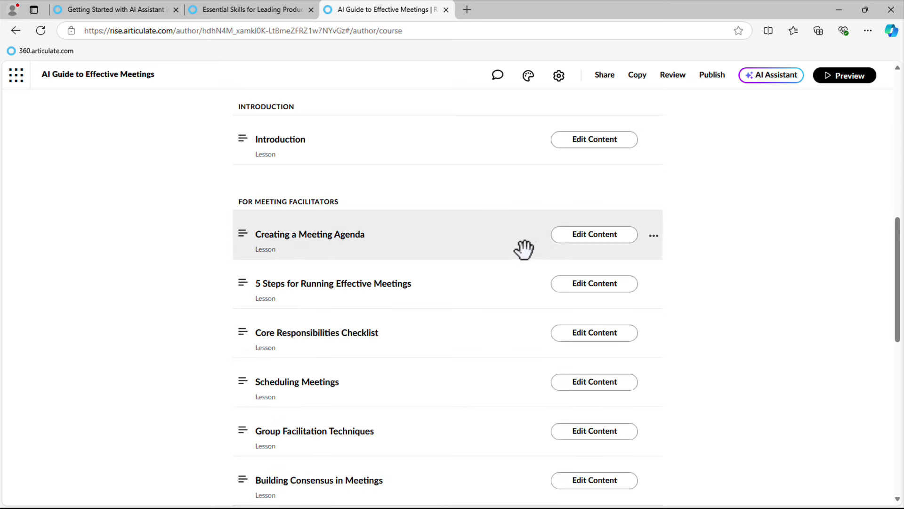
{"action": "left_click", "coordinate": [585, 239]}
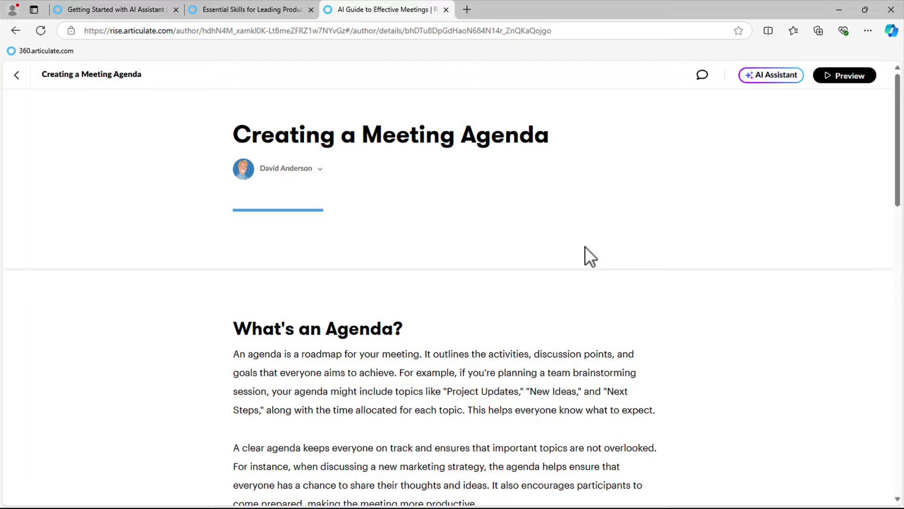
{"action": "scroll", "coordinate": [586, 247], "scroll_direction": "down", "scroll_amount": 2}
{"action": "scroll", "coordinate": [585, 247], "scroll_direction": "down", "scroll_amount": 3}
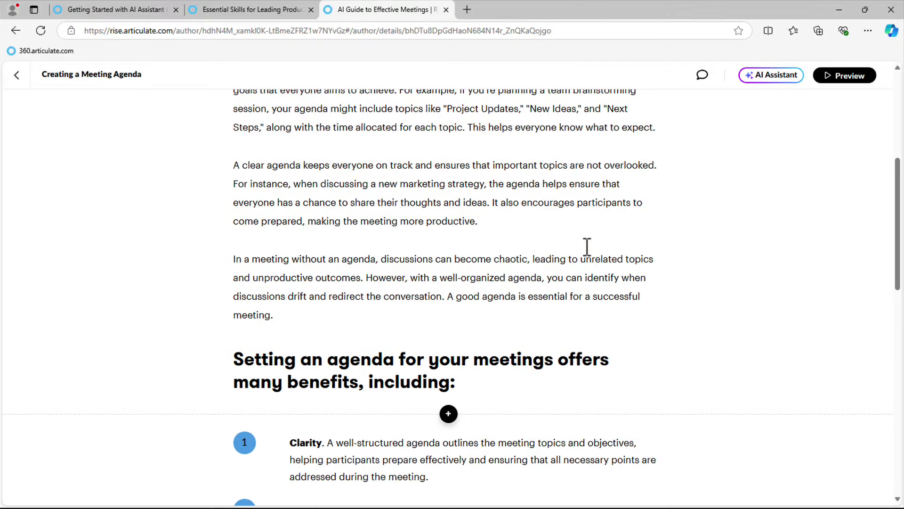
{"action": "scroll", "coordinate": [587, 245], "scroll_direction": "up", "scroll_amount": 2}
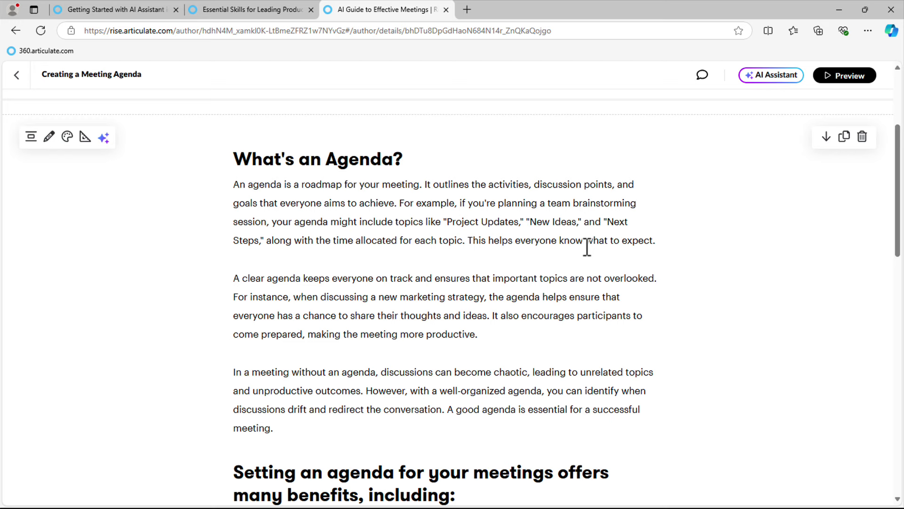
Open AI editing for the first paragraph under "What's an Agenda?" and examine the available edit, format, generate and prompt options.
{"action": "left_click", "coordinate": [286, 432]}
{"action": "left_click_drag", "start_coordinate": [287, 431], "coordinate": [232, 182]}
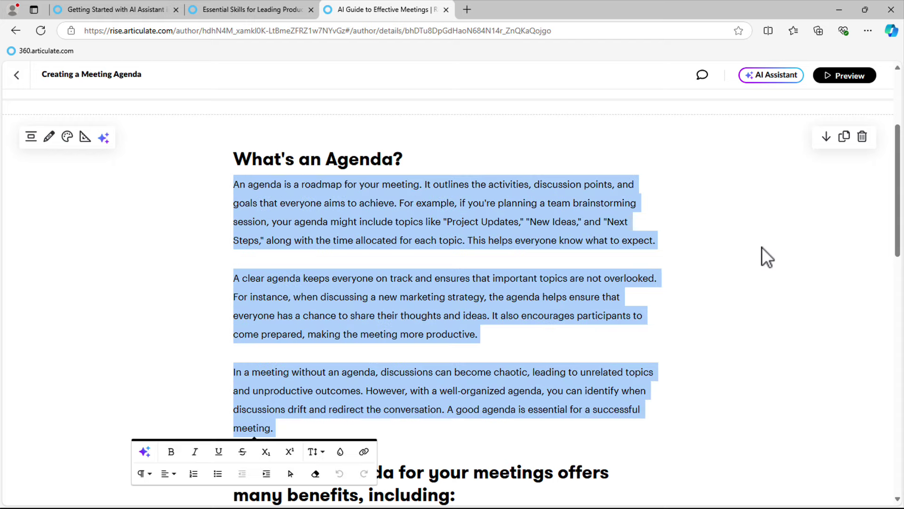
{"action": "left_click", "coordinate": [338, 279]}
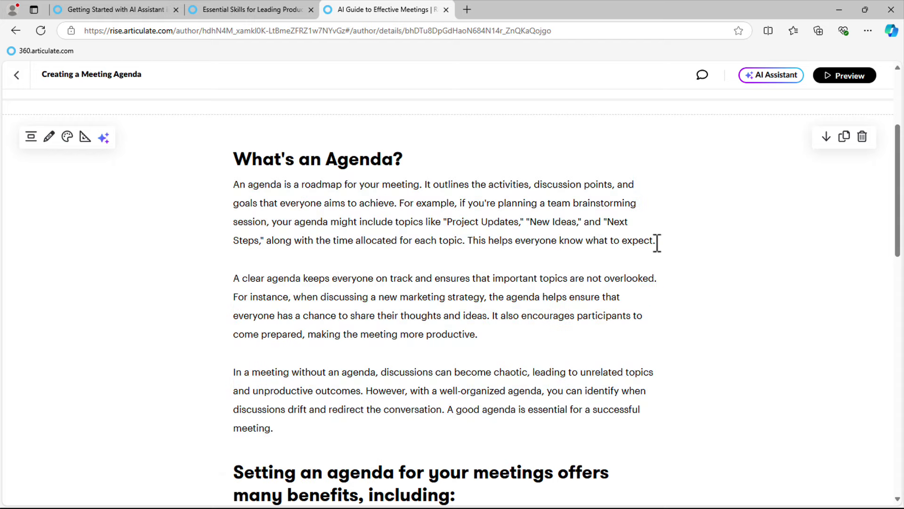
{"action": "left_click_drag", "start_coordinate": [657, 243], "coordinate": [231, 181]}
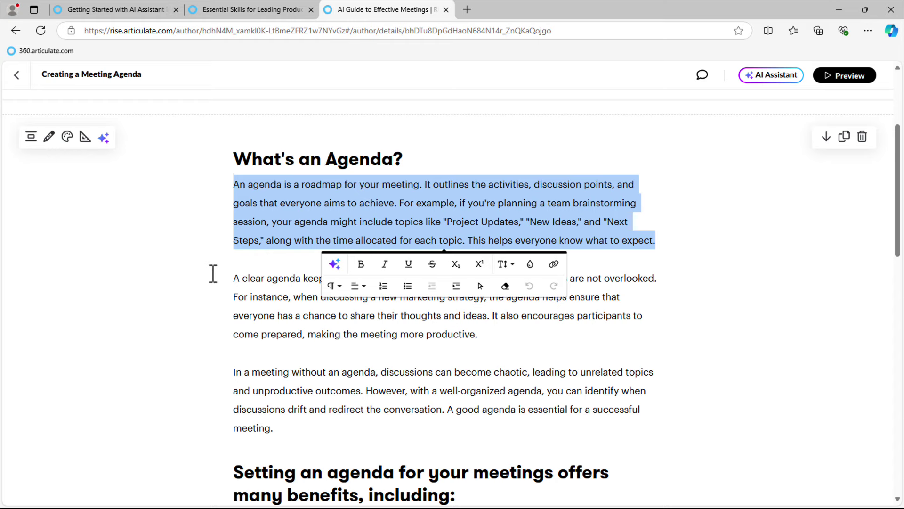
{"action": "left_click", "coordinate": [332, 267]}
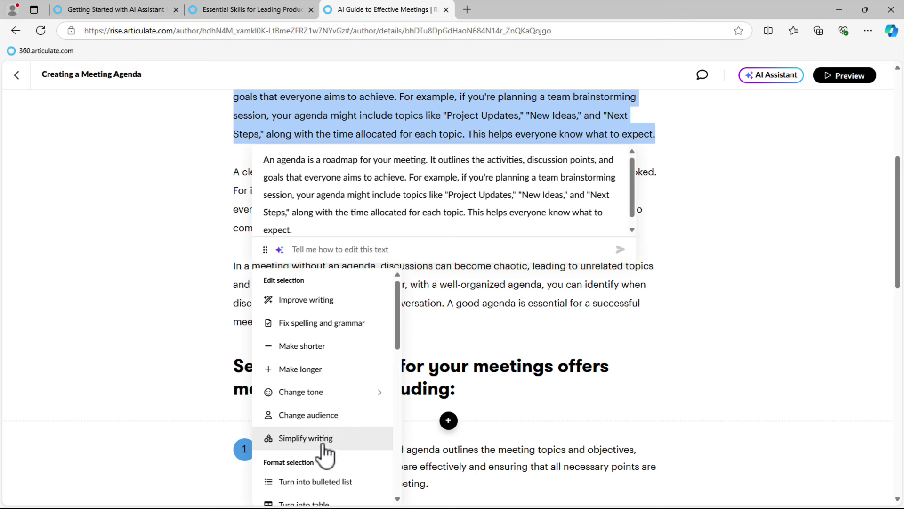
{"action": "scroll", "coordinate": [324, 454], "scroll_direction": "down", "scroll_amount": 3}
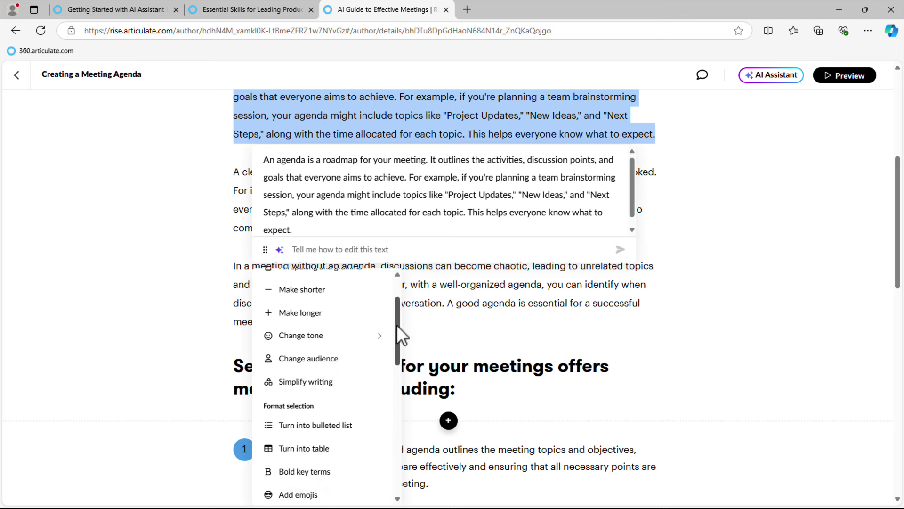
{"action": "left_click_drag", "start_coordinate": [396, 324], "coordinate": [387, 437]}
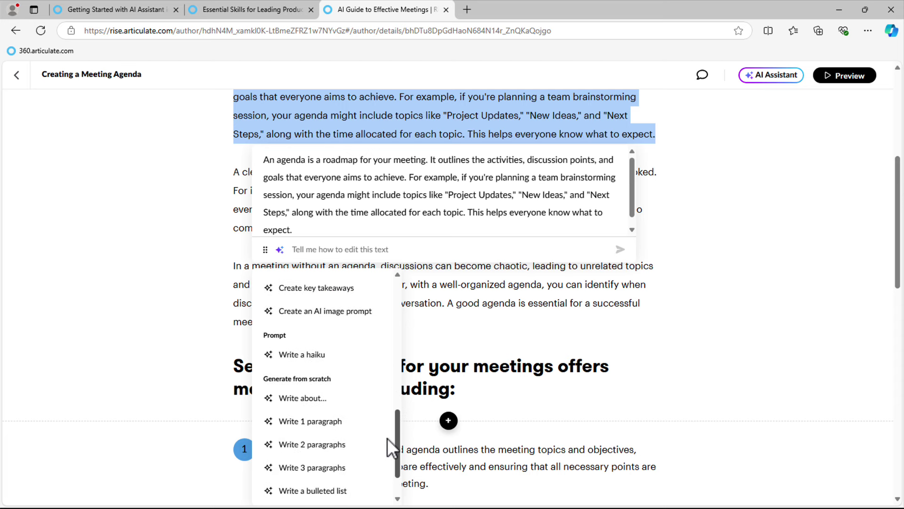
{"action": "left_click_drag", "start_coordinate": [387, 437], "coordinate": [385, 393]}
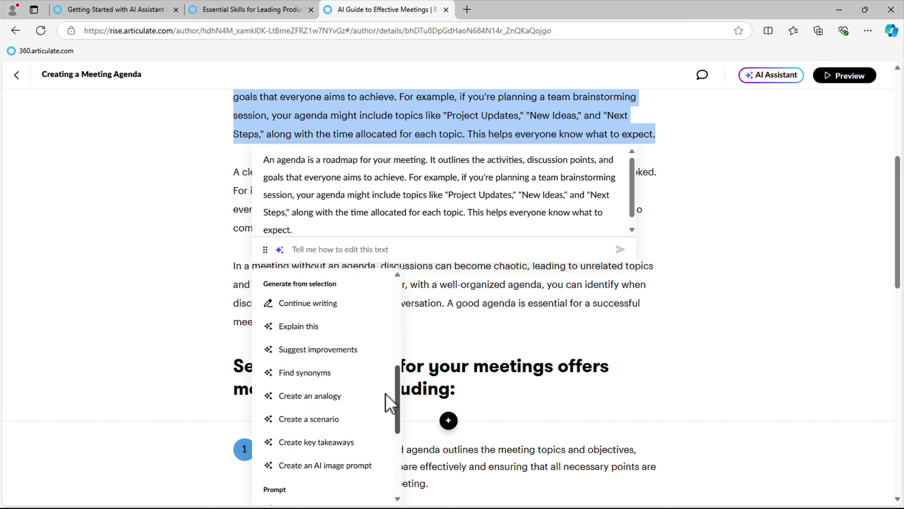
{"action": "left_click_drag", "start_coordinate": [386, 392], "coordinate": [389, 388]}
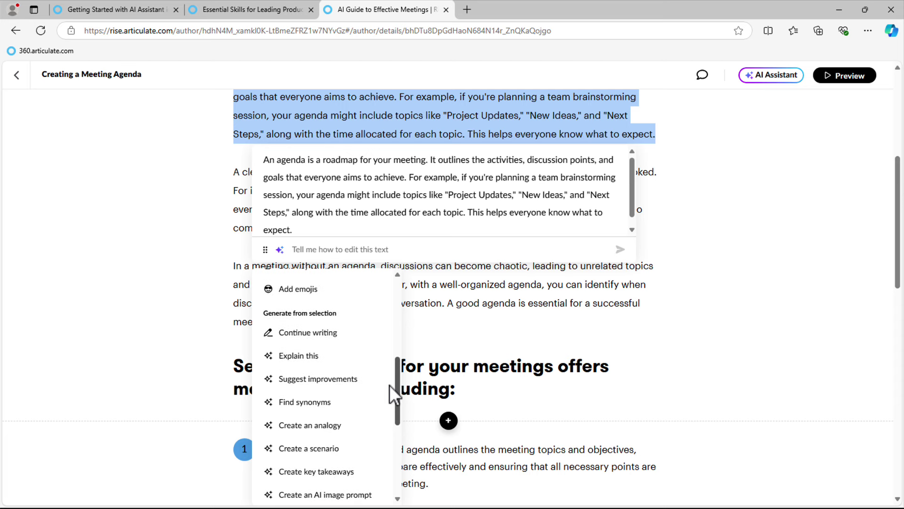
{"action": "left_click_drag", "start_coordinate": [390, 386], "coordinate": [400, 307]}
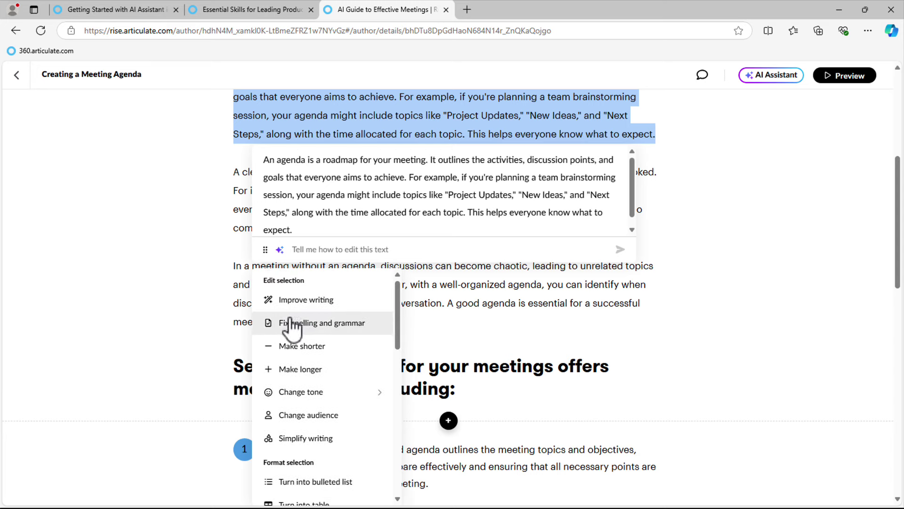
Have the AI improve the writing of the selected first paragraph and insert the revised version below the original.
{"action": "left_click", "coordinate": [306, 300]}
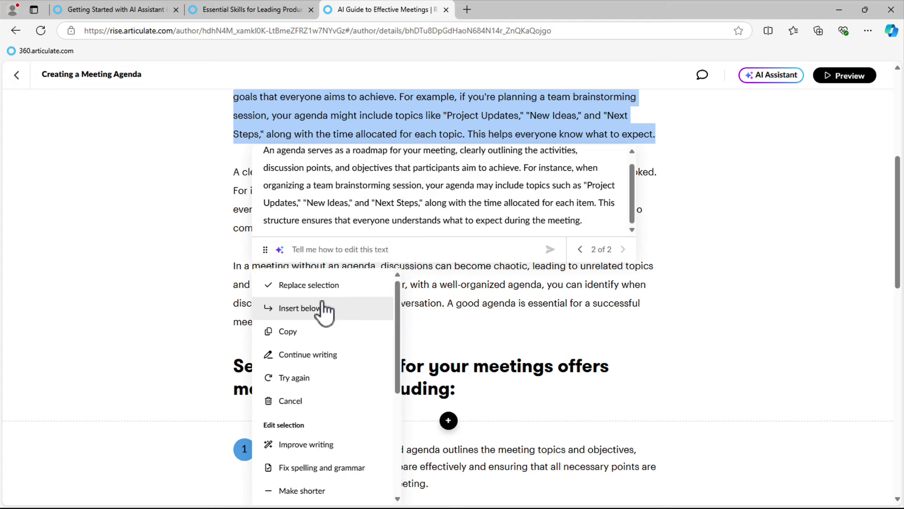
{"action": "scroll", "coordinate": [347, 186], "scroll_direction": "up", "scroll_amount": 1}
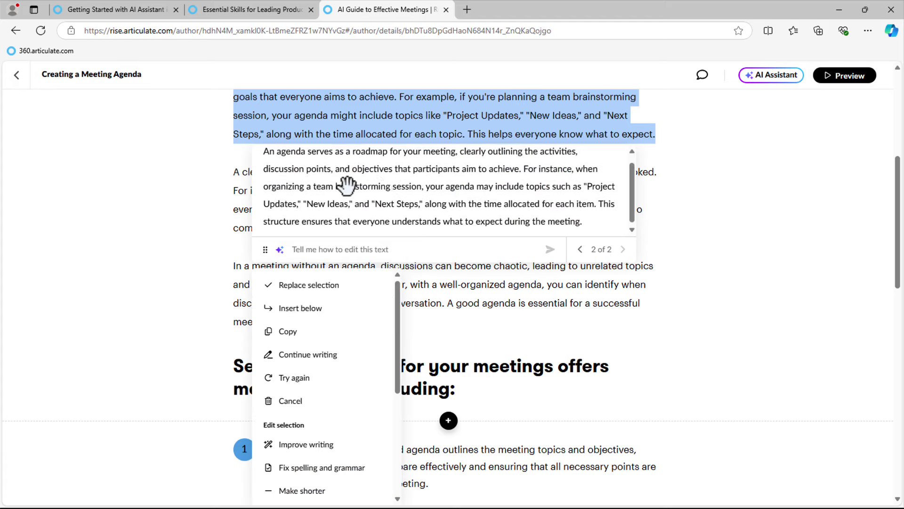
{"action": "scroll", "coordinate": [733, 284], "scroll_direction": "up", "scroll_amount": 2}
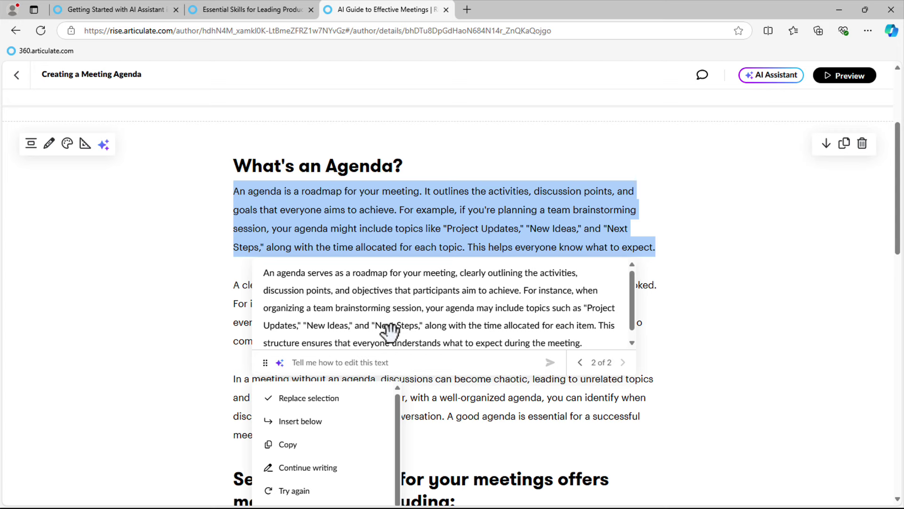
{"action": "left_click", "coordinate": [325, 421]}
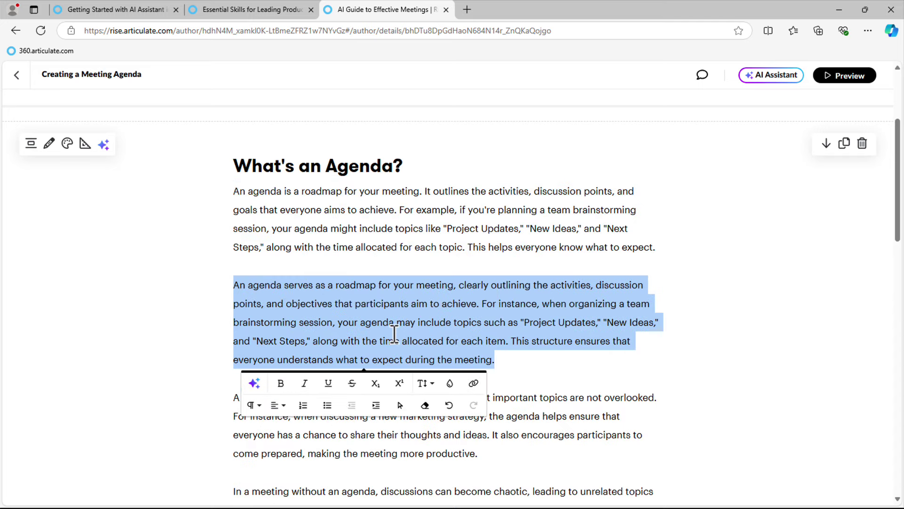
Delete the inserted AI paragraph and restore the period at the end of the first "What's an Agenda?" paragraph.
{"action": "left_click", "coordinate": [416, 288]}
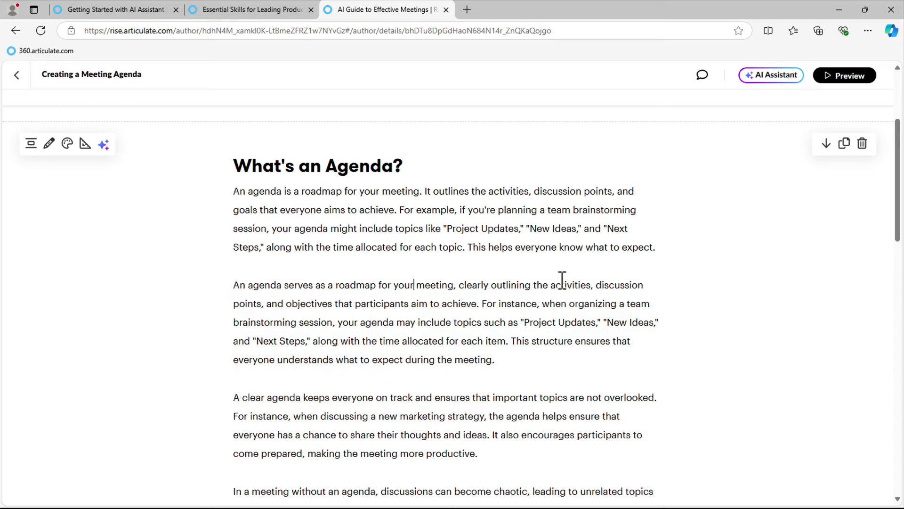
{"action": "left_click_drag", "start_coordinate": [535, 366], "coordinate": [210, 286]}
{"action": "key", "text": "BackSpace"}
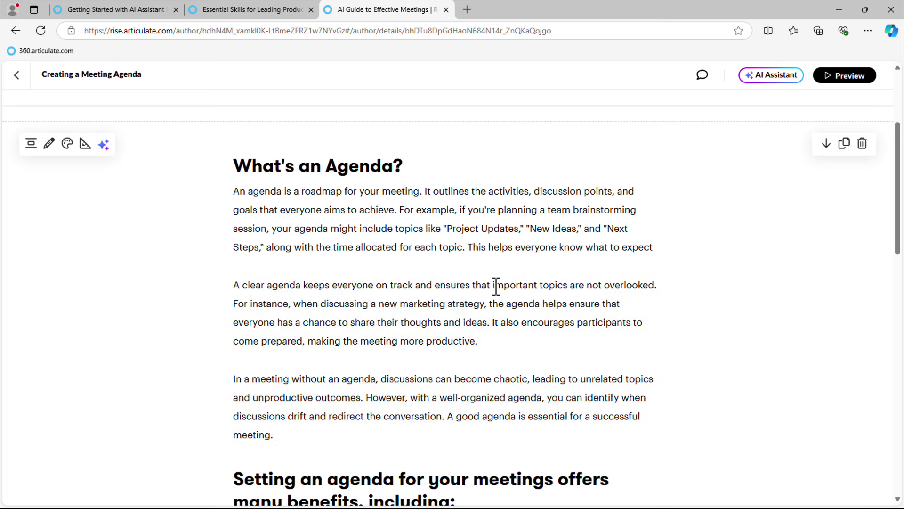
{"action": "left_click", "coordinate": [609, 268]}
{"action": "type", "text": "."}
Have the AI improve the writing of all three paragraphs under "What's an Agenda?" and review the revised draft.
{"action": "left_click_drag", "start_coordinate": [298, 438], "coordinate": [236, 191]}
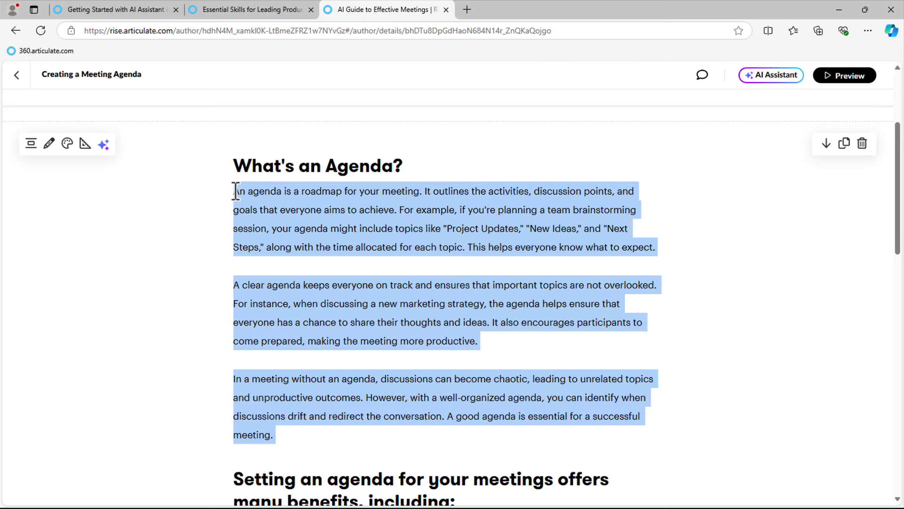
{"action": "left_click", "coordinate": [144, 460]}
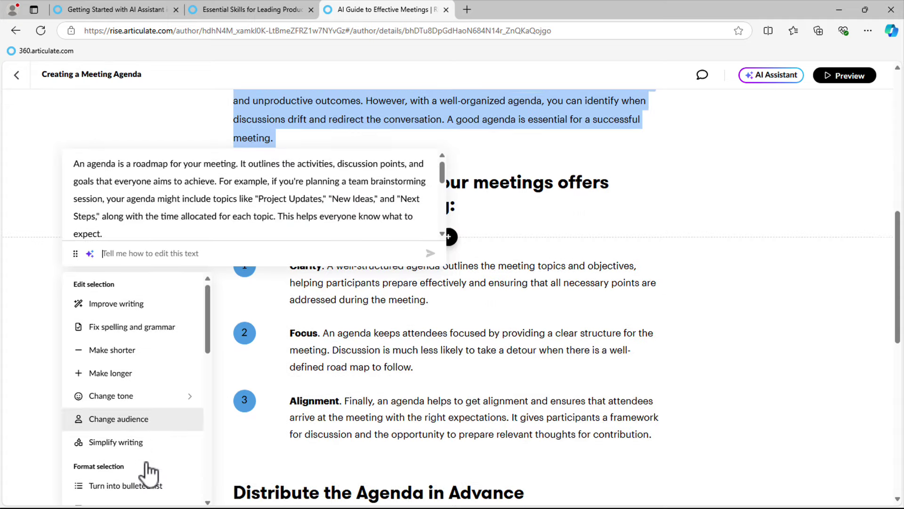
{"action": "left_click", "coordinate": [113, 304]}
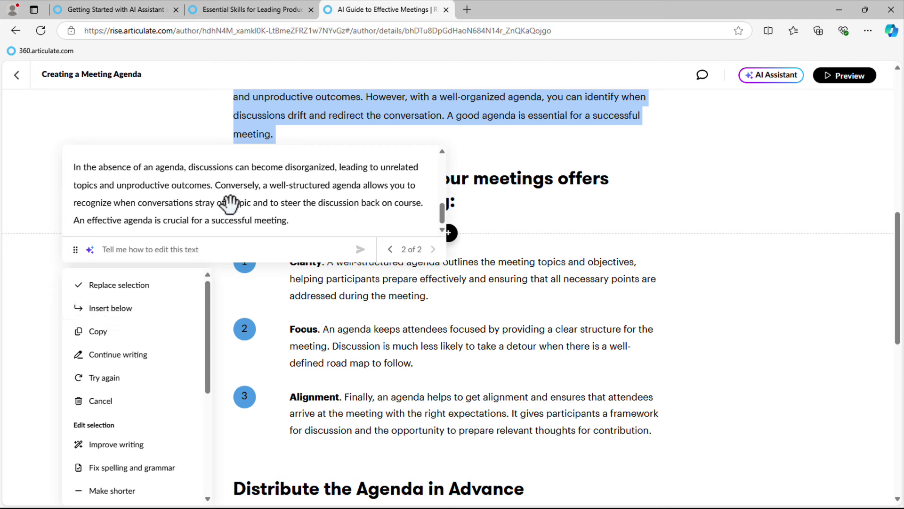
{"action": "scroll", "coordinate": [246, 198], "scroll_direction": "up", "scroll_amount": 3}
{"action": "scroll", "coordinate": [246, 200], "scroll_direction": "up", "scroll_amount": 2}
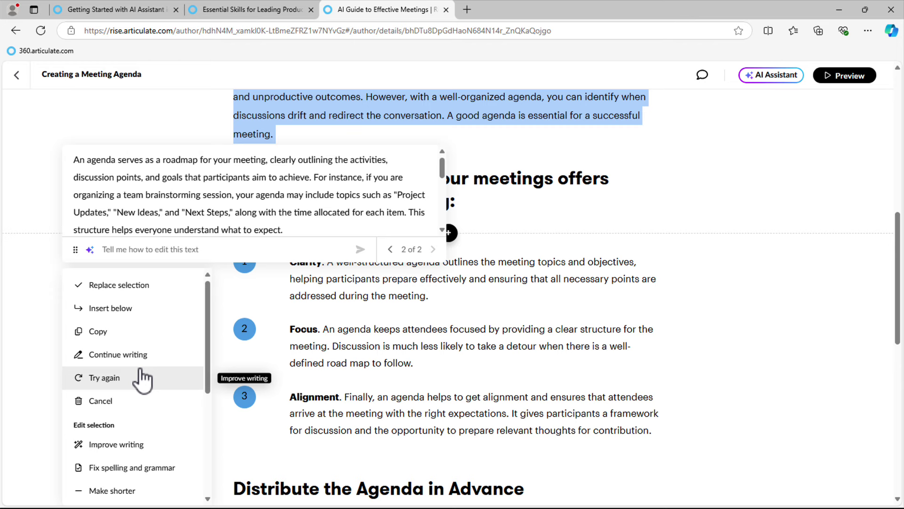
Have the AI simplify the writing of the improved agenda draft and review the simplified version.
{"action": "scroll", "coordinate": [144, 412], "scroll_direction": "down", "scroll_amount": 4}
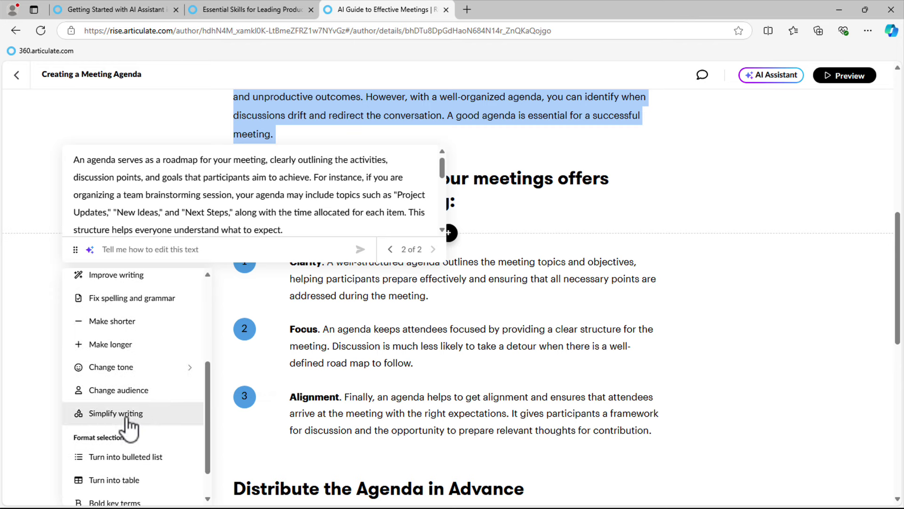
{"action": "scroll", "coordinate": [129, 419], "scroll_direction": "down", "scroll_amount": 1}
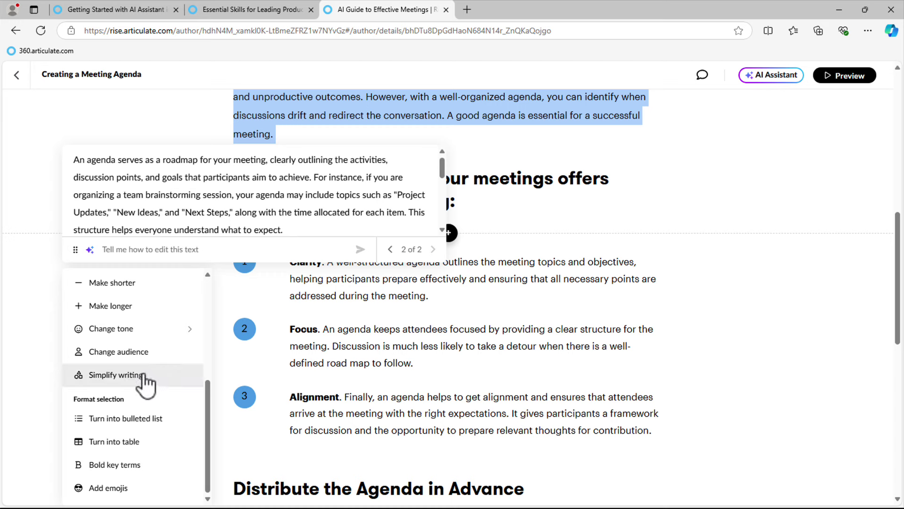
{"action": "left_click", "coordinate": [122, 375]}
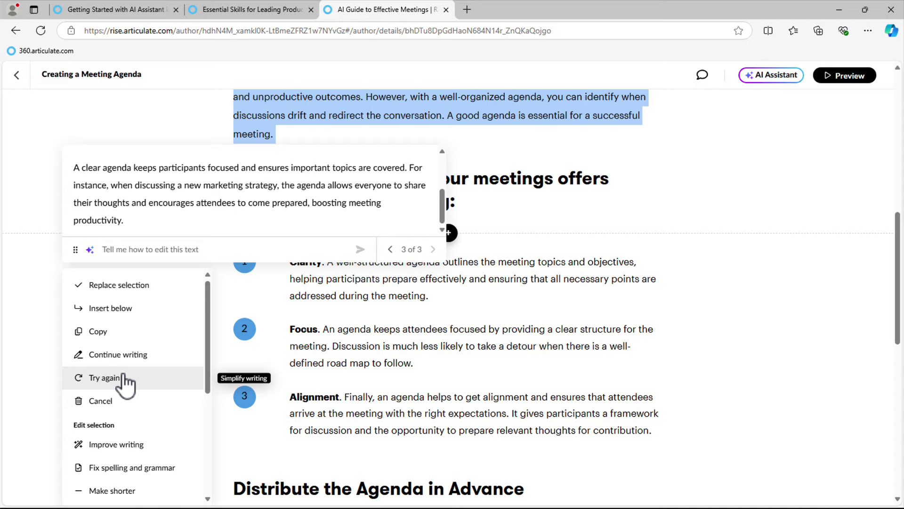
{"action": "scroll", "coordinate": [123, 379], "scroll_direction": "up", "scroll_amount": 5}
{"action": "scroll", "coordinate": [186, 346], "scroll_direction": "down", "scroll_amount": 2}
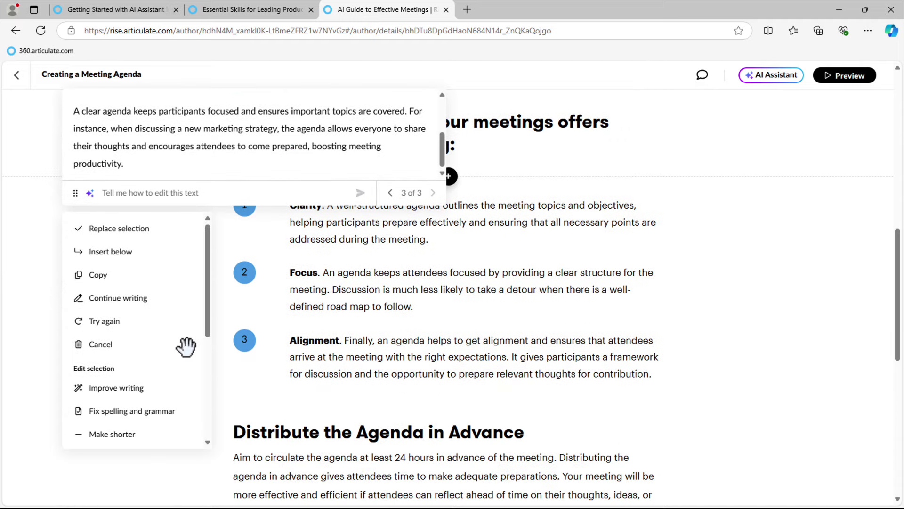
Have the AI rewrite the draft for an audience of new users or beginners, compare it with the previous version, and insert it below the original.
{"action": "scroll", "coordinate": [167, 355], "scroll_direction": "down", "scroll_amount": 5}
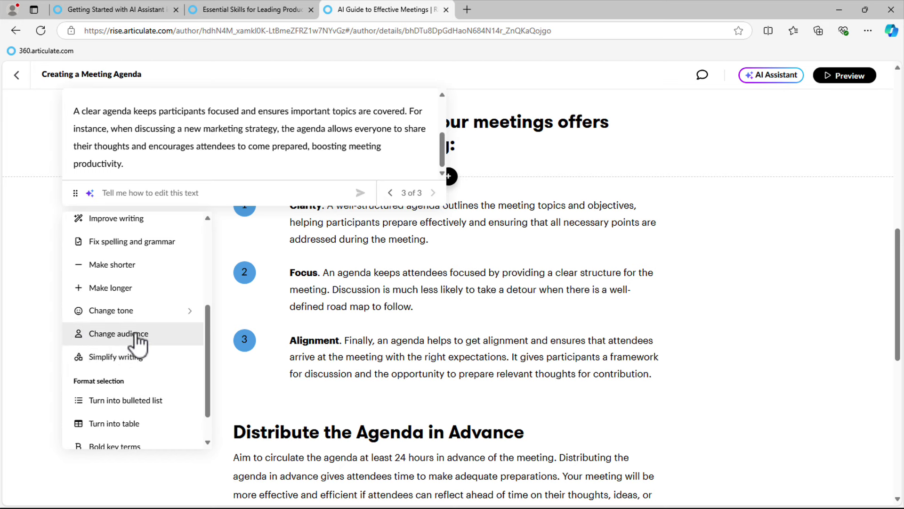
{"action": "left_click", "coordinate": [118, 335]}
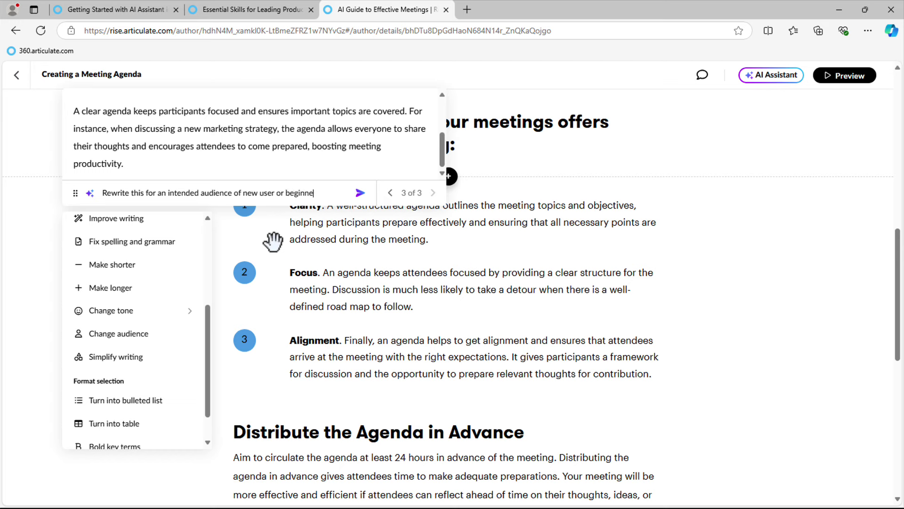
{"action": "left_click", "coordinate": [361, 193]}
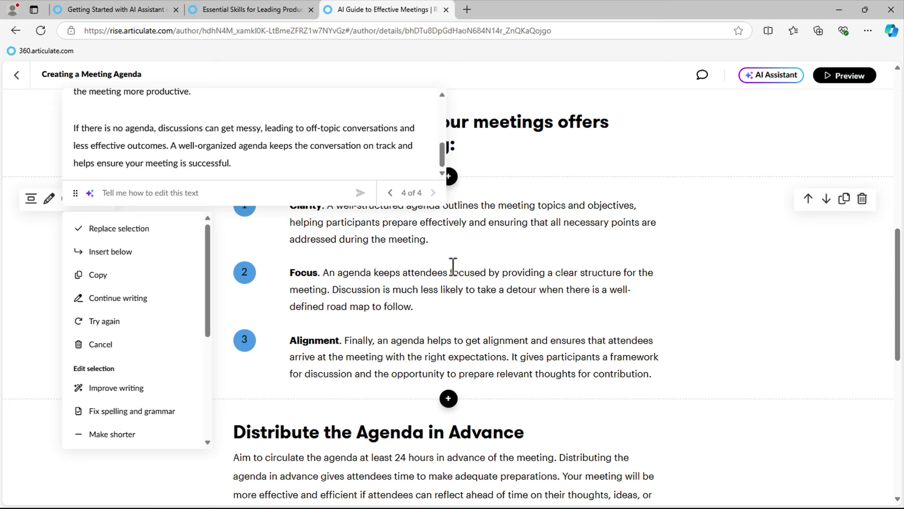
{"action": "left_click", "coordinate": [390, 192]}
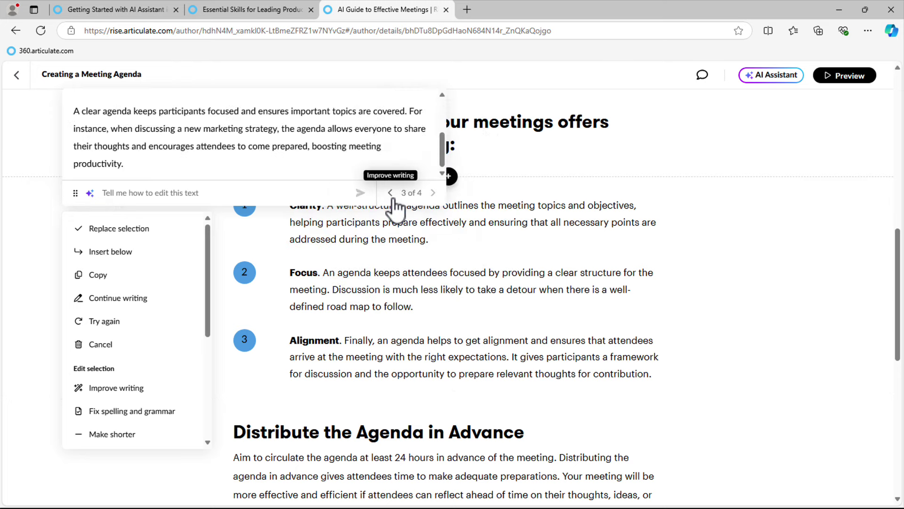
{"action": "left_click", "coordinate": [432, 193]}
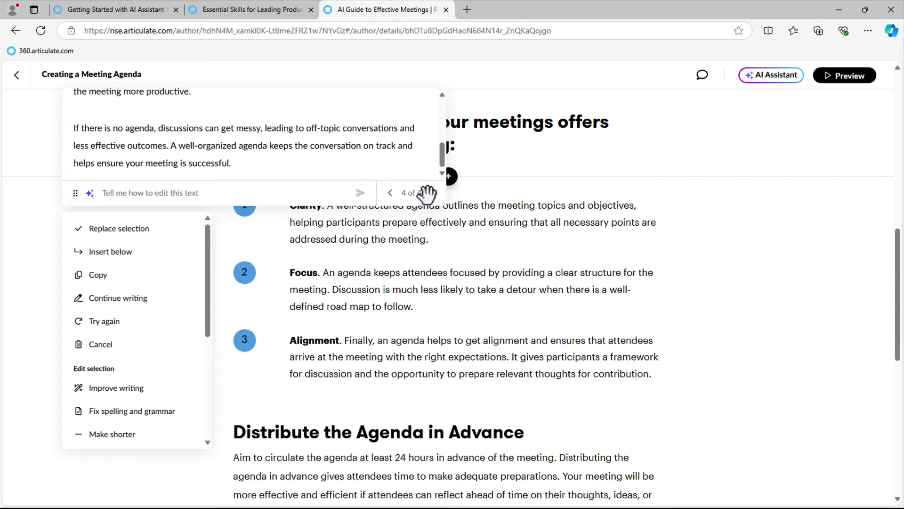
{"action": "left_click", "coordinate": [133, 255]}
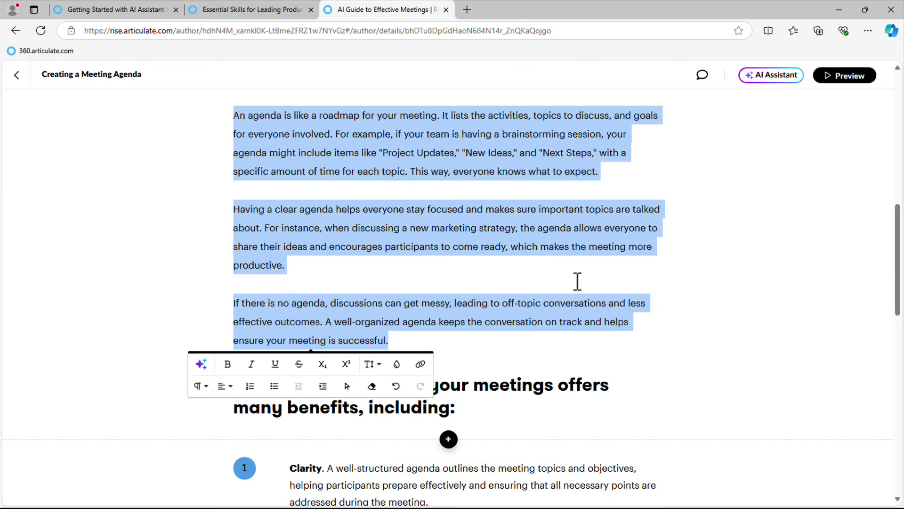
Add a line of dashes between the original agenda paragraphs and the inserted beginner version.
{"action": "scroll", "coordinate": [577, 281], "scroll_direction": "up", "scroll_amount": 2}
{"action": "left_click", "coordinate": [344, 194]}
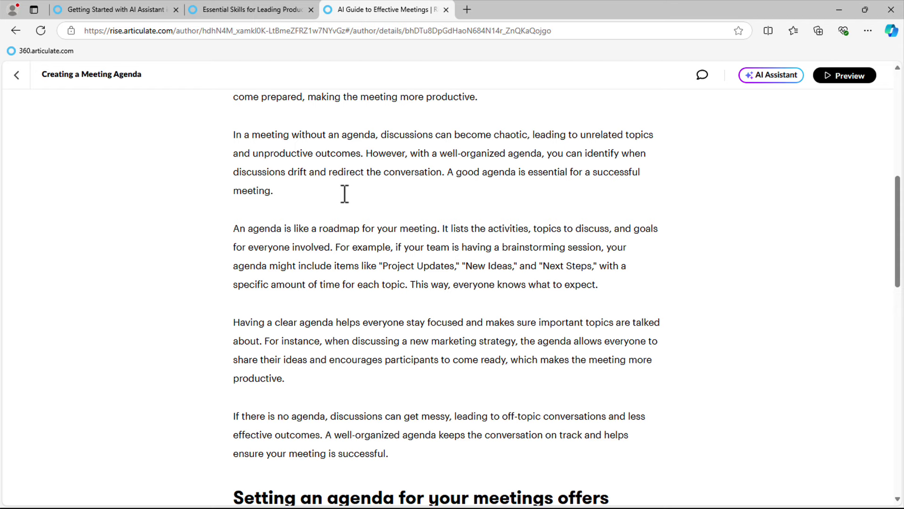
{"action": "key", "text": "Return"}
{"action": "type", "text": "-"}
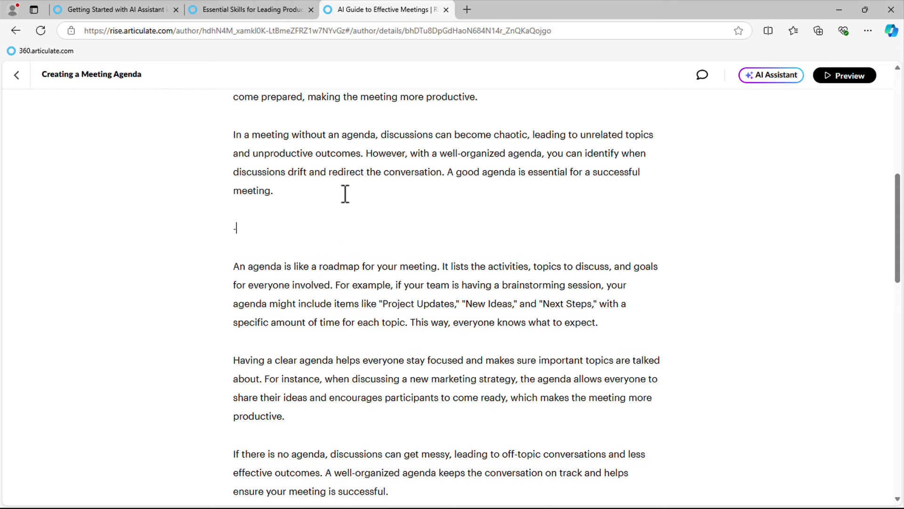
{"action": "type", "text": "------------------"}
Compare the original "What's an Agenda?" paragraphs with the beginner version below the dashed line.
{"action": "scroll", "coordinate": [563, 257], "scroll_direction": "up", "scroll_amount": 1}
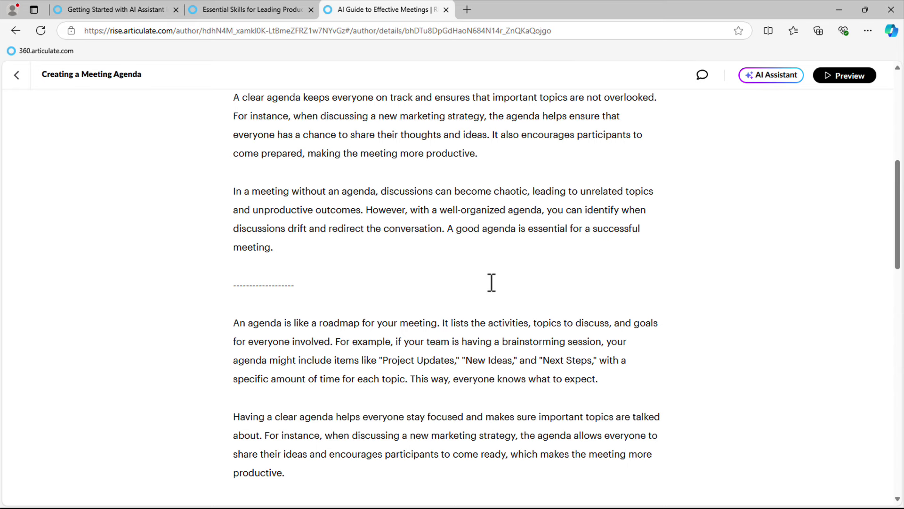
{"action": "scroll", "coordinate": [491, 283], "scroll_direction": "up", "scroll_amount": 1}
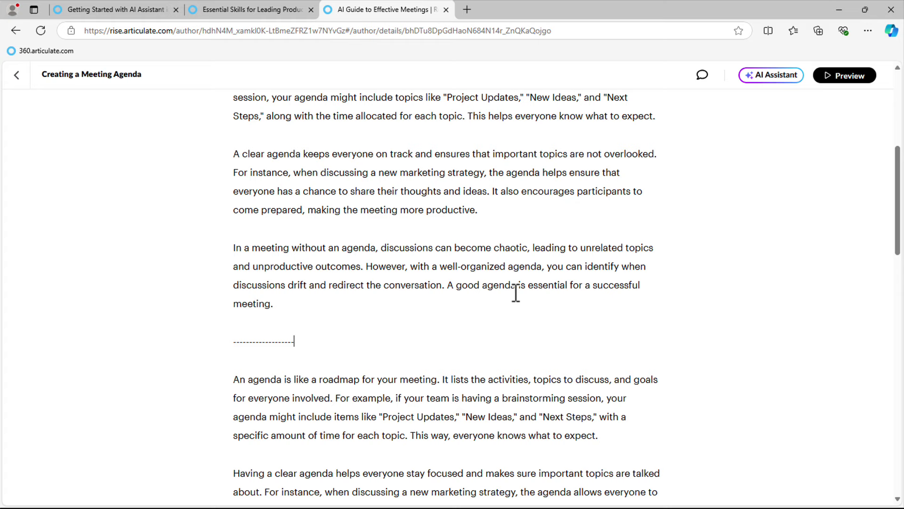
{"action": "scroll", "coordinate": [521, 319], "scroll_direction": "up", "scroll_amount": 1}
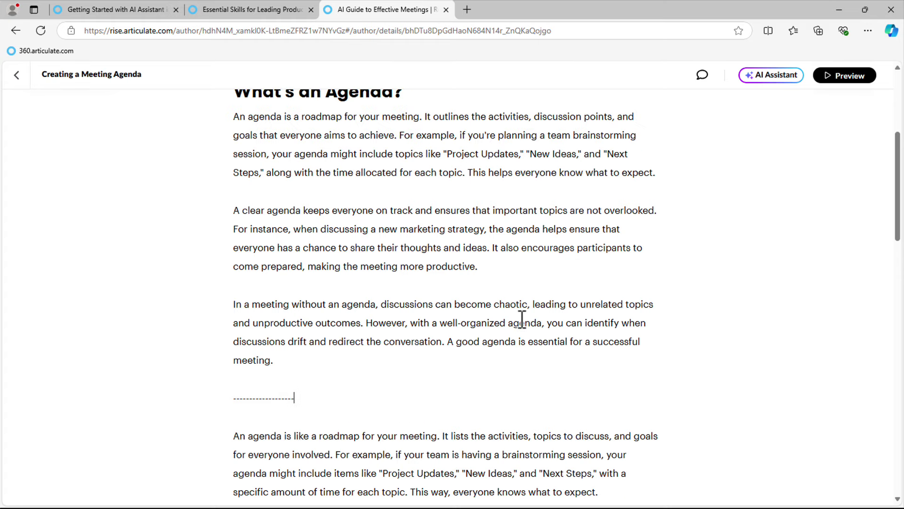
{"action": "scroll", "coordinate": [523, 319], "scroll_direction": "up", "scroll_amount": 1}
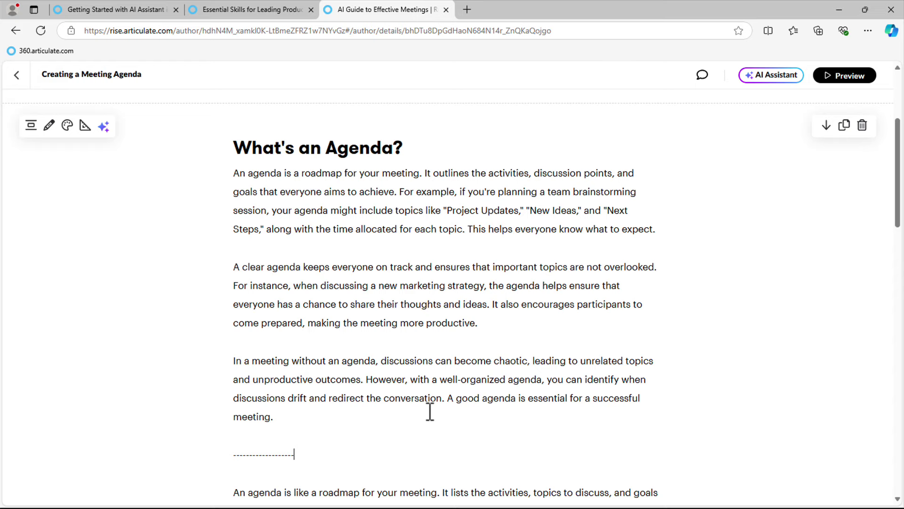
{"action": "scroll", "coordinate": [463, 385], "scroll_direction": "down", "scroll_amount": 5}
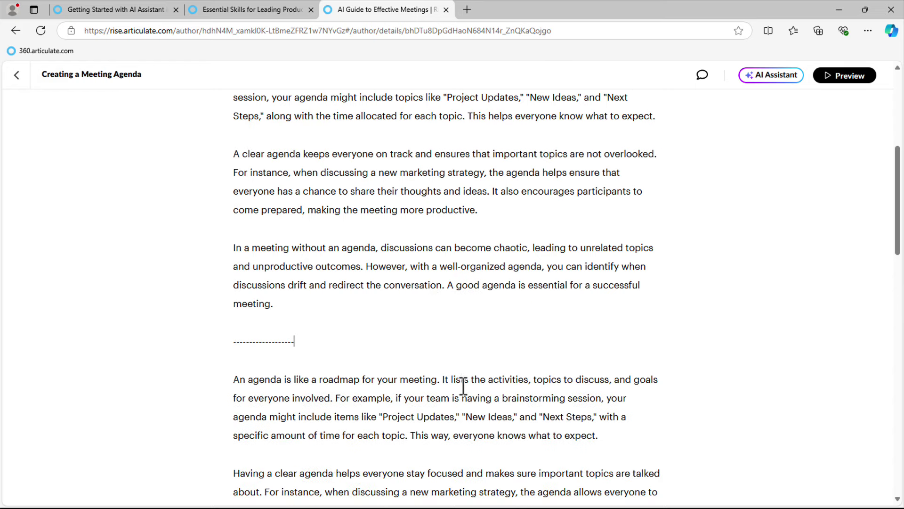
{"action": "scroll", "coordinate": [463, 386], "scroll_direction": "down", "scroll_amount": 2}
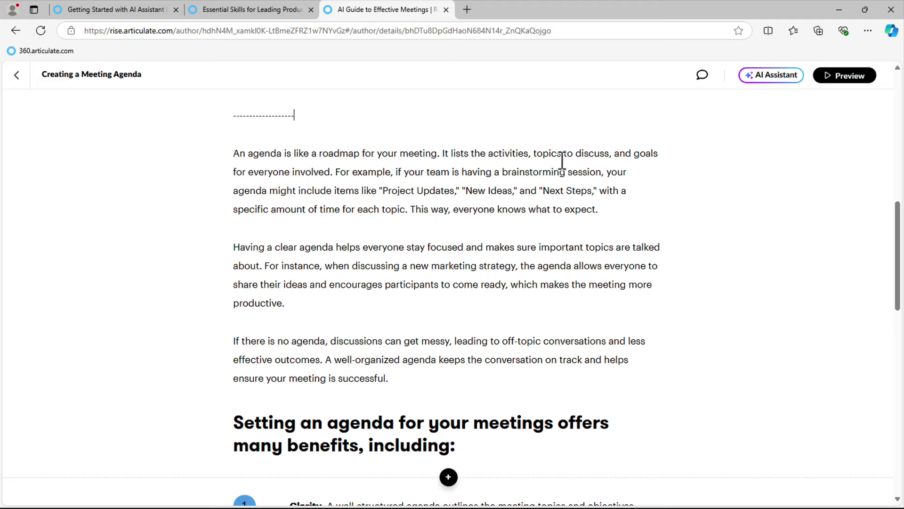
{"action": "left_click_drag", "start_coordinate": [898, 216], "coordinate": [898, 138]}
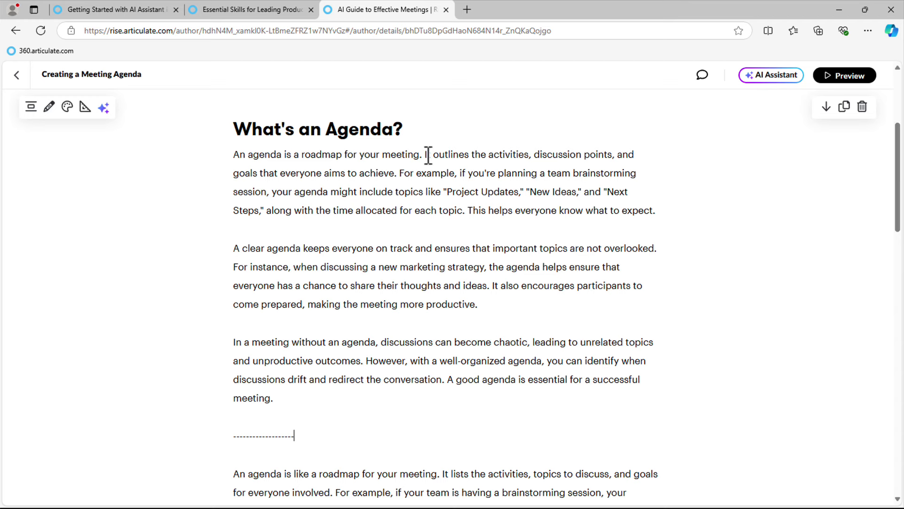
{"action": "left_click_drag", "start_coordinate": [426, 155], "coordinate": [572, 151]}
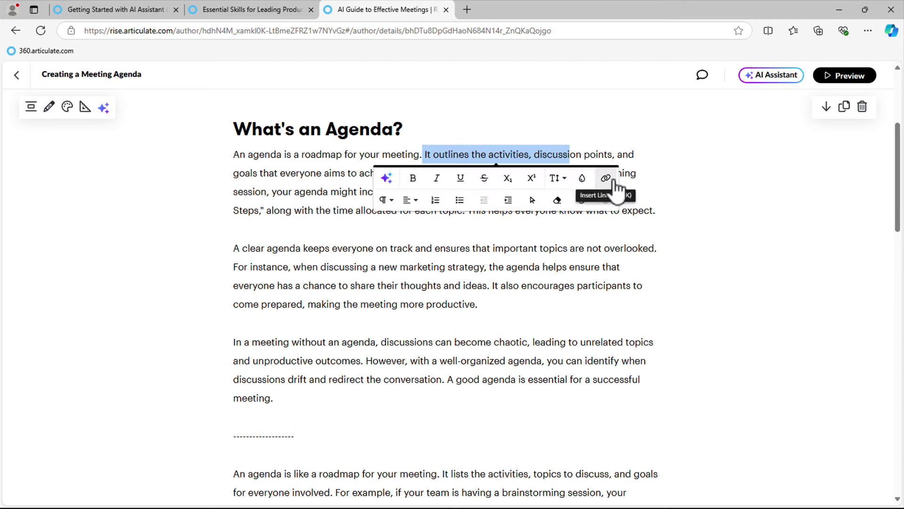
{"action": "left_click", "coordinate": [701, 168]}
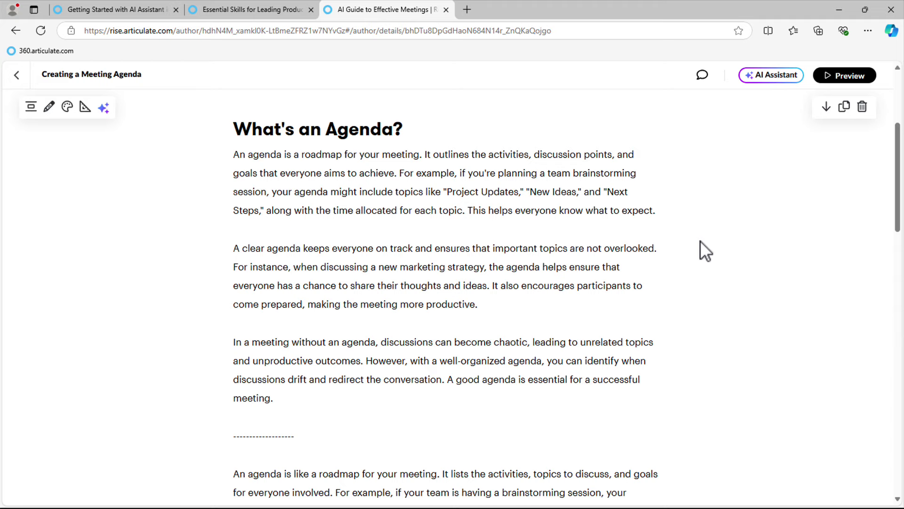
{"action": "scroll", "coordinate": [699, 241], "scroll_direction": "down", "scroll_amount": 6}
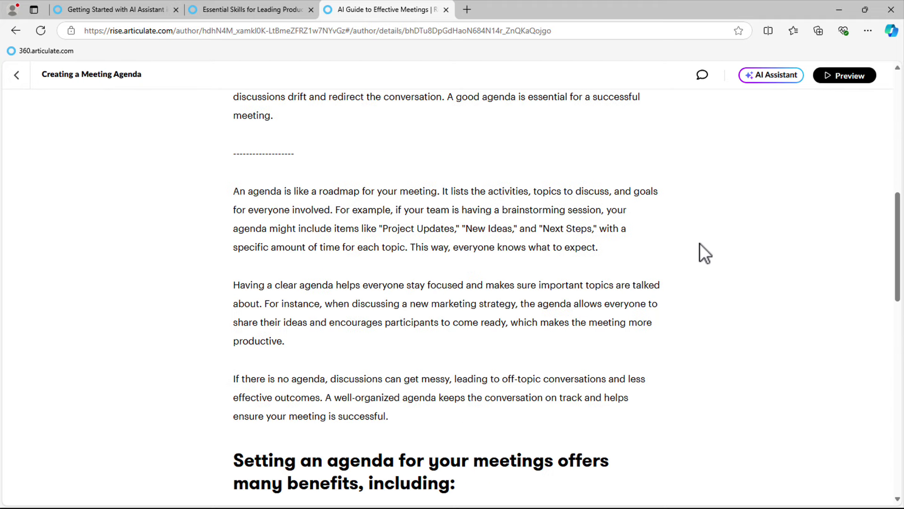
Examine the wording of the beginner version's opening sentences and look back at the original paragraphs.
{"action": "left_click_drag", "start_coordinate": [241, 191], "coordinate": [452, 184]}
{"action": "left_click", "coordinate": [626, 191]}
{"action": "left_click_drag", "start_coordinate": [405, 424], "coordinate": [234, 188]}
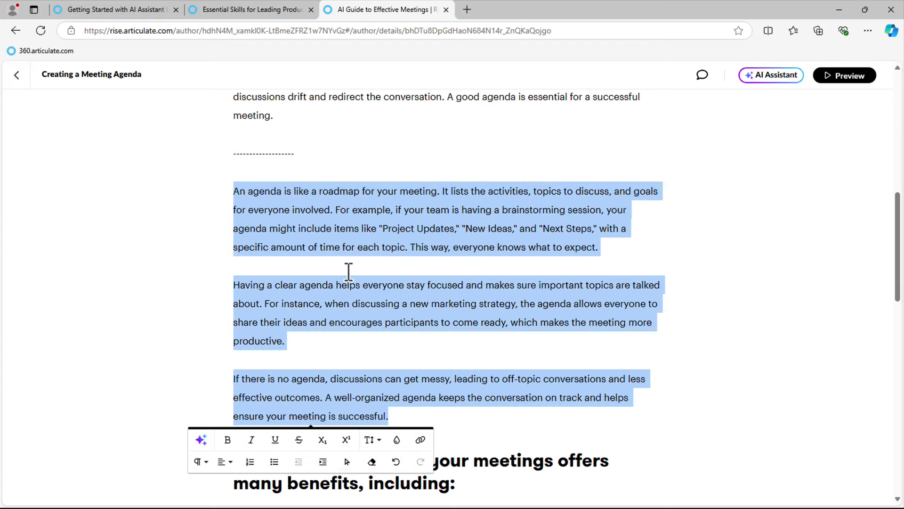
{"action": "left_click_drag", "start_coordinate": [332, 210], "coordinate": [234, 189]}
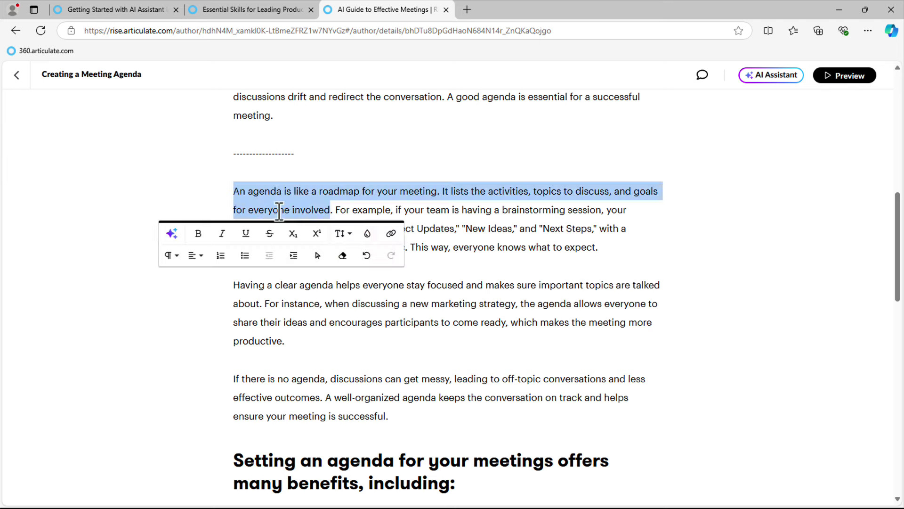
{"action": "left_click", "coordinate": [510, 249]}
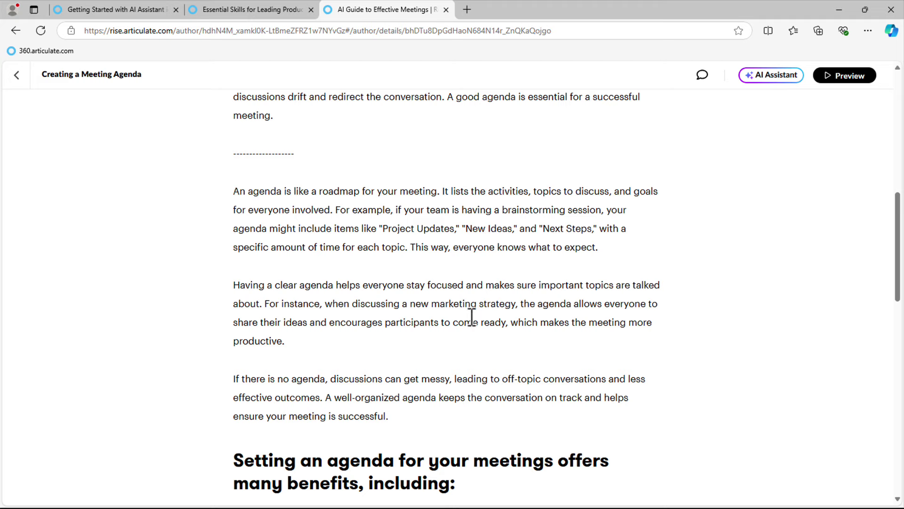
{"action": "scroll", "coordinate": [424, 431], "scroll_direction": "up", "scroll_amount": 2}
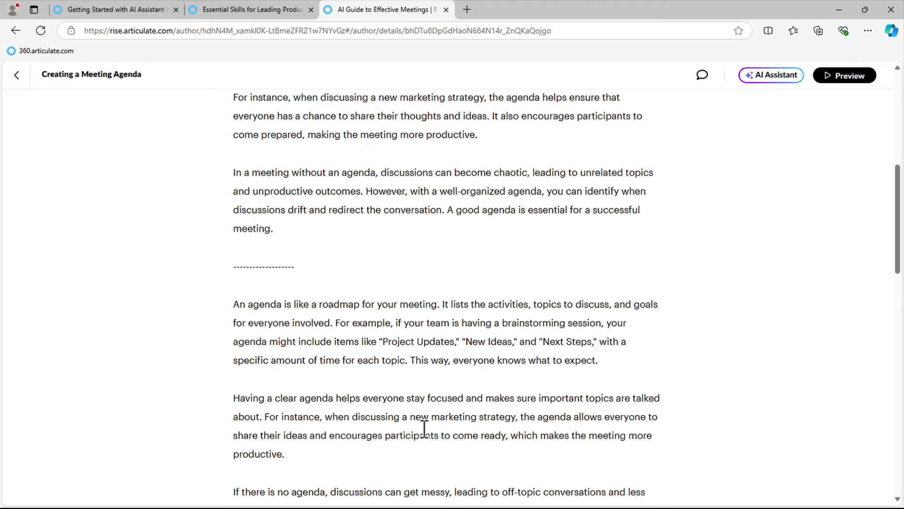
{"action": "scroll", "coordinate": [311, 273], "scroll_direction": "up", "scroll_amount": 4}
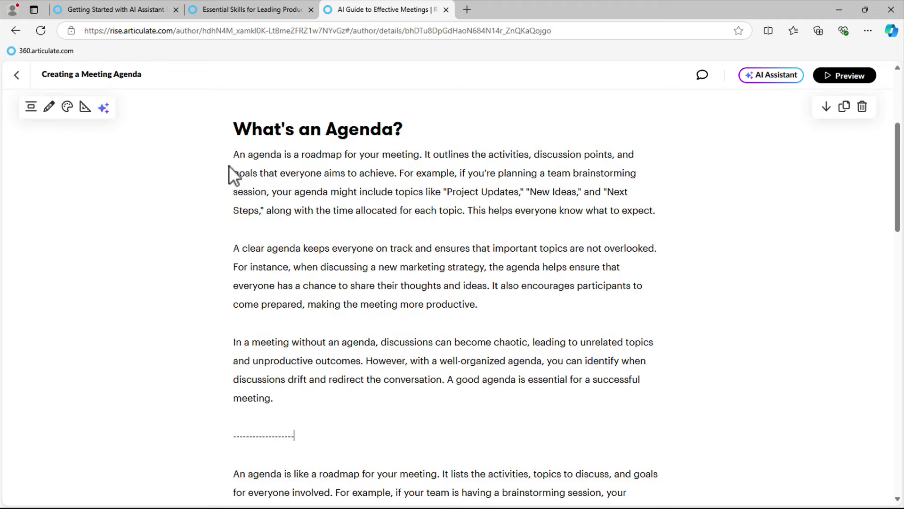
{"action": "left_click", "coordinate": [235, 155], "text": "shift"}
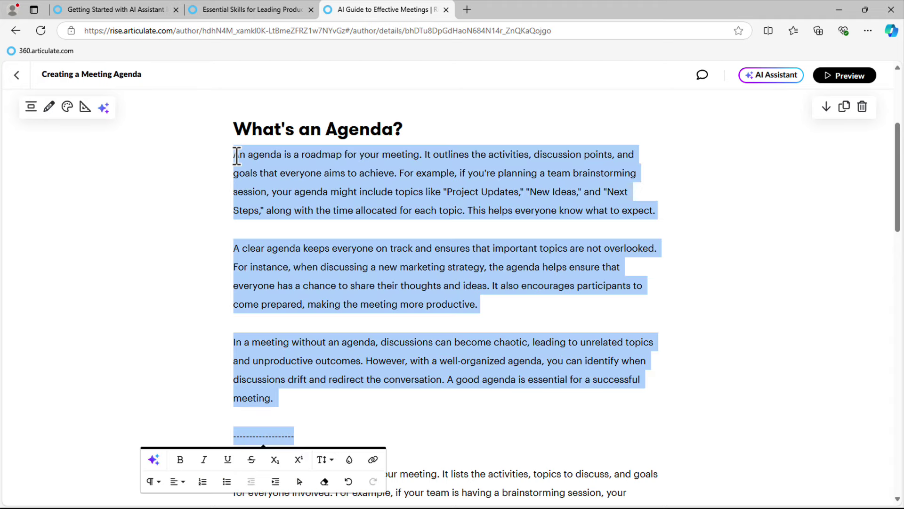
{"action": "scroll", "coordinate": [354, 239], "scroll_direction": "down", "scroll_amount": 3}
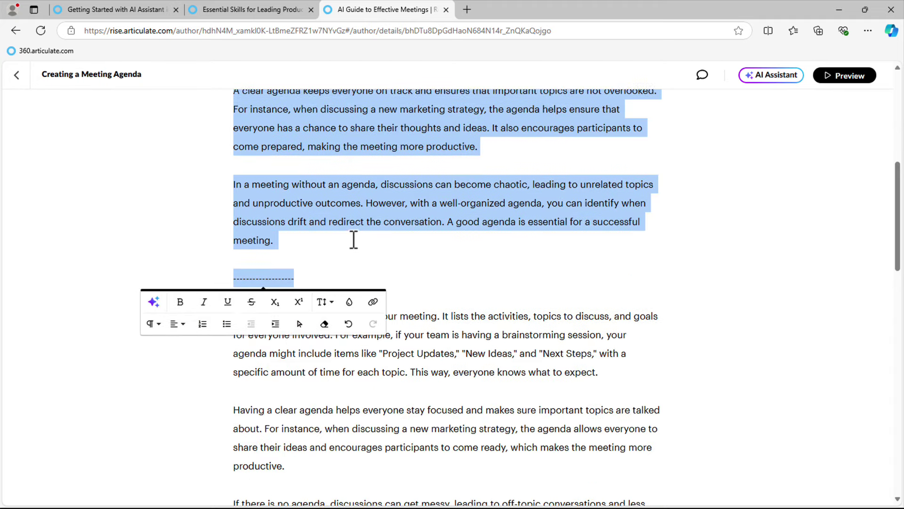
{"action": "left_click", "coordinate": [352, 247]}
{"action": "scroll", "coordinate": [352, 248], "scroll_direction": "down", "scroll_amount": 2}
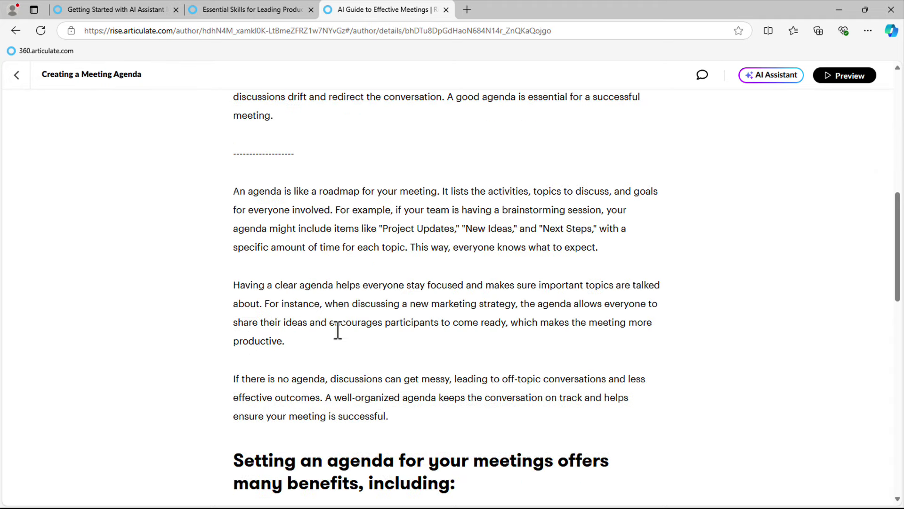
Have the AI bold the key terms in a draft of the three beginner-version paragraphs below the dashed line.
{"action": "left_click", "coordinate": [406, 418]}
{"action": "left_click_drag", "start_coordinate": [406, 418], "coordinate": [236, 193]}
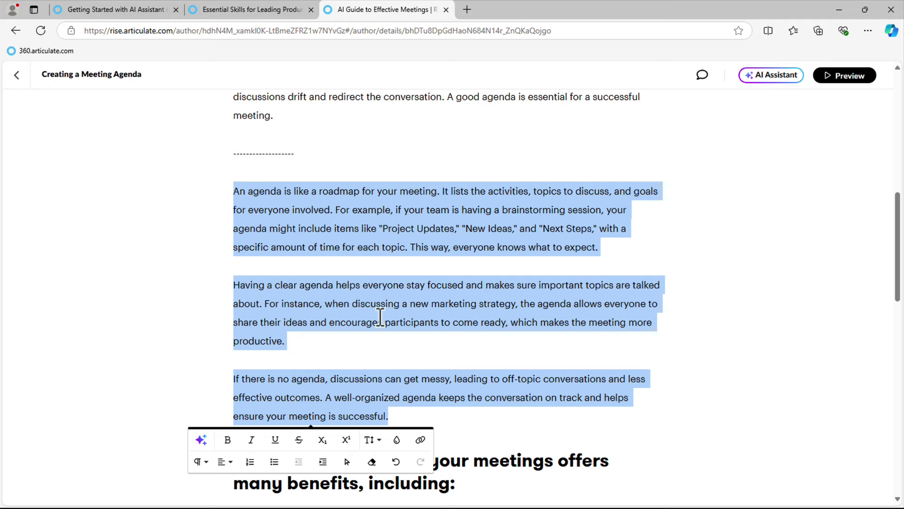
{"action": "left_click", "coordinate": [201, 439]}
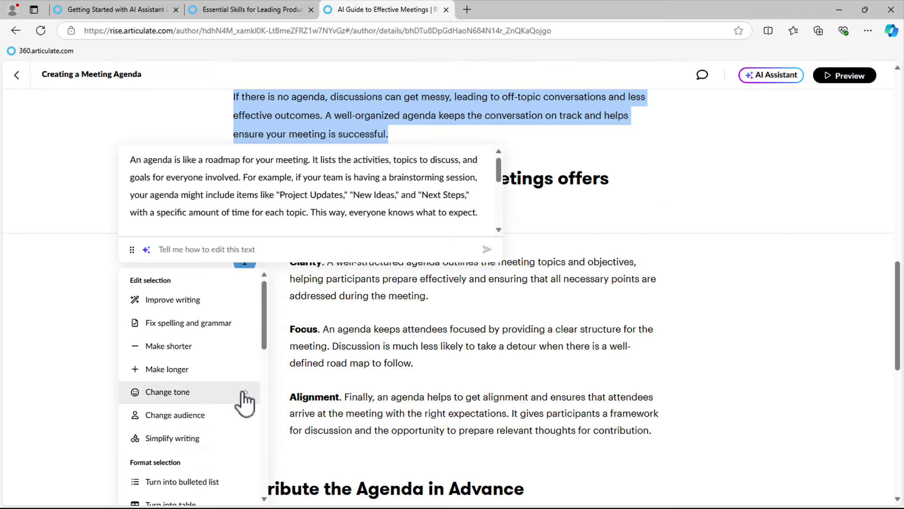
{"action": "left_click_drag", "start_coordinate": [265, 296], "coordinate": [263, 329]}
{"action": "scroll", "coordinate": [263, 330], "scroll_direction": "down", "scroll_amount": 2}
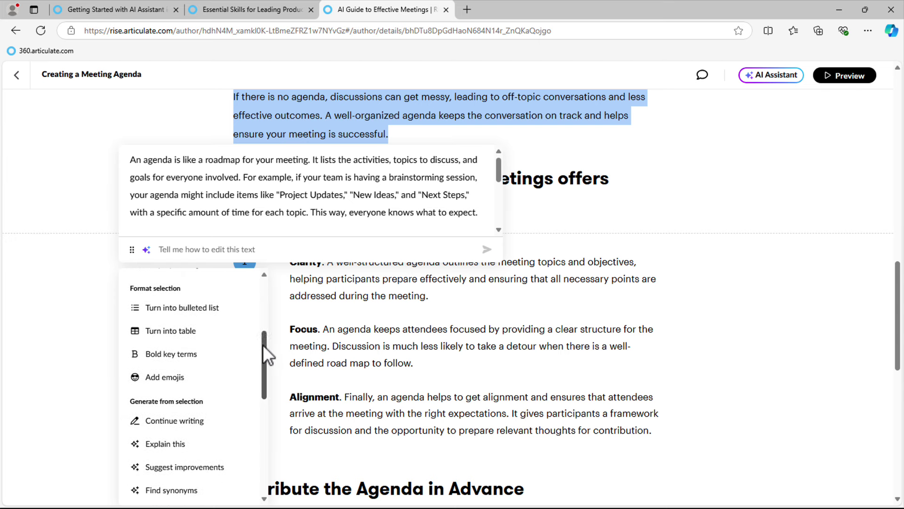
{"action": "left_click", "coordinate": [176, 354]}
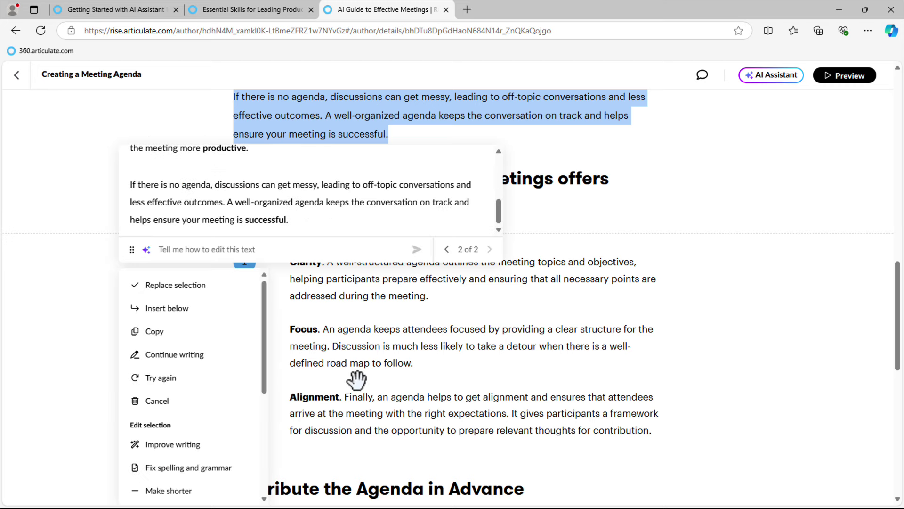
Have the AI turn the draft into a bulleted list and replace the beginner-version paragraphs with it.
{"action": "left_click_drag", "start_coordinate": [264, 298], "coordinate": [258, 399]}
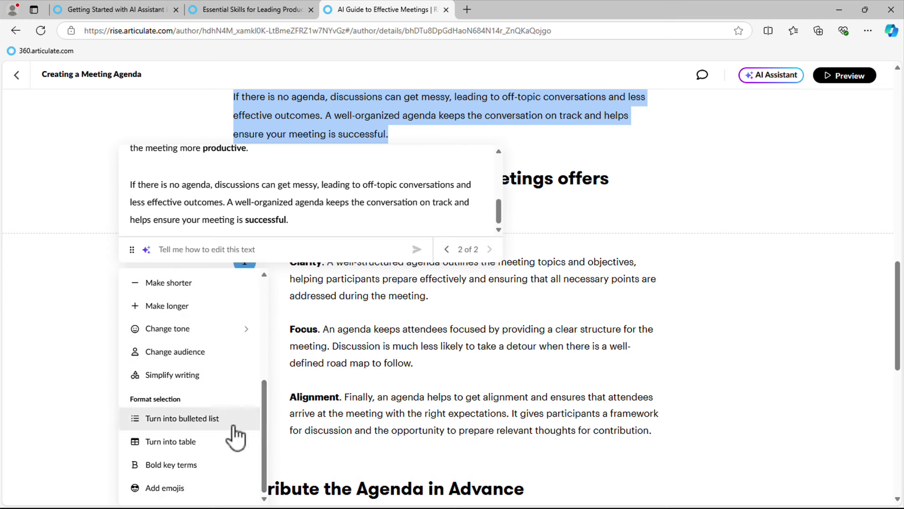
{"action": "left_click", "coordinate": [182, 420]}
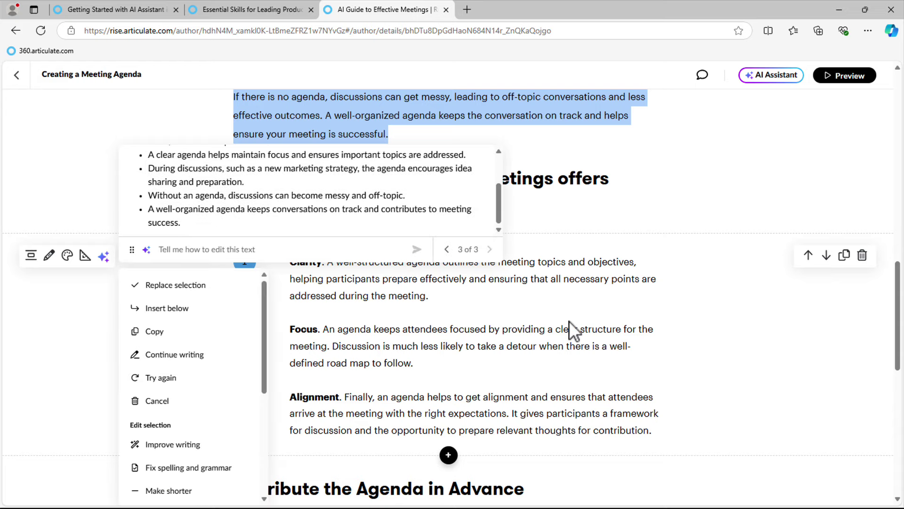
{"action": "left_click", "coordinate": [167, 285]}
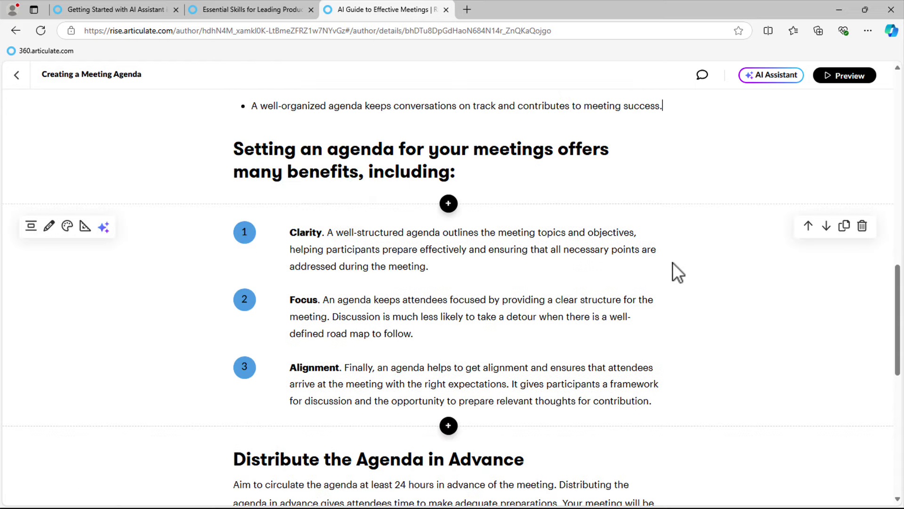
{"action": "scroll", "coordinate": [538, 287], "scroll_direction": "down", "scroll_amount": 1}
{"action": "scroll", "coordinate": [538, 288], "scroll_direction": "up", "scroll_amount": 3}
{"action": "scroll", "coordinate": [538, 287], "scroll_direction": "up", "scroll_amount": 5}
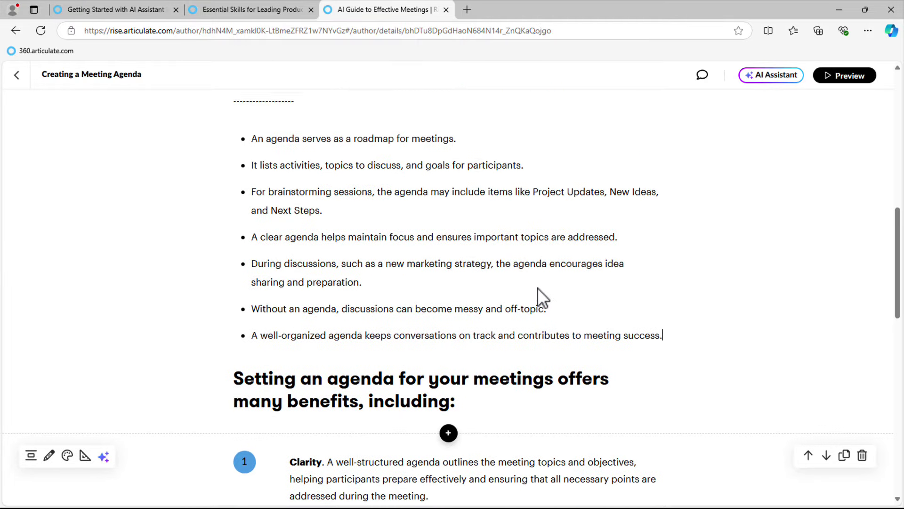
Have the AI bold the key terms in the whole bulleted list and replace the existing list with the result.
{"action": "left_click", "coordinate": [490, 300]}
{"action": "scroll", "coordinate": [498, 297], "scroll_direction": "down", "scroll_amount": 1}
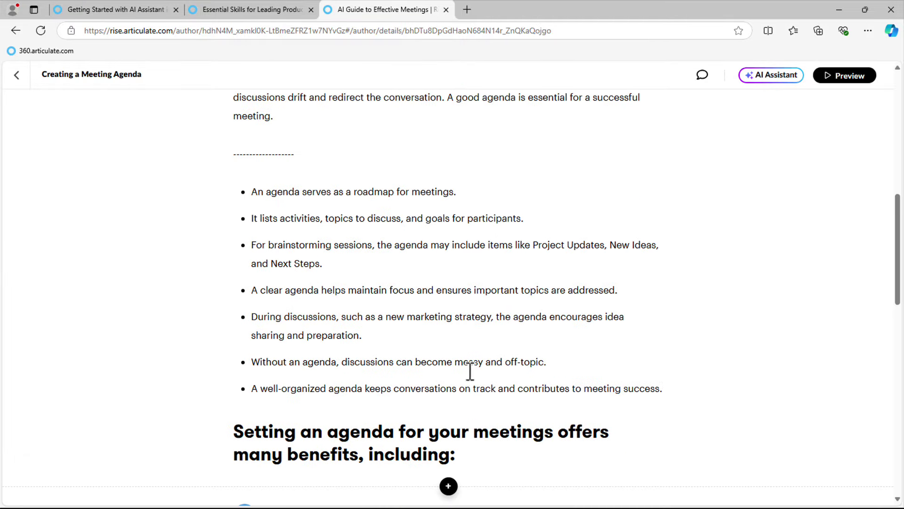
{"action": "left_click_drag", "start_coordinate": [664, 389], "coordinate": [253, 195]}
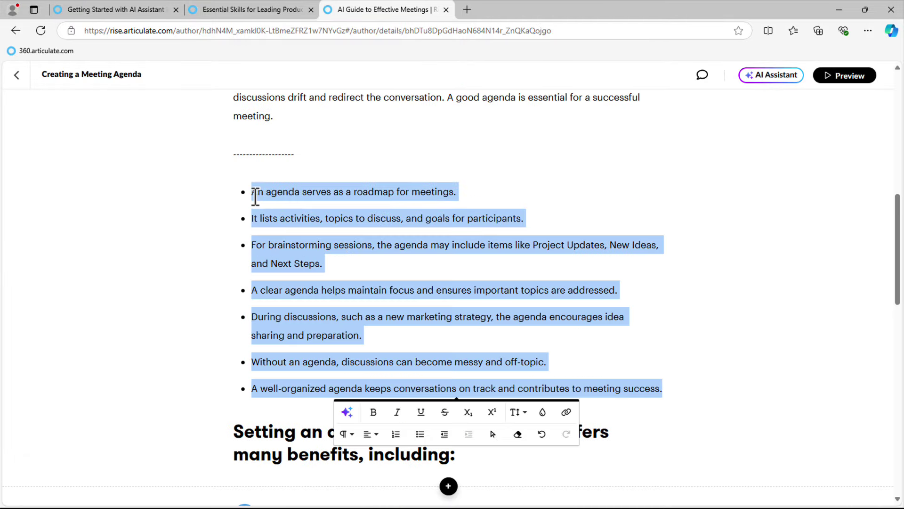
{"action": "left_click", "coordinate": [347, 412]}
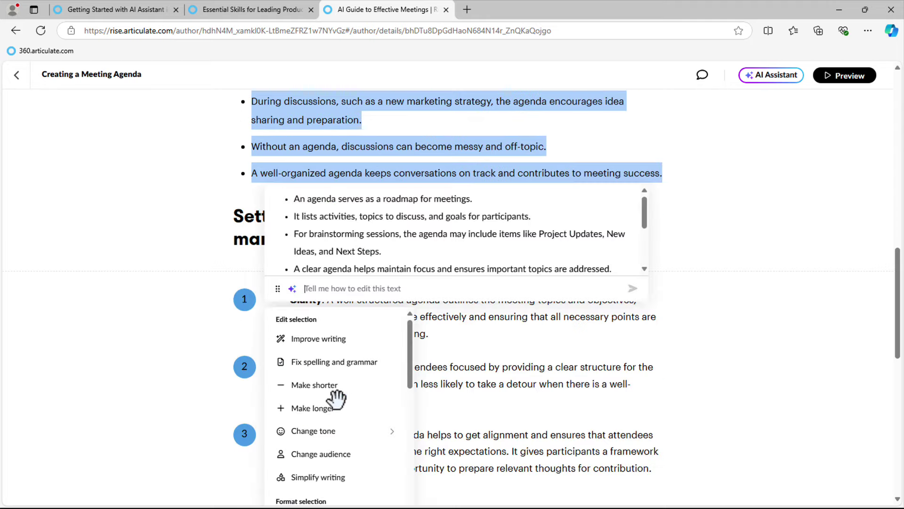
{"action": "scroll", "coordinate": [361, 438], "scroll_direction": "down", "scroll_amount": 1}
{"action": "scroll", "coordinate": [361, 438], "scroll_direction": "down", "scroll_amount": 2}
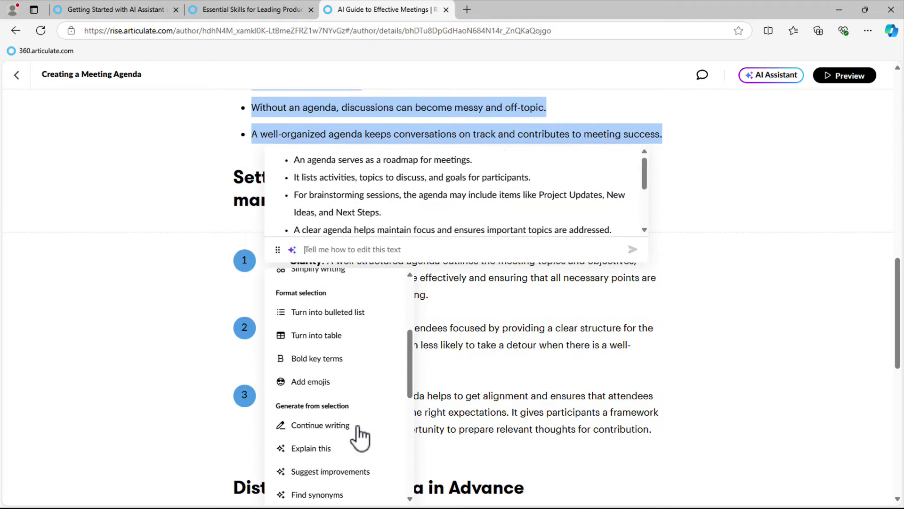
{"action": "left_click", "coordinate": [323, 359]}
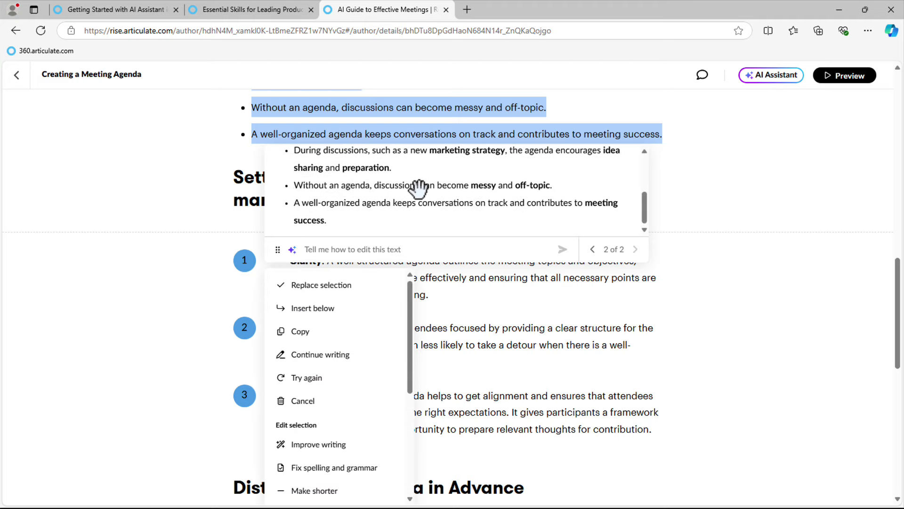
{"action": "left_click", "coordinate": [358, 286]}
{"action": "scroll", "coordinate": [448, 179], "scroll_direction": "up", "scroll_amount": 3}
{"action": "scroll", "coordinate": [453, 198], "scroll_direction": "up", "scroll_amount": 2}
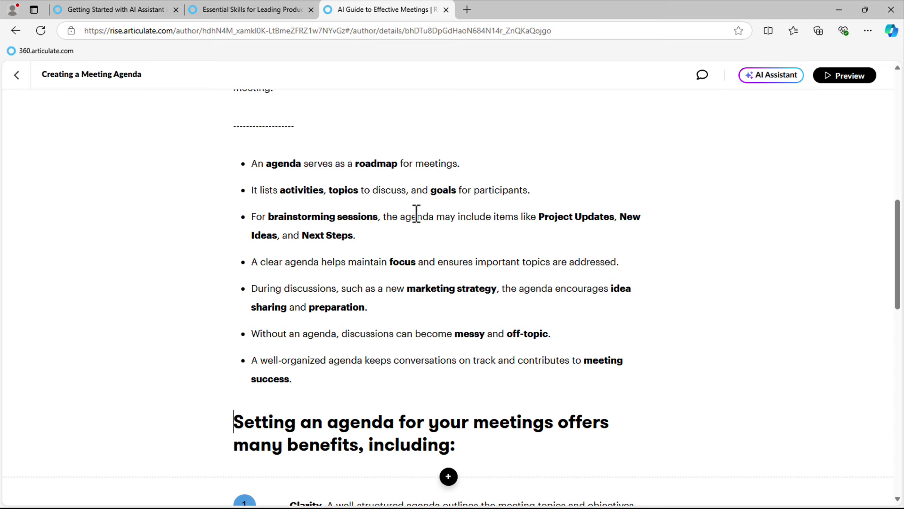
Examine the bolded key terms and the opening words of the items in the bulleted agenda list.
{"action": "left_click_drag", "start_coordinate": [281, 190], "coordinate": [359, 191]}
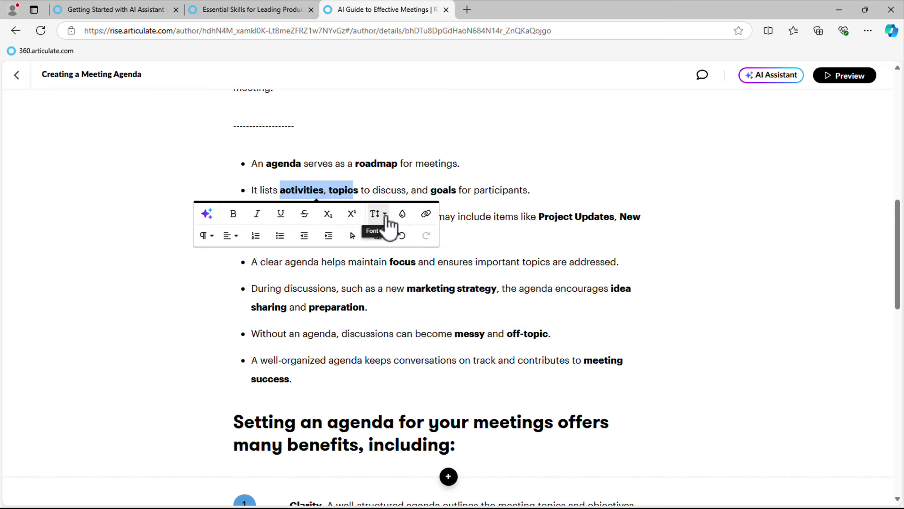
{"action": "left_click", "coordinate": [480, 253]}
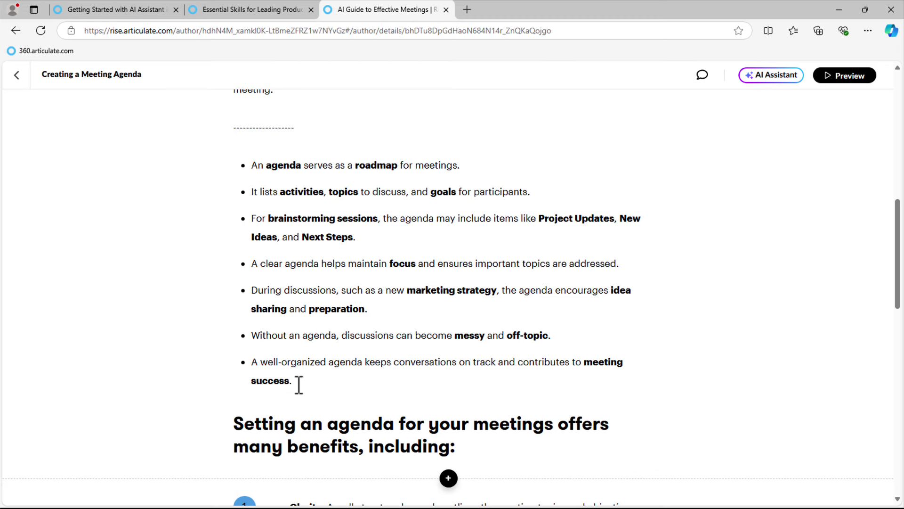
{"action": "left_click_drag", "start_coordinate": [295, 382], "coordinate": [248, 170]}
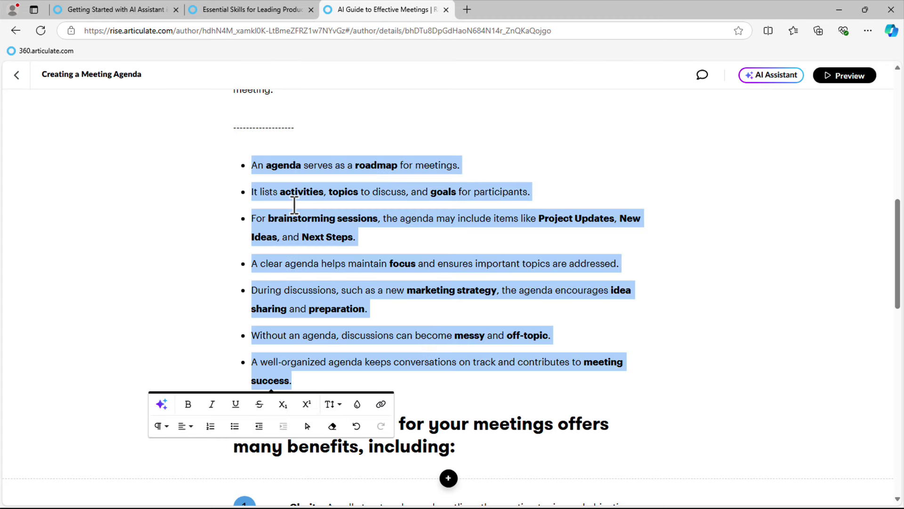
{"action": "left_click", "coordinate": [293, 206]}
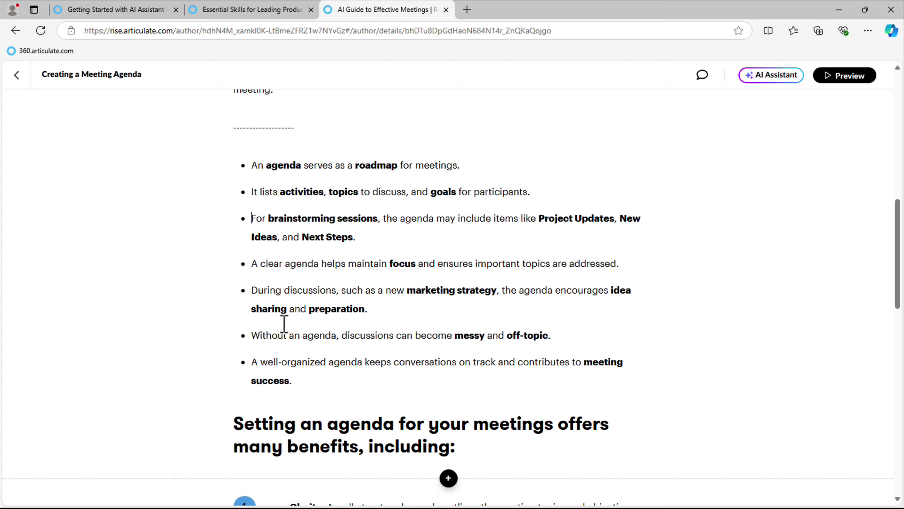
{"action": "left_click_drag", "start_coordinate": [293, 166], "coordinate": [301, 166]}
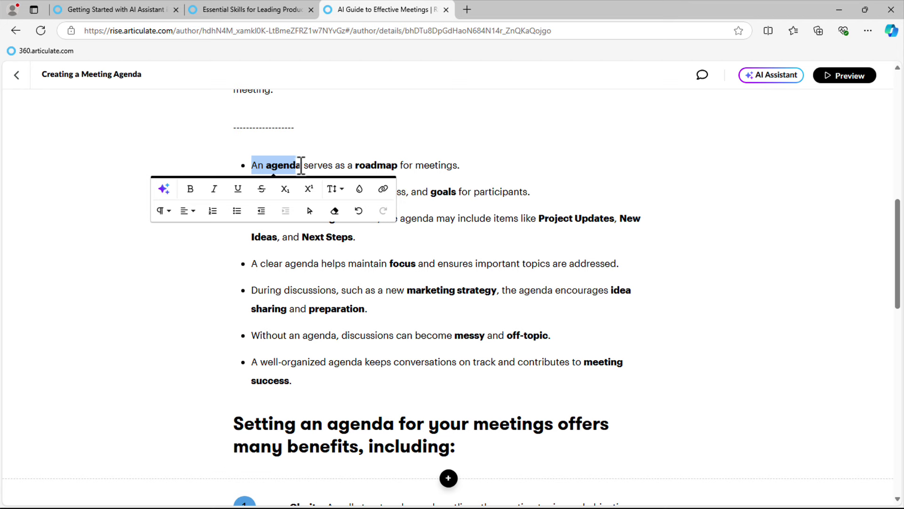
{"action": "left_click", "coordinate": [320, 154]}
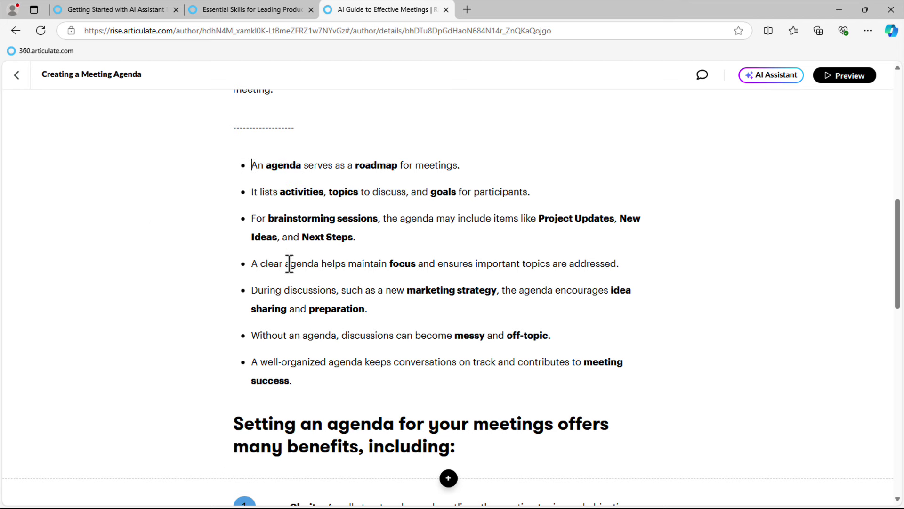
{"action": "left_click_drag", "start_coordinate": [264, 289], "coordinate": [355, 288]}
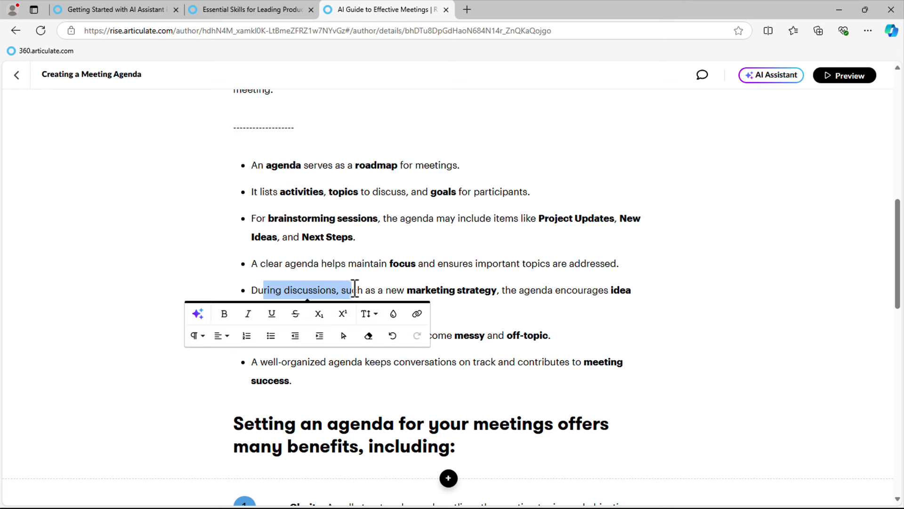
{"action": "left_click", "coordinate": [372, 289]}
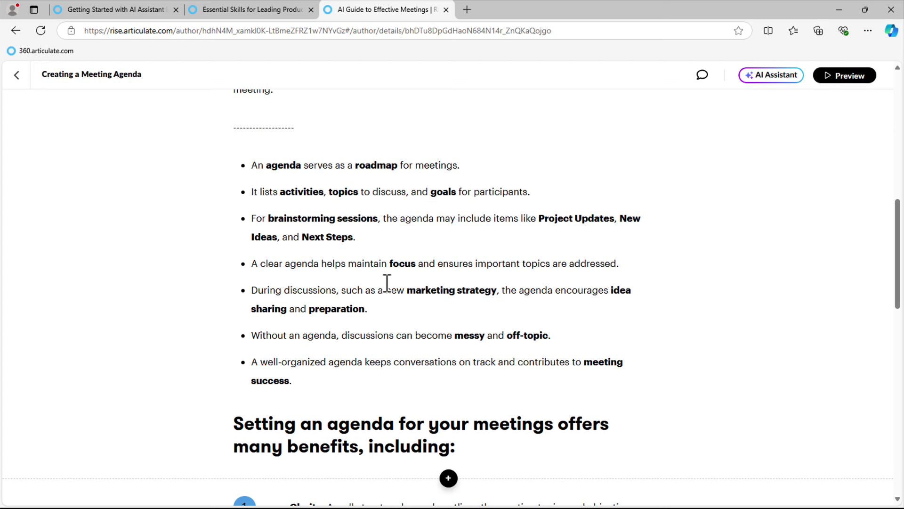
Ask the AI to edit the whole bulleted list with the prompt "start each list item with an action word or verb for consistent structure".
{"action": "left_click_drag", "start_coordinate": [297, 381], "coordinate": [247, 172]}
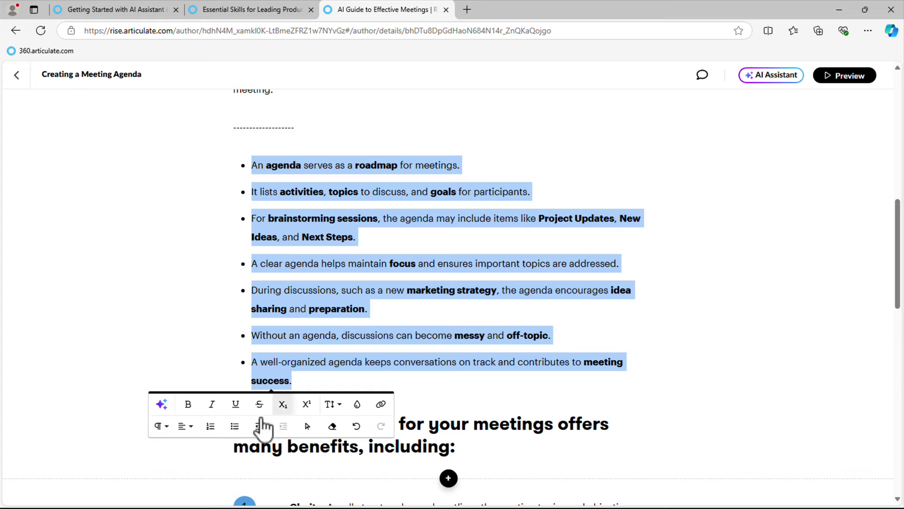
{"action": "left_click", "coordinate": [161, 403]}
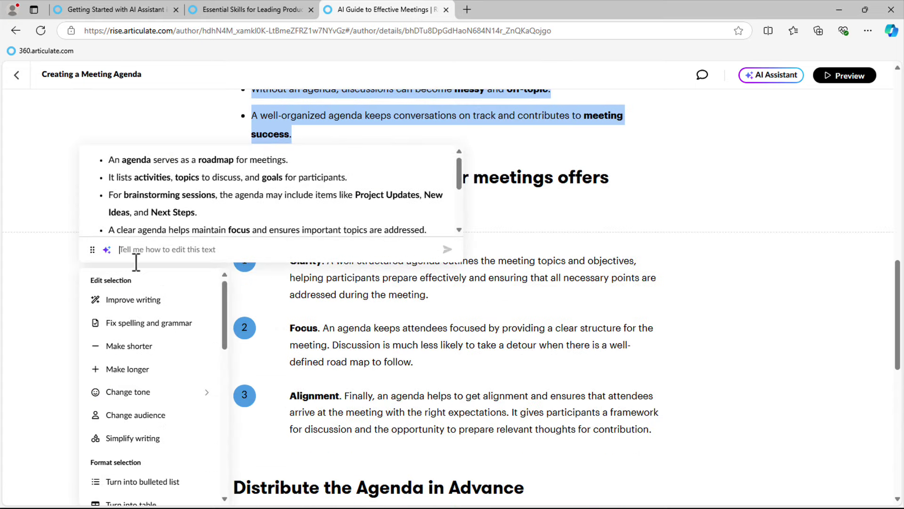
{"action": "type", "text": "start"}
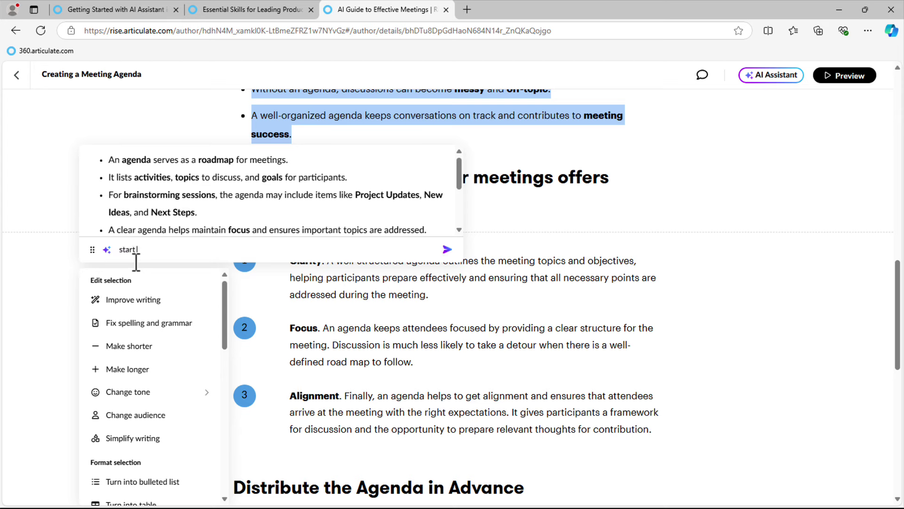
{"action": "type", "text": " each list itme with an"}
{"action": "key", "text": "BackSpace"}
{"action": "key", "text": "BackSpace"}
{"action": "key", "text": "BackSpace"}
{"action": "key", "text": "BackSpace"}
{"action": "key", "text": "BackSpace"}
{"action": "key", "text": "BackSpace"}
{"action": "key", "text": "BackSpace"}
{"action": "key", "text": "BackSpace"}
{"action": "key", "text": "BackSpace"}
{"action": "type", "text": "em with an action word or berb"}
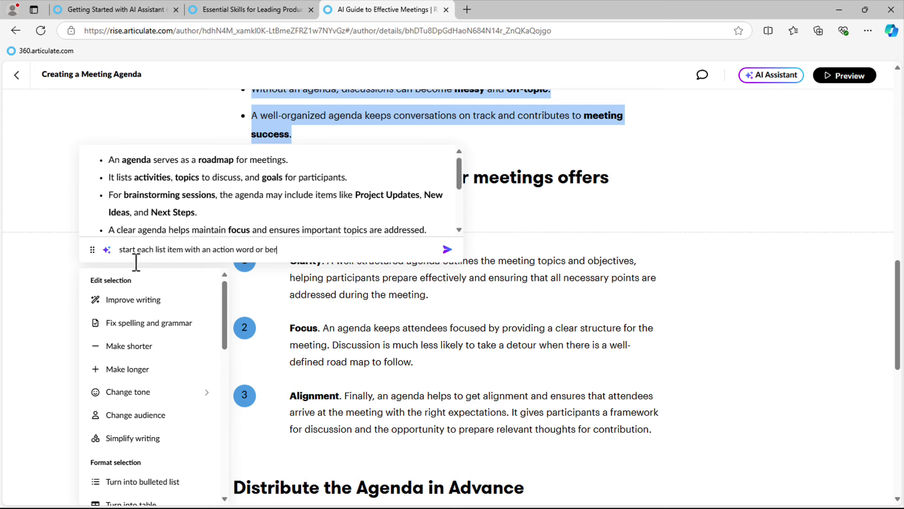
{"action": "key", "text": "BackSpace"}
{"action": "key", "text": "BackSpace"}
{"action": "key", "text": "BackSpace"}
{"action": "key", "text": "BackSpace"}
{"action": "type", "text": "verb for consistent structure"}
{"action": "key", "text": "Return"}
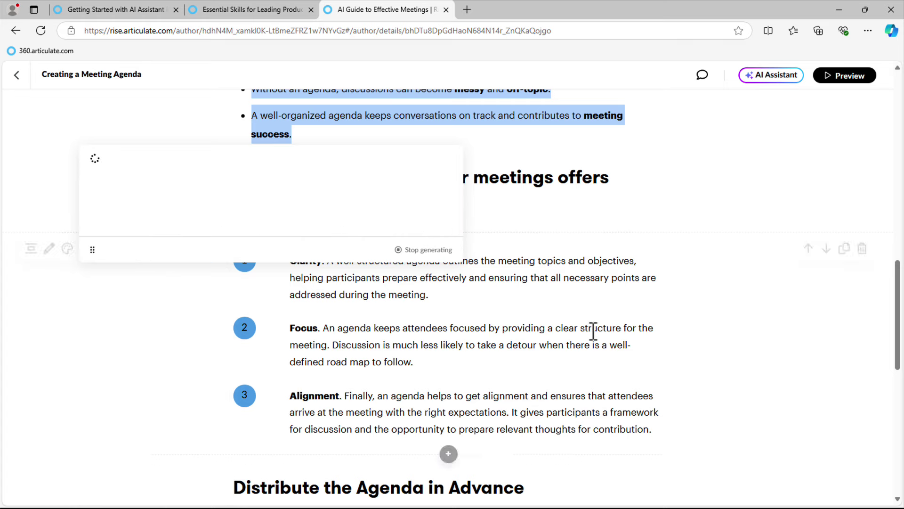
Replace the selected bulleted list with the AI's verb-led version.
{"action": "scroll", "coordinate": [591, 330], "scroll_direction": "up", "scroll_amount": 2}
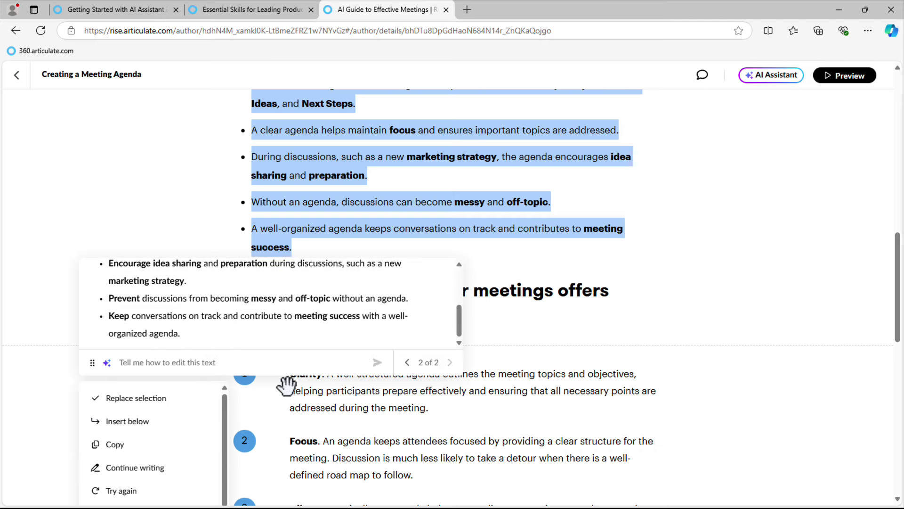
{"action": "left_click", "coordinate": [164, 399]}
{"action": "scroll", "coordinate": [620, 296], "scroll_direction": "up", "scroll_amount": 1}
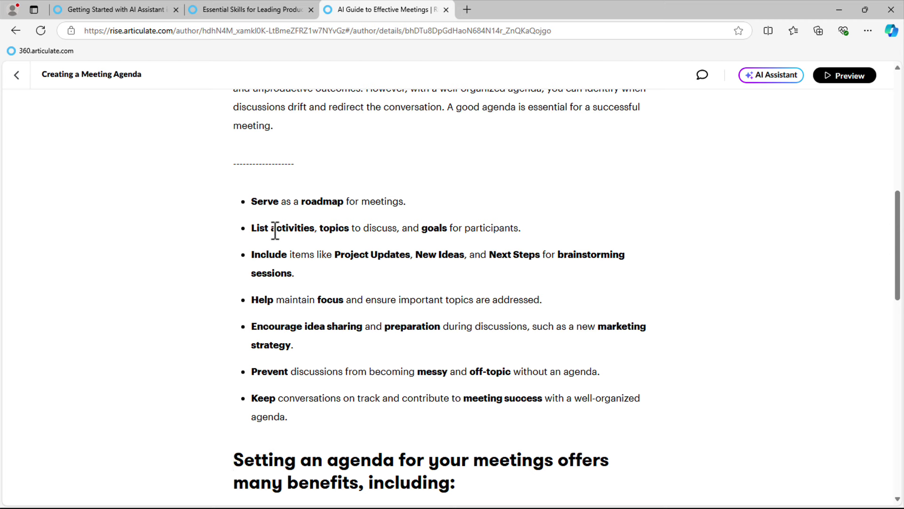
Remove the bold formatting from the key terms after "Serve" and "List" in the first two bullets, keeping those opening verbs bold.
{"action": "left_click_drag", "start_coordinate": [272, 231], "coordinate": [485, 234]}
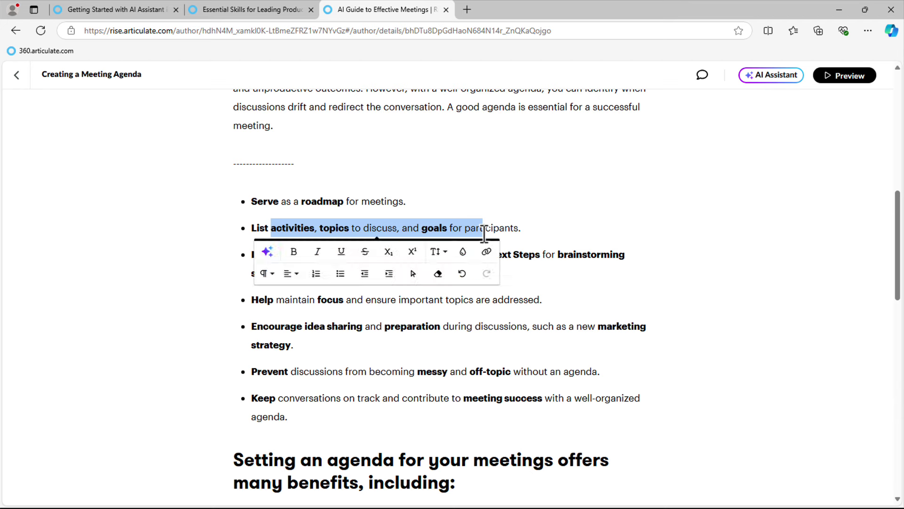
{"action": "key", "text": "ctrl+b"}
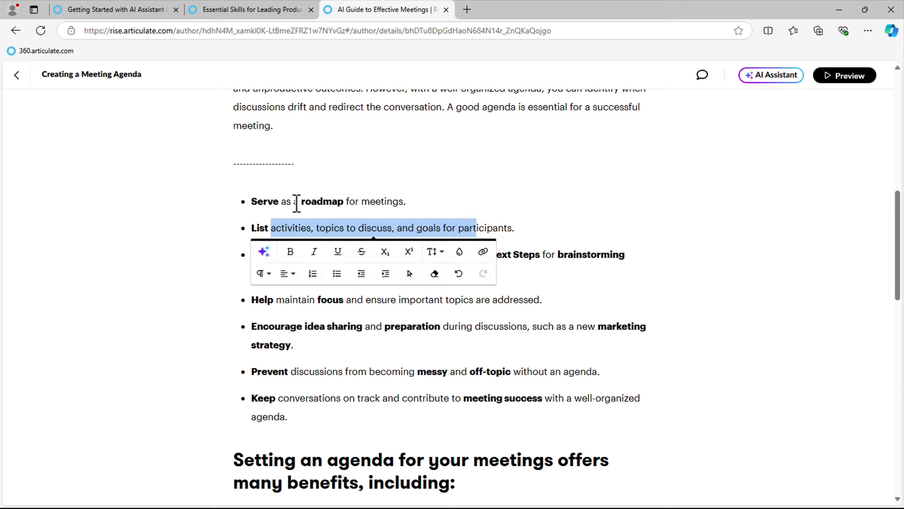
{"action": "left_click_drag", "start_coordinate": [294, 202], "coordinate": [357, 205]}
{"action": "key", "text": "ctrl+b"}
{"action": "left_click", "coordinate": [371, 203]}
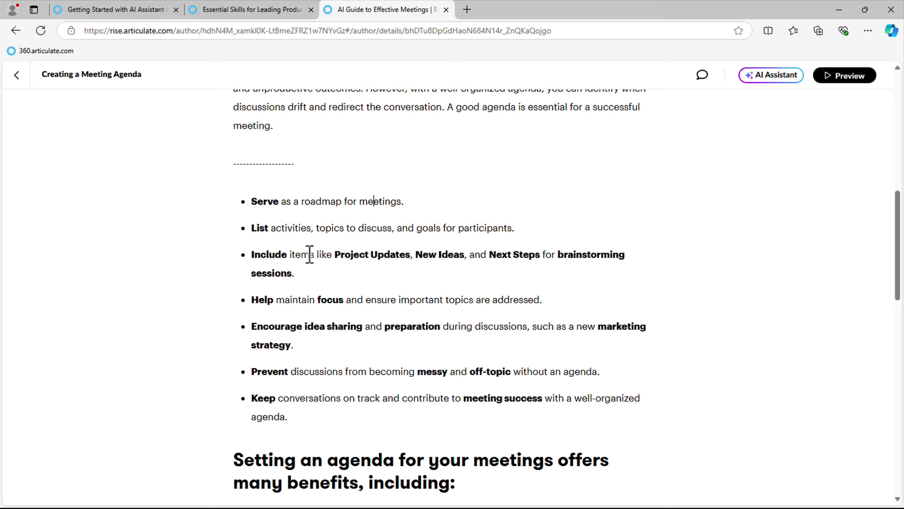
Remove the bold formatting from the words after "Include", "Help" and "Encourage" in their bullets, keeping those opening verbs bold.
{"action": "left_click_drag", "start_coordinate": [310, 255], "coordinate": [313, 281]}
{"action": "key", "text": "ctrl+b"}
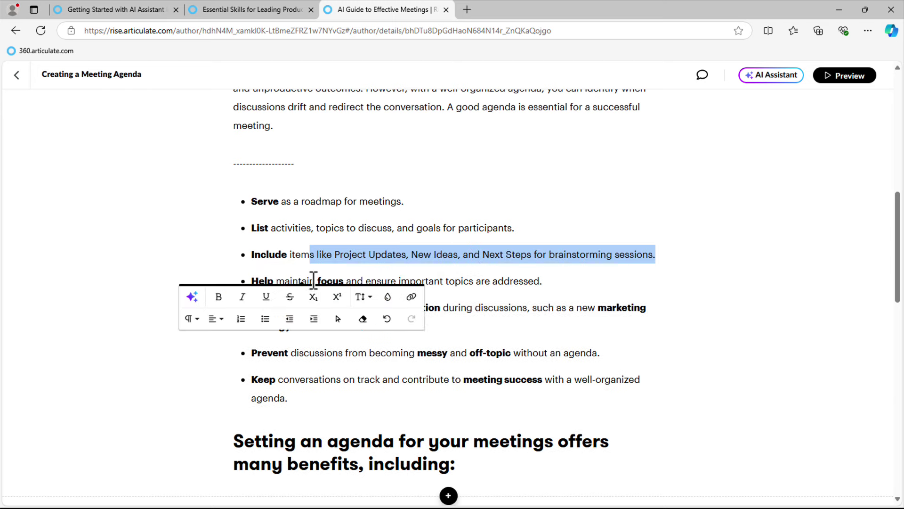
{"action": "left_click", "coordinate": [320, 258]}
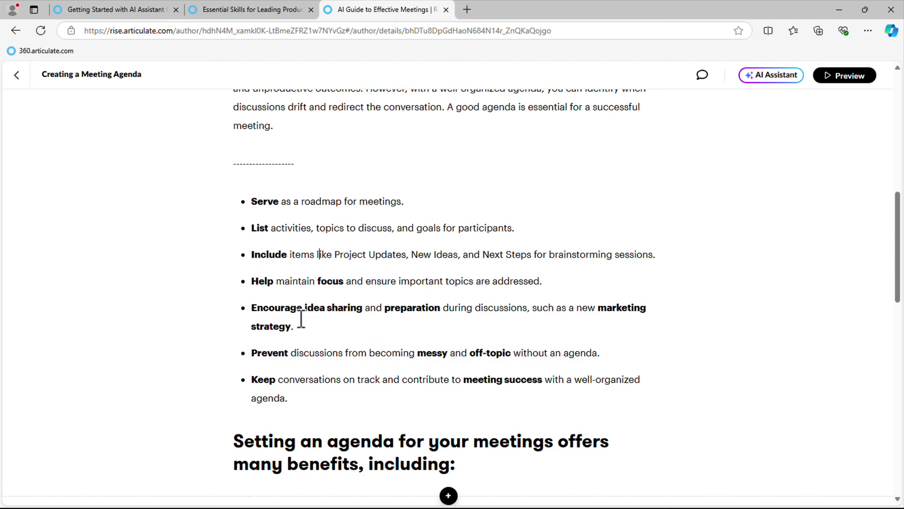
{"action": "left_click_drag", "start_coordinate": [301, 326], "coordinate": [307, 311]}
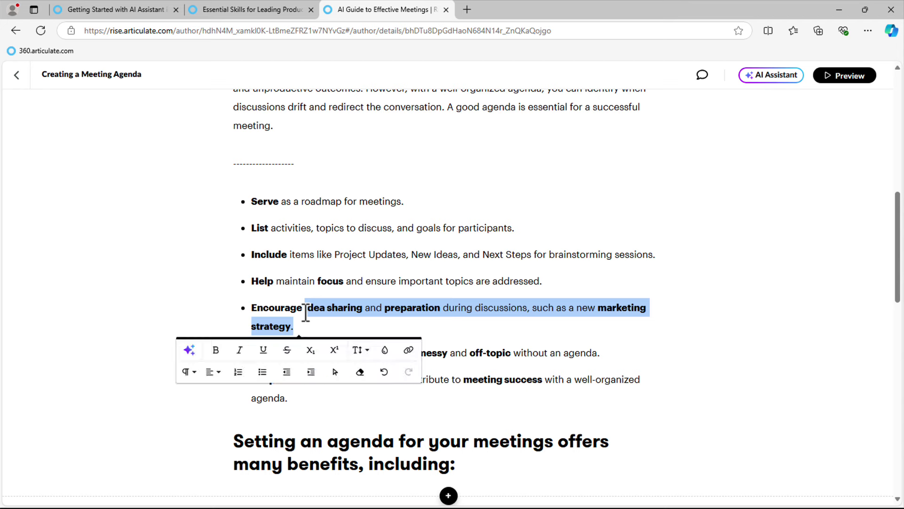
{"action": "key", "text": "ctrl+b"}
{"action": "key", "text": "ctrl+b"}
{"action": "left_click_drag", "start_coordinate": [285, 282], "coordinate": [357, 281]}
{"action": "key", "text": "ctrl+b"}
{"action": "left_click", "coordinate": [365, 276]}
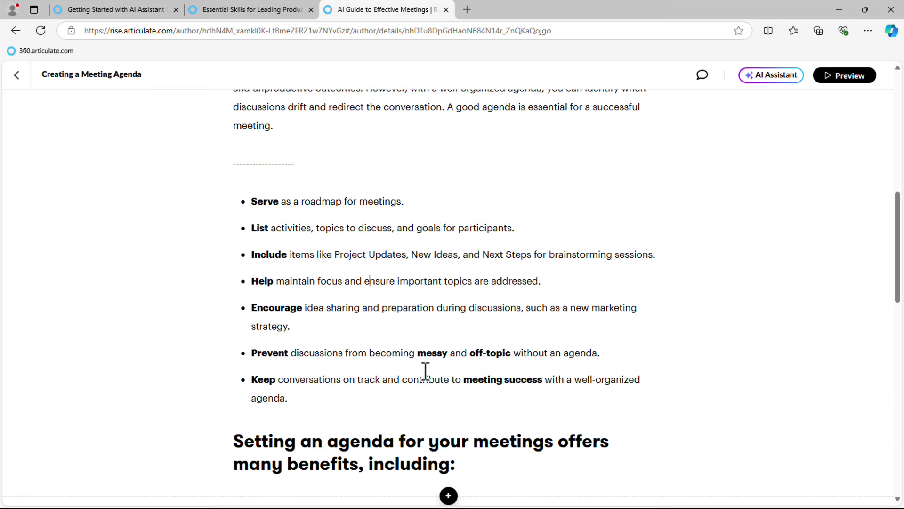
Ask the AI to edit the whole bulleted list with the prompt "change bold words to #ff0000".
{"action": "left_click_drag", "start_coordinate": [331, 393], "coordinate": [297, 218]}
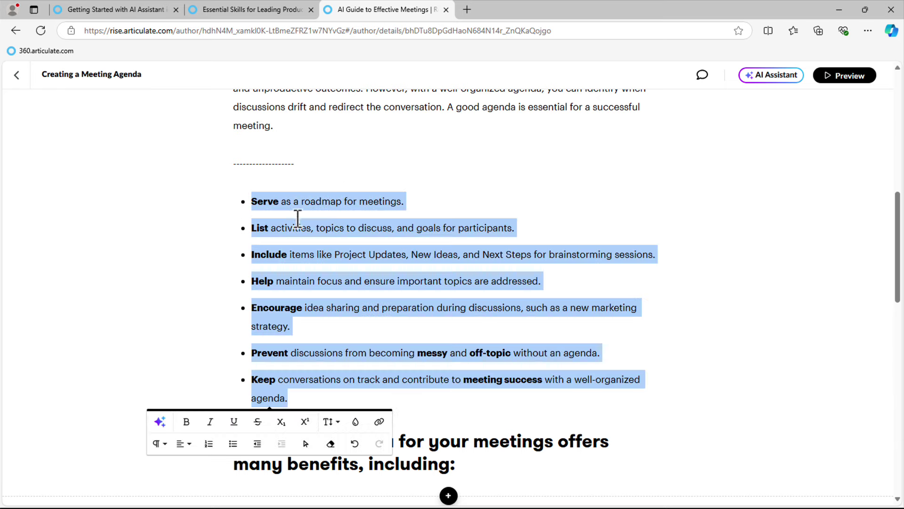
{"action": "left_click", "coordinate": [160, 422]}
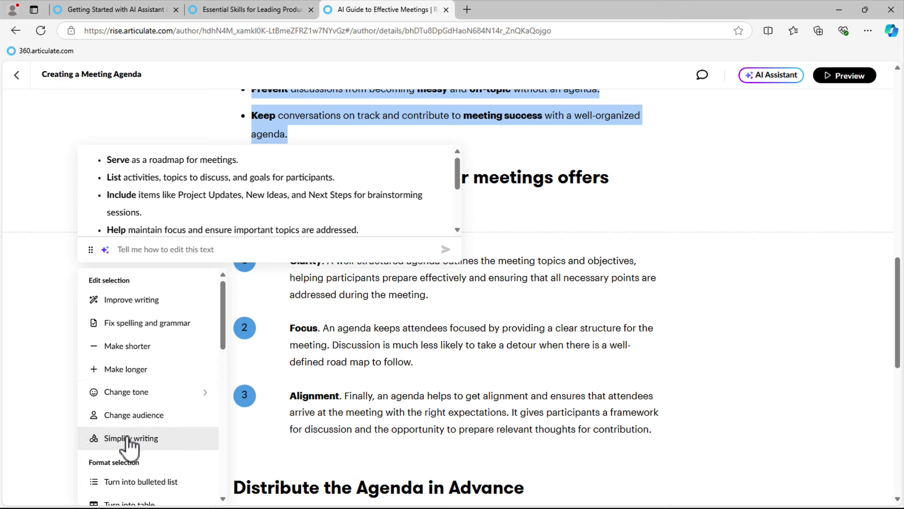
{"action": "mouse_move", "coordinate": [153, 398]}
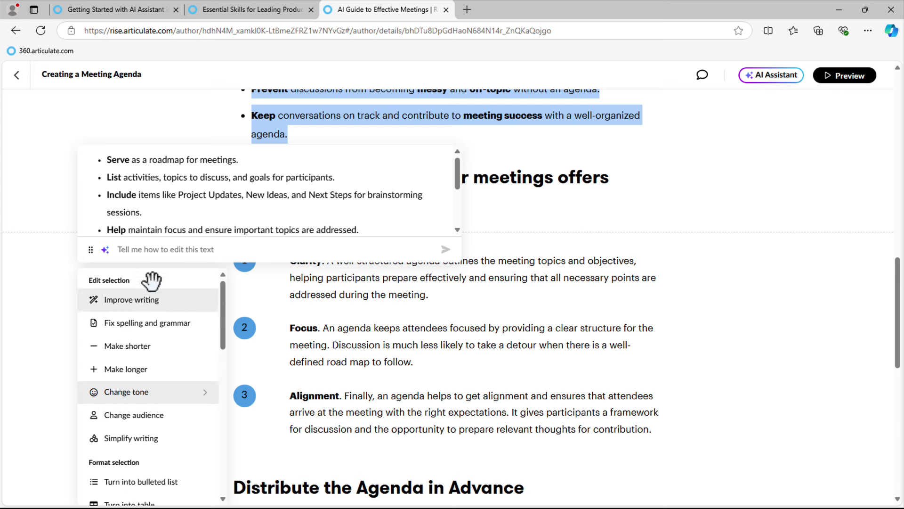
{"action": "left_click", "coordinate": [142, 249]}
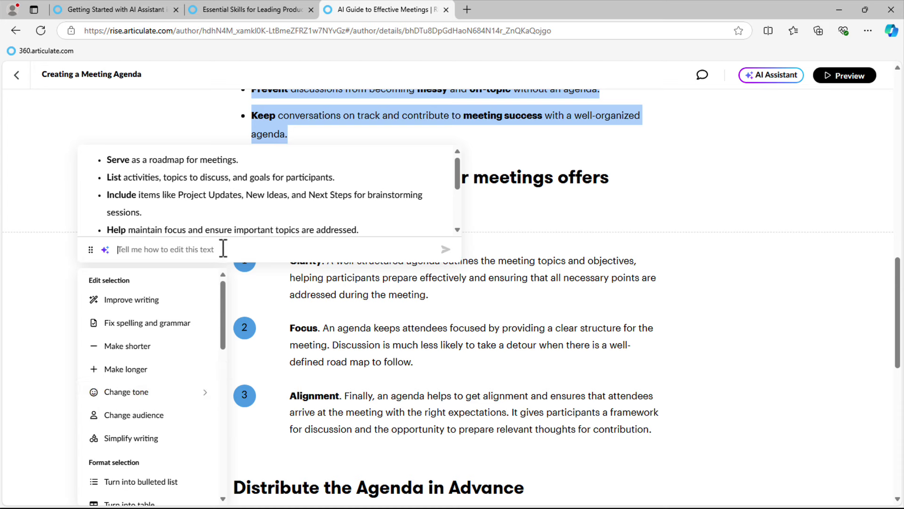
{"action": "scroll", "coordinate": [289, 226], "scroll_direction": "up", "scroll_amount": 1}
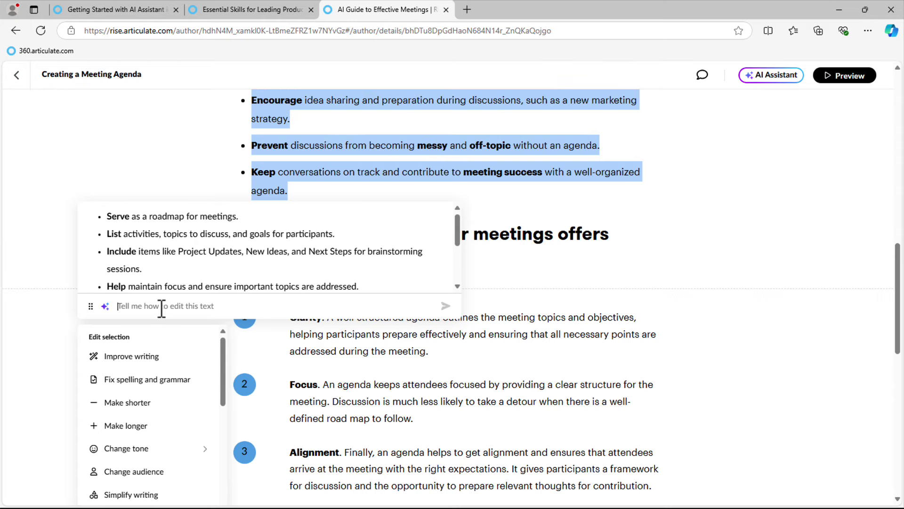
{"action": "type", "text": "change bold"}
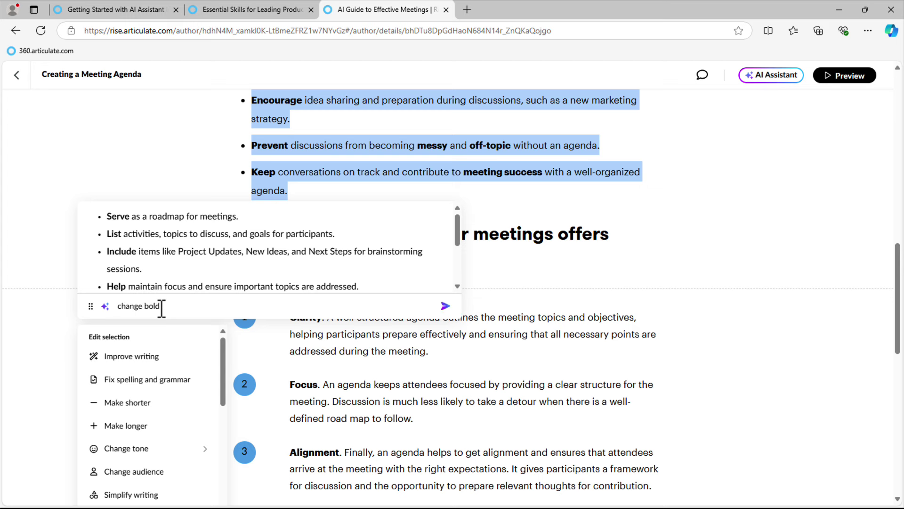
{"action": "type", "text": " words to #ff000"}
{"action": "key", "text": "BackSpace"}
{"action": "key", "text": "BackSpace"}
{"action": "key", "text": "BackSpace"}
{"action": "type", "text": "0000"}
{"action": "left_click", "coordinate": [452, 305]}
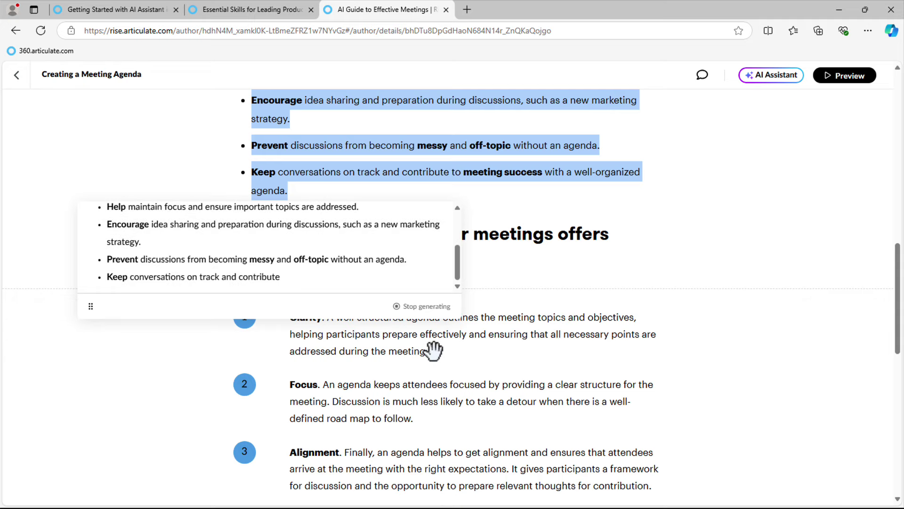
Replace the selected bulleted list with the AI's version that has red bold words, and check the bullets.
{"action": "left_click", "coordinate": [158, 344]}
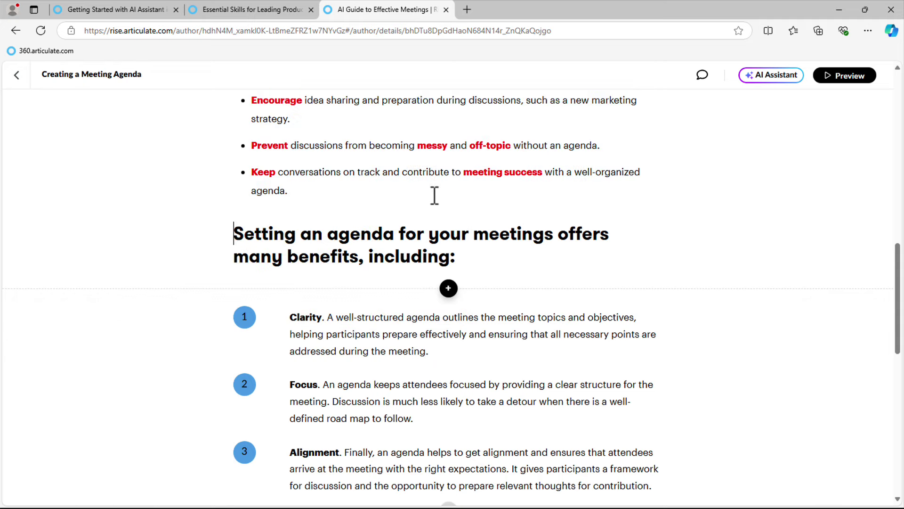
{"action": "scroll", "coordinate": [415, 185], "scroll_direction": "up", "scroll_amount": 1}
{"action": "scroll", "coordinate": [417, 186], "scroll_direction": "up", "scroll_amount": 3}
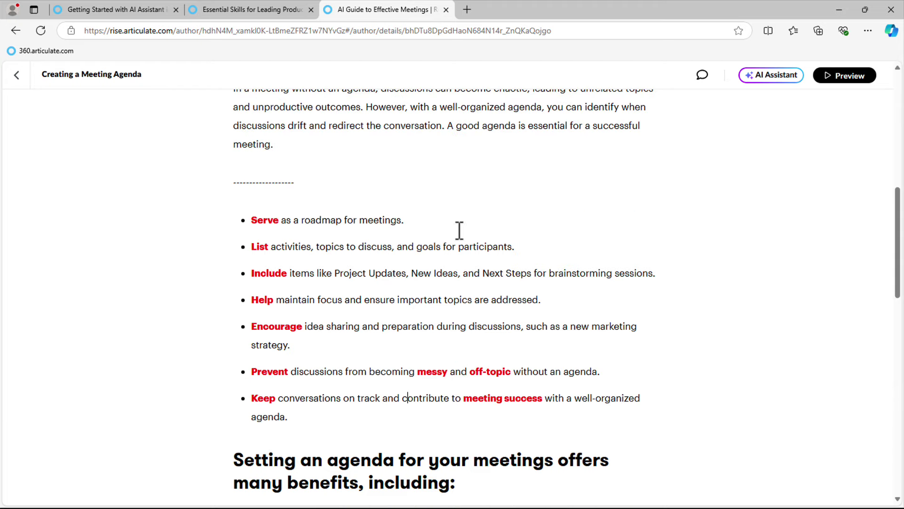
{"action": "scroll", "coordinate": [465, 277], "scroll_direction": "down", "scroll_amount": 3}
{"action": "mouse_move", "coordinate": [232, 410]}
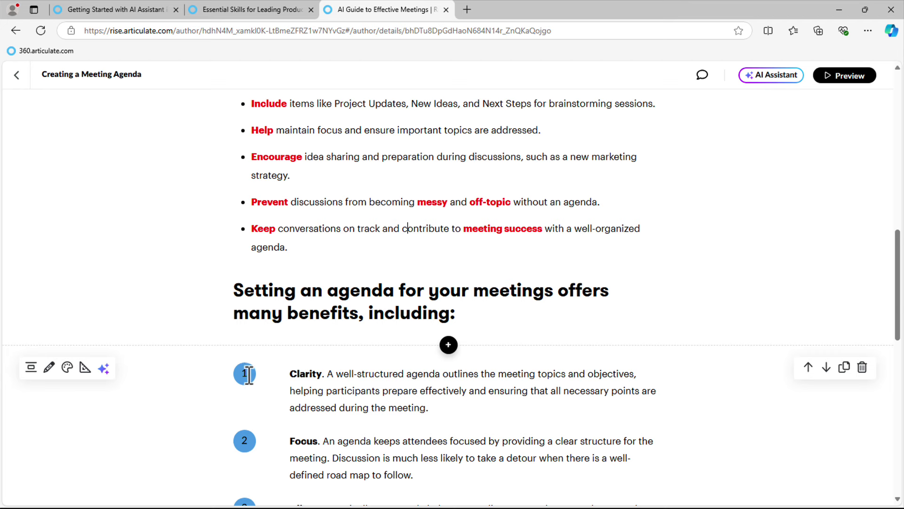
{"action": "left_click_drag", "start_coordinate": [408, 204], "coordinate": [480, 201]}
{"action": "left_click", "coordinate": [414, 198]}
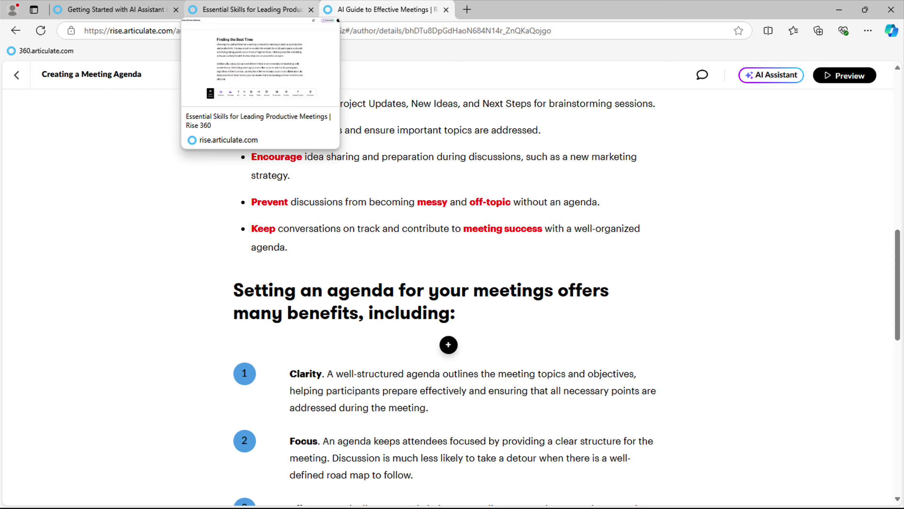
{"action": "mouse_move", "coordinate": [333, 357]}
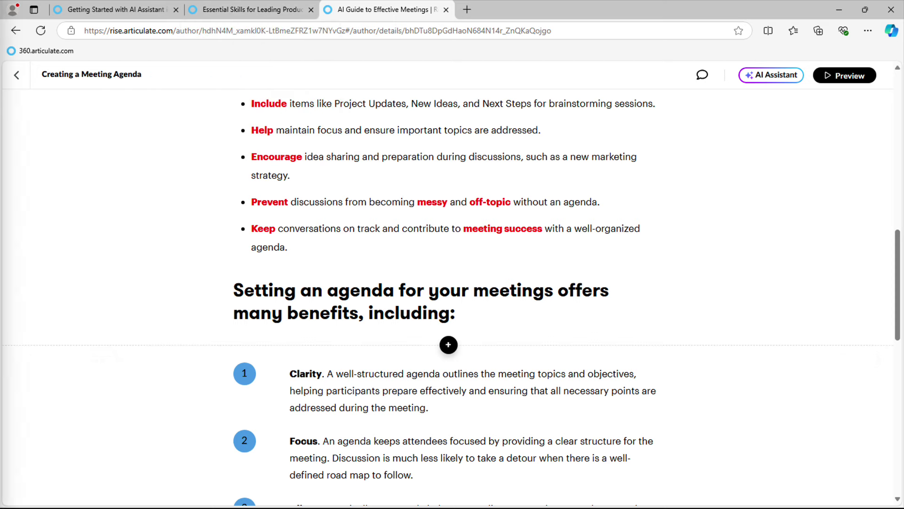
Open the lesson "5 Steps for Running Effective Meetings" and view its "Your Role as Meeting Facilitator" text.
{"action": "left_click", "coordinate": [17, 75]}
{"action": "left_click", "coordinate": [584, 288]}
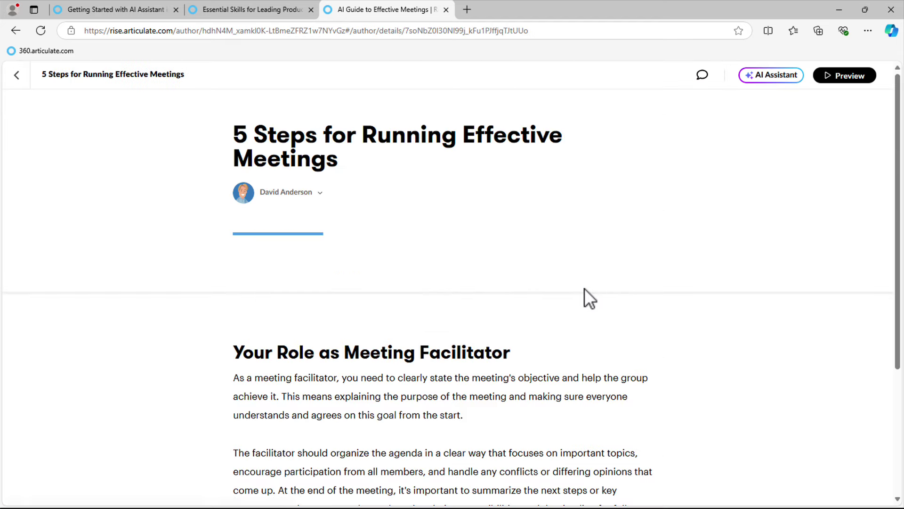
{"action": "scroll", "coordinate": [588, 296], "scroll_direction": "down", "scroll_amount": 4}
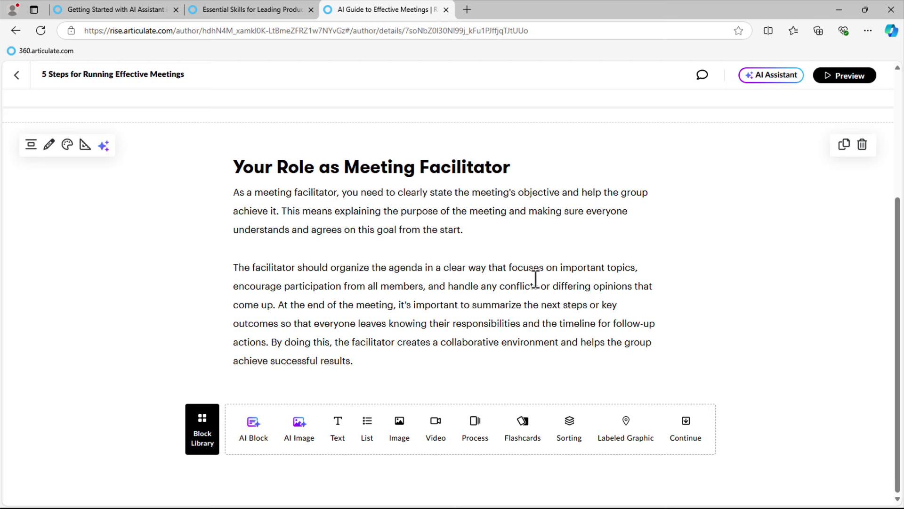
{"action": "left_click", "coordinate": [383, 365]}
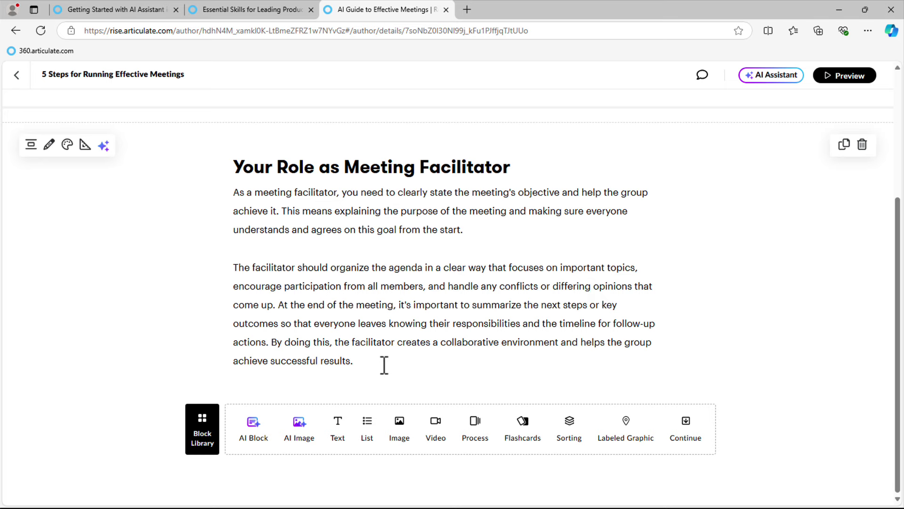
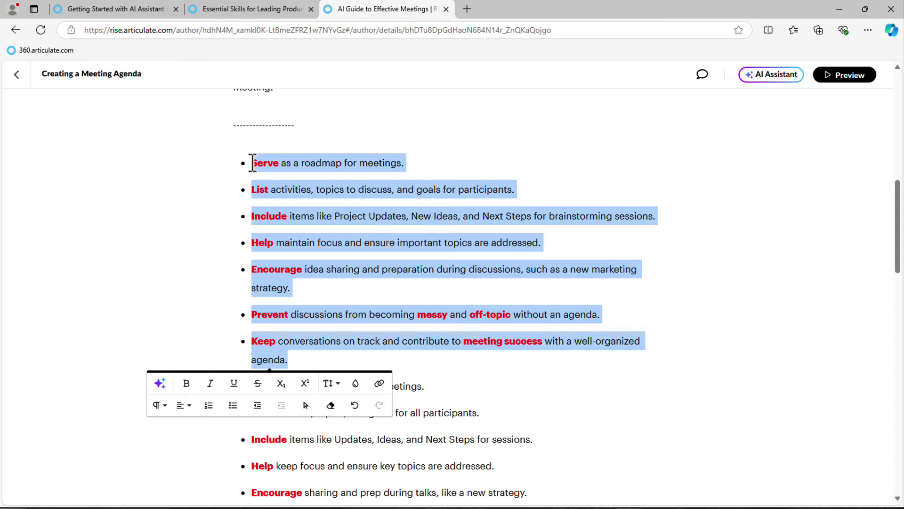
Delete the original red-worded bulleted list in the "Creating a Meeting Agenda" lesson, keeping the shortened version below it.
{"action": "key", "text": "BackSpace"}
{"action": "key", "text": "BackSpace"}
{"action": "key", "text": "BackSpace"}
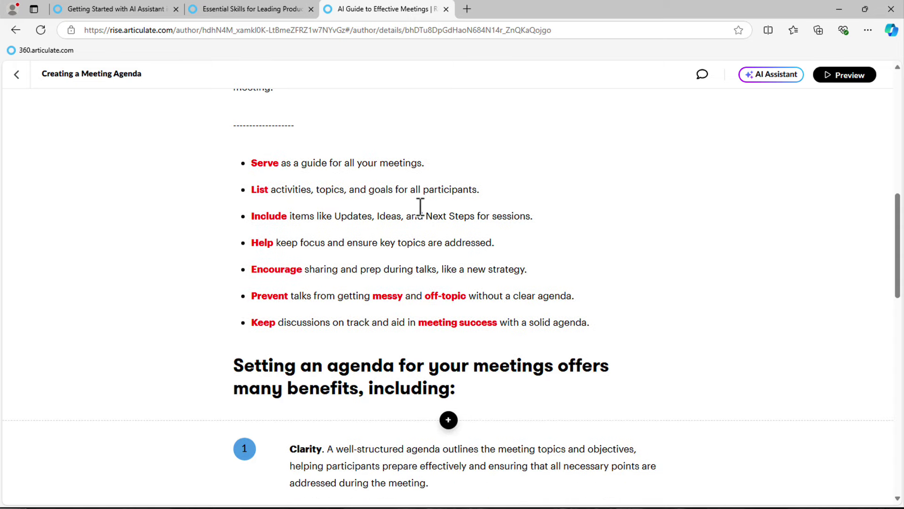
Open the numbered list of agenda benefits for AI editing, view the available edit options, and close it without changes.
{"action": "scroll", "coordinate": [456, 222], "scroll_direction": "down", "scroll_amount": 1}
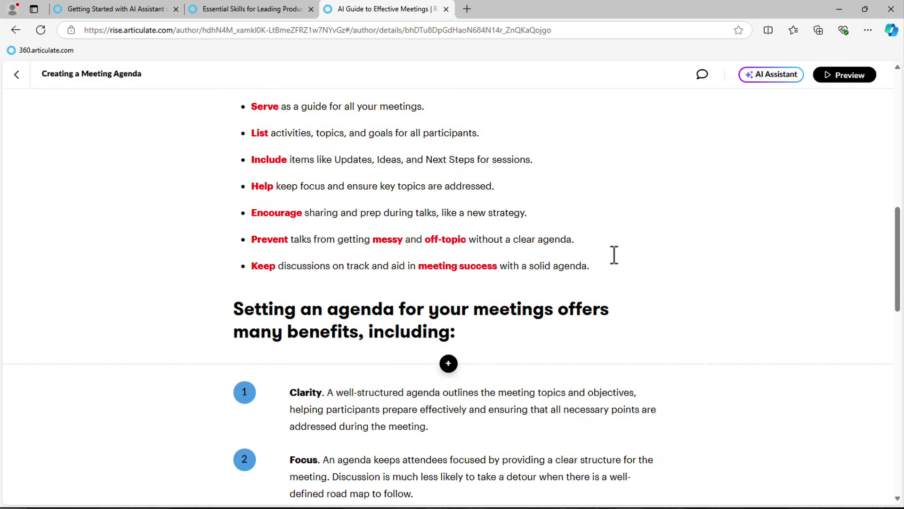
{"action": "scroll", "coordinate": [614, 254], "scroll_direction": "down", "scroll_amount": 1}
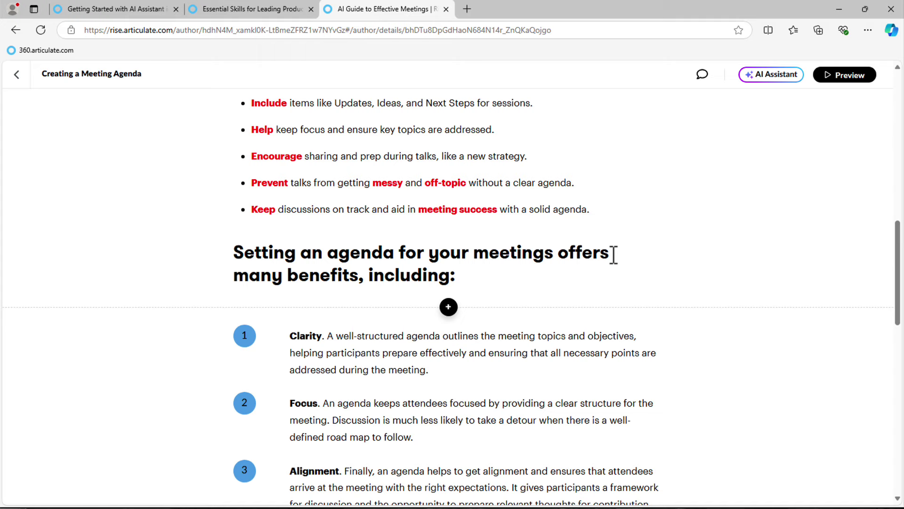
{"action": "scroll", "coordinate": [597, 260], "scroll_direction": "down", "scroll_amount": 2}
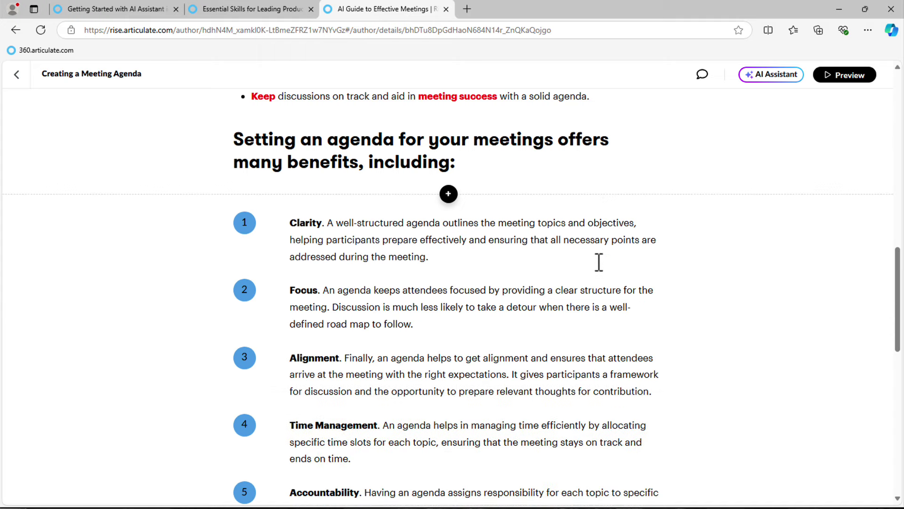
{"action": "scroll", "coordinate": [592, 278], "scroll_direction": "down", "scroll_amount": 2}
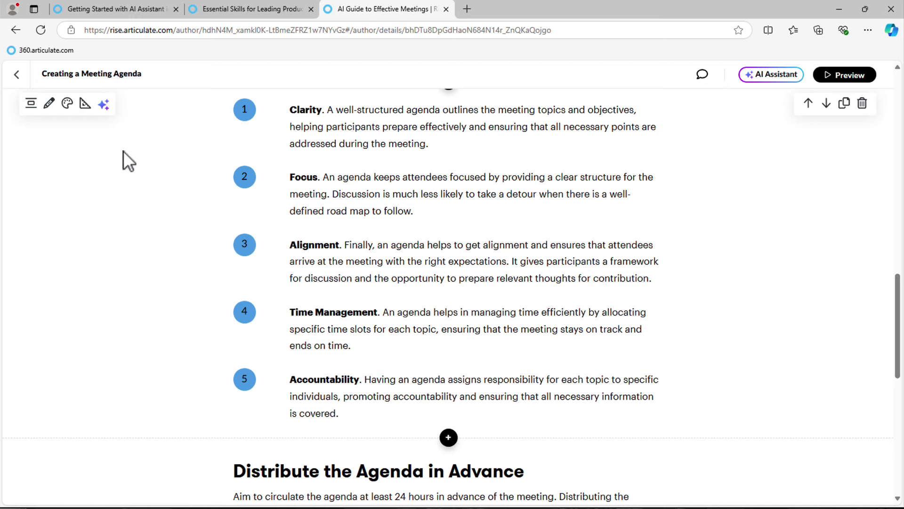
{"action": "left_click", "coordinate": [102, 105]}
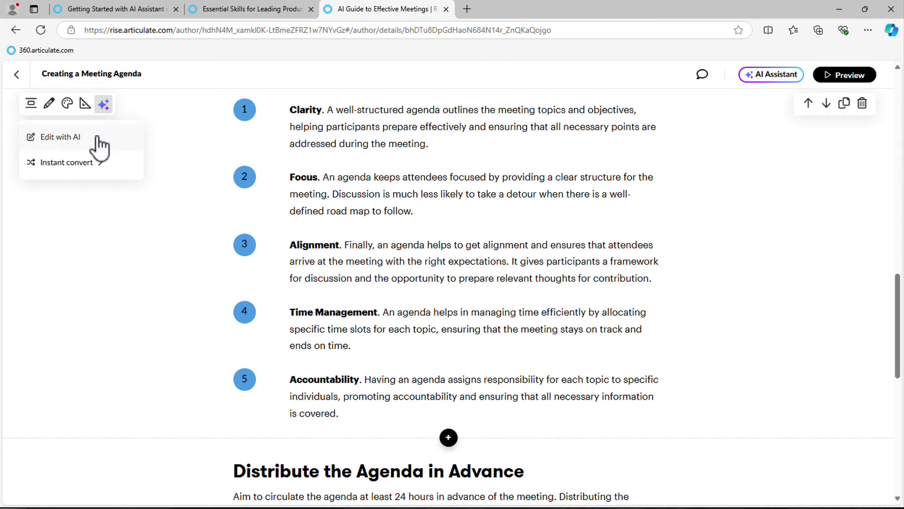
{"action": "left_click", "coordinate": [96, 137]}
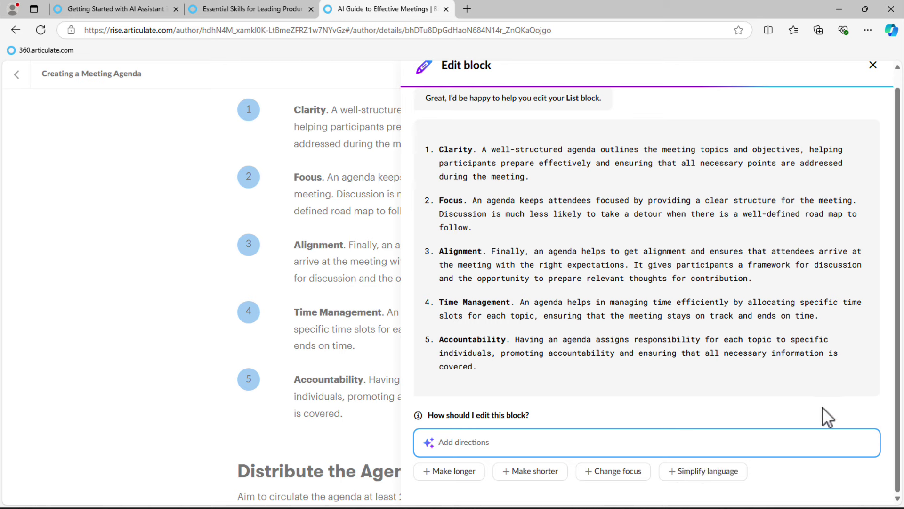
{"action": "left_click", "coordinate": [873, 65]}
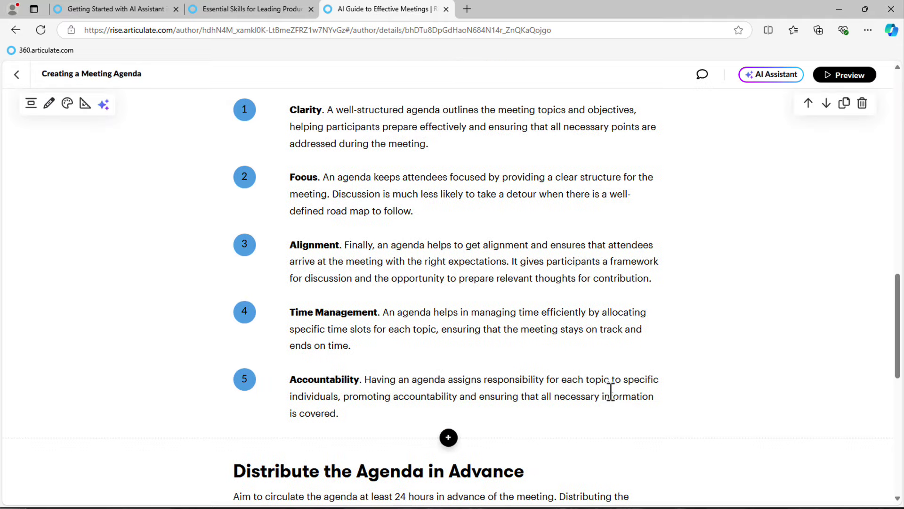
Instantly convert the numbered list of agenda benefits into a Flashcard block and flip the Clarity card.
{"action": "scroll", "coordinate": [610, 390], "scroll_direction": "down", "scroll_amount": 1}
{"action": "scroll", "coordinate": [521, 339], "scroll_direction": "up", "scroll_amount": 1}
{"action": "scroll", "coordinate": [349, 235], "scroll_direction": "up", "scroll_amount": 1}
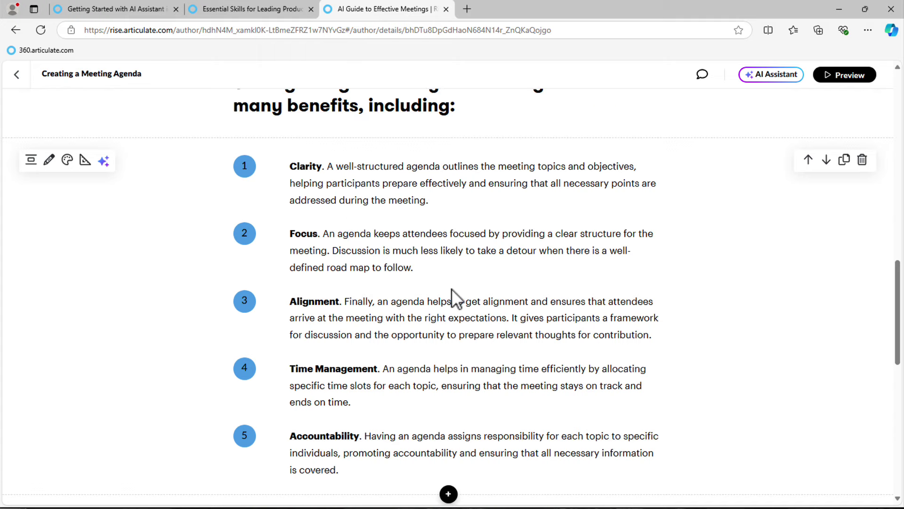
{"action": "scroll", "coordinate": [455, 297], "scroll_direction": "down", "scroll_amount": 1}
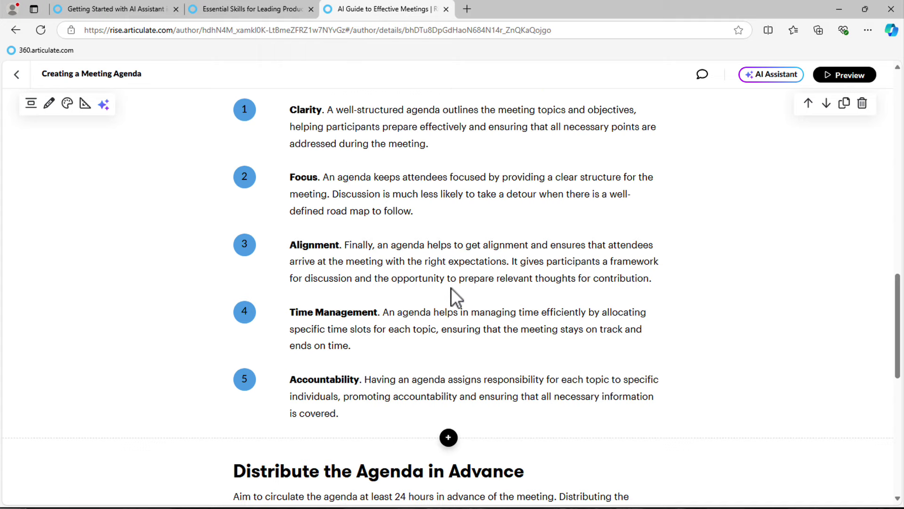
{"action": "scroll", "coordinate": [454, 297], "scroll_direction": "up", "scroll_amount": 1}
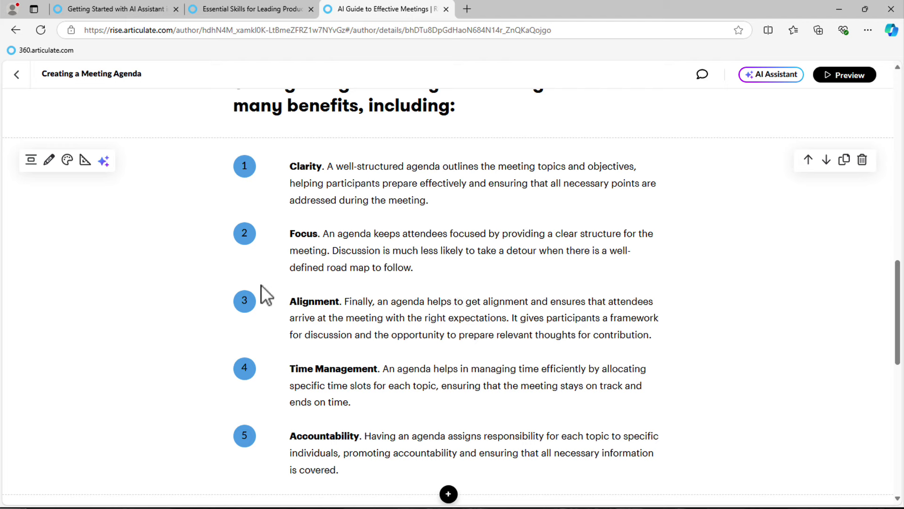
{"action": "left_click", "coordinate": [103, 163]}
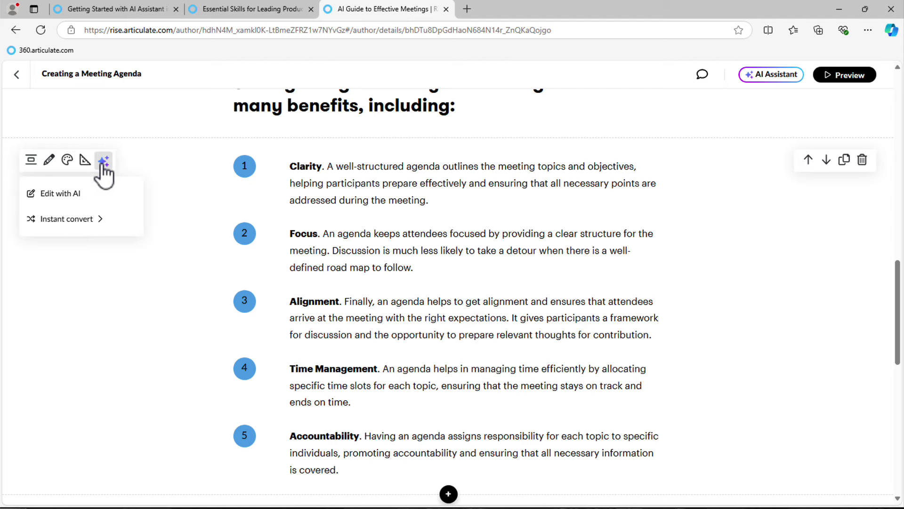
{"action": "mouse_move", "coordinate": [87, 228]}
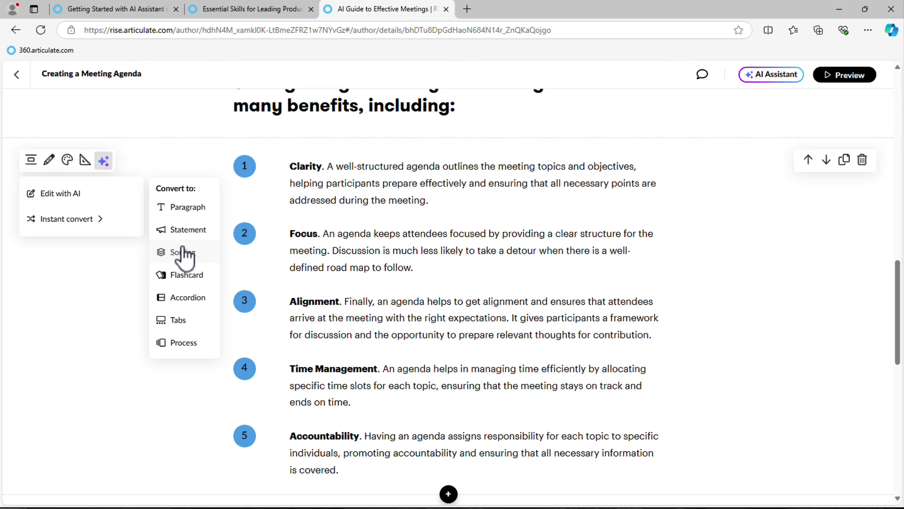
{"action": "left_click", "coordinate": [190, 283]}
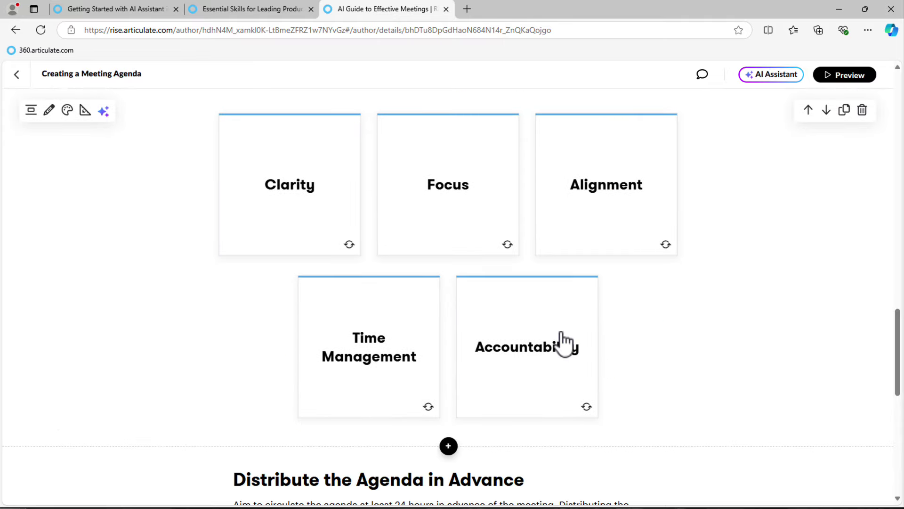
{"action": "left_click", "coordinate": [323, 250]}
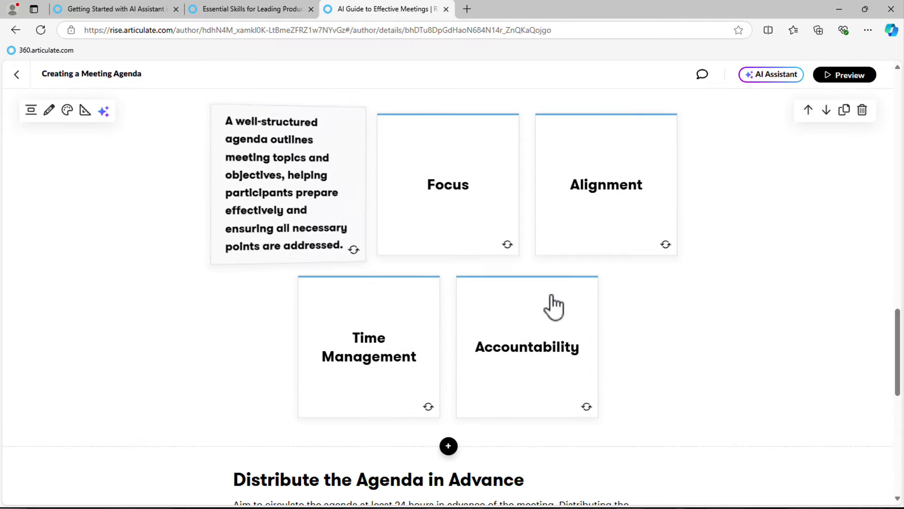
Compare the numbered list of agenda benefits with the flashcards below it and flip the Clarity card back to its front.
{"action": "scroll", "coordinate": [553, 307], "scroll_direction": "up", "scroll_amount": 2}
{"action": "scroll", "coordinate": [554, 307], "scroll_direction": "up", "scroll_amount": 5}
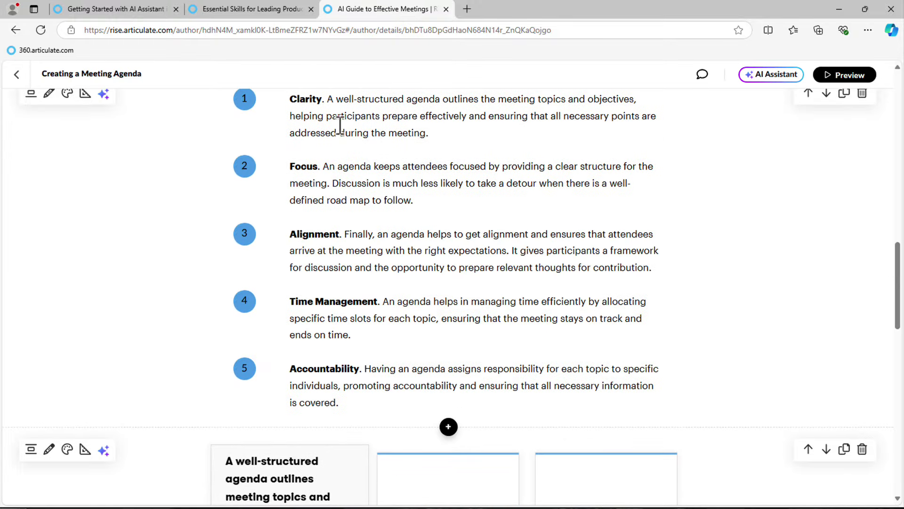
{"action": "scroll", "coordinate": [496, 265], "scroll_direction": "down", "scroll_amount": 4}
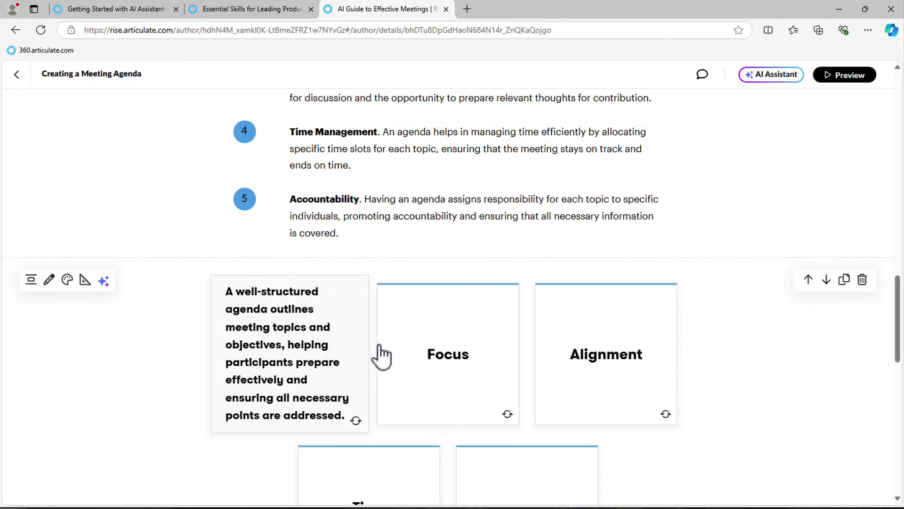
{"action": "scroll", "coordinate": [445, 373], "scroll_direction": "down", "scroll_amount": 1}
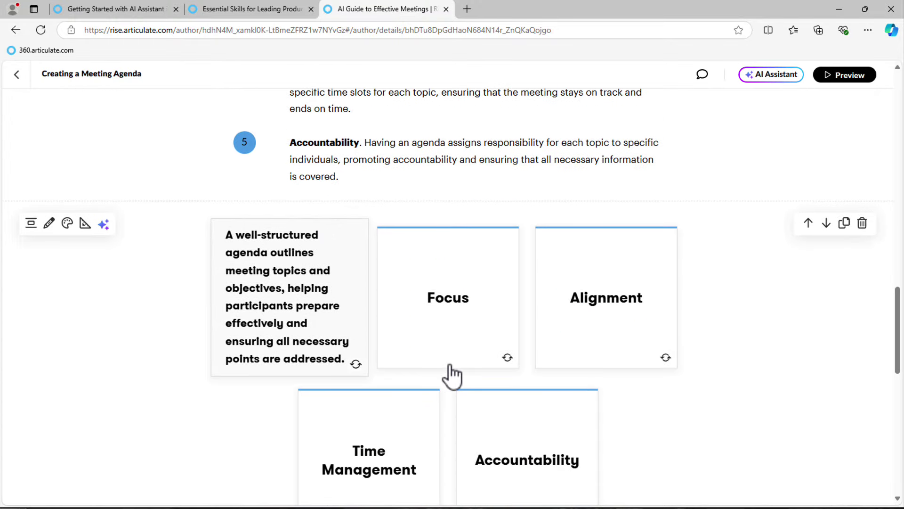
{"action": "left_click", "coordinate": [282, 308]}
{"action": "scroll", "coordinate": [446, 240], "scroll_direction": "up", "scroll_amount": 7}
{"action": "scroll", "coordinate": [448, 237], "scroll_direction": "down", "scroll_amount": 4}
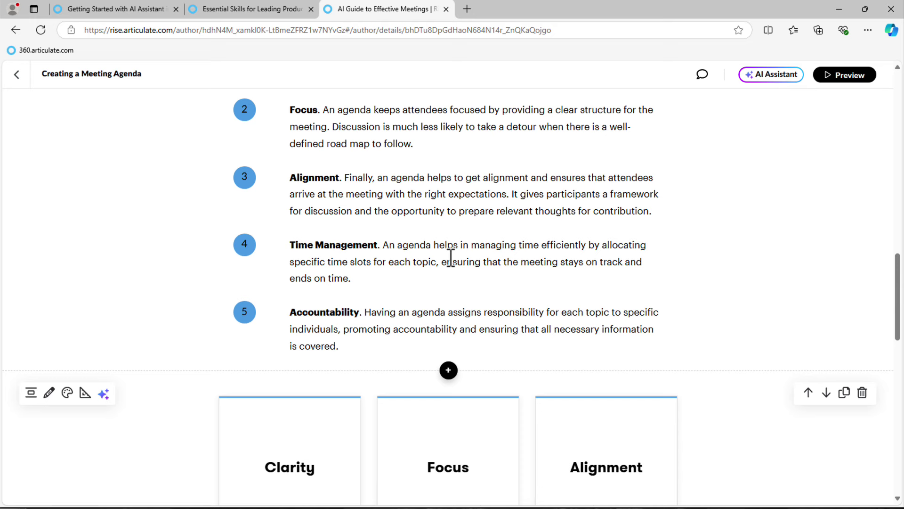
{"action": "scroll", "coordinate": [450, 257], "scroll_direction": "down", "scroll_amount": 5}
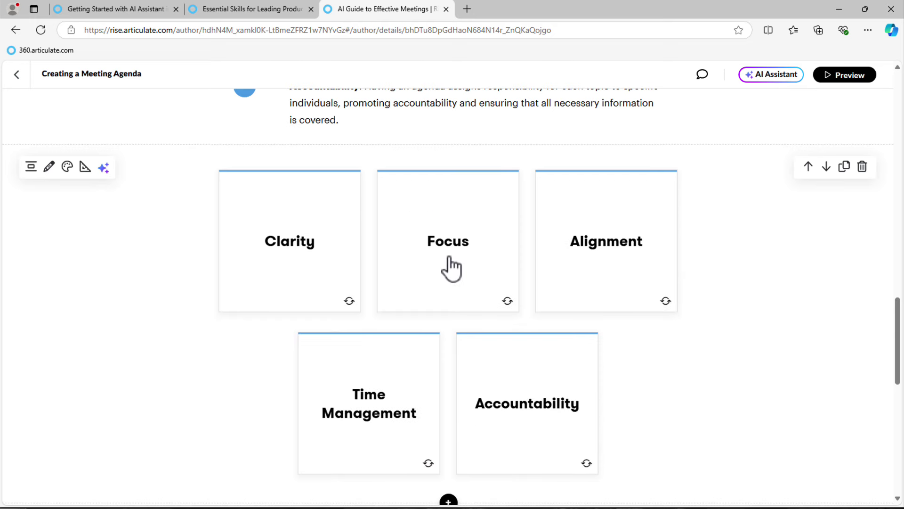
{"action": "scroll", "coordinate": [452, 268], "scroll_direction": "up", "scroll_amount": 1}
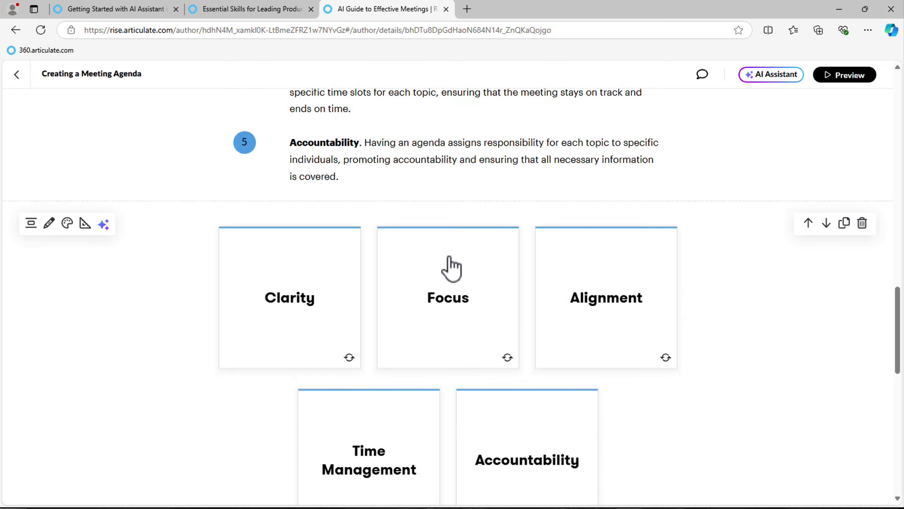
Instantly convert the agenda benefits flashcards into a Process block.
{"action": "left_click", "coordinate": [105, 224]}
{"action": "mouse_move", "coordinate": [101, 291]}
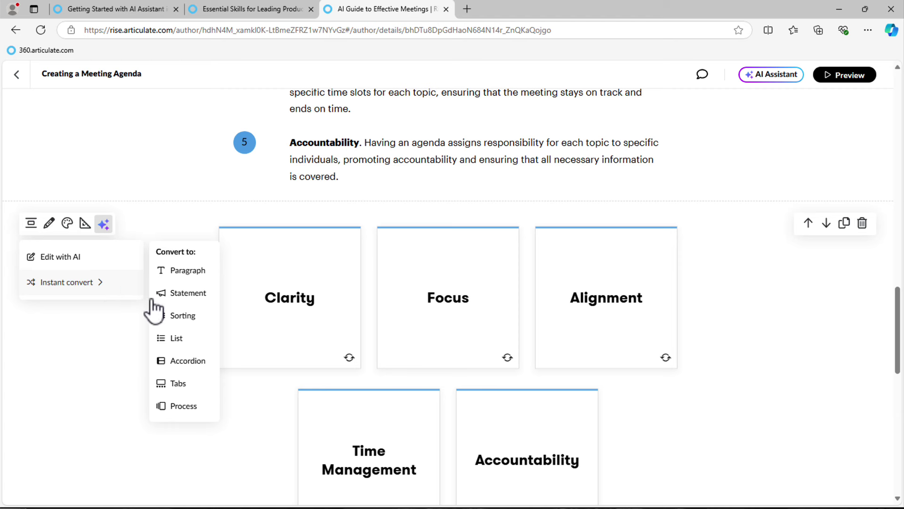
{"action": "left_click", "coordinate": [194, 412]}
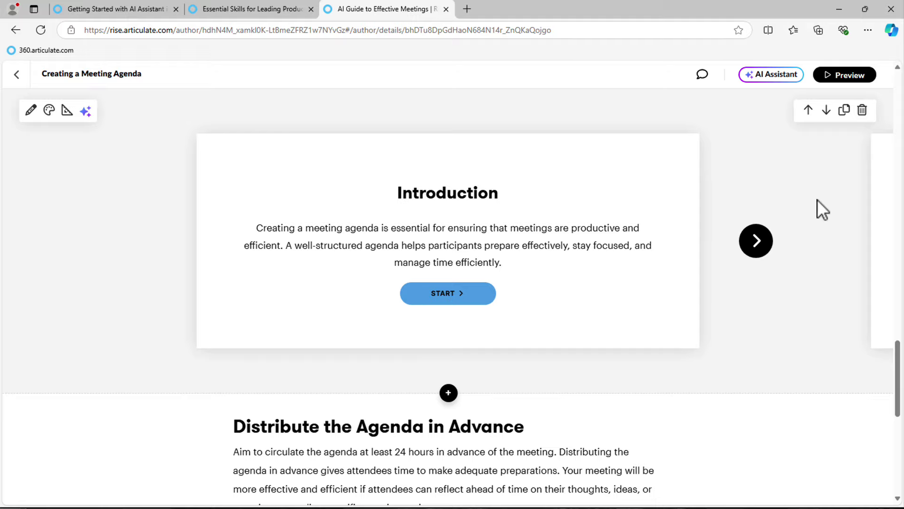
Go through the converted Process block from the Introduction through its steps to the Summary, and examine the summary text.
{"action": "scroll", "coordinate": [591, 283], "scroll_direction": "up", "scroll_amount": 10}
{"action": "scroll", "coordinate": [591, 276], "scroll_direction": "down", "scroll_amount": 10}
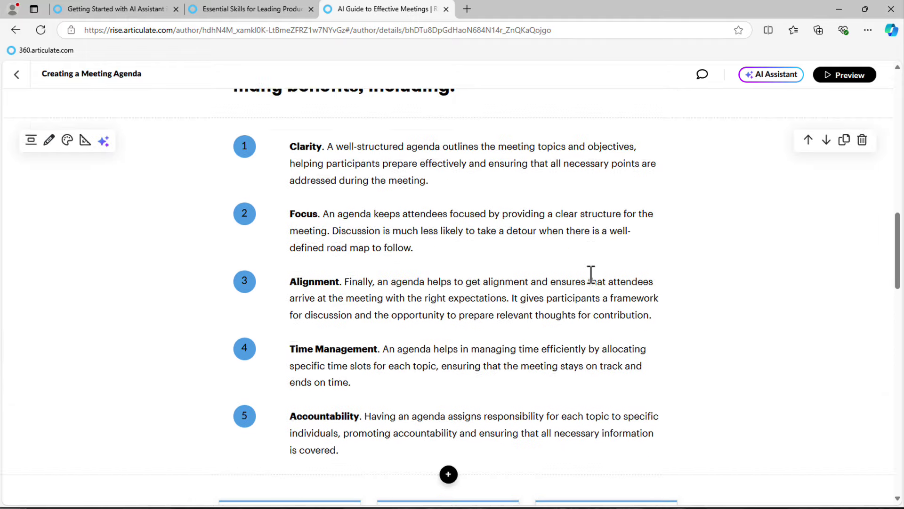
{"action": "scroll", "coordinate": [588, 275], "scroll_direction": "down", "scroll_amount": 1}
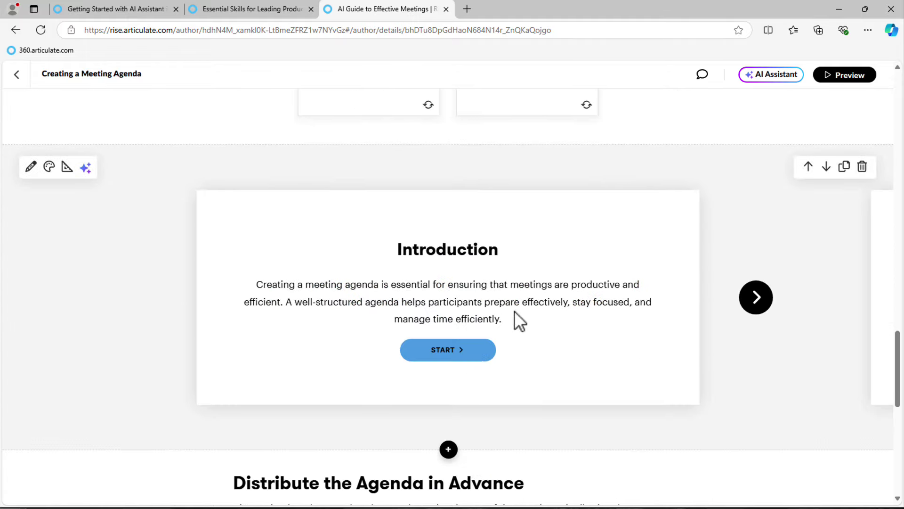
{"action": "left_click", "coordinate": [759, 308]}
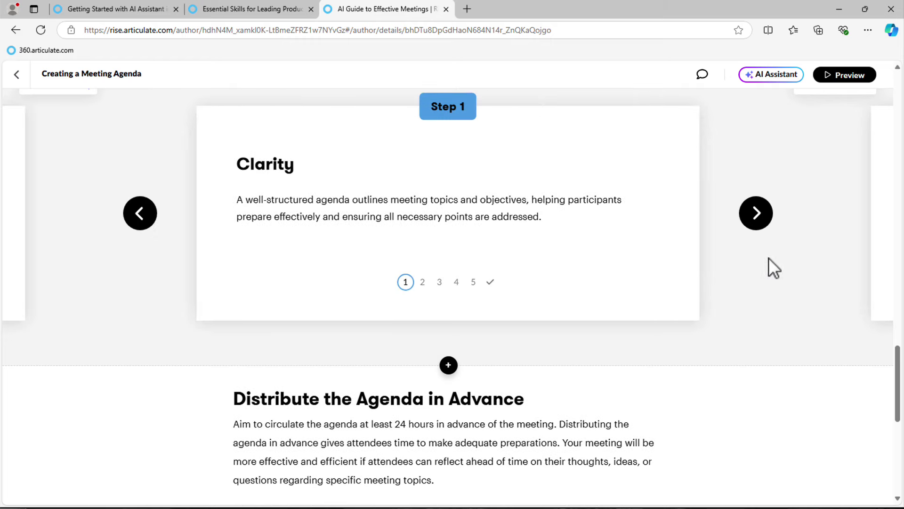
{"action": "left_click", "coordinate": [768, 225]}
{"action": "left_click", "coordinate": [768, 225]}
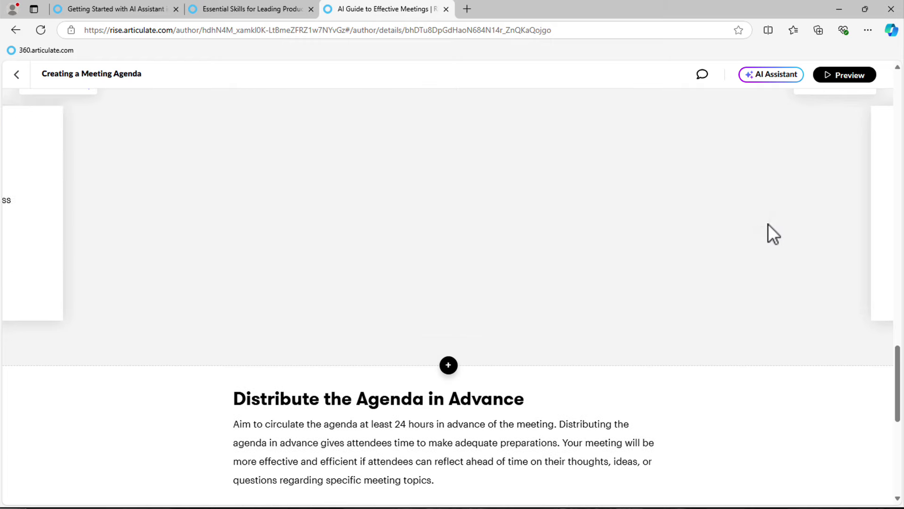
{"action": "left_click", "coordinate": [759, 223]}
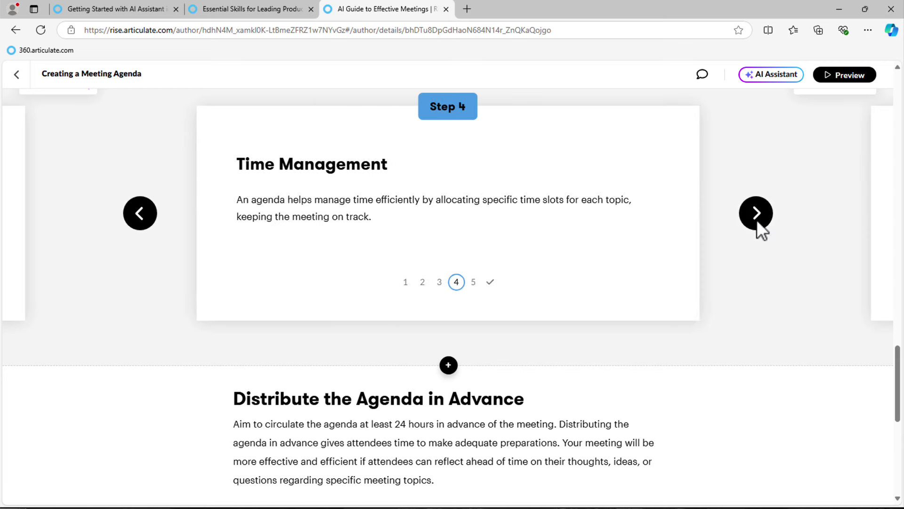
{"action": "left_click", "coordinate": [758, 221]}
{"action": "left_click", "coordinate": [757, 219]}
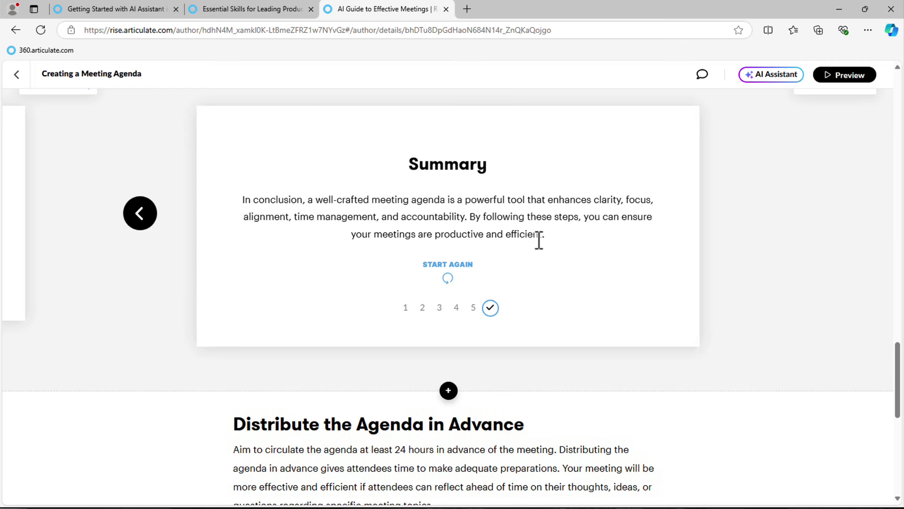
{"action": "left_click_drag", "start_coordinate": [539, 234], "coordinate": [228, 202]}
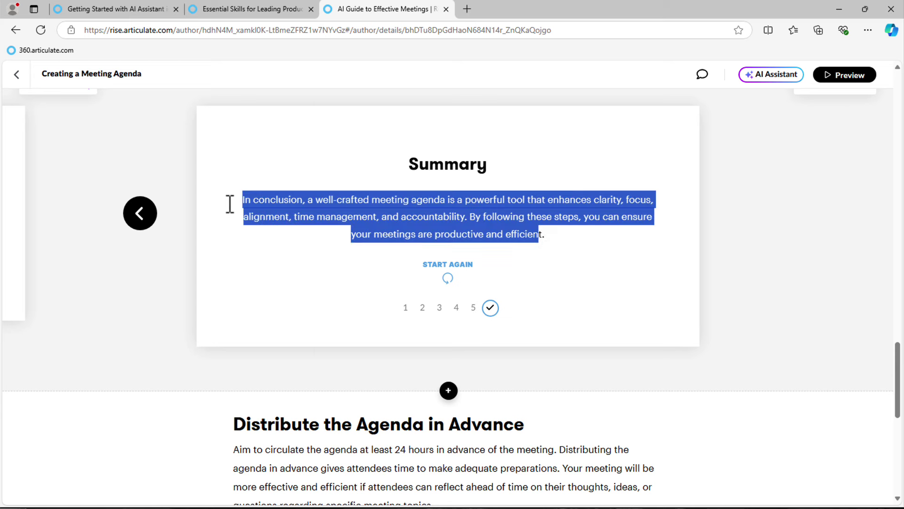
{"action": "left_click", "coordinate": [457, 211]}
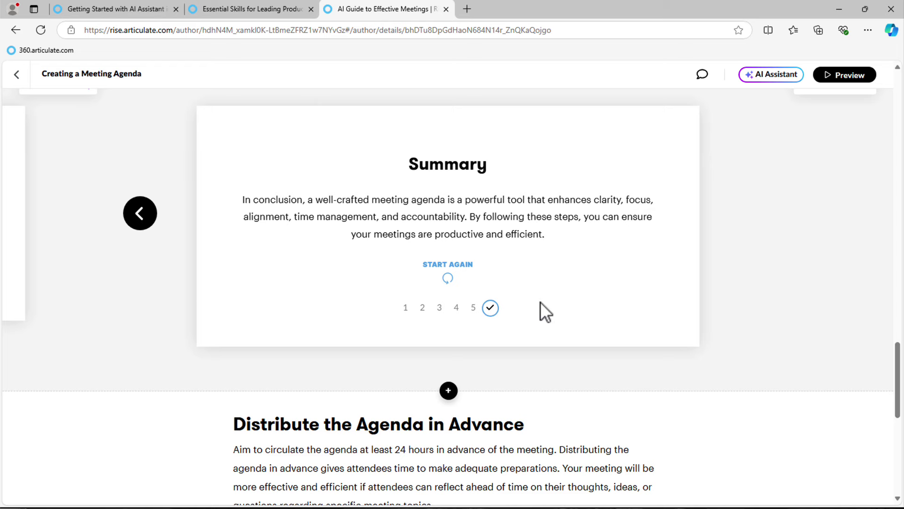
Review the original numbered list again and flip the Time Management, Clarity and Focus flashcards over and back.
{"action": "scroll", "coordinate": [541, 303], "scroll_direction": "up", "scroll_amount": 10}
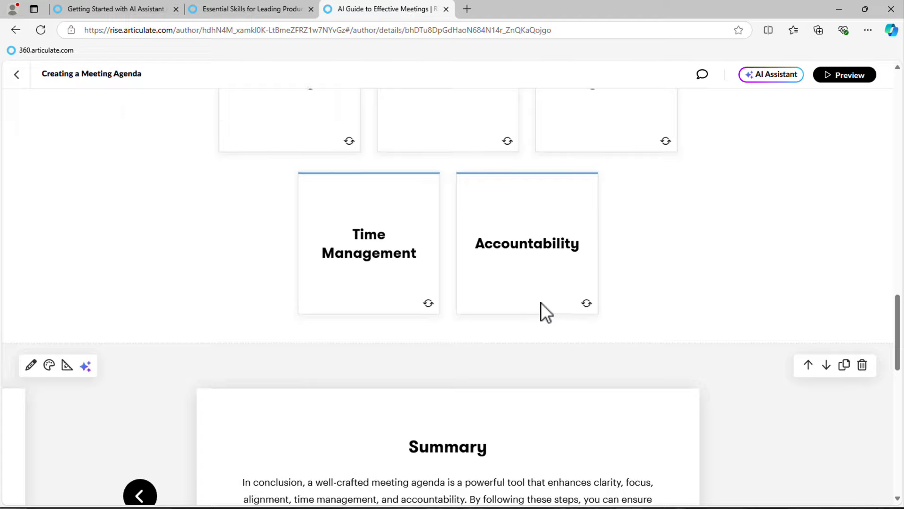
{"action": "scroll", "coordinate": [542, 307], "scroll_direction": "up", "scroll_amount": 6}
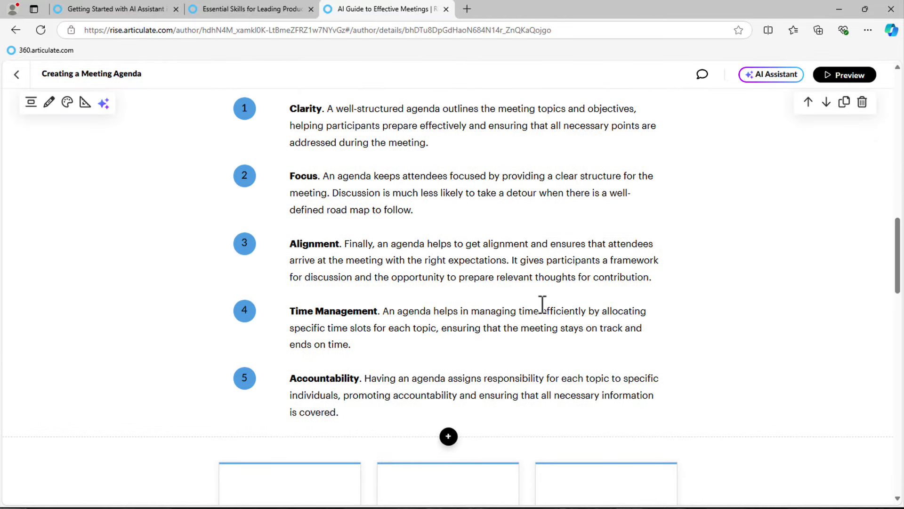
{"action": "scroll", "coordinate": [542, 304], "scroll_direction": "up", "scroll_amount": 4}
{"action": "scroll", "coordinate": [544, 306], "scroll_direction": "down", "scroll_amount": 4}
{"action": "scroll", "coordinate": [428, 387], "scroll_direction": "down", "scroll_amount": 2}
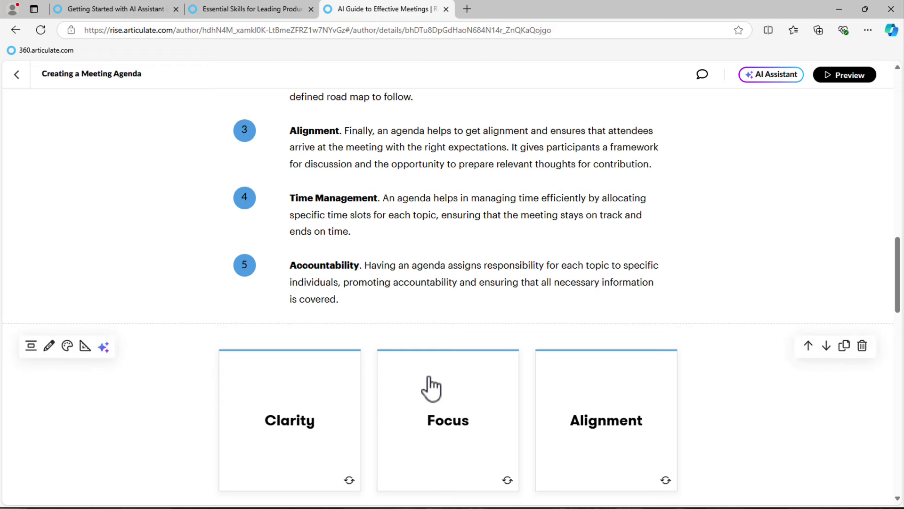
{"action": "scroll", "coordinate": [429, 387], "scroll_direction": "down", "scroll_amount": 3}
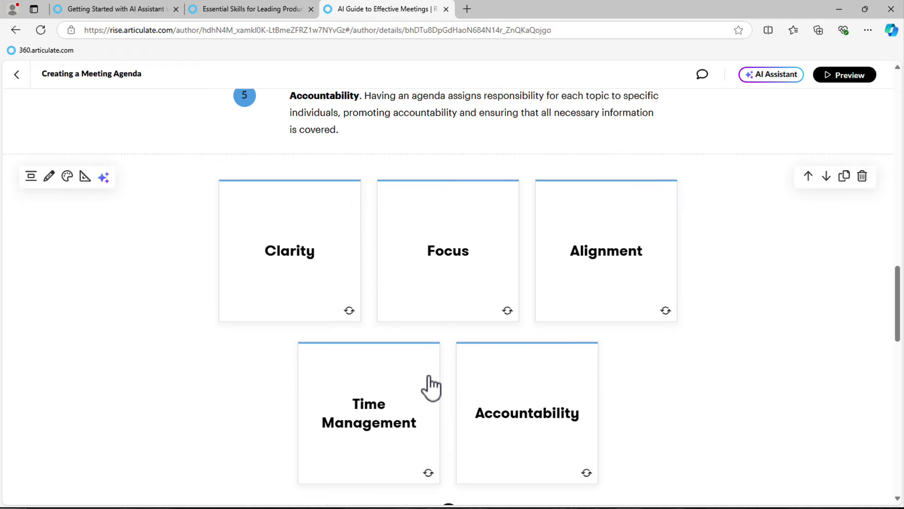
{"action": "left_click", "coordinate": [424, 387]}
{"action": "left_click", "coordinate": [409, 388]}
{"action": "left_click", "coordinate": [297, 292]}
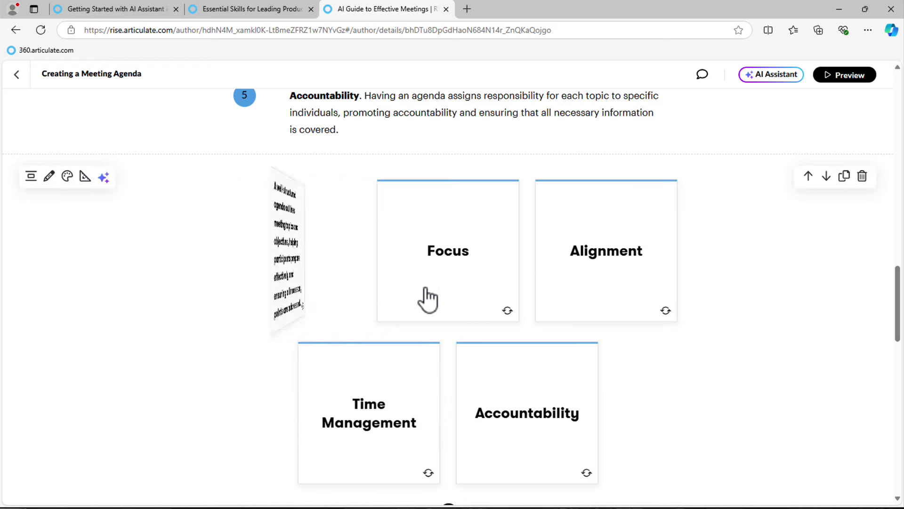
{"action": "left_click", "coordinate": [427, 299]}
{"action": "left_click", "coordinate": [323, 268]}
{"action": "left_click", "coordinate": [471, 288]}
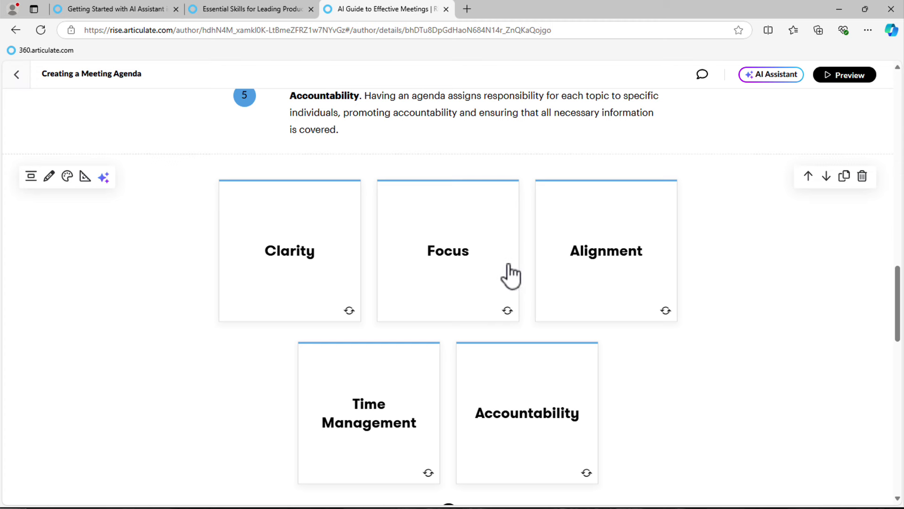
Find the "How to Develop an Agenda" section near the lesson's end and examine its paragraph text.
{"action": "scroll", "coordinate": [485, 306], "scroll_direction": "down", "scroll_amount": 1}
{"action": "scroll", "coordinate": [507, 302], "scroll_direction": "down", "scroll_amount": 9}
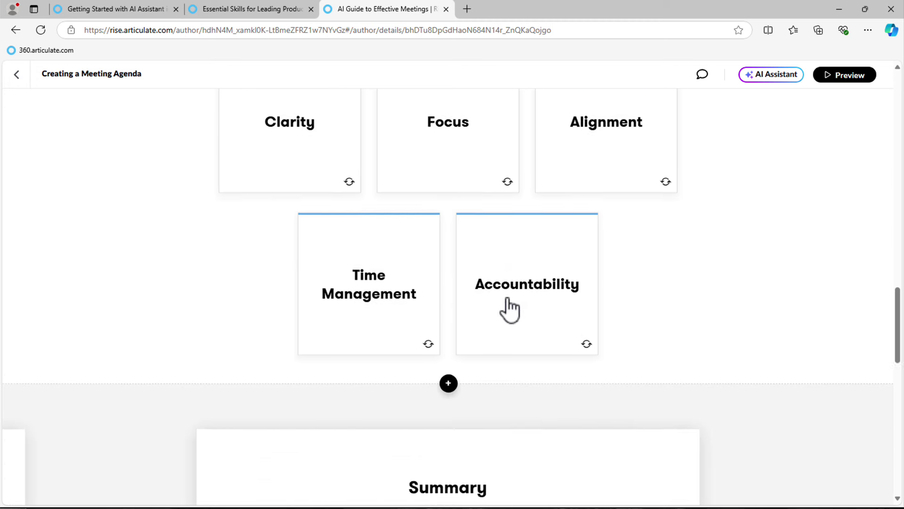
{"action": "scroll", "coordinate": [507, 298], "scroll_direction": "down", "scroll_amount": 6}
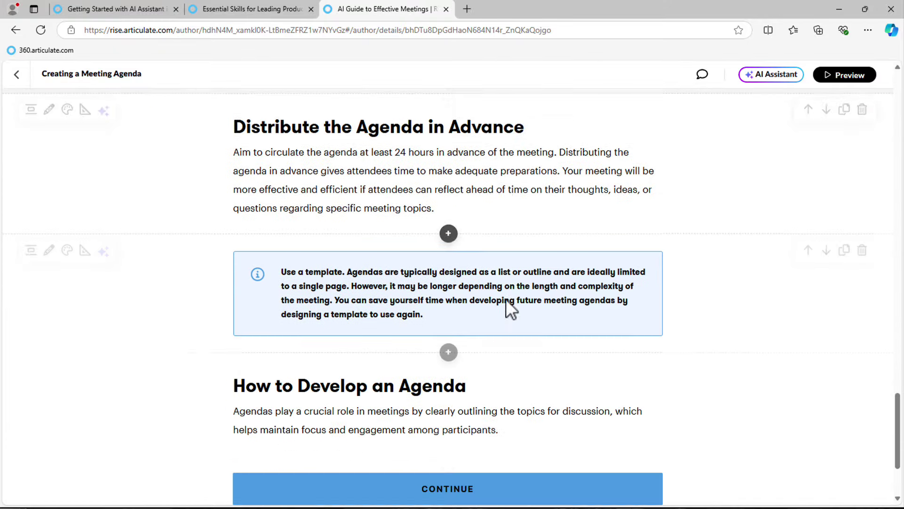
{"action": "left_click", "coordinate": [507, 299]}
{"action": "left_click_drag", "start_coordinate": [484, 295], "coordinate": [238, 274]}
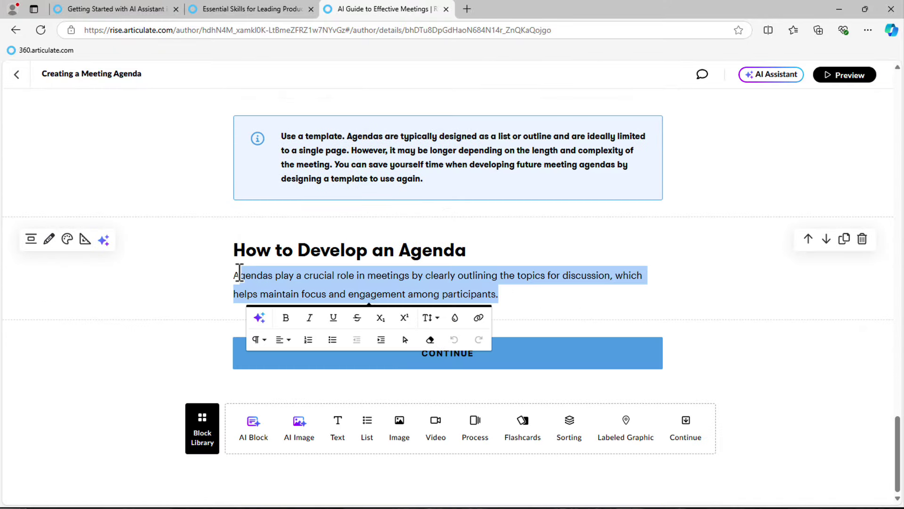
{"action": "left_click", "coordinate": [298, 287]}
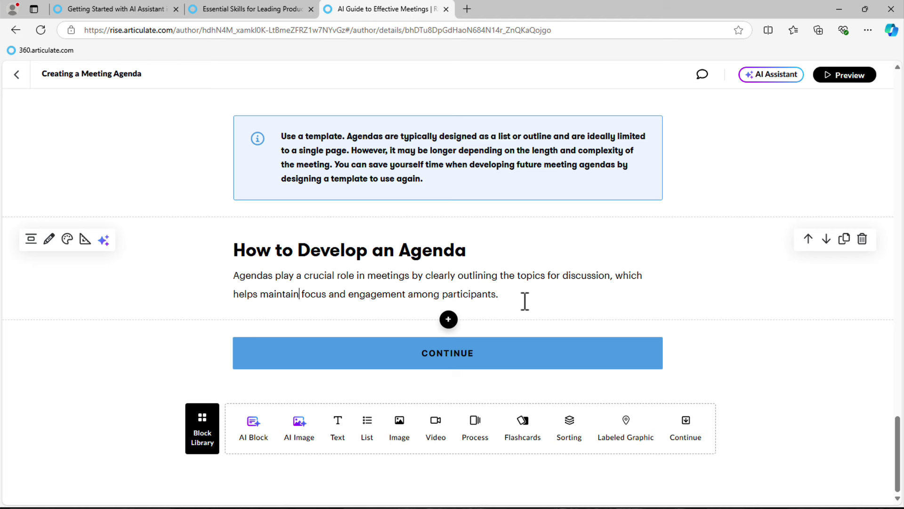
{"action": "left_click", "coordinate": [524, 302]}
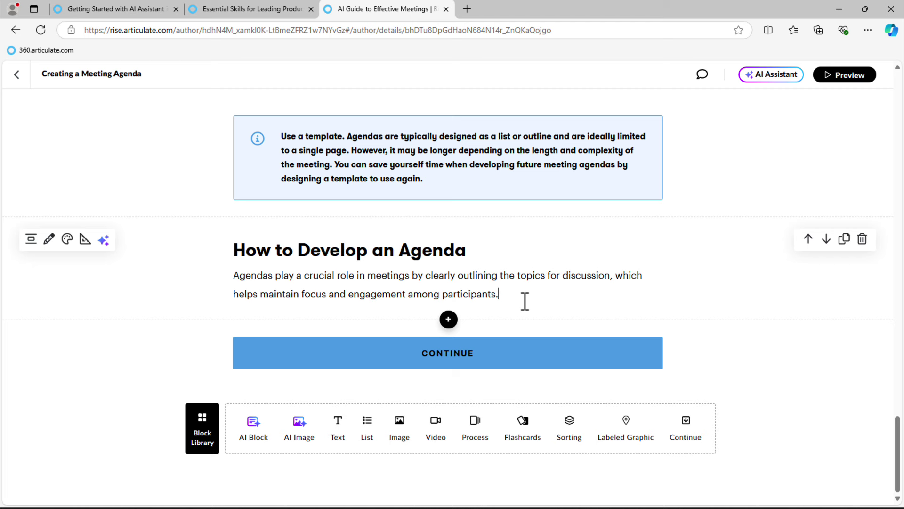
Insert an interactive Process block between the "How to Develop an Agenda" paragraph and the Continue block.
{"action": "left_click", "coordinate": [449, 319]}
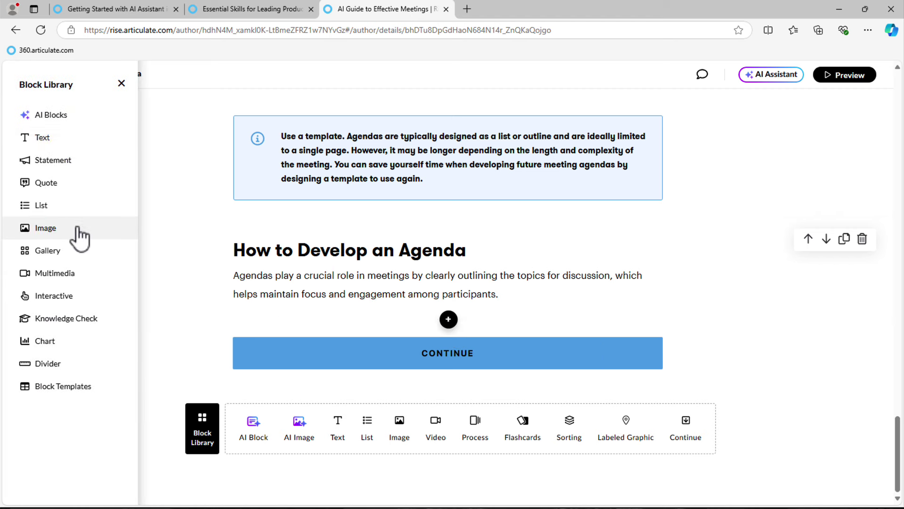
{"action": "mouse_move", "coordinate": [70, 301]}
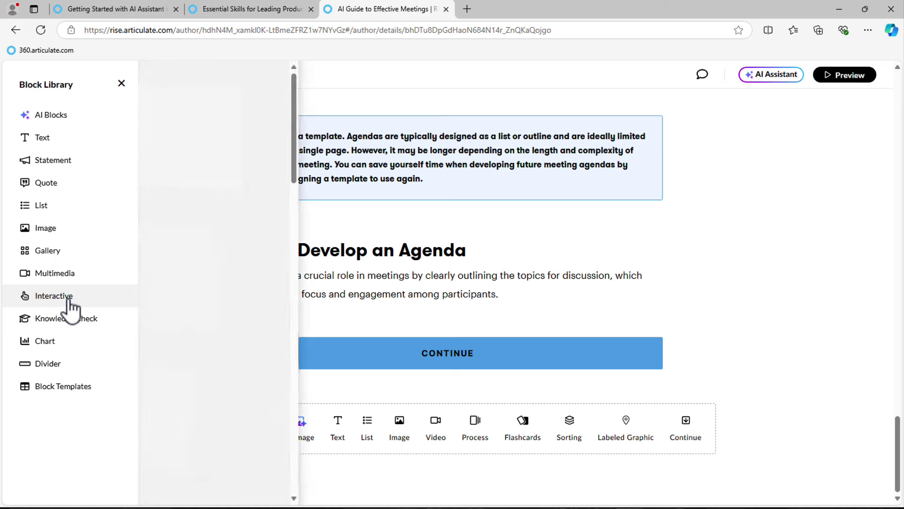
{"action": "scroll", "coordinate": [240, 264], "scroll_direction": "down", "scroll_amount": 15}
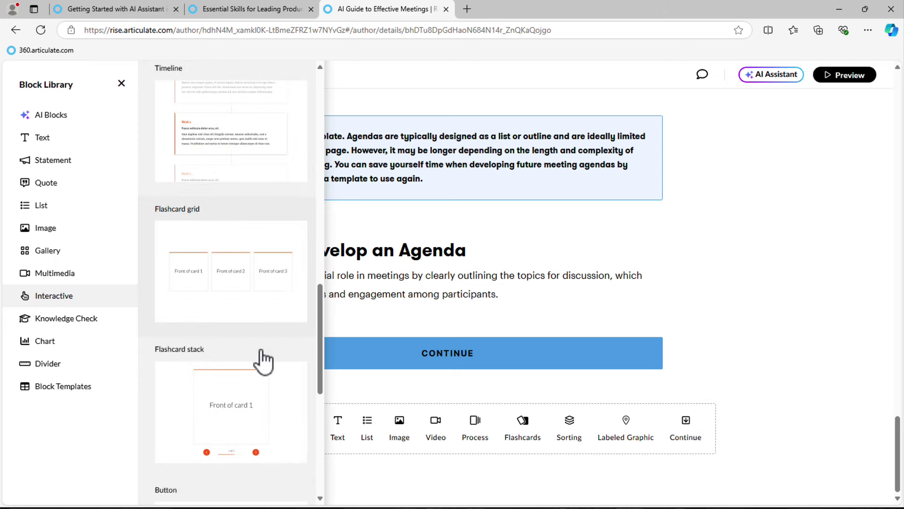
{"action": "scroll", "coordinate": [248, 337], "scroll_direction": "down", "scroll_amount": 8}
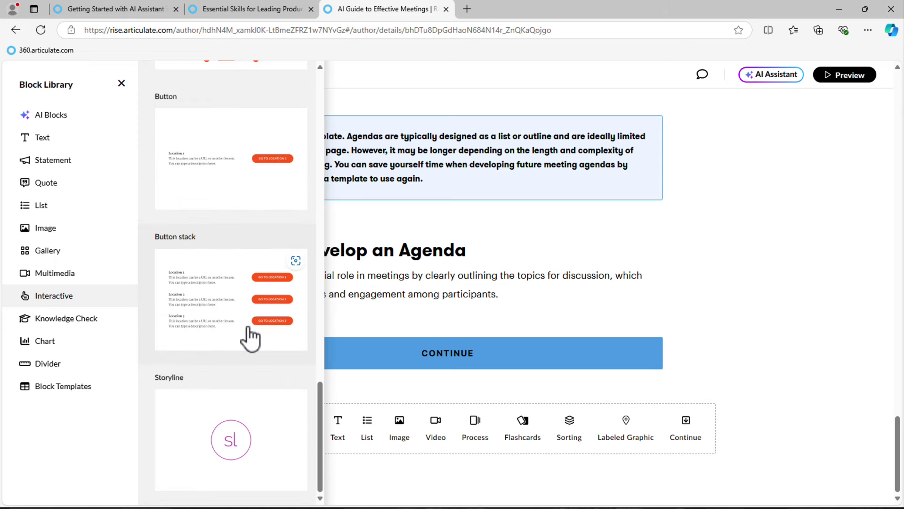
{"action": "scroll", "coordinate": [250, 338], "scroll_direction": "up", "scroll_amount": 10}
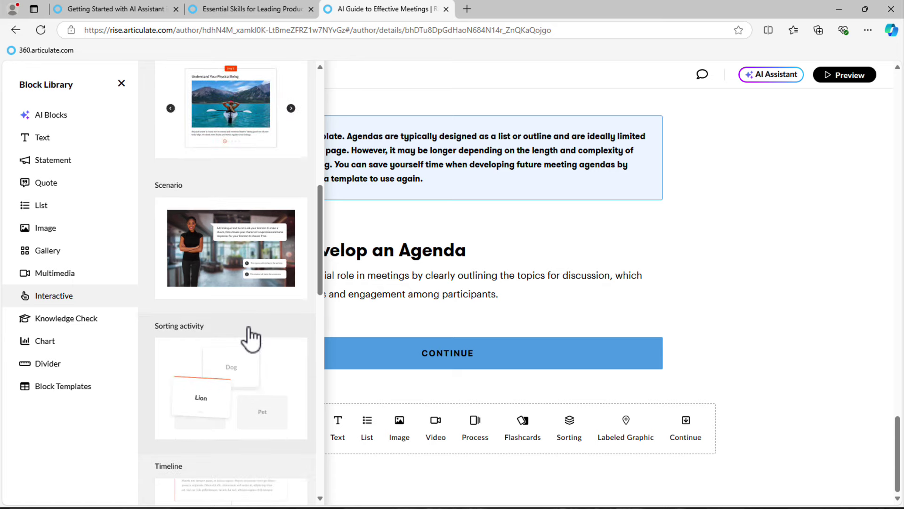
{"action": "scroll", "coordinate": [251, 338], "scroll_direction": "up", "scroll_amount": 8}
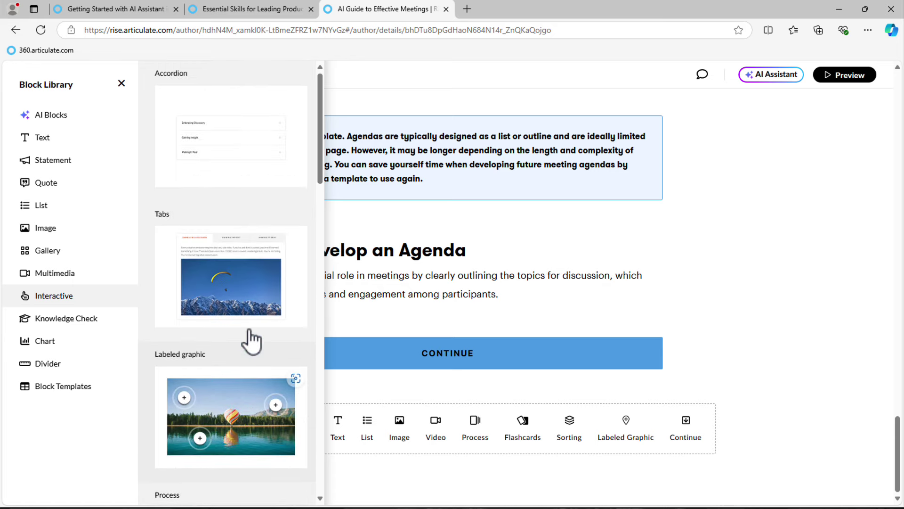
{"action": "scroll", "coordinate": [252, 340], "scroll_direction": "down", "scroll_amount": 6}
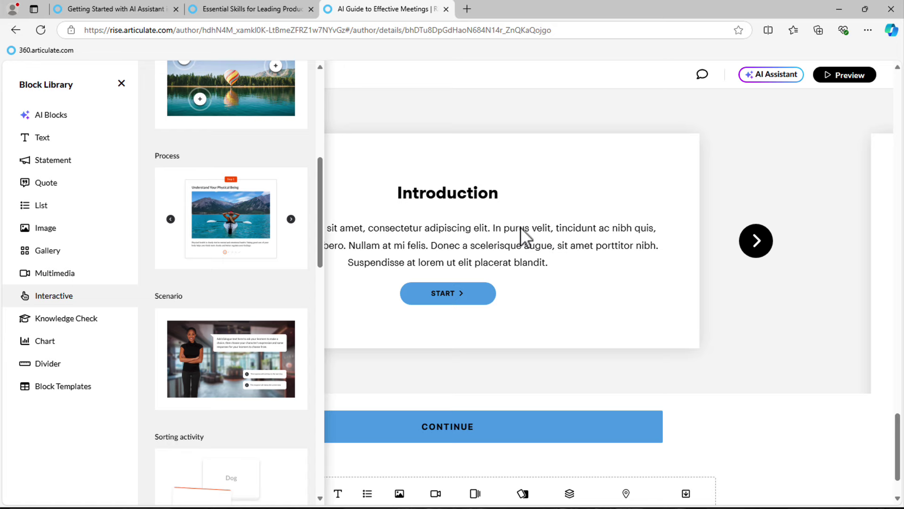
{"action": "left_click", "coordinate": [520, 228]}
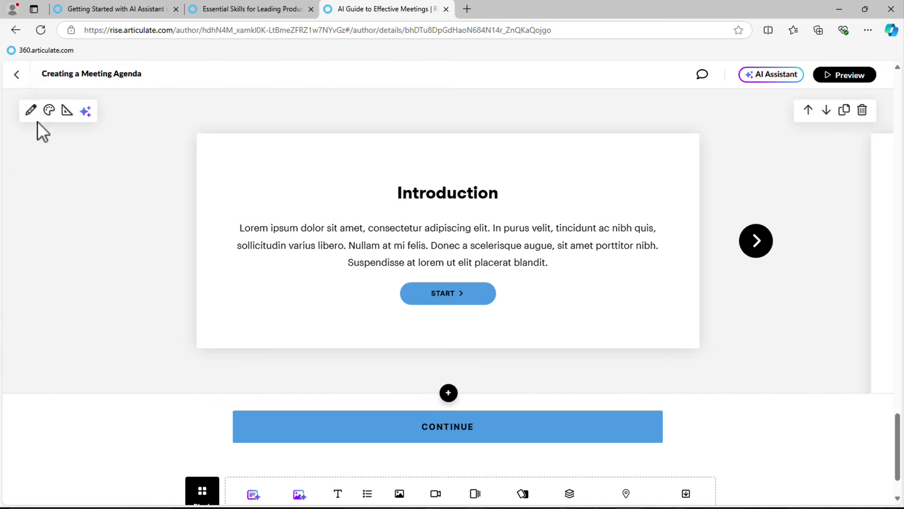
Copy the introductory paragraph from the "5 Steps to Run an Effective Meeting" document and paste it over the Process block's Step 1 description.
{"action": "left_click", "coordinate": [31, 111]}
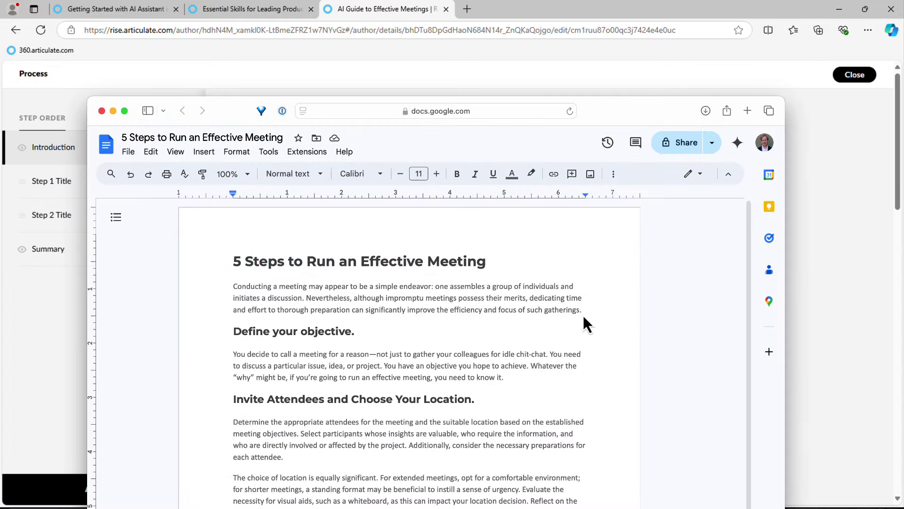
{"action": "left_click_drag", "start_coordinate": [585, 324], "coordinate": [210, 288]}
{"action": "key", "text": "ctrl+c"}
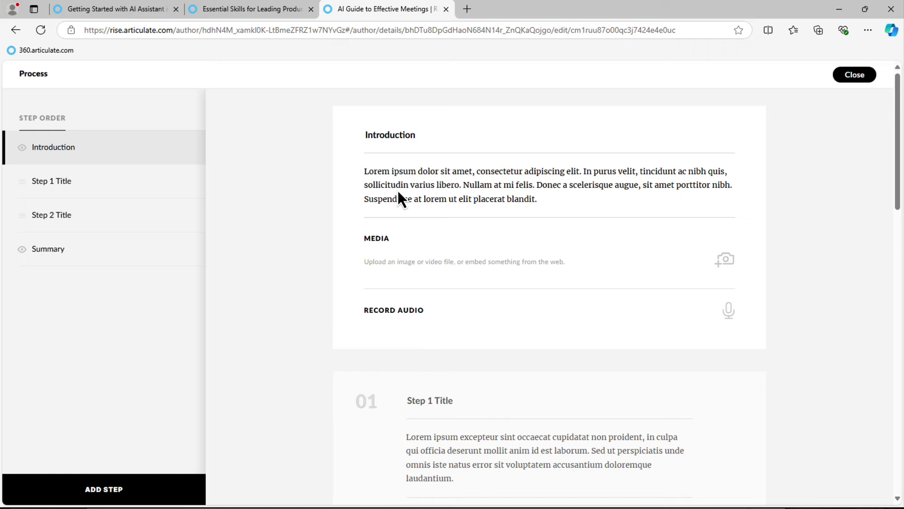
{"action": "left_click", "coordinate": [434, 465]}
{"action": "double_click", "coordinate": [432, 197]}
{"action": "key", "text": "ctrl+a"}
{"action": "key", "text": "ctrl+v"}
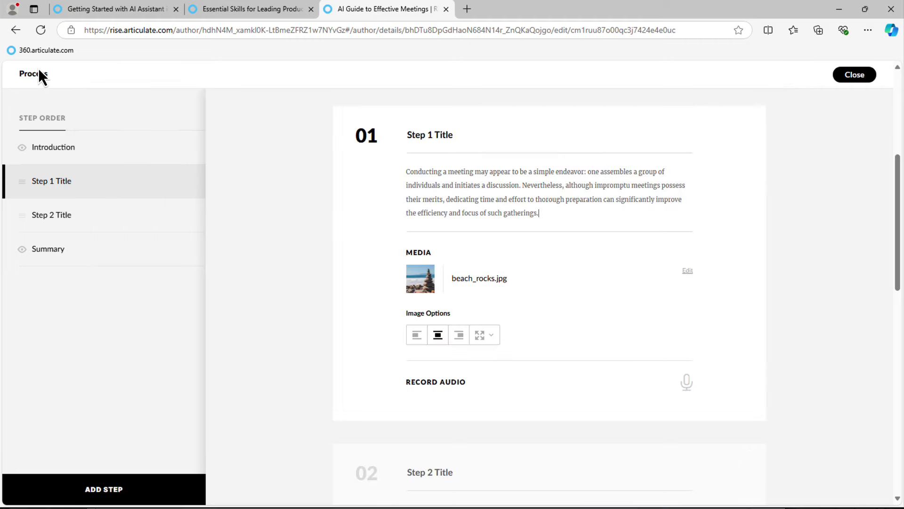
Finish editing the Process block and delete it from below the "How to Develop an Agenda" paragraph.
{"action": "left_click", "coordinate": [863, 77]}
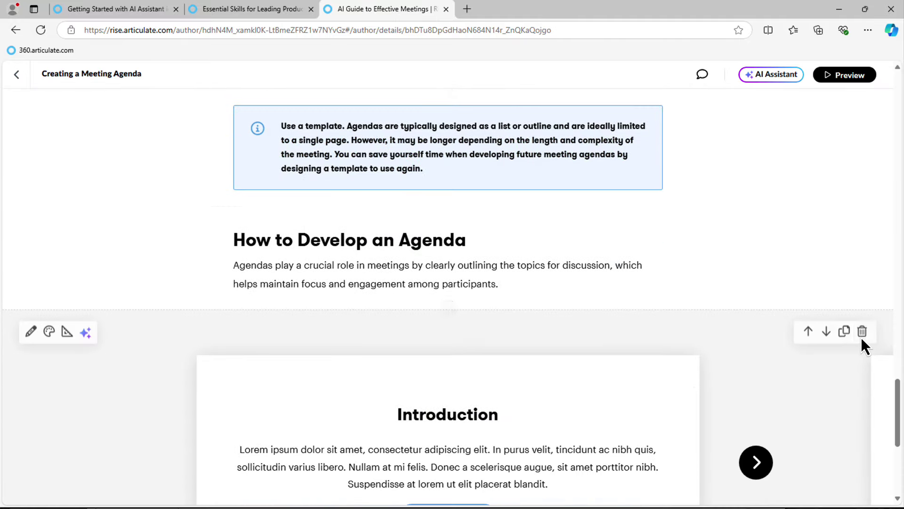
{"action": "left_click", "coordinate": [861, 335]}
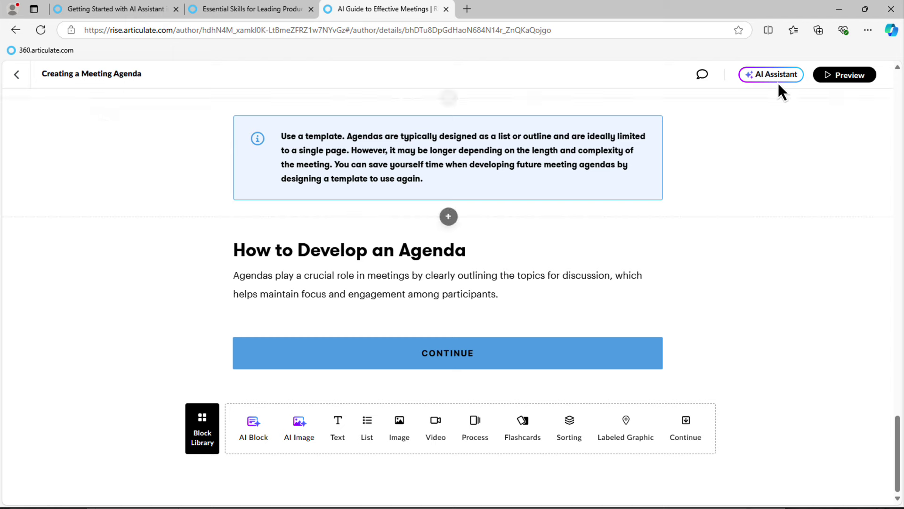
Start a Magic Text Import with AI Assistant and choose Process as the block type.
{"action": "left_click", "coordinate": [776, 78]}
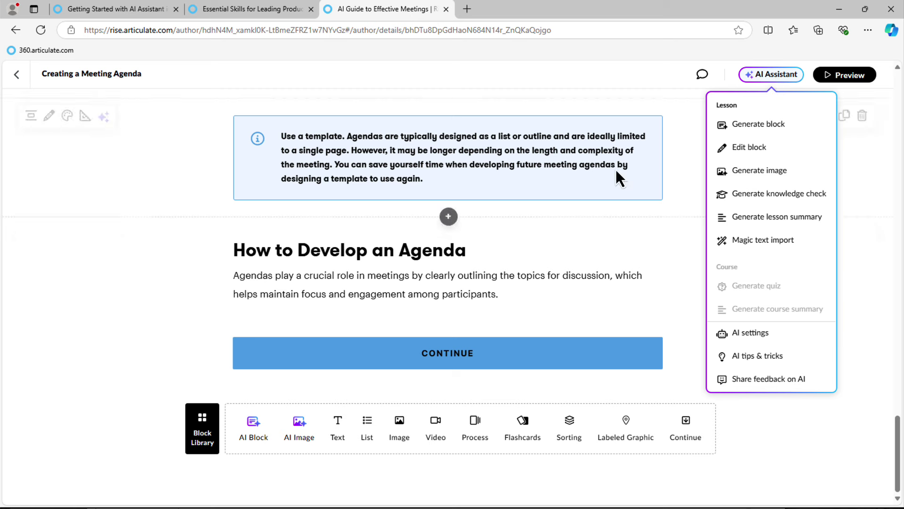
{"action": "left_click", "coordinate": [752, 239]}
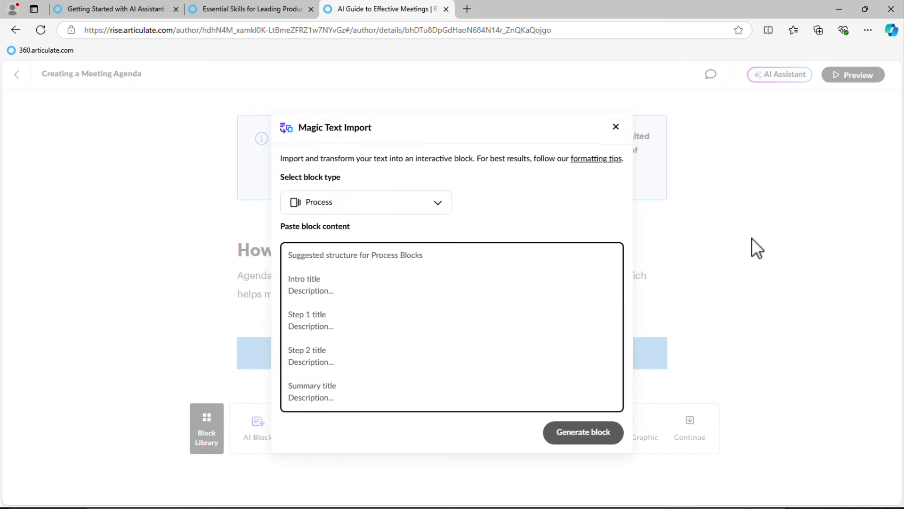
{"action": "left_click", "coordinate": [414, 207]}
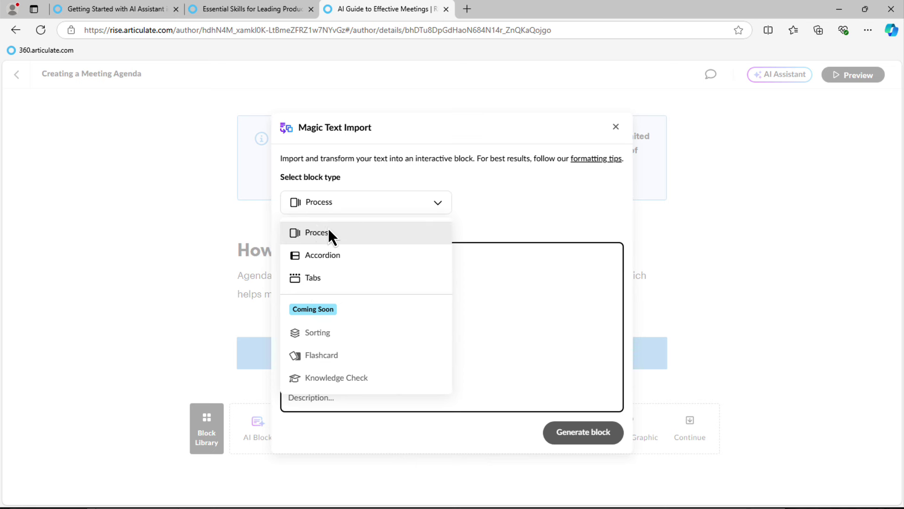
{"action": "left_click", "coordinate": [340, 236]}
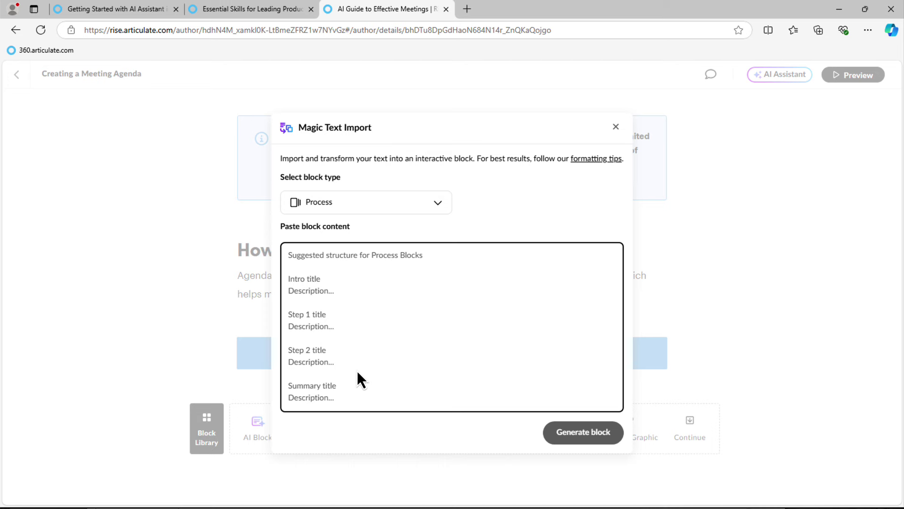
Paste the "5 Steps to Run an Effective Meeting" text as Process block content, adding blank lines before "Set an Agenda." and "Facilitate Discussion.".
{"action": "key", "text": "ctrl+v"}
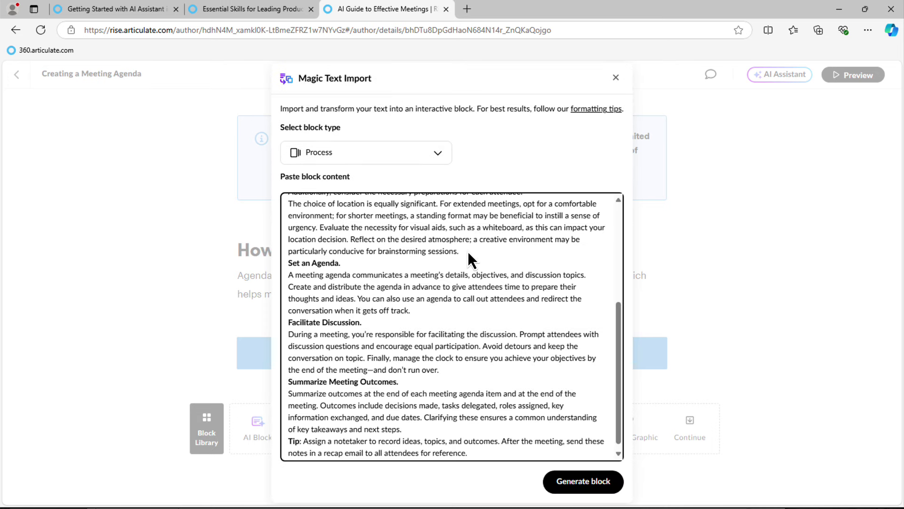
{"action": "key", "text": "Return"}
{"action": "left_click", "coordinate": [419, 325]}
{"action": "key", "text": "Return"}
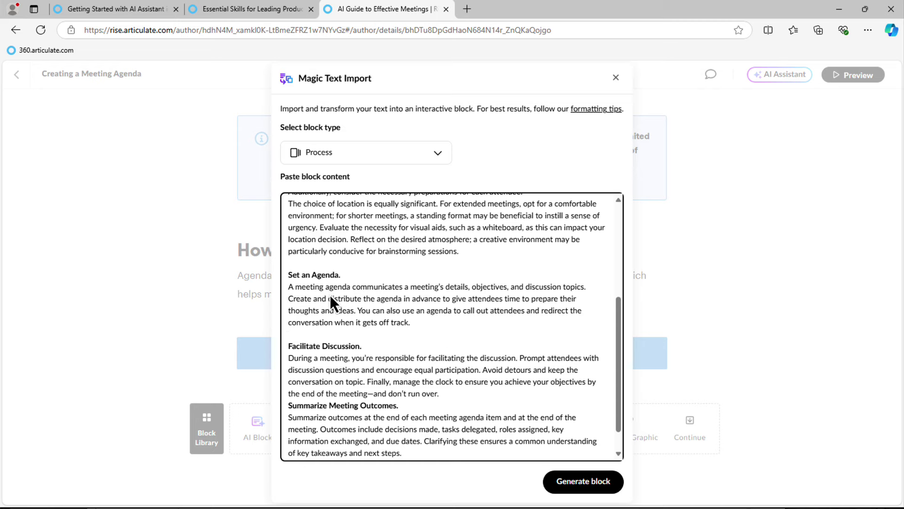
Check the title and section headings in the pasted text, and generate the Process block from it.
{"action": "scroll", "coordinate": [320, 267], "scroll_direction": "up", "scroll_amount": 4}
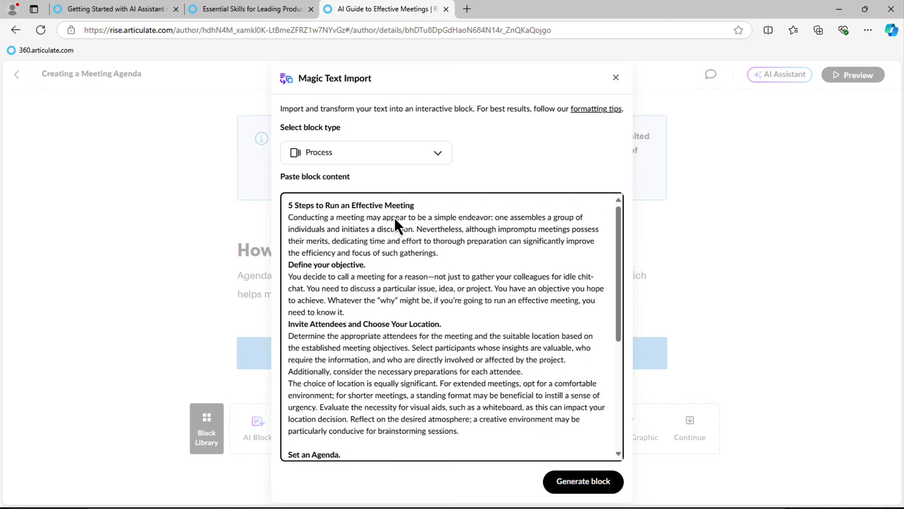
{"action": "left_click_drag", "start_coordinate": [415, 205], "coordinate": [333, 205]}
{"action": "left_click_drag", "start_coordinate": [317, 264], "coordinate": [369, 276]}
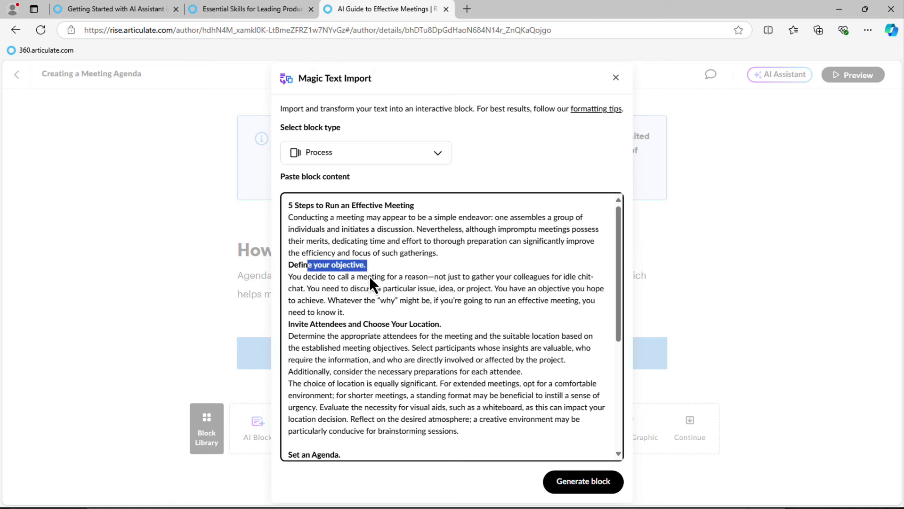
{"action": "left_click_drag", "start_coordinate": [298, 321], "coordinate": [373, 324]}
{"action": "left_click", "coordinate": [437, 400]}
{"action": "scroll", "coordinate": [436, 400], "scroll_direction": "down", "scroll_amount": 5}
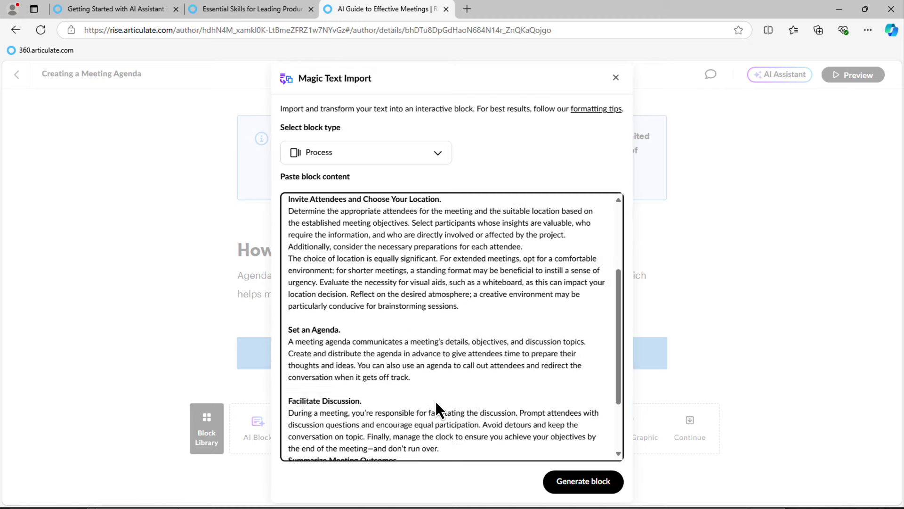
{"action": "left_click", "coordinate": [593, 485]}
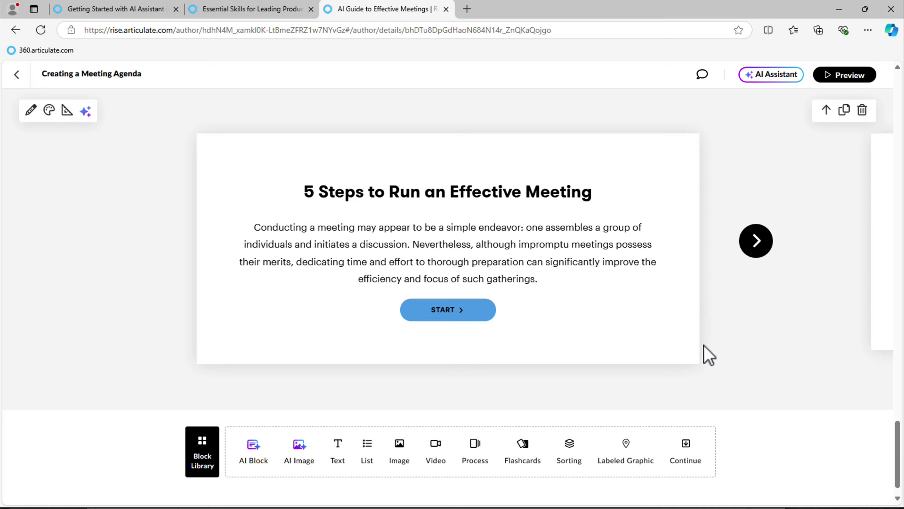
Review the generated process block from its intro card through Step 3, going back to compare the neighbouring steps.
{"action": "left_click", "coordinate": [747, 247]}
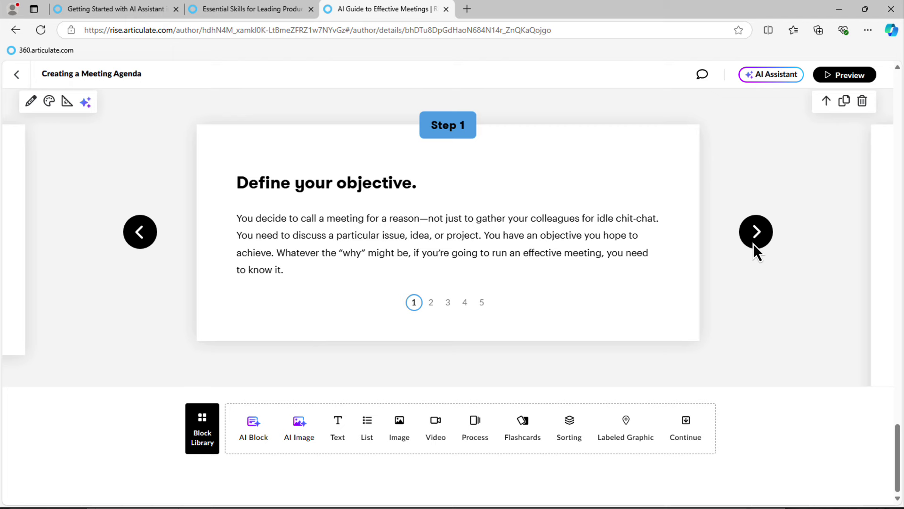
{"action": "left_click", "coordinate": [753, 244]}
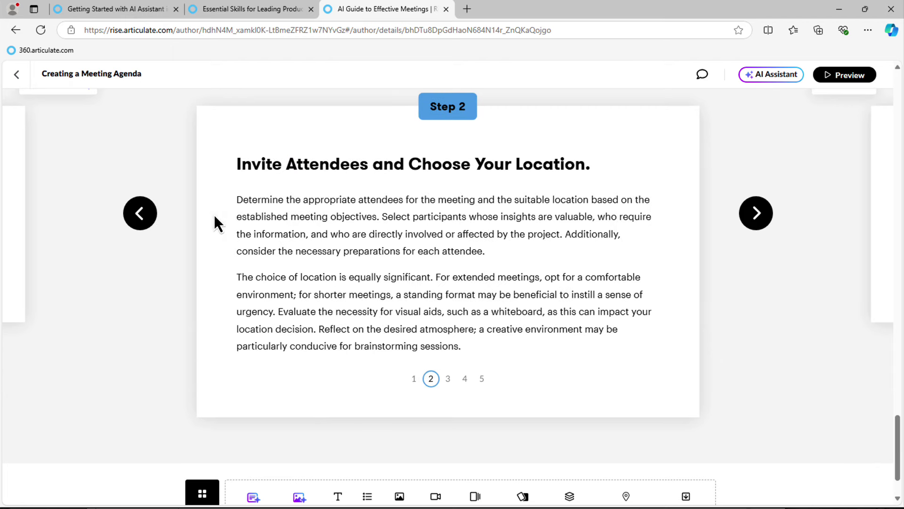
{"action": "left_click", "coordinate": [155, 211]}
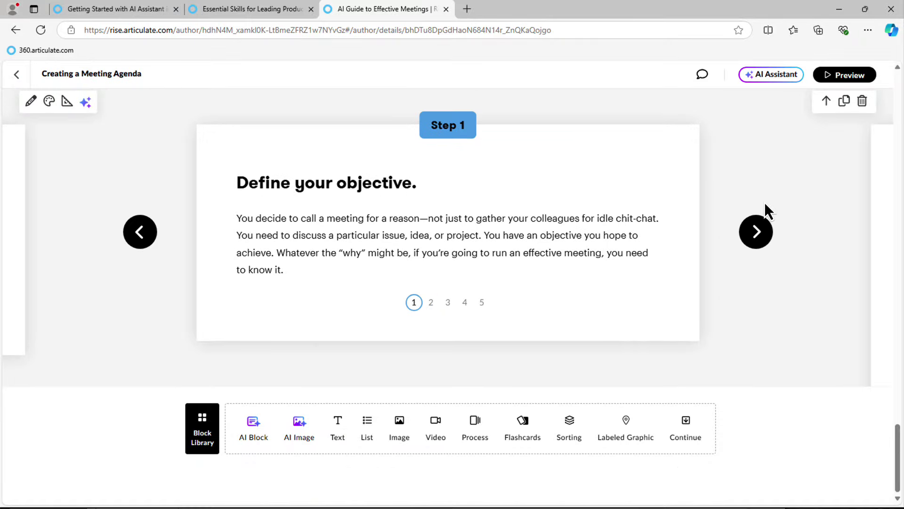
{"action": "left_click", "coordinate": [753, 231]}
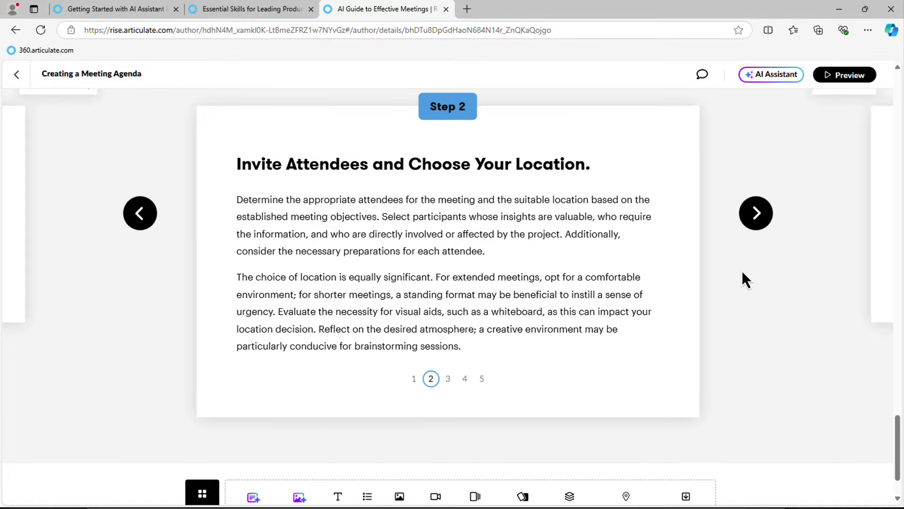
{"action": "left_click", "coordinate": [755, 213]}
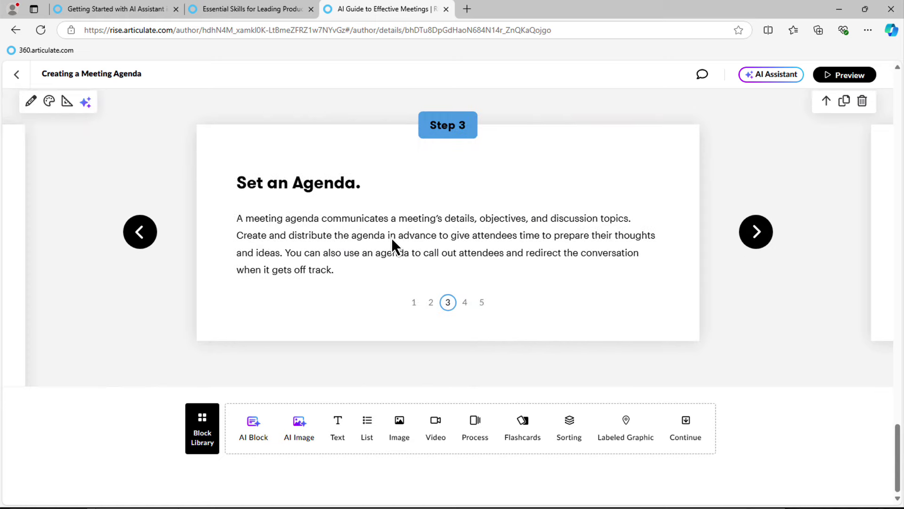
{"action": "left_click", "coordinate": [130, 233]}
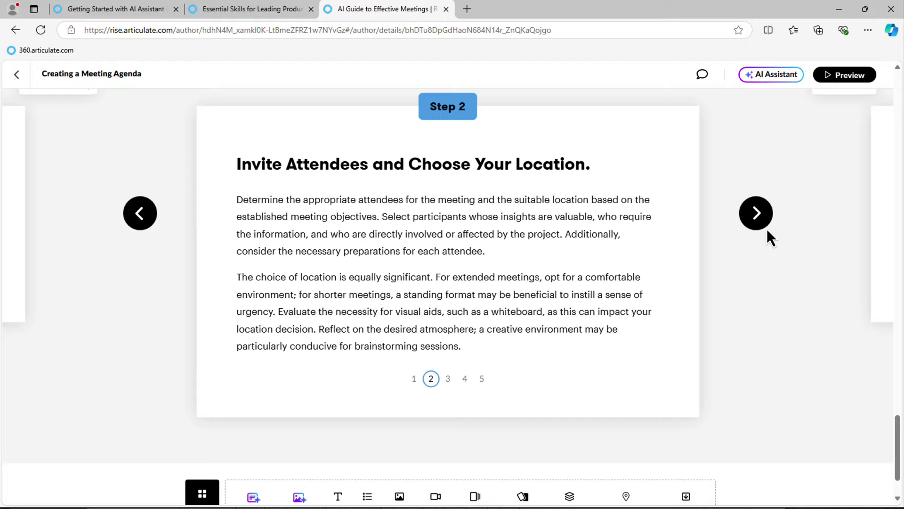
{"action": "left_click", "coordinate": [766, 220]}
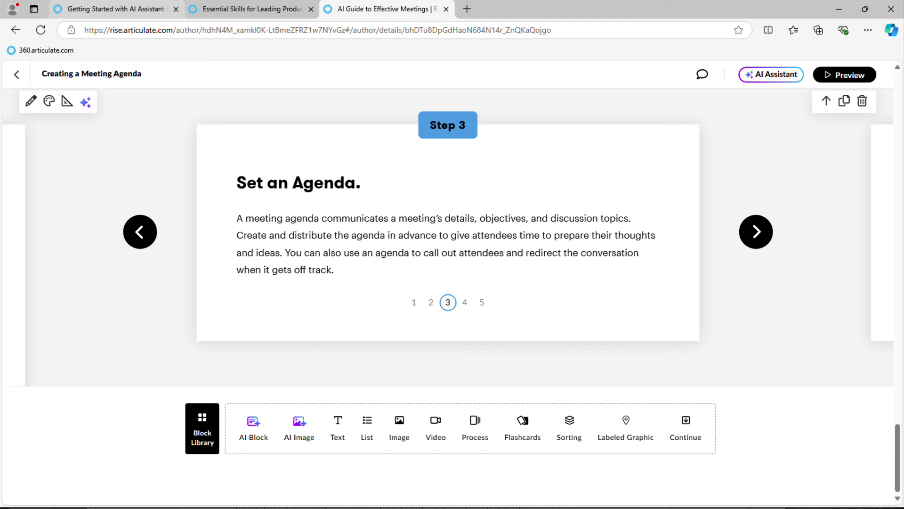
Start a new AI image for the lesson and set its style to None.
{"action": "mouse_move", "coordinate": [113, 9]}
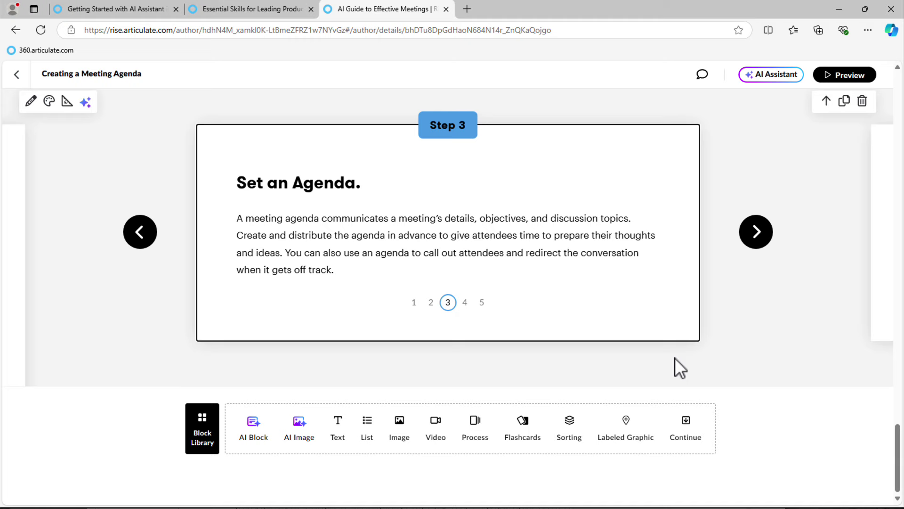
{"action": "left_click", "coordinate": [300, 429]}
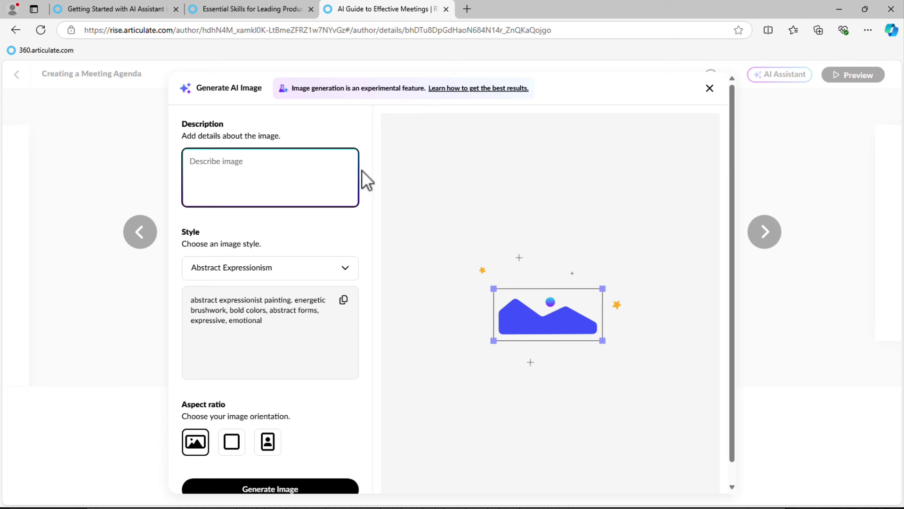
{"action": "left_click", "coordinate": [350, 268]}
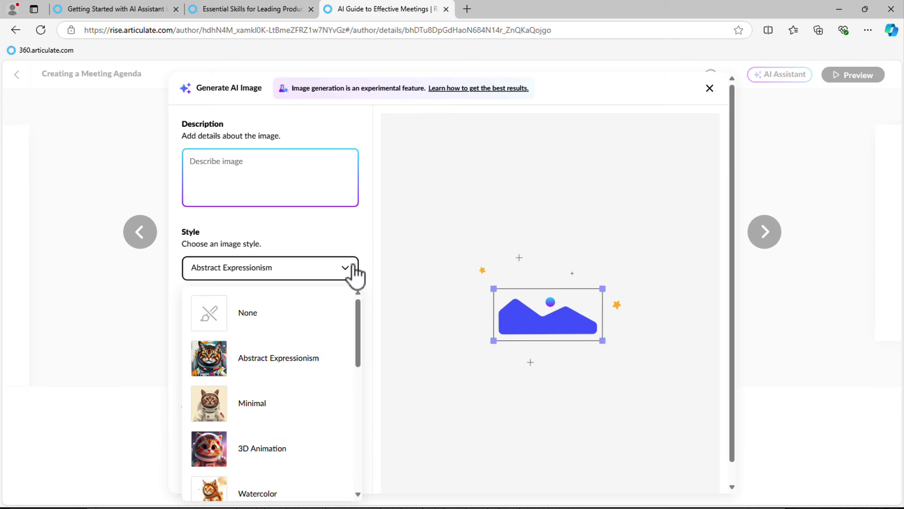
{"action": "left_click", "coordinate": [356, 272]}
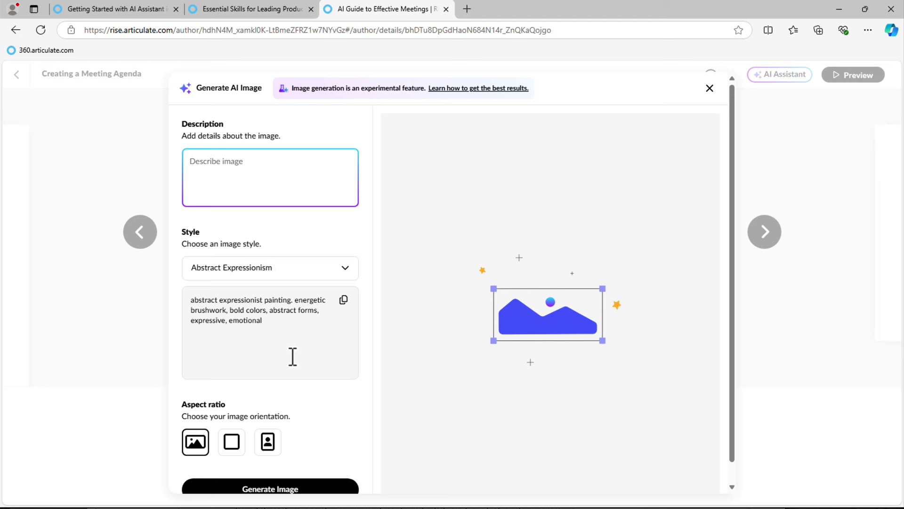
{"action": "left_click", "coordinate": [324, 276]}
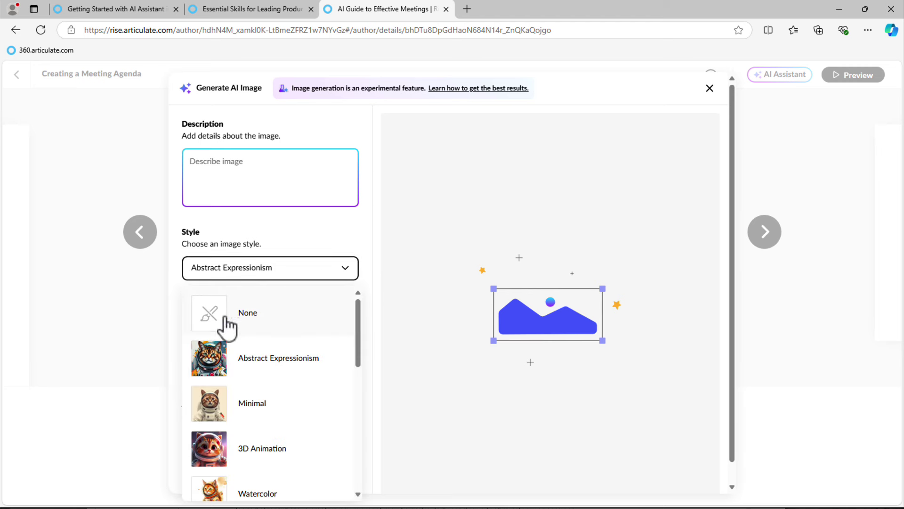
{"action": "left_click", "coordinate": [271, 316]}
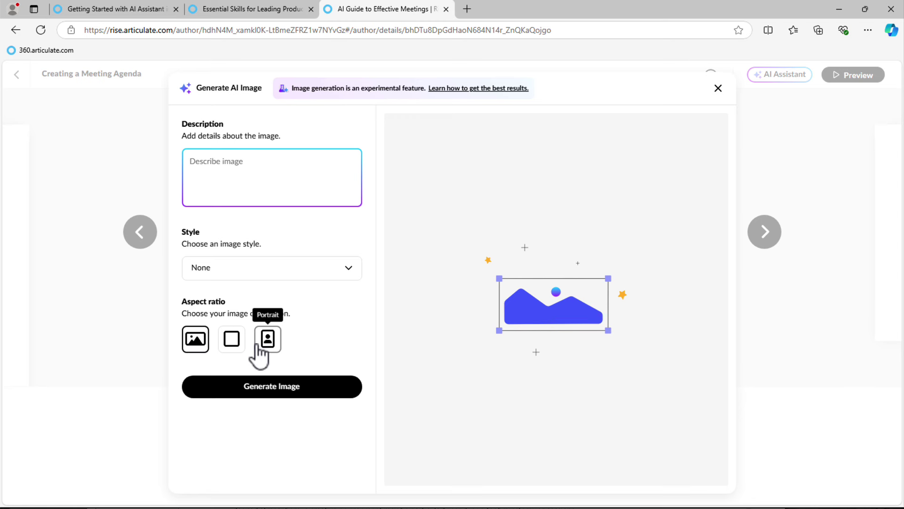
Describe the image as "meeting agenda and scheduling effective meetings" and generate landscape images.
{"action": "left_click", "coordinate": [261, 191]}
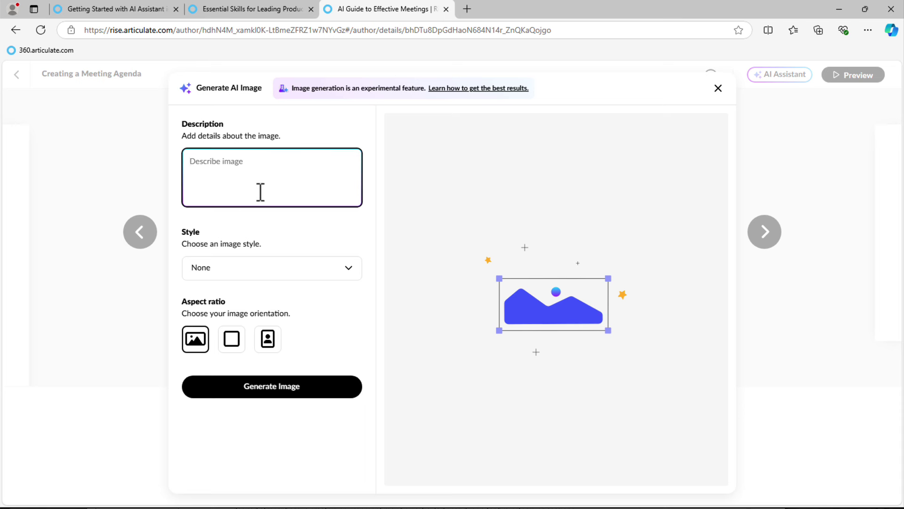
{"action": "type", "text": "meeting agenda and scheduling"}
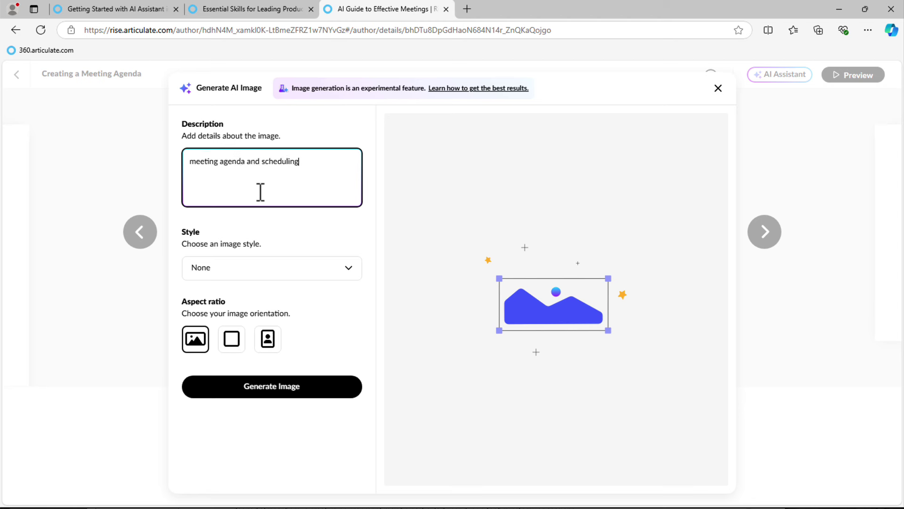
{"action": "type", "text": " effective meetings"}
{"action": "left_click", "coordinate": [271, 391]}
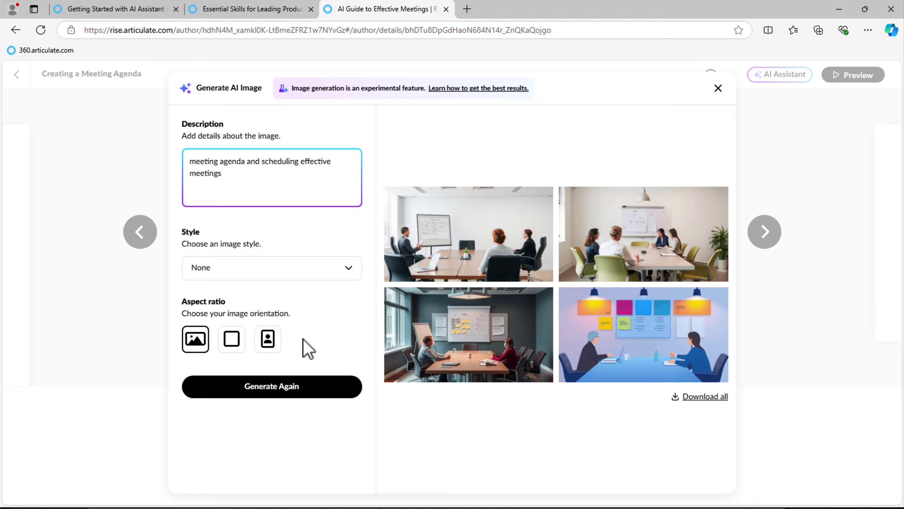
{"action": "left_click", "coordinate": [245, 277]}
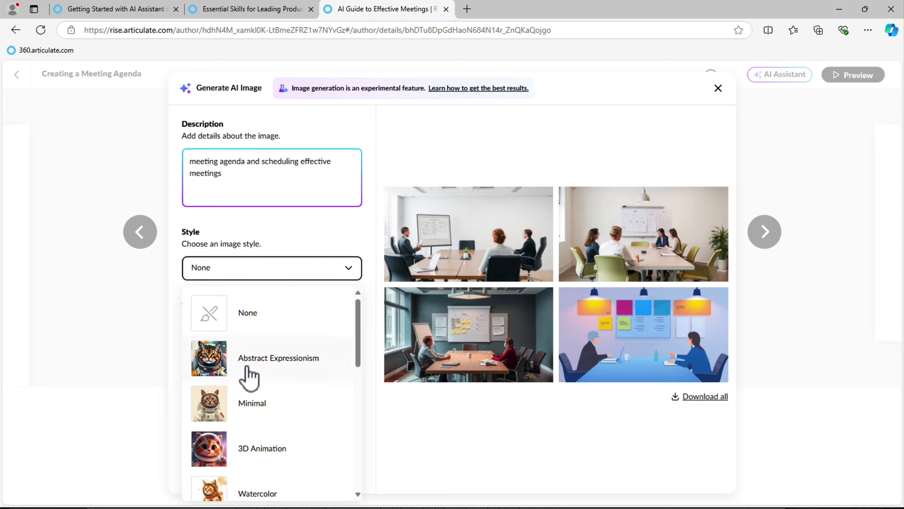
{"action": "left_click", "coordinate": [335, 233]}
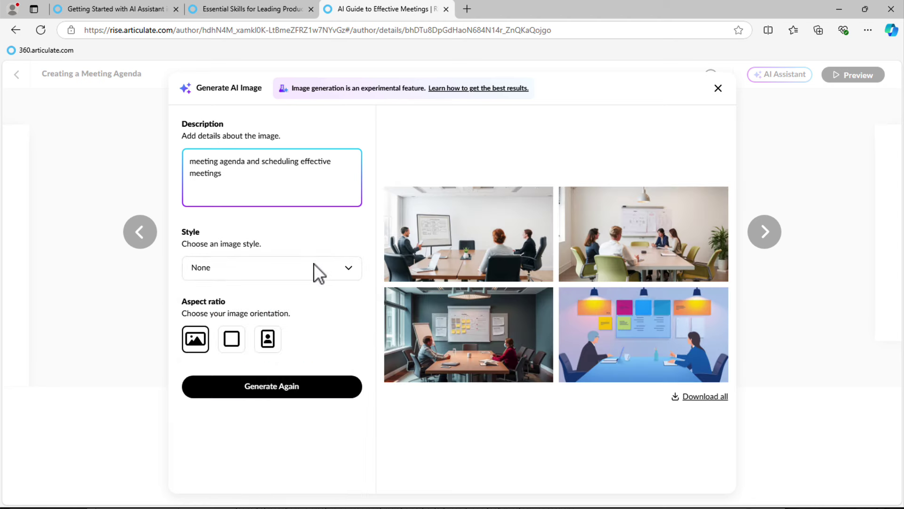
{"action": "left_click", "coordinate": [311, 272]}
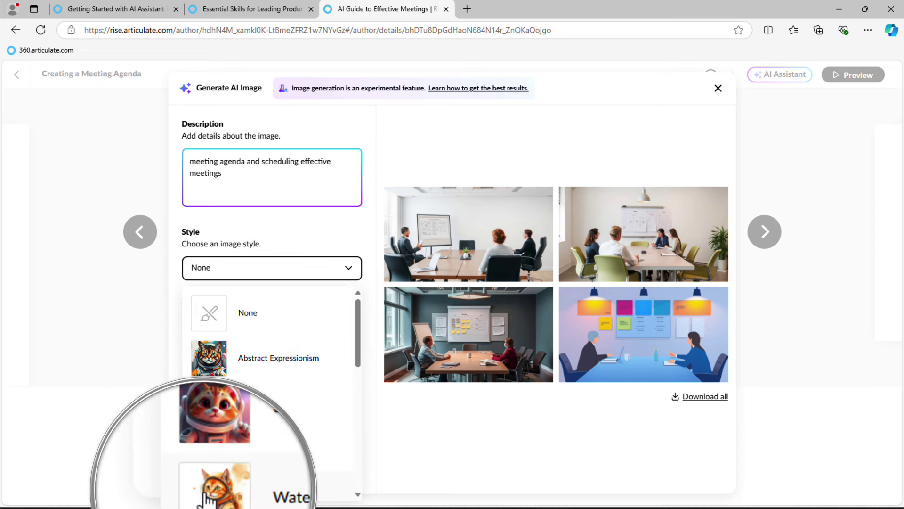
{"action": "mouse_move", "coordinate": [404, 192]}
{"action": "left_click", "coordinate": [420, 158]}
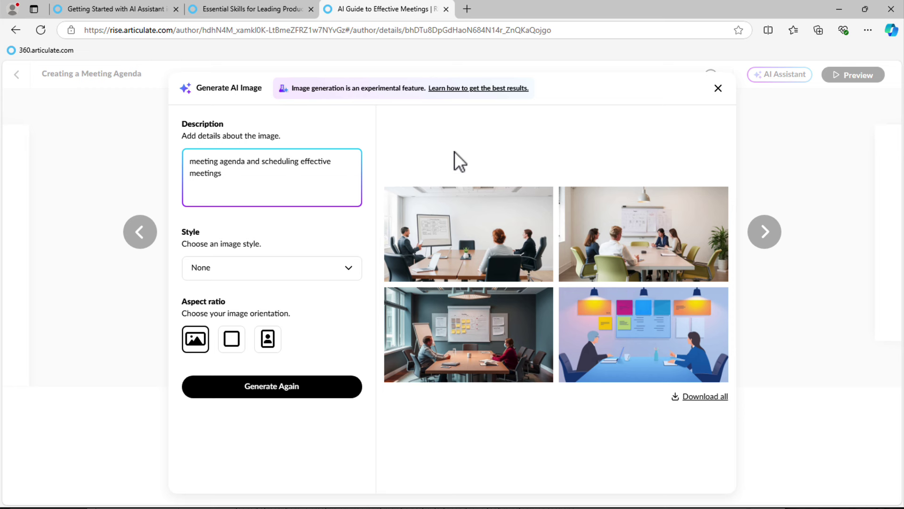
Preview the four generated meeting images one after another at full size.
{"action": "left_click", "coordinate": [471, 242]}
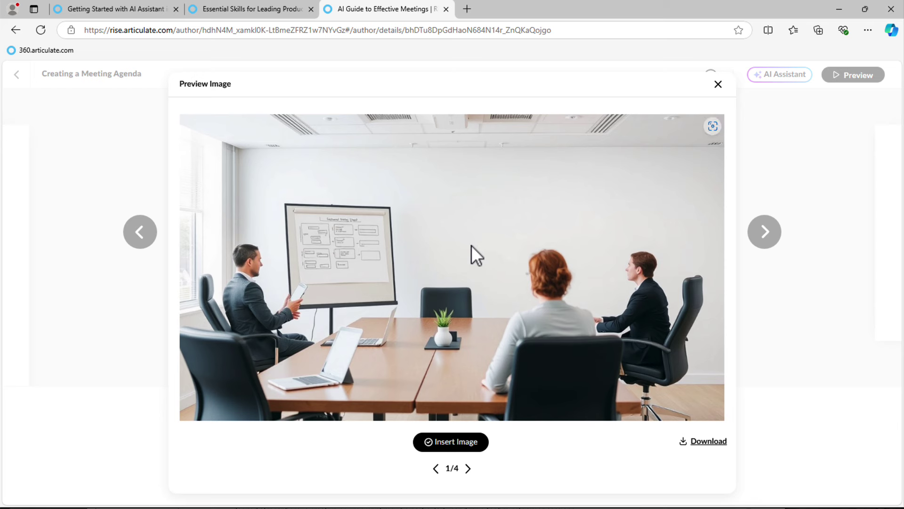
{"action": "left_click", "coordinate": [468, 469]}
{"action": "left_click", "coordinate": [469, 468]}
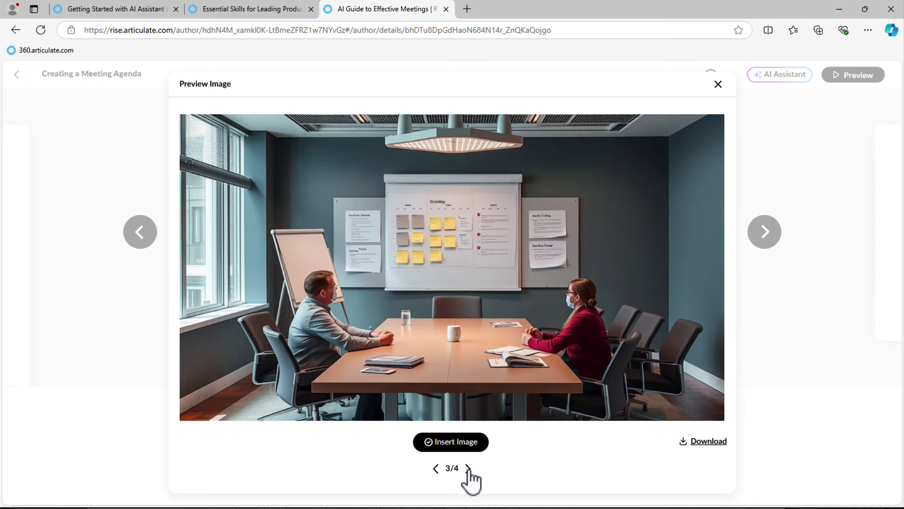
{"action": "left_click", "coordinate": [468, 468]}
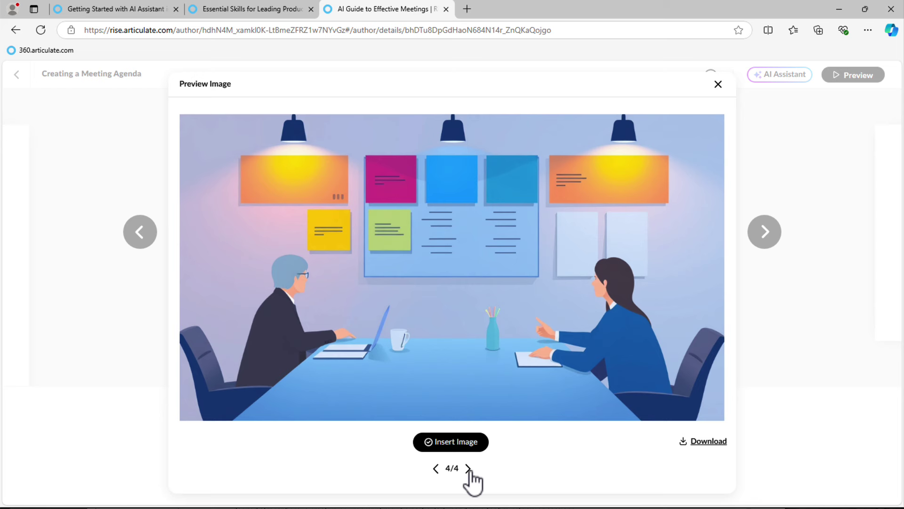
{"action": "left_click", "coordinate": [469, 471]}
Change the image style to Abstract Expressionism and generate the images again from the same description.
{"action": "left_click_drag", "start_coordinate": [264, 179], "coordinate": [189, 157]}
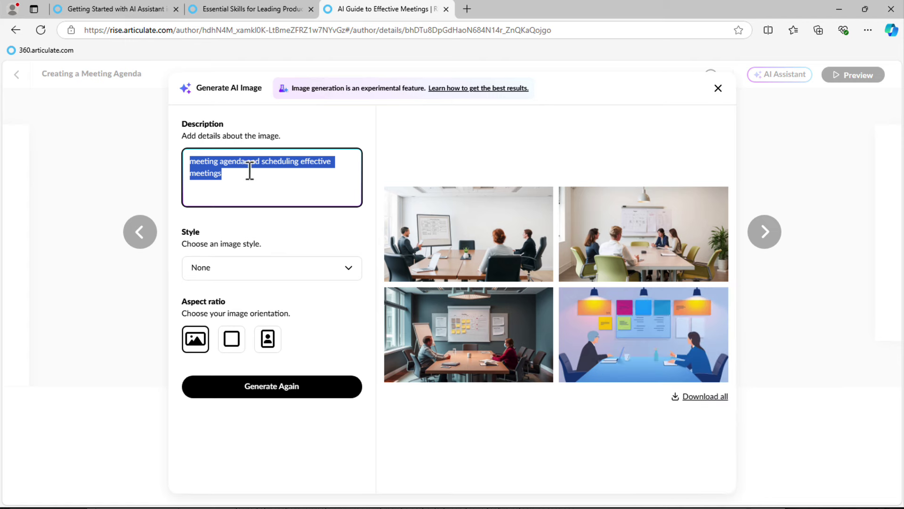
{"action": "left_click", "coordinate": [279, 273]}
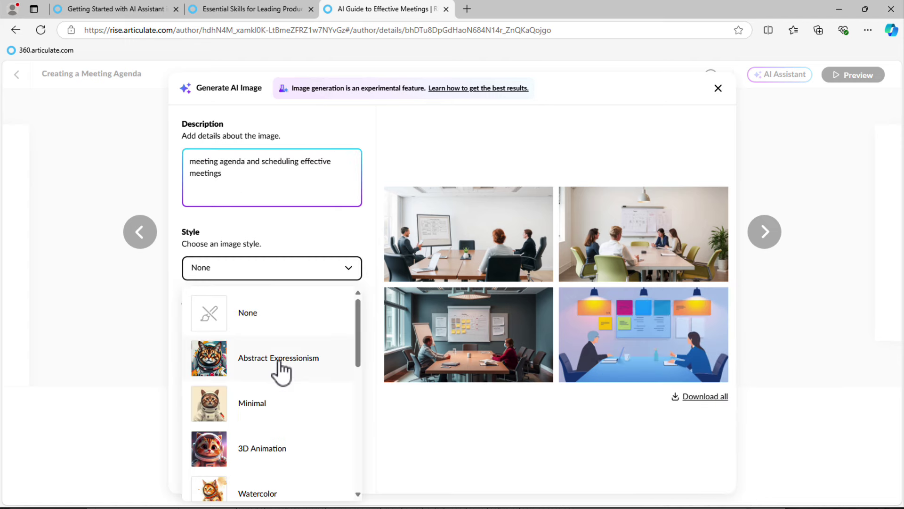
{"action": "left_click", "coordinate": [278, 362]}
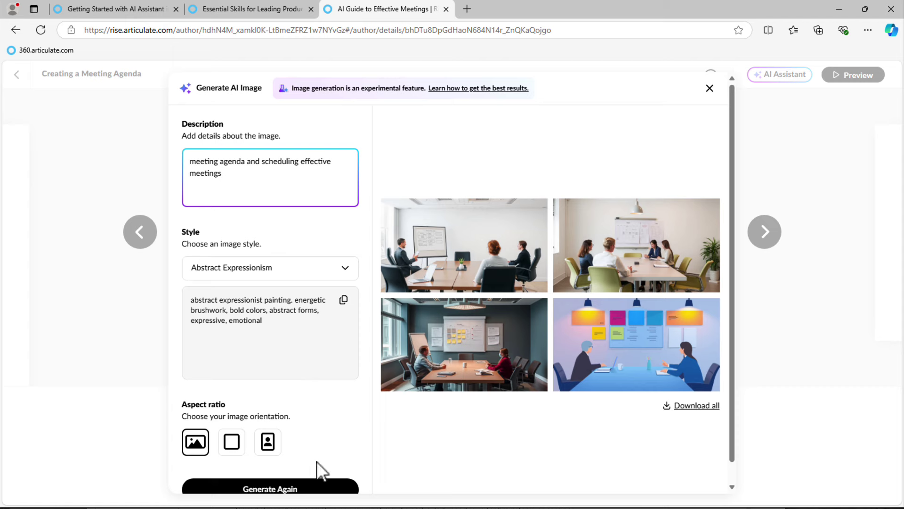
{"action": "left_click", "coordinate": [327, 488]}
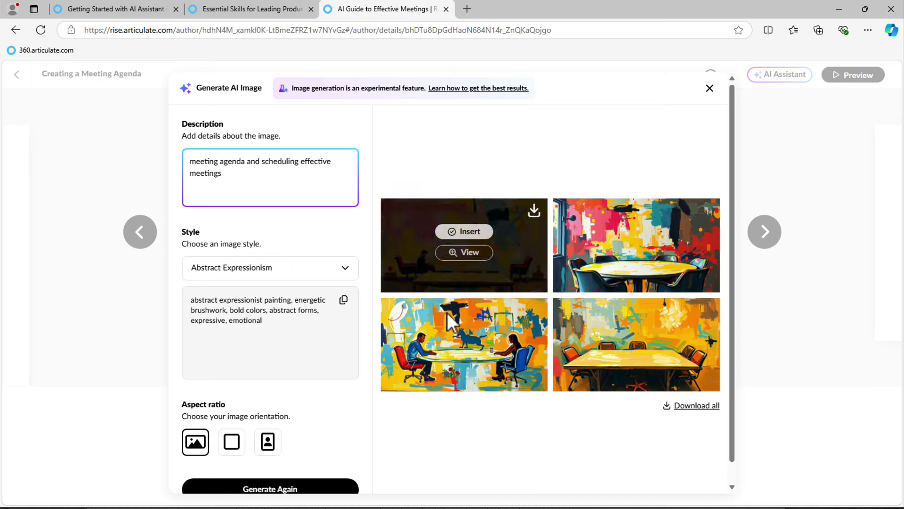
Preview the first two Abstract Expressionism meeting images at full size.
{"action": "left_click", "coordinate": [471, 257]}
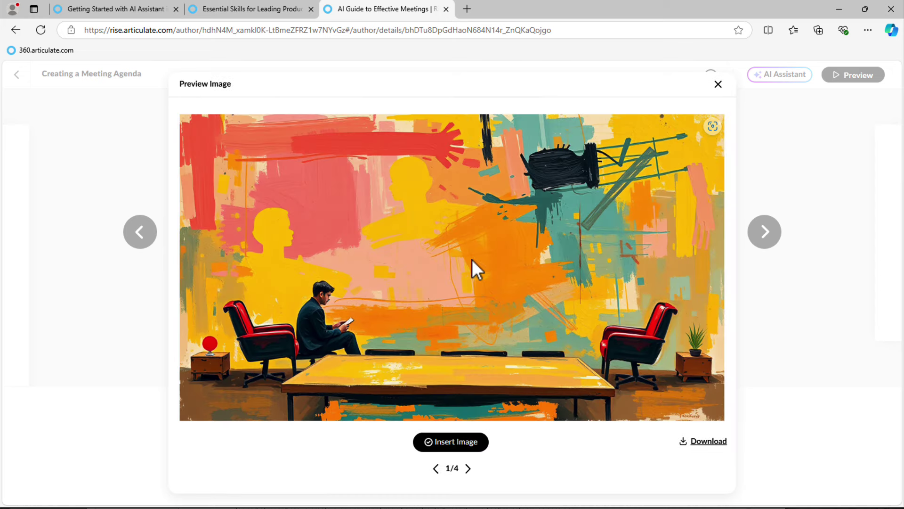
{"action": "left_click", "coordinate": [469, 470]}
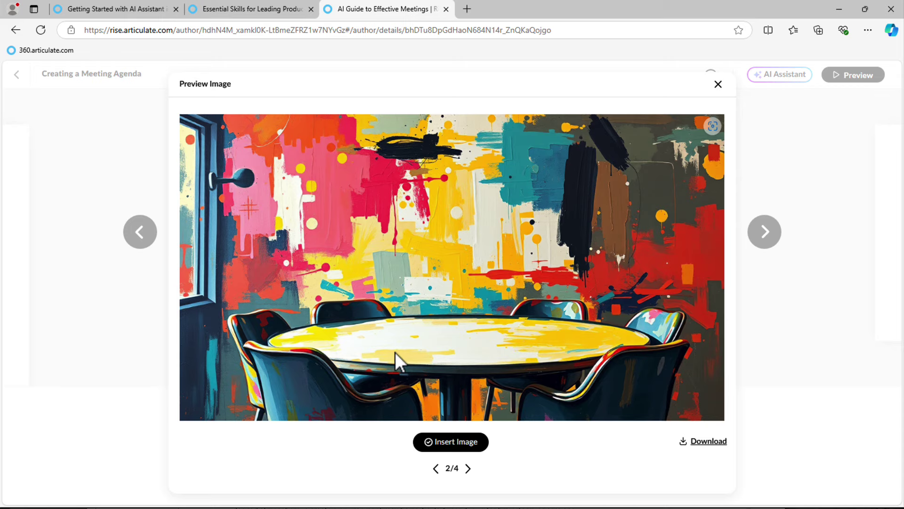
{"action": "key", "text": "Escape"}
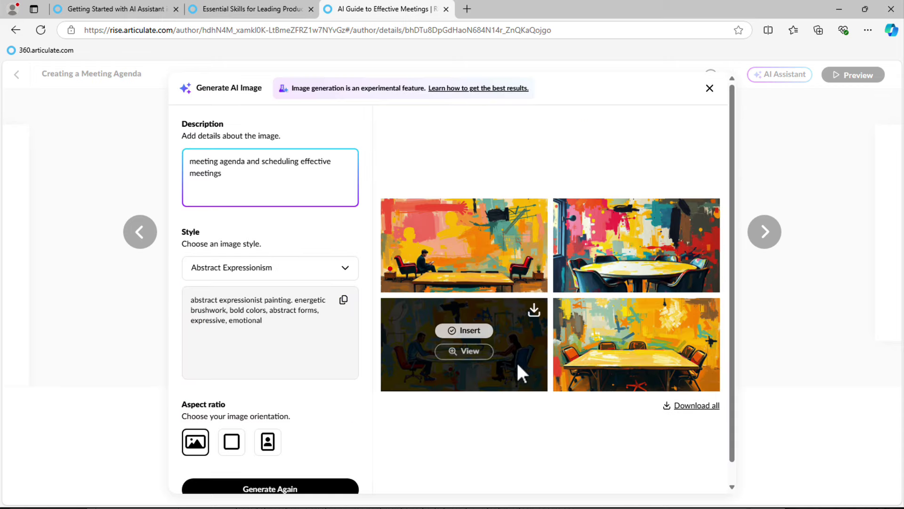
Regenerate the meeting images in the Watercolor style and preview the second image at full size.
{"action": "left_click", "coordinate": [262, 273]}
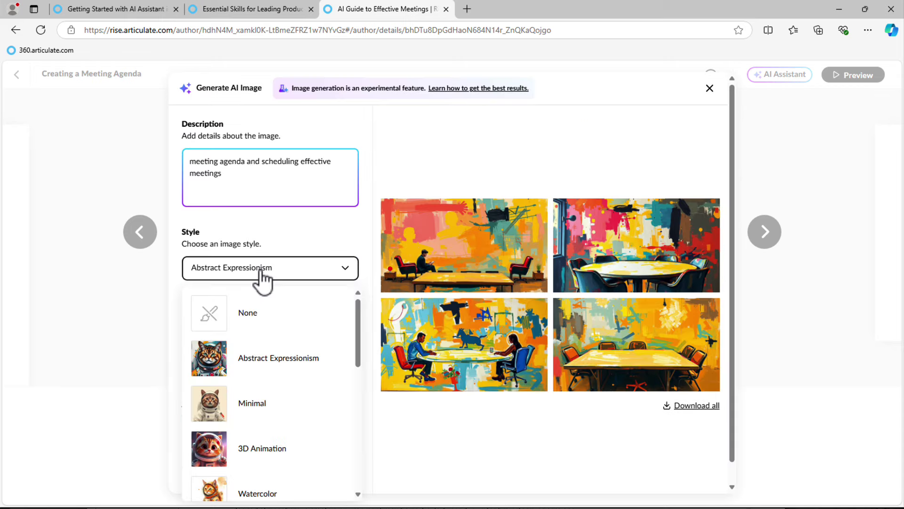
{"action": "scroll", "coordinate": [279, 452], "scroll_direction": "down", "scroll_amount": 1}
{"action": "left_click", "coordinate": [279, 445]}
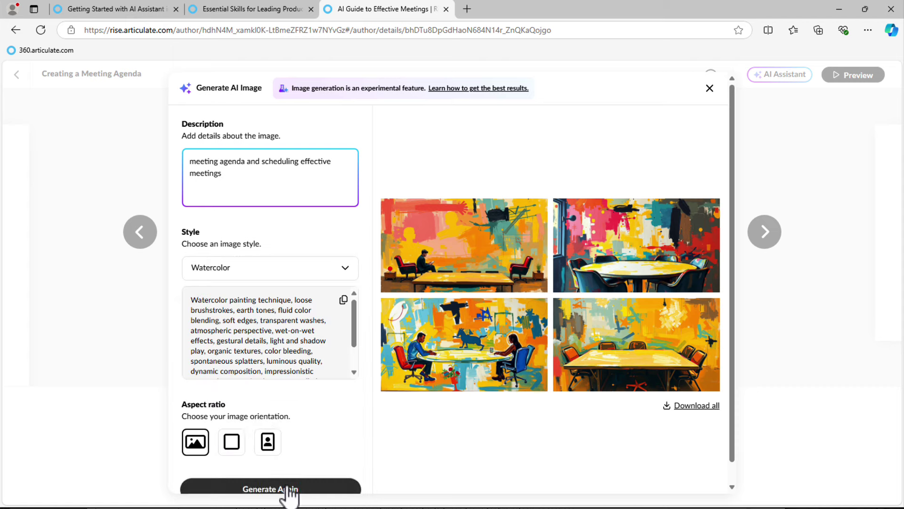
{"action": "left_click", "coordinate": [291, 487]}
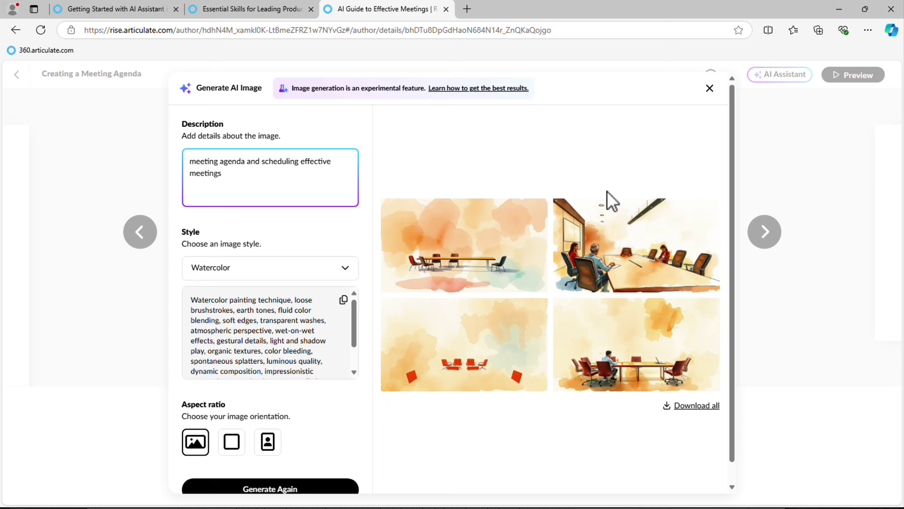
{"action": "left_click", "coordinate": [637, 257]}
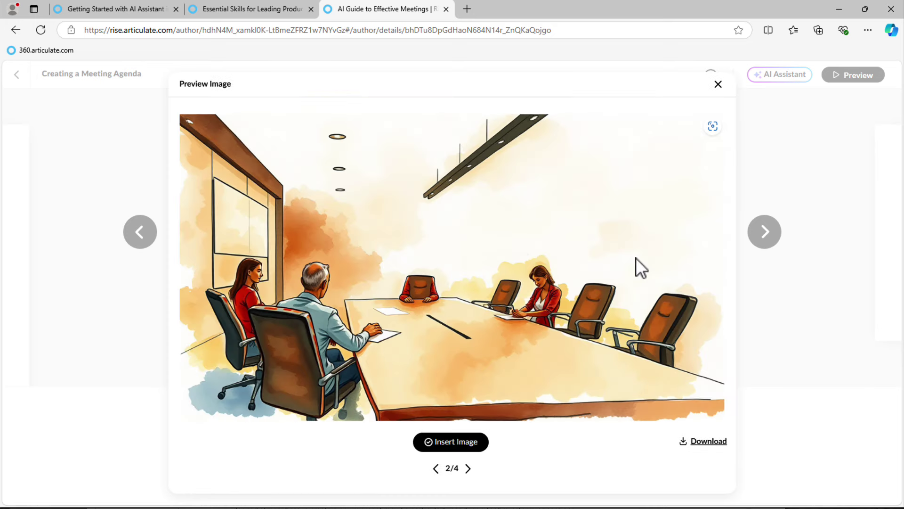
{"action": "key", "text": "Escape"}
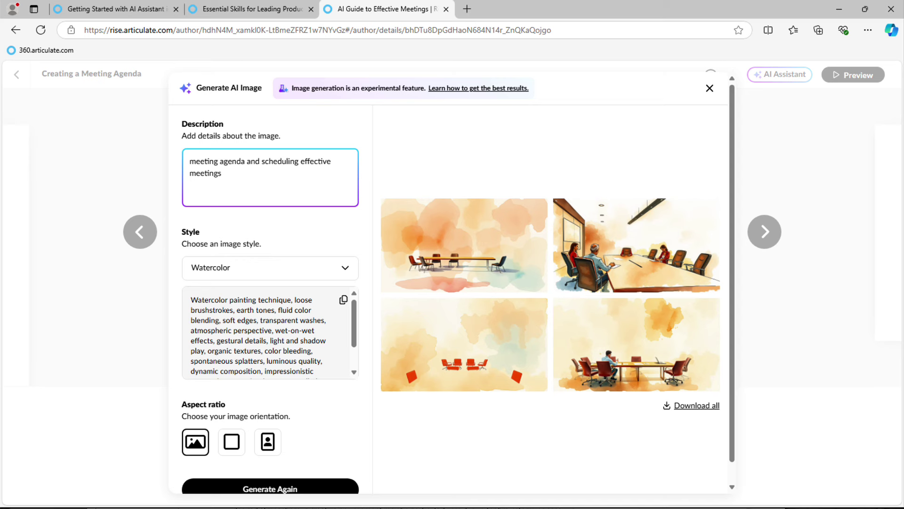
Switch to a blank text editor document and paste the Watercolor style prompt into it.
{"action": "left_click_drag", "start_coordinate": [377, 503], "coordinate": [426, 73]}
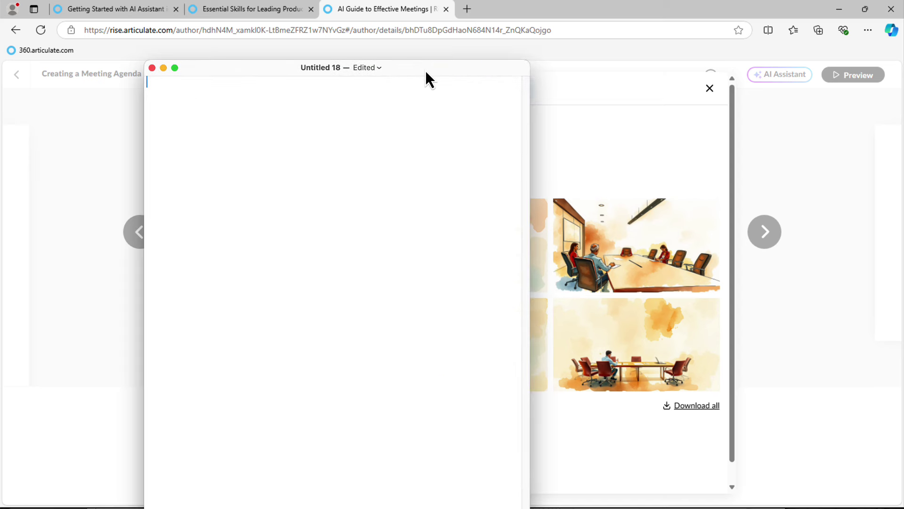
{"action": "type", "text": "Watercolor painting technique, loose brushstrokes, earth tones, fluid color blending, soft edges, transparent washes, atmospheric perspective, wet-on-wet effects, gestural details, light and shadow play, organic textures, color bleeding, spontaneous splatters, luminous quality, dynamic composition, impressionistic approach, suggestive forms, controlled color runs, layered pigments, expressive line work."}
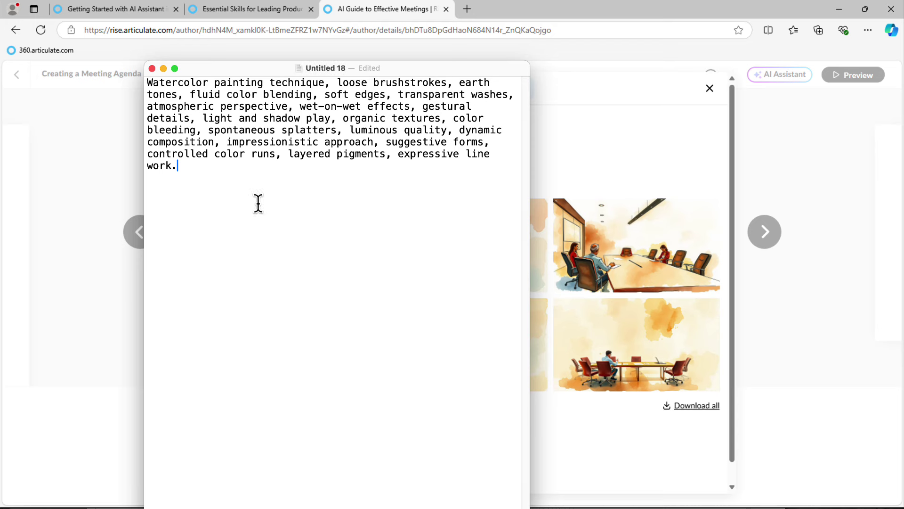
{"action": "left_click_drag", "start_coordinate": [253, 73], "coordinate": [223, 116]}
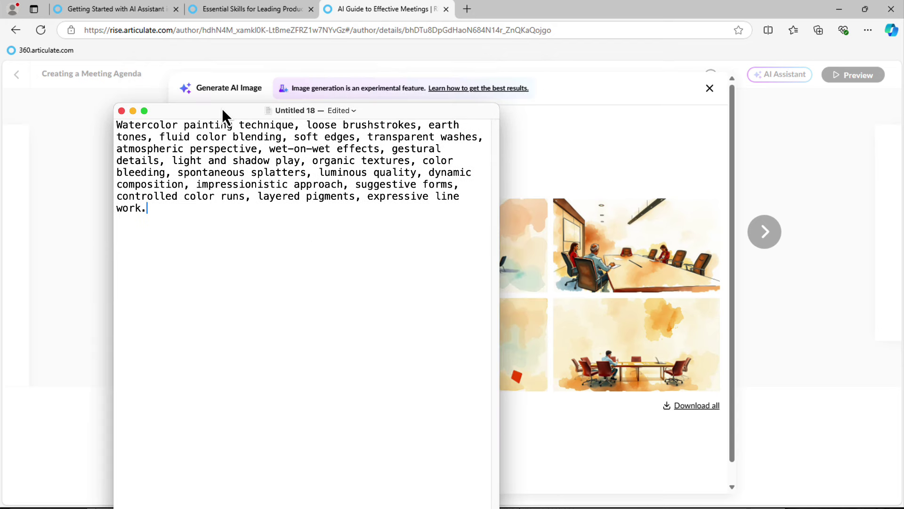
Replace "Watercolor" with "Oil" and "loose" with "harsh" in the prompt, and copy the whole text.
{"action": "double_click", "coordinate": [148, 125]}
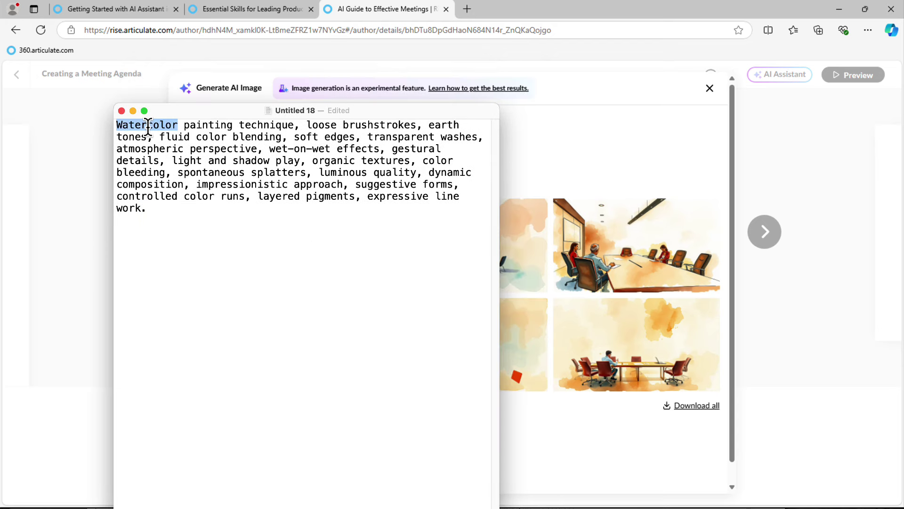
{"action": "type", "text": "Oil"}
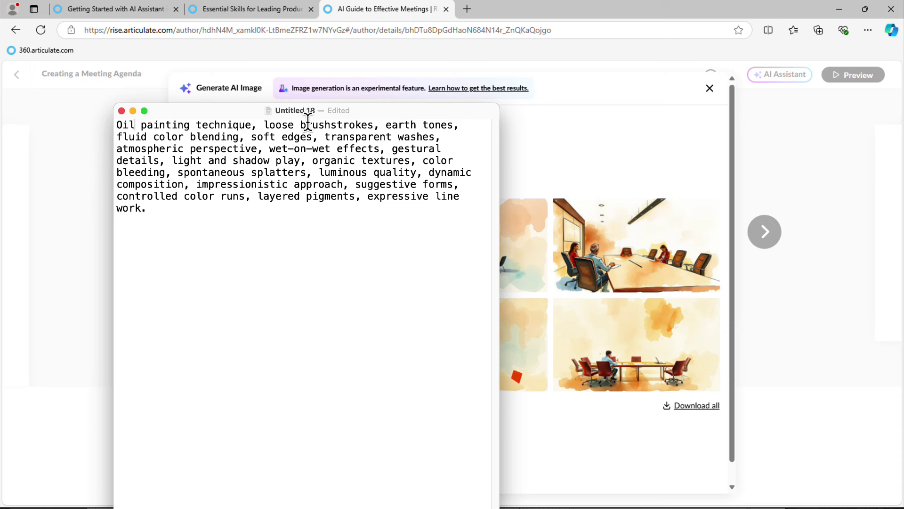
{"action": "double_click", "coordinate": [280, 126]}
{"action": "type", "text": "harsh"}
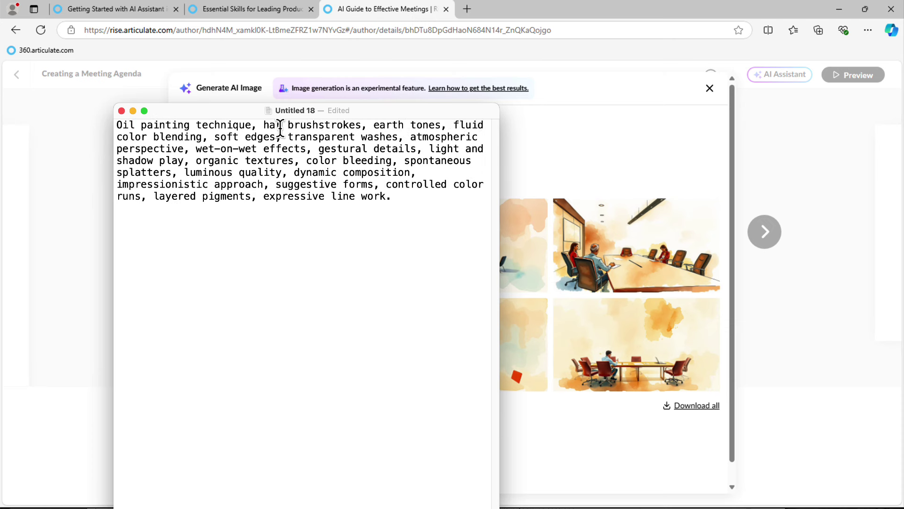
{"action": "key", "text": "super+a"}
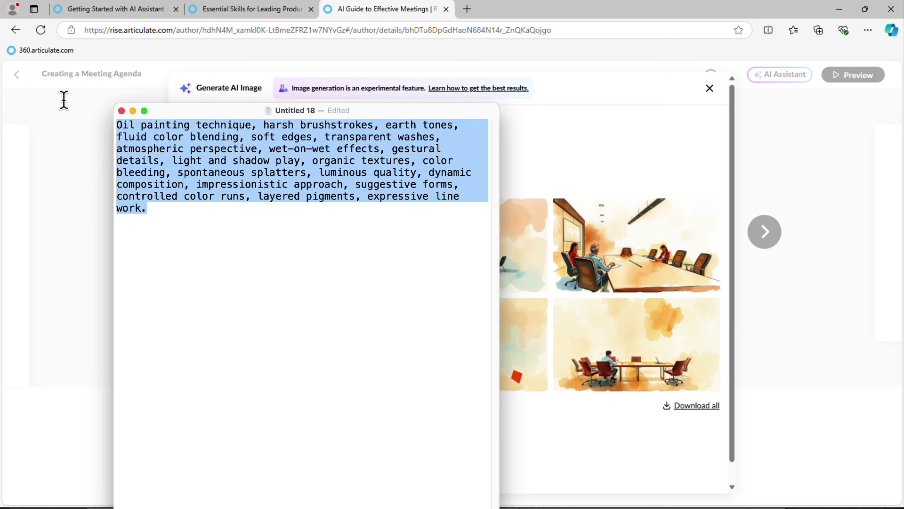
Return to Rise, set the image style to Custom and paste the oil painting prompt as its style description.
{"action": "left_click", "coordinate": [602, 137]}
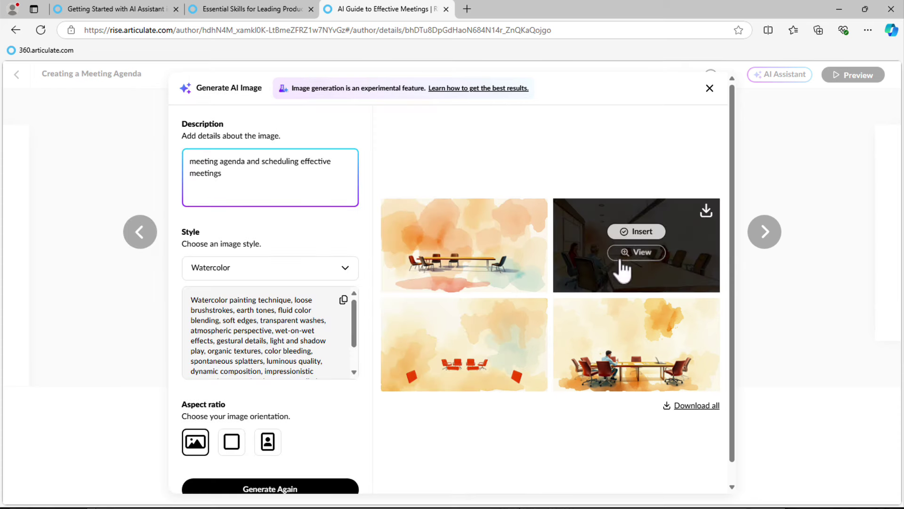
{"action": "left_click", "coordinate": [257, 276]}
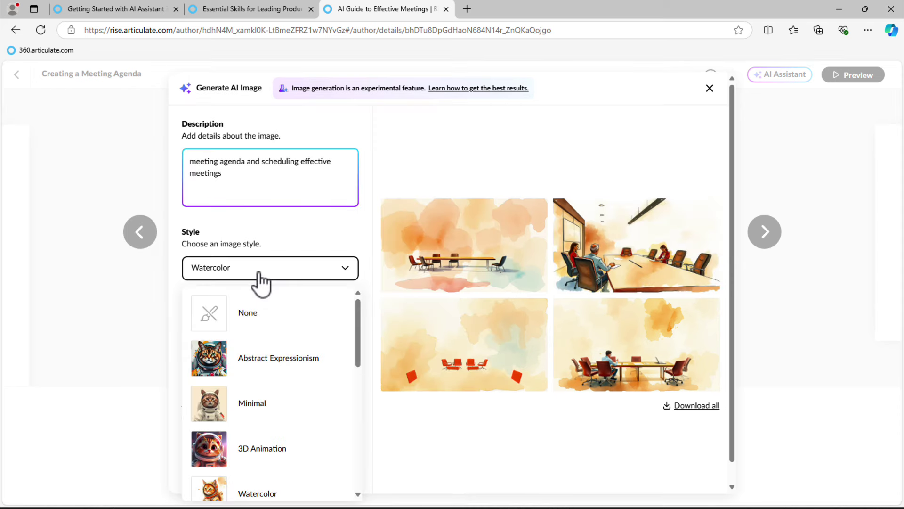
{"action": "scroll", "coordinate": [268, 320], "scroll_direction": "down", "scroll_amount": 5}
{"action": "left_click", "coordinate": [269, 483]}
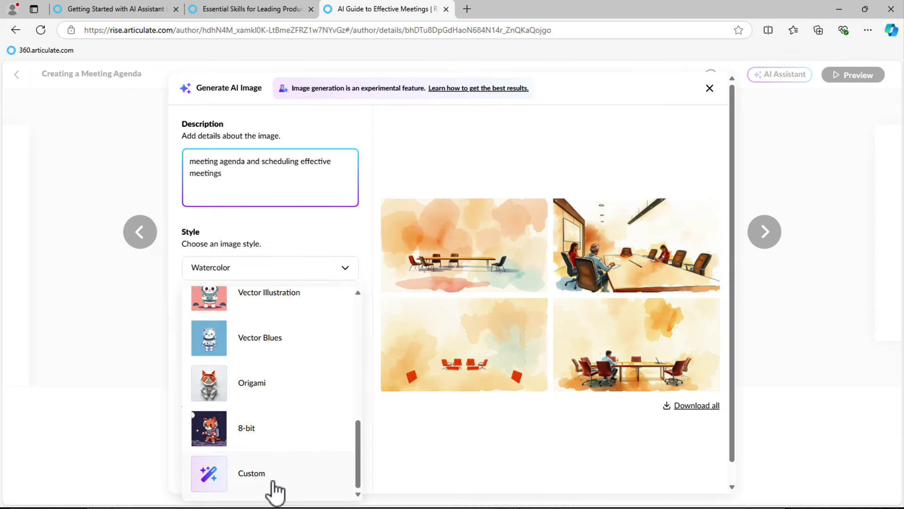
{"action": "left_click", "coordinate": [256, 336]}
{"action": "key", "text": "ctrl+v"}
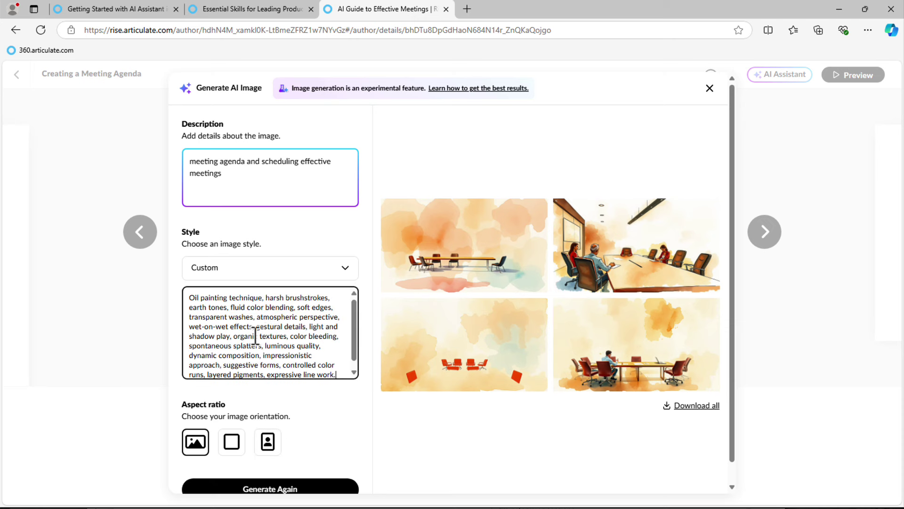
Generate the meeting images with the custom oil painting style and preview the third image at full size.
{"action": "left_click", "coordinate": [235, 278]}
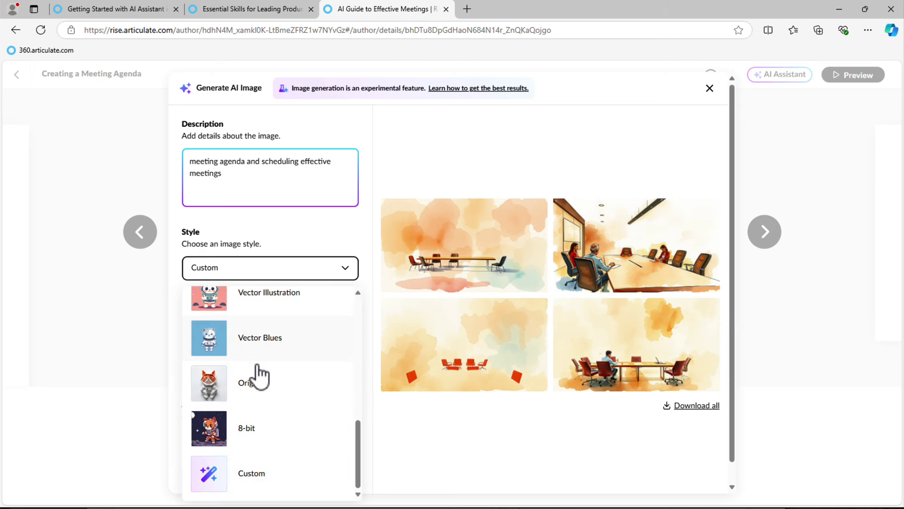
{"action": "left_click", "coordinate": [354, 244]}
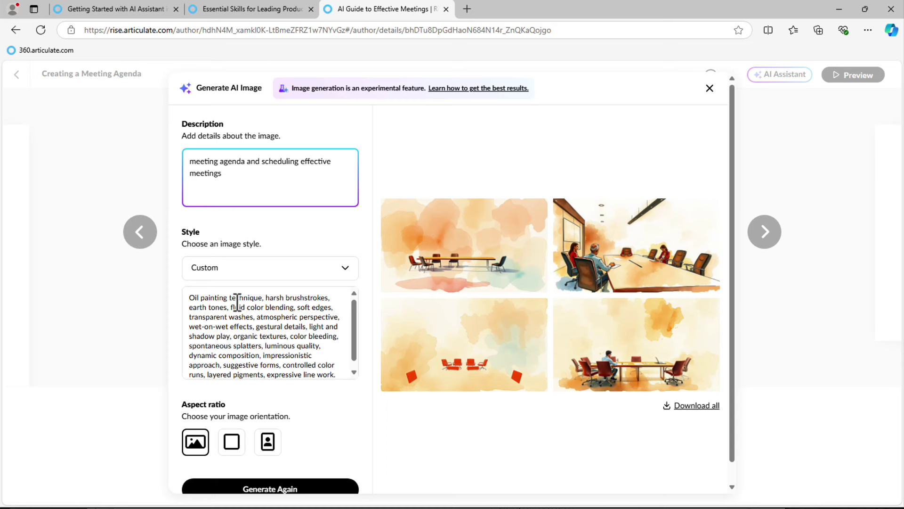
{"action": "scroll", "coordinate": [371, 314], "scroll_direction": "down", "scroll_amount": 1}
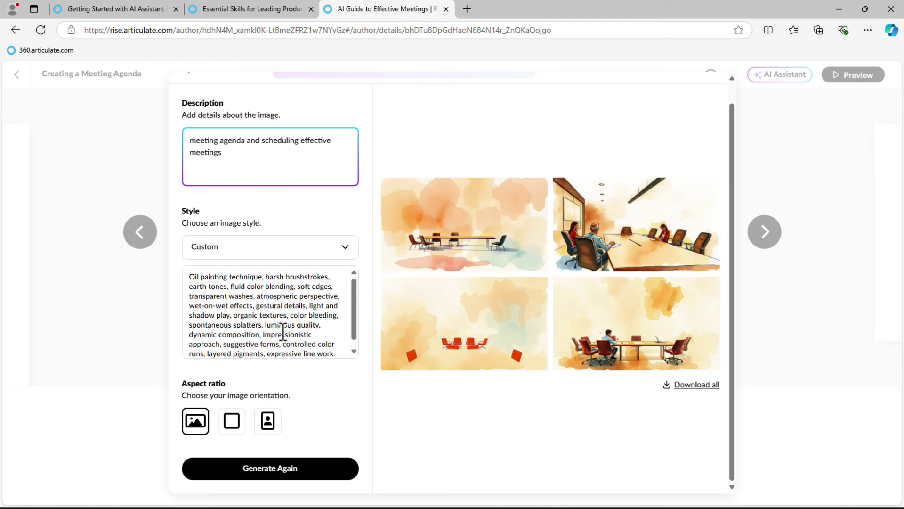
{"action": "left_click", "coordinate": [297, 468]}
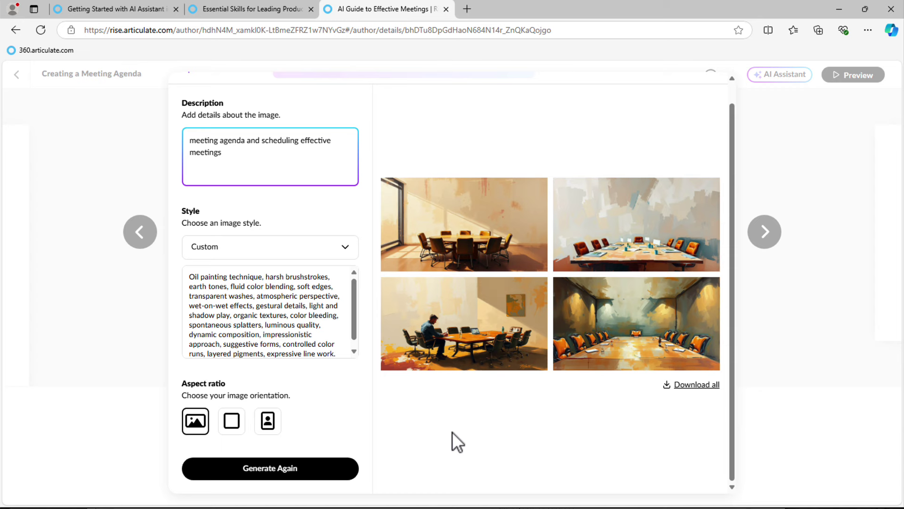
{"action": "left_click", "coordinate": [476, 331]}
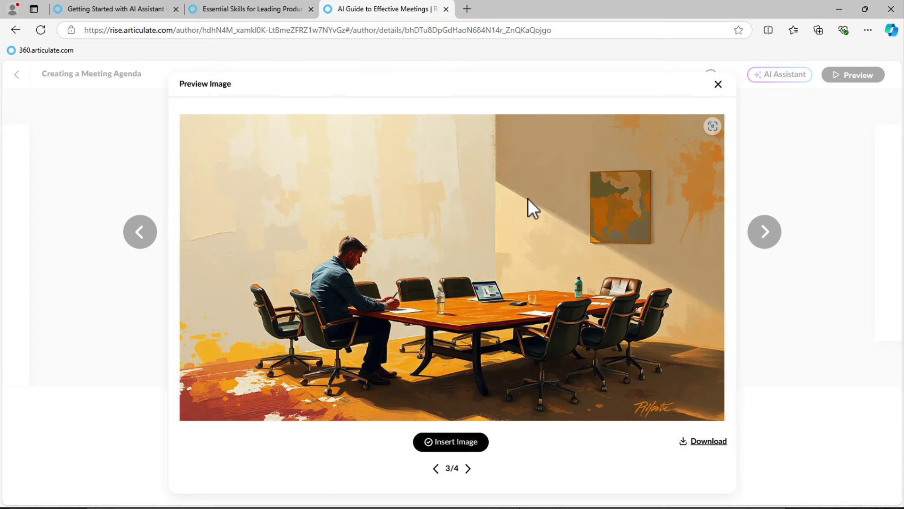
{"action": "key", "text": "Escape"}
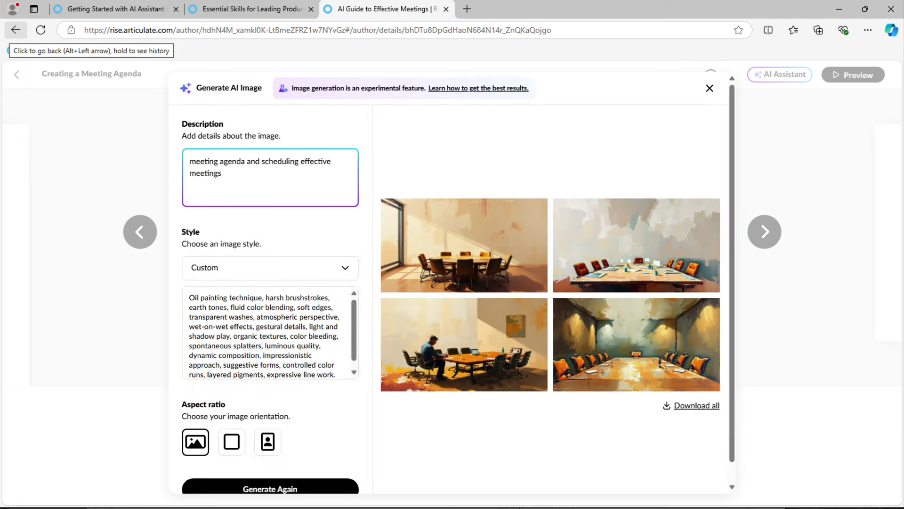
Replace the custom style with modern, artistic realism and polygonal design like a vintage National Park poster, with cool natural tones and subtle contrasts, and regenerate.
{"action": "left_click", "coordinate": [208, 335]}
{"action": "key", "text": "ctrl+a"}
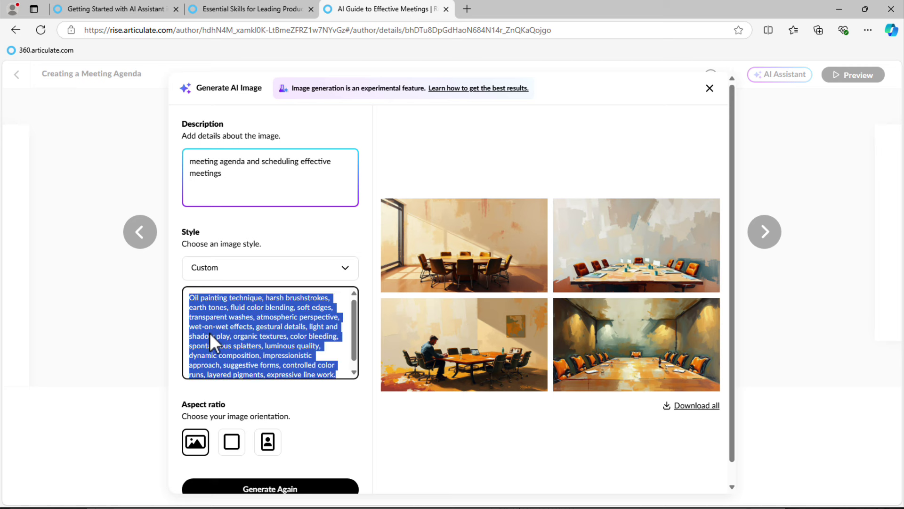
{"action": "type", "text": "Modern and artistic, blending realism with a polygonal design approach, reminiscent of a vintage National Park poster design  with a focus on cool natural tones and subtle contrasts"}
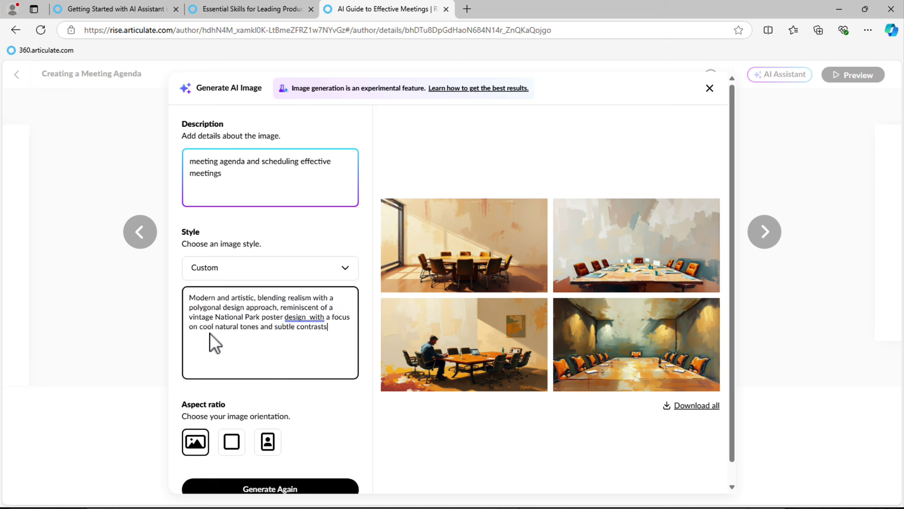
{"action": "left_click", "coordinate": [311, 319]}
{"action": "left_click", "coordinate": [326, 364]}
{"action": "left_click_drag", "start_coordinate": [223, 308], "coordinate": [347, 329]}
{"action": "left_click", "coordinate": [342, 339]}
{"action": "left_click", "coordinate": [317, 489]}
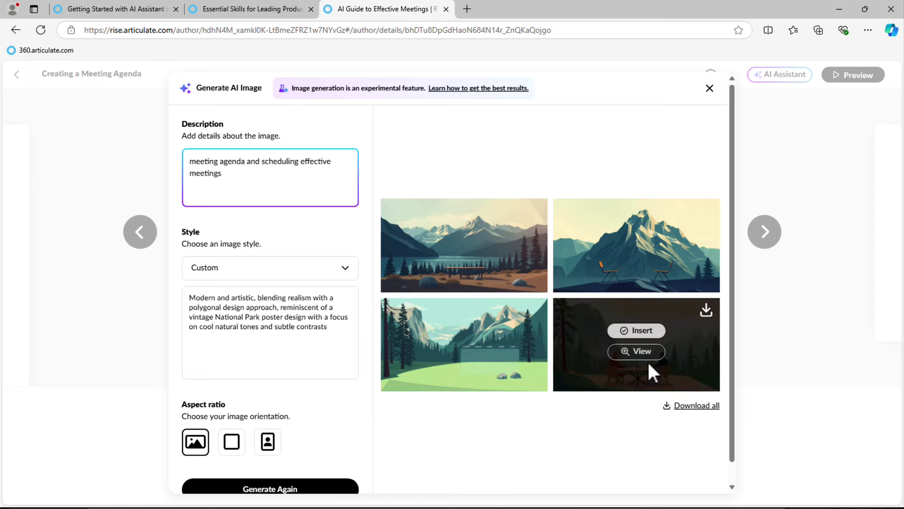
Preview the fourth National Park poster style image and insert it into the lesson.
{"action": "left_click", "coordinate": [646, 353]}
{"action": "left_click", "coordinate": [796, 387]}
{"action": "left_click", "coordinate": [650, 332]}
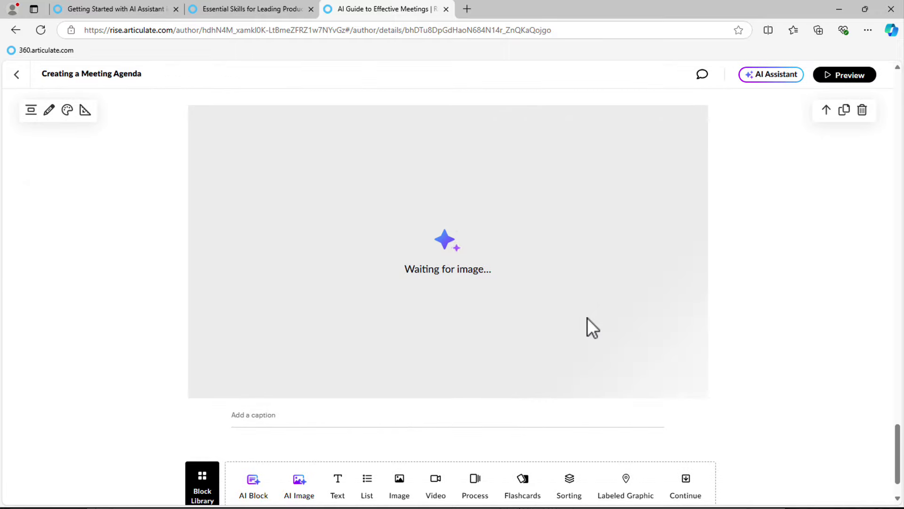
Open the content of the Process block containing "Set an Agenda." for editing.
{"action": "scroll", "coordinate": [587, 317], "scroll_direction": "up", "scroll_amount": 3}
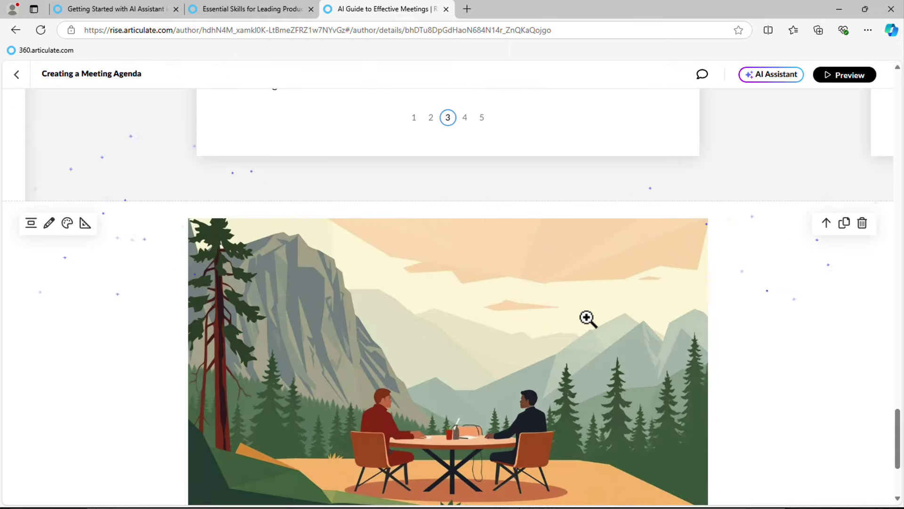
{"action": "scroll", "coordinate": [588, 319], "scroll_direction": "up", "scroll_amount": 6}
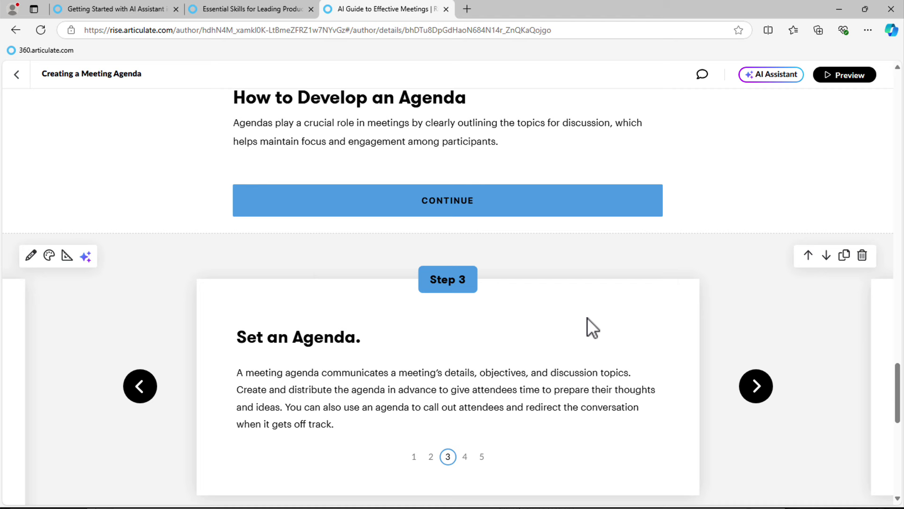
{"action": "left_click_drag", "start_coordinate": [248, 373], "coordinate": [320, 376]}
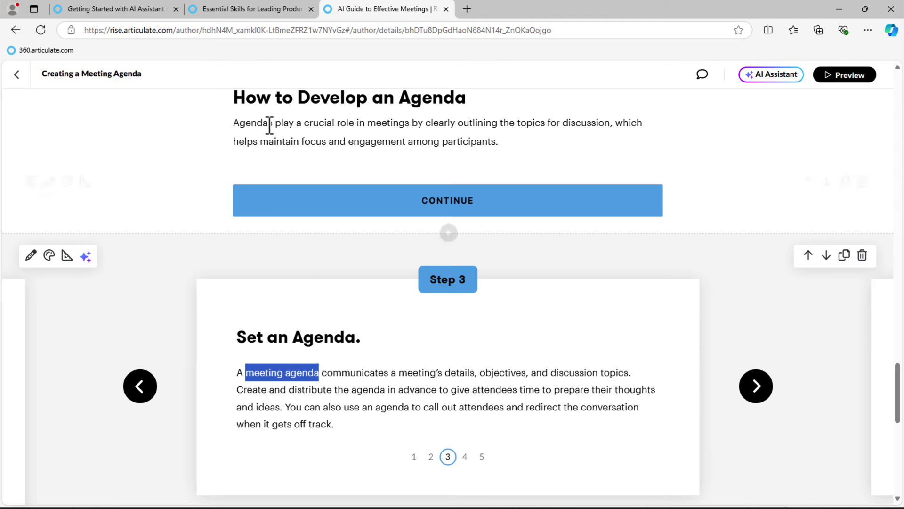
{"action": "scroll", "coordinate": [269, 132], "scroll_direction": "up", "scroll_amount": 1}
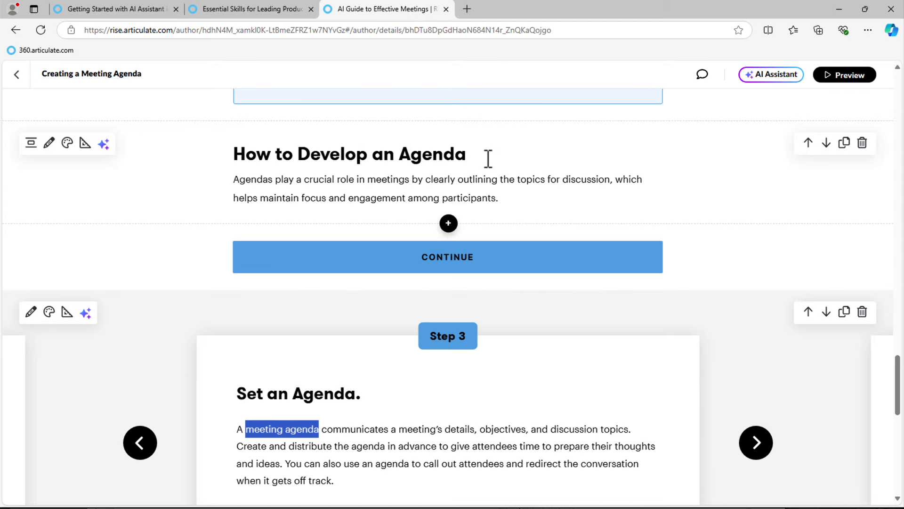
{"action": "left_click_drag", "start_coordinate": [486, 158], "coordinate": [310, 153]}
{"action": "left_click", "coordinate": [252, 184]}
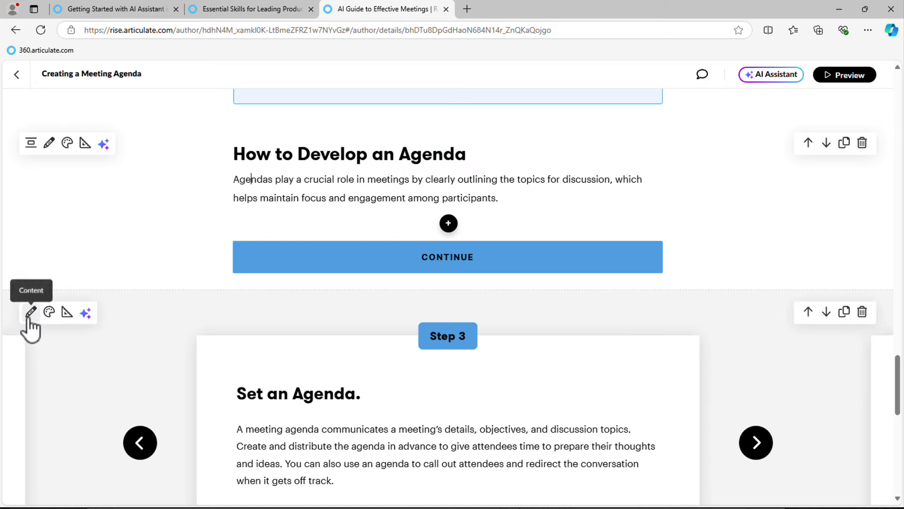
{"action": "left_click", "coordinate": [29, 312]}
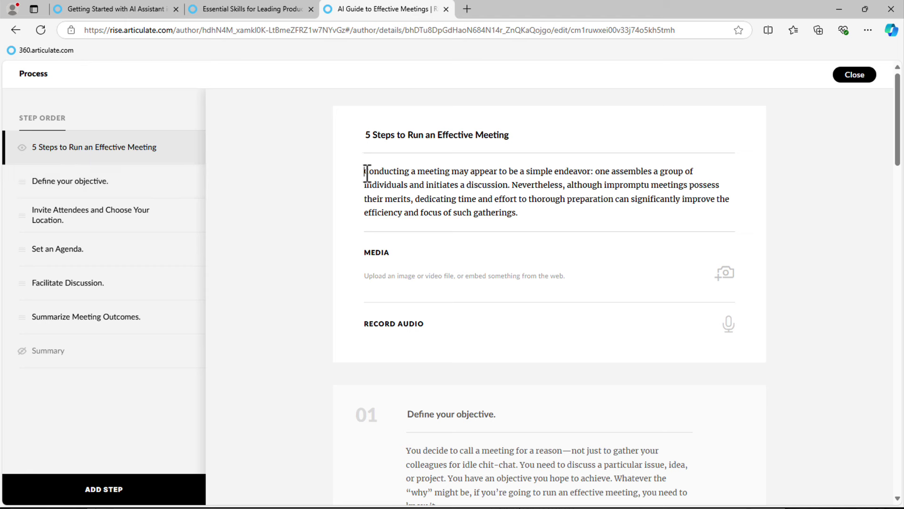
Create and copy an AI image prompt from the intro words "Conducting a meeting", discarding the text edit and closing the Process editor.
{"action": "left_click_drag", "start_coordinate": [366, 172], "coordinate": [452, 172]}
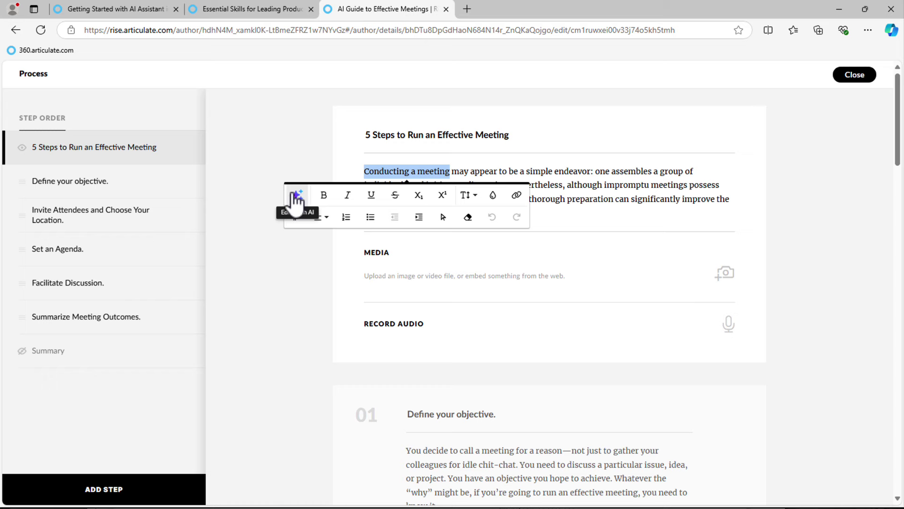
{"action": "left_click", "coordinate": [296, 199]}
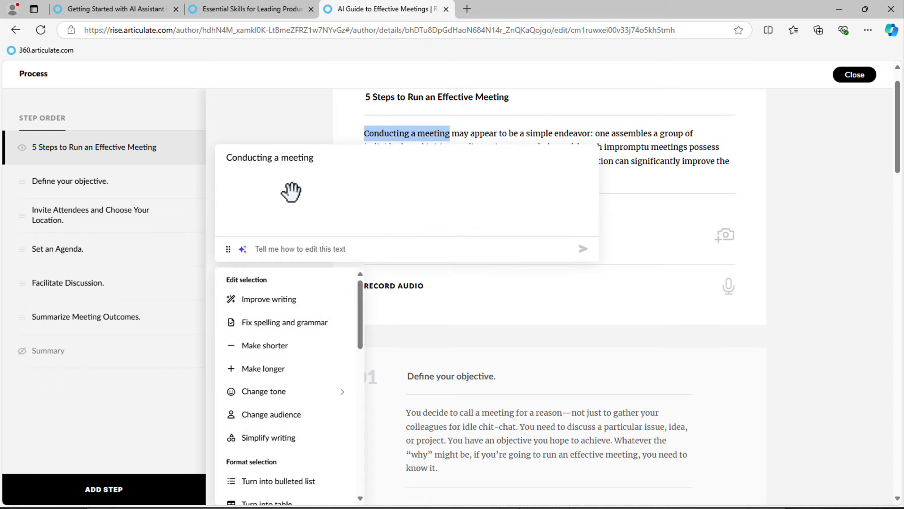
{"action": "scroll", "coordinate": [330, 466], "scroll_direction": "down", "scroll_amount": 8}
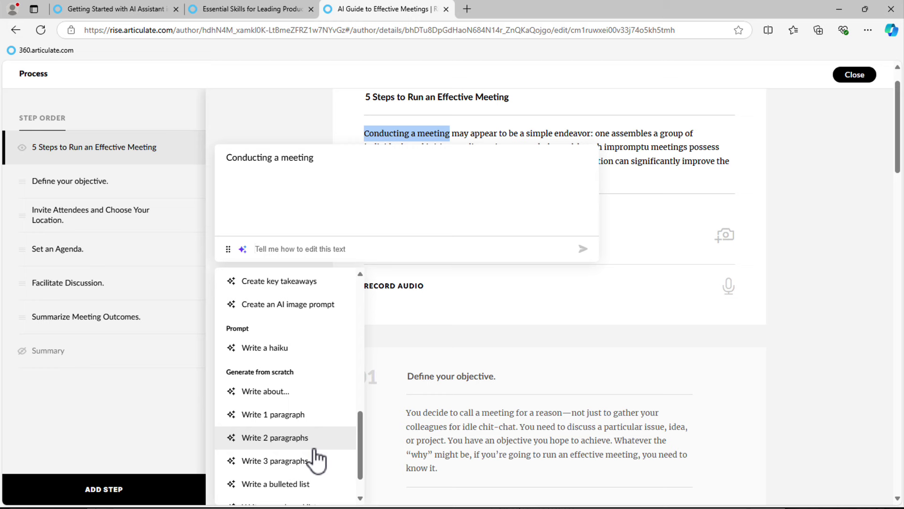
{"action": "left_click", "coordinate": [259, 305]}
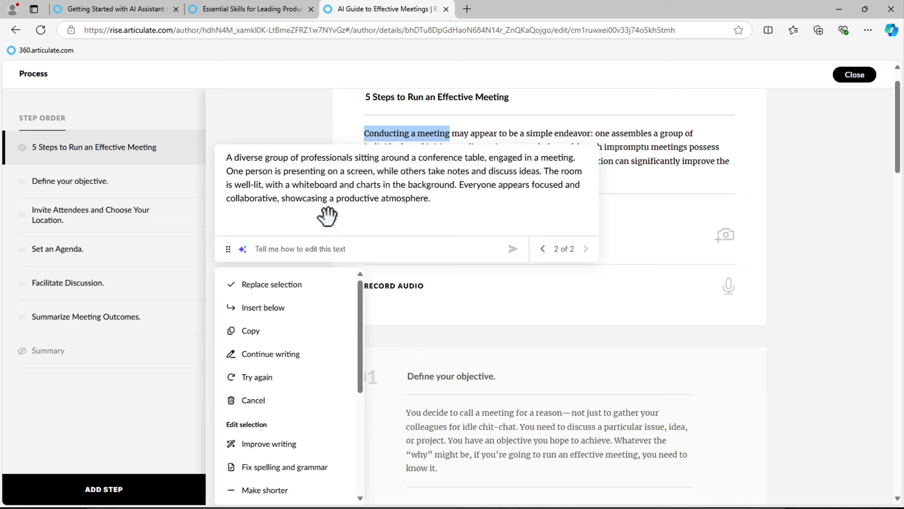
{"action": "left_click", "coordinate": [259, 331]}
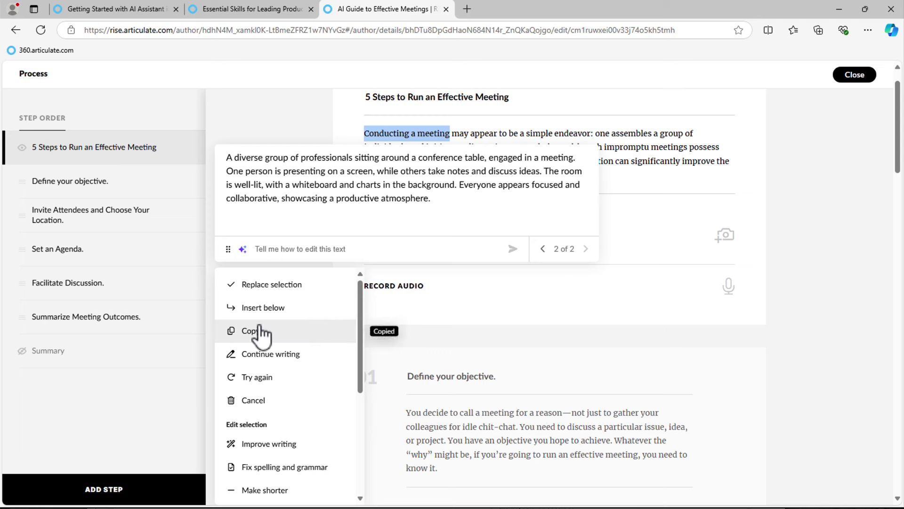
{"action": "left_click", "coordinate": [246, 401]}
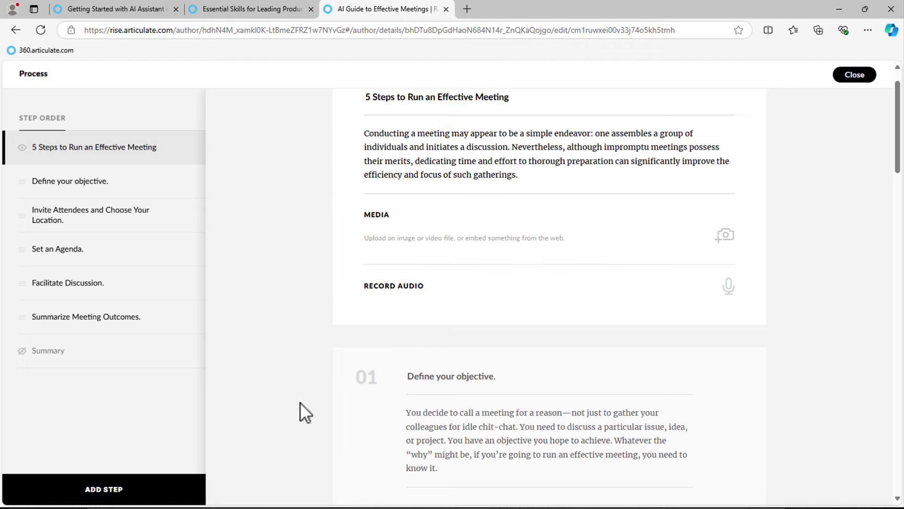
{"action": "left_click", "coordinate": [858, 82]}
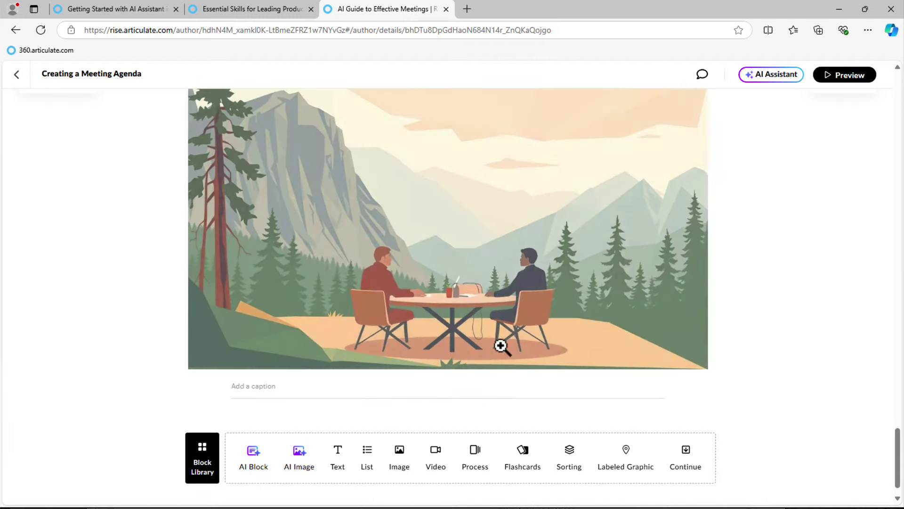
Start replacing the mountain meeting image with an AI-generated one, using the copied prompt as its description.
{"action": "left_click", "coordinate": [285, 239]}
{"action": "left_click", "coordinate": [288, 240]}
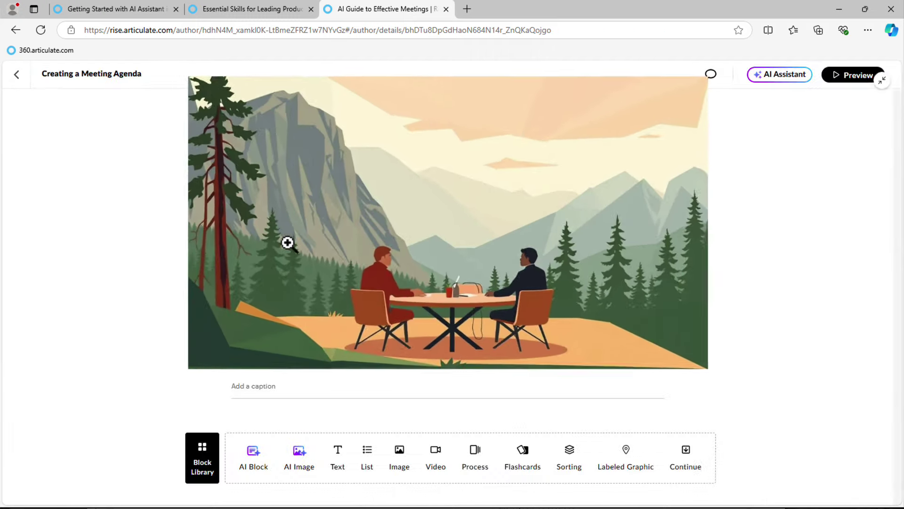
{"action": "scroll", "coordinate": [287, 243], "scroll_direction": "up", "scroll_amount": 2}
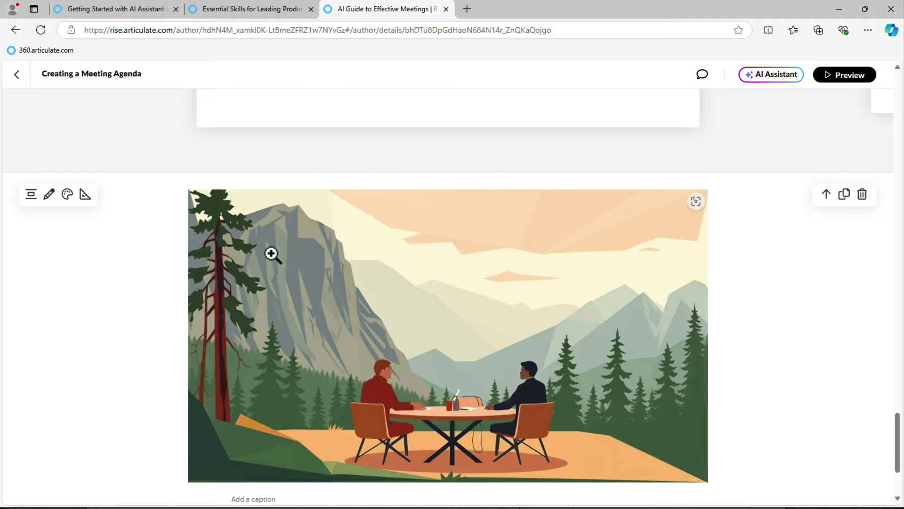
{"action": "left_click", "coordinate": [48, 197]}
{"action": "left_click", "coordinate": [313, 126]}
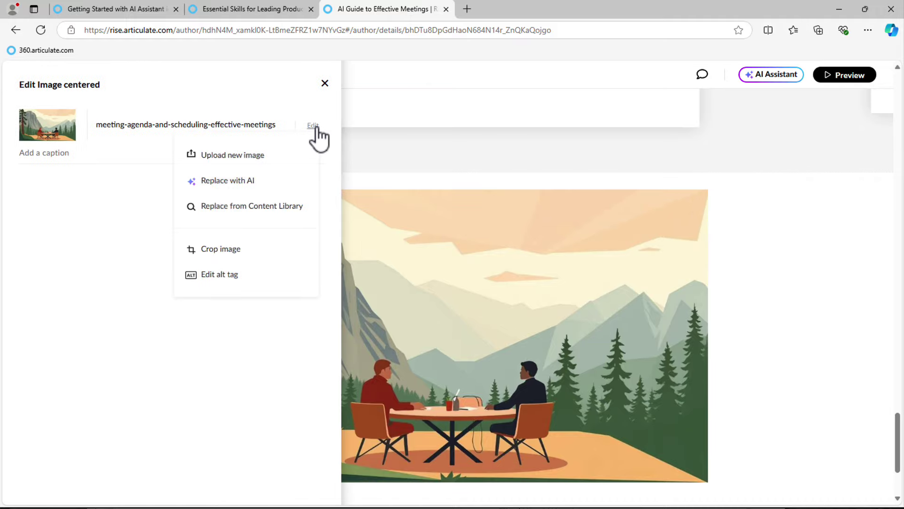
{"action": "left_click", "coordinate": [241, 185]}
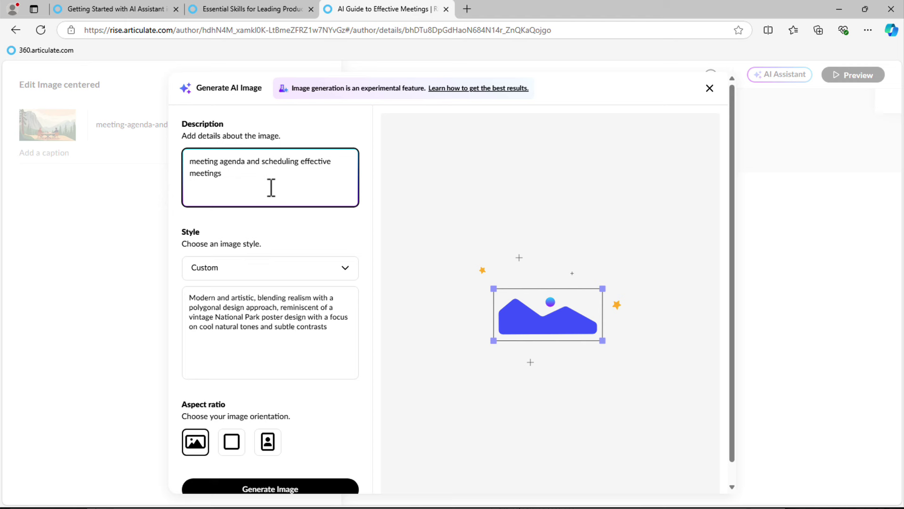
{"action": "key", "text": "ctrl+a"}
{"action": "key", "text": "ctrl+v"}
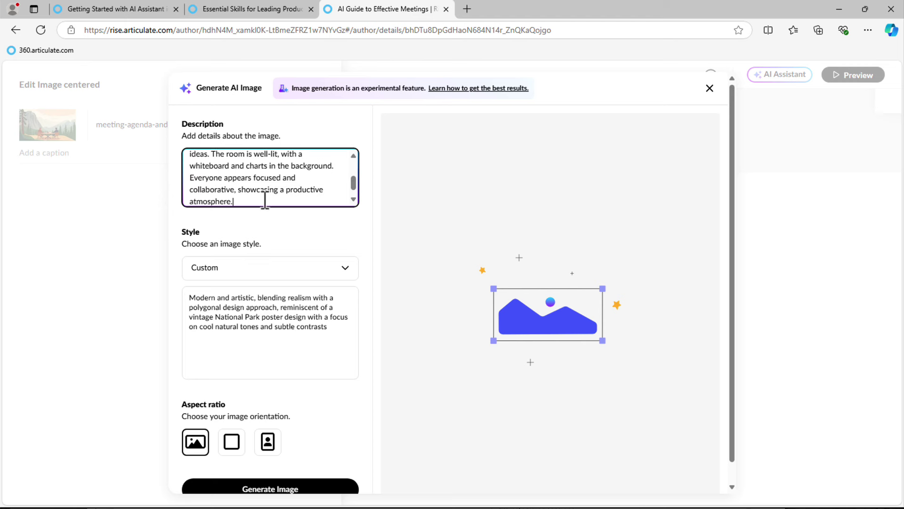
Set the image style to Watercolor and generate the images.
{"action": "left_click", "coordinate": [262, 267]}
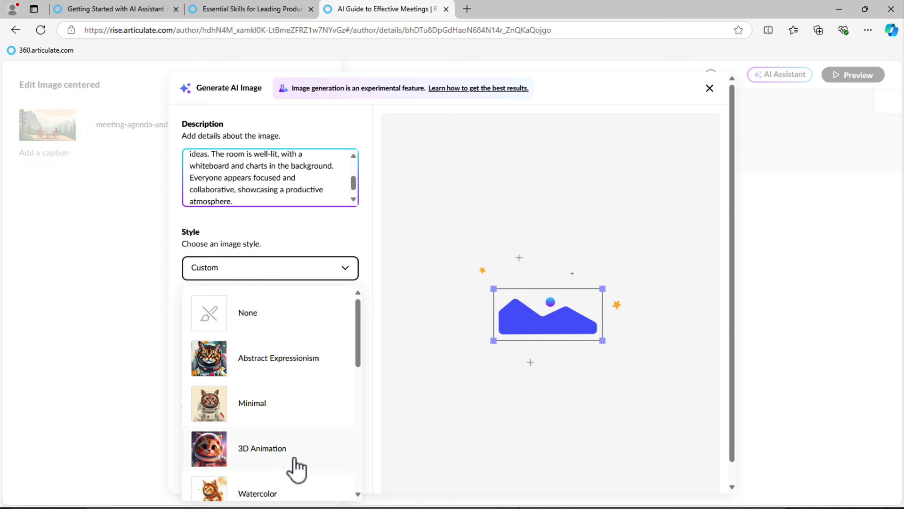
{"action": "left_click", "coordinate": [284, 495]}
{"action": "left_click", "coordinate": [292, 490]}
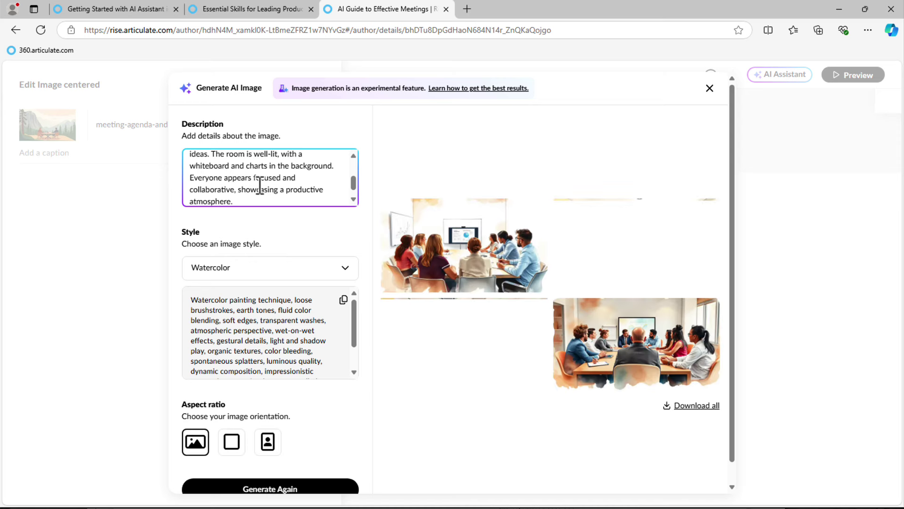
Review the pasted image description and preview the first watercolor image at full size.
{"action": "scroll", "coordinate": [261, 183], "scroll_direction": "up", "scroll_amount": 3}
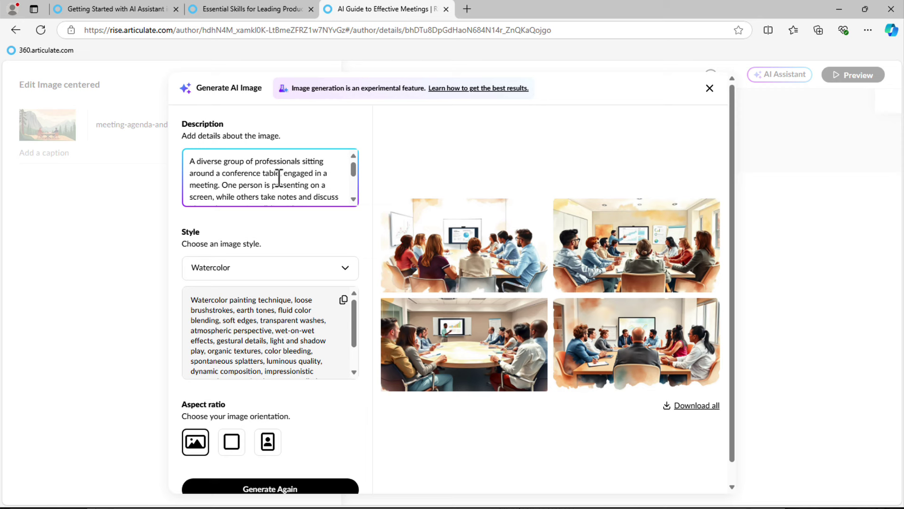
{"action": "left_click_drag", "start_coordinate": [208, 161], "coordinate": [301, 180]}
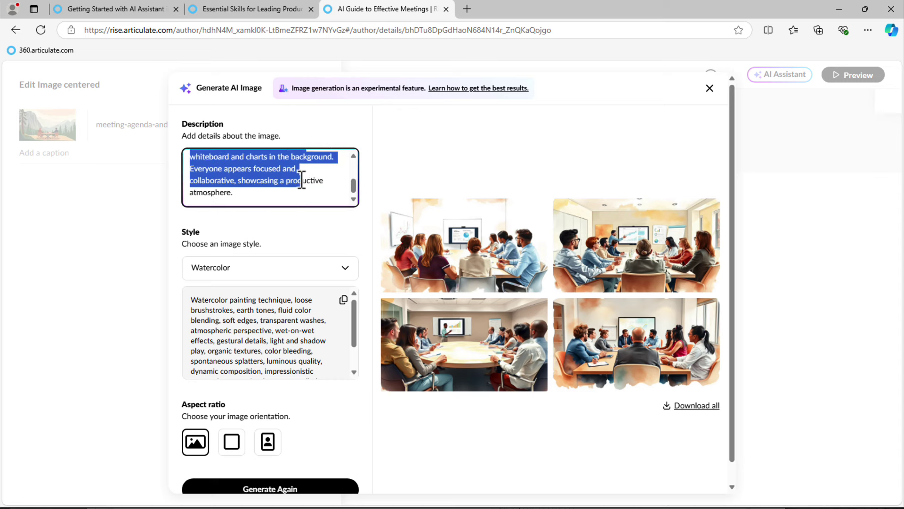
{"action": "left_click", "coordinate": [302, 181]}
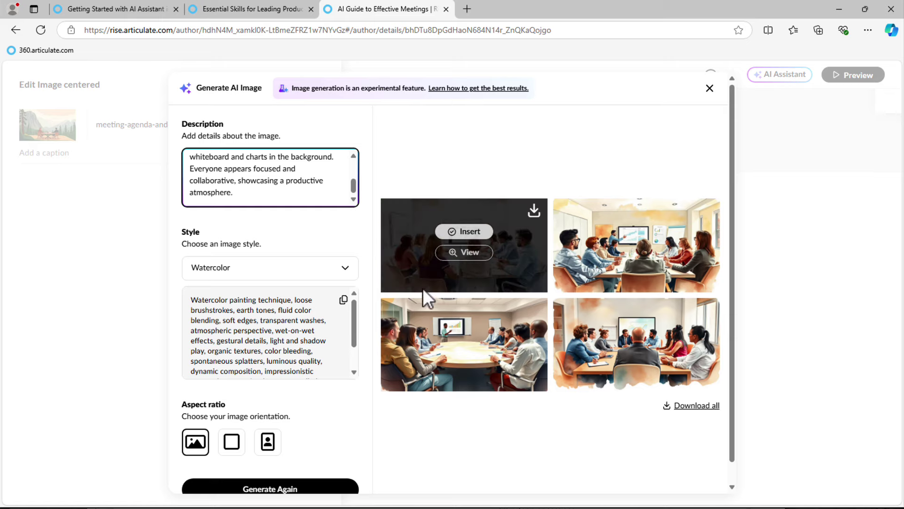
{"action": "left_click", "coordinate": [468, 252]}
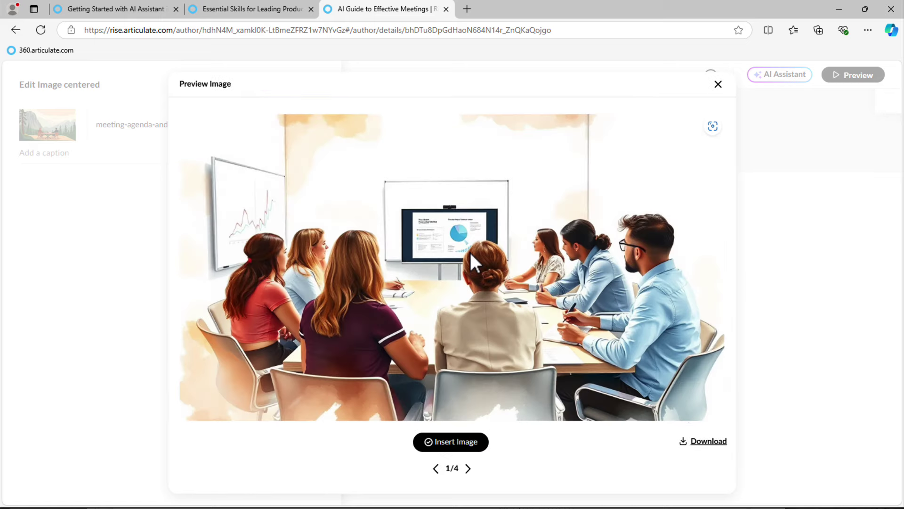
{"action": "key", "text": "Escape"}
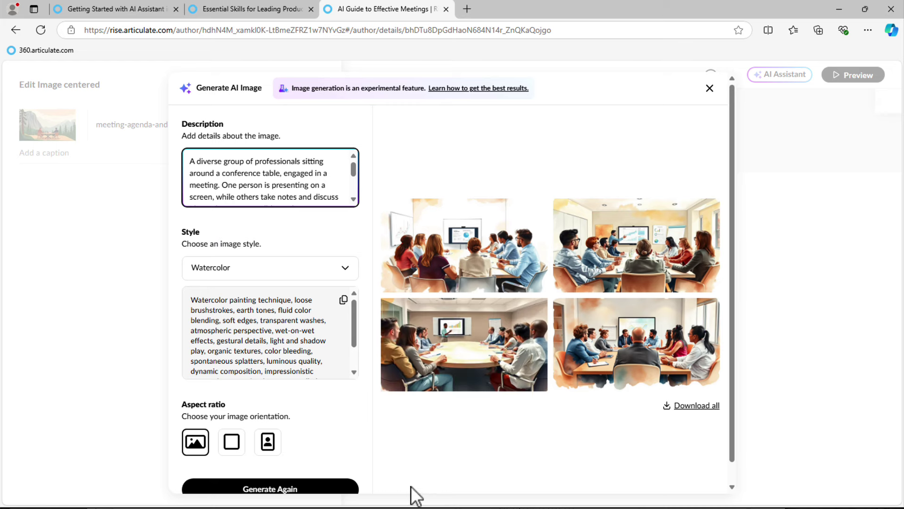
{"action": "key", "text": "super+Tab"}
{"action": "left_click", "coordinate": [227, 228]}
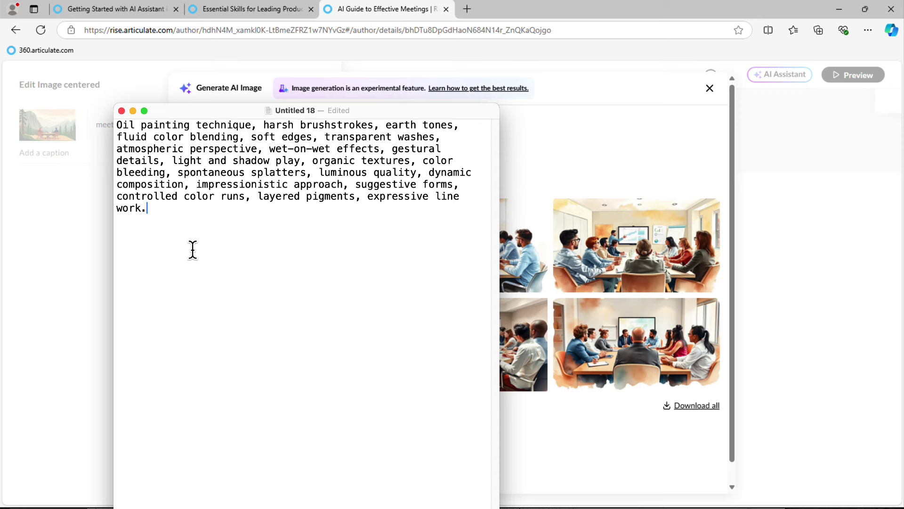
{"action": "left_click", "coordinate": [582, 157]}
Switch the image style to Custom with the vintage National Park poster description and regenerate the images.
{"action": "mouse_move", "coordinate": [444, 316]}
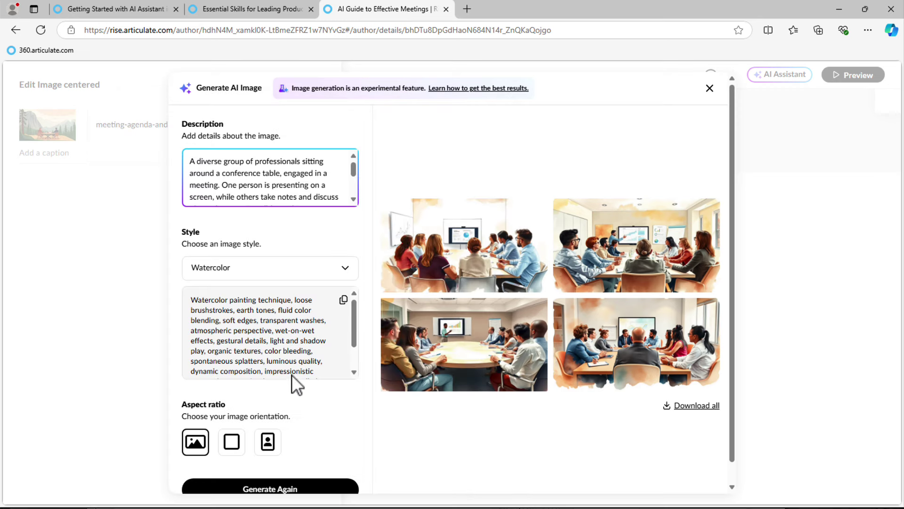
{"action": "left_click", "coordinate": [293, 275]}
{"action": "scroll", "coordinate": [283, 405], "scroll_direction": "down", "scroll_amount": 5}
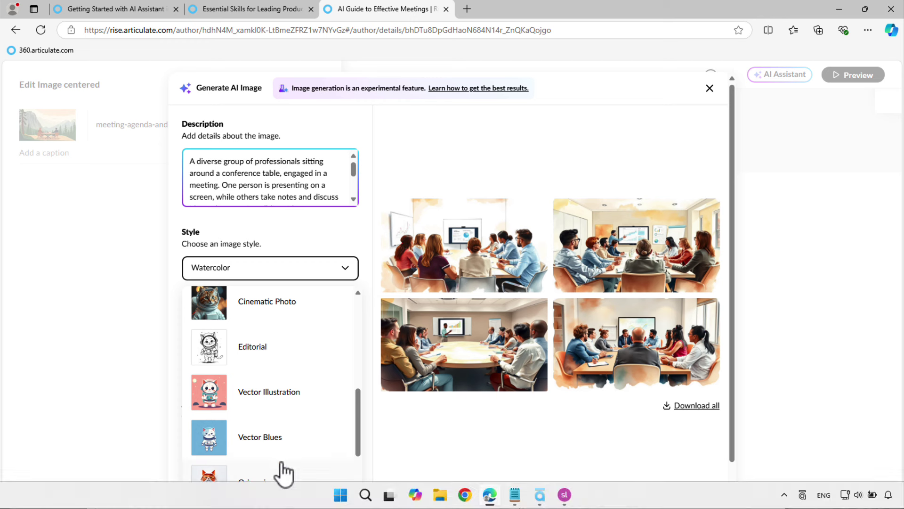
{"action": "scroll", "coordinate": [287, 442], "scroll_direction": "down", "scroll_amount": 2}
{"action": "left_click", "coordinate": [262, 471]}
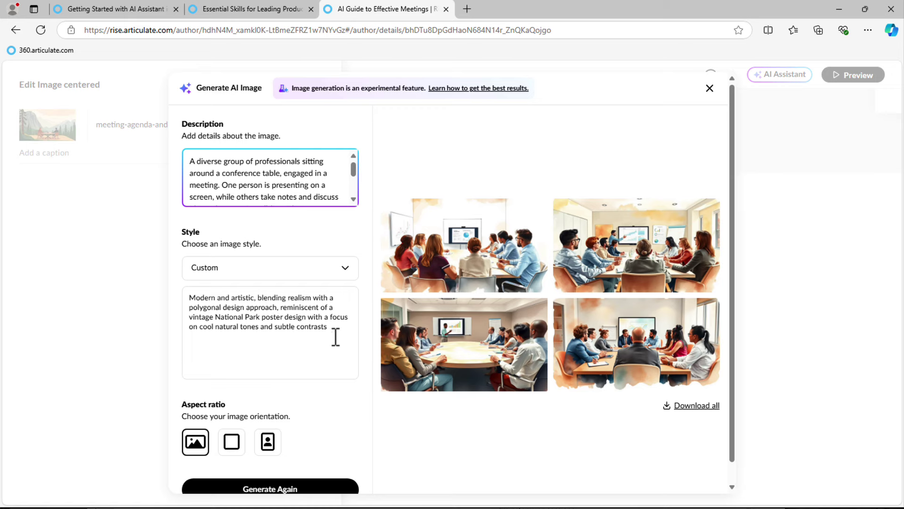
{"action": "left_click", "coordinate": [314, 488]}
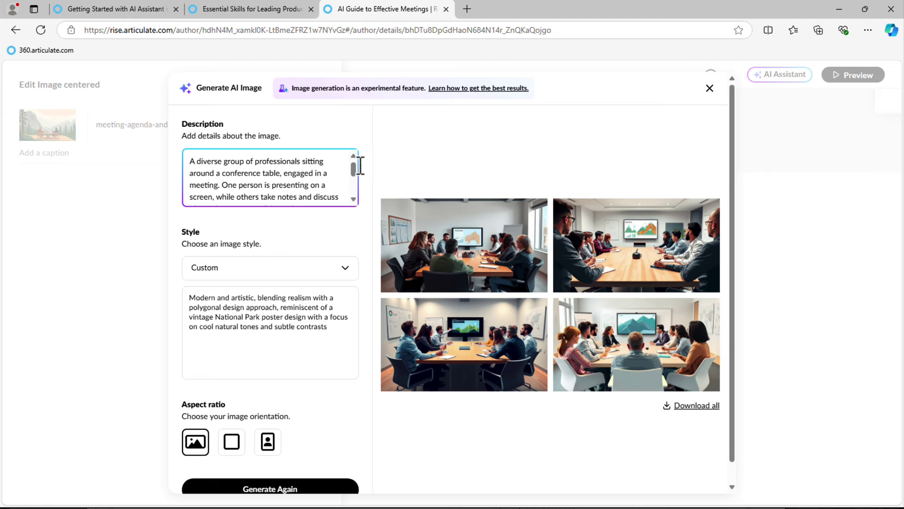
Preview the fourth custom-style conference room image and insert it as the replacement image.
{"action": "left_click_drag", "start_coordinate": [354, 171], "coordinate": [355, 143]}
{"action": "left_click", "coordinate": [242, 302]}
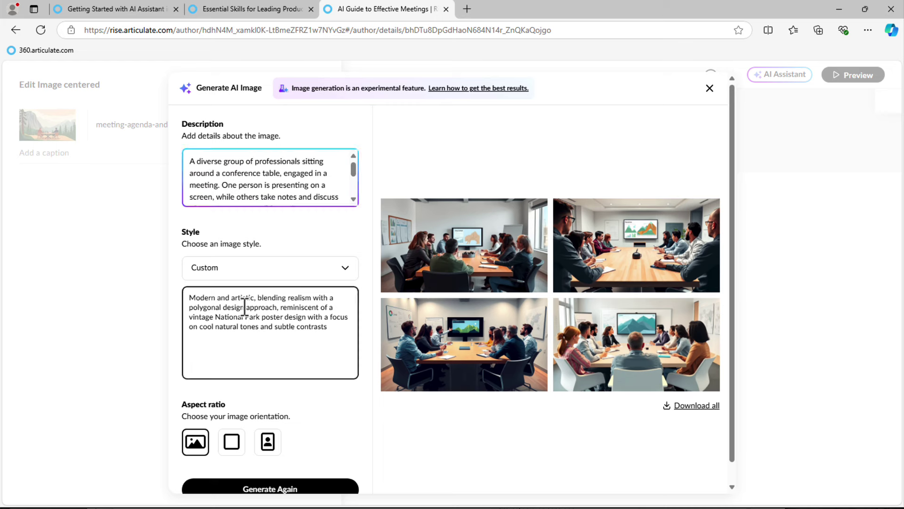
{"action": "left_click", "coordinate": [641, 355]}
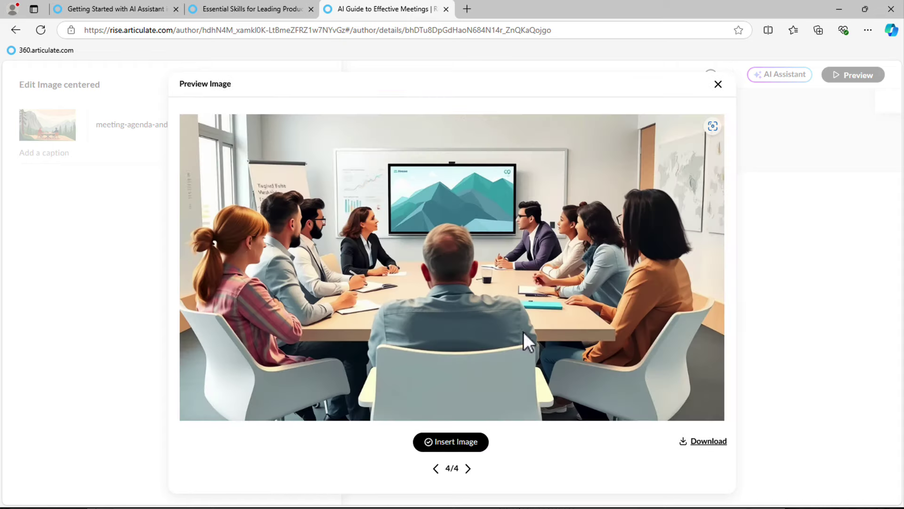
{"action": "key", "text": "Escape"}
{"action": "mouse_move", "coordinate": [669, 349]}
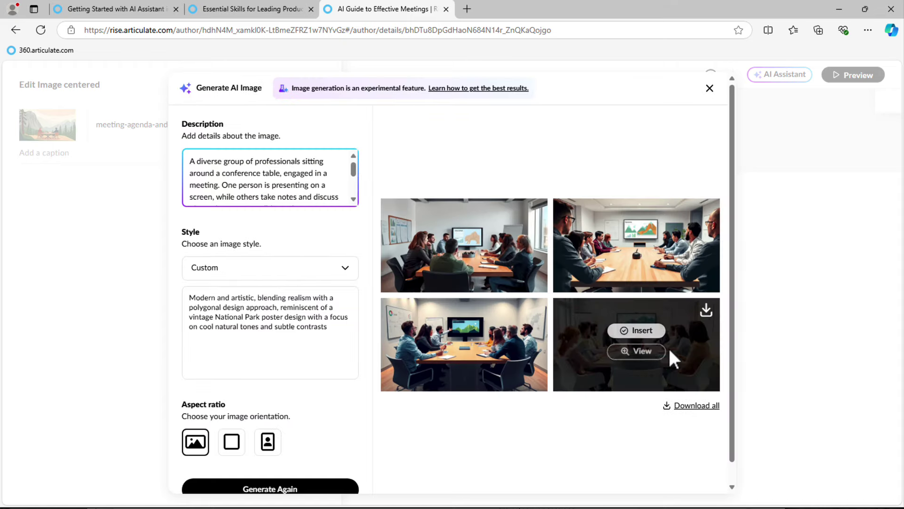
{"action": "left_click", "coordinate": [637, 330]}
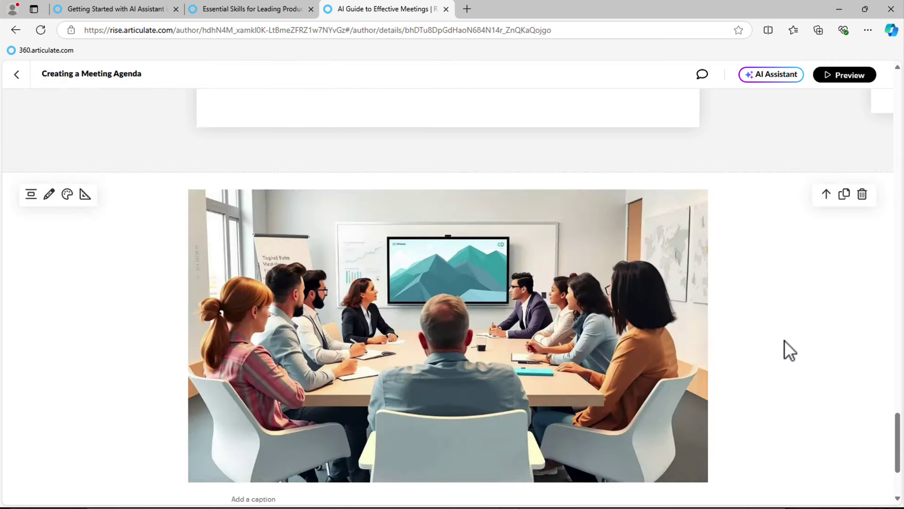
Return to the course outline and open the Group Facilitation Techniques lesson for editing.
{"action": "scroll", "coordinate": [784, 340], "scroll_direction": "down", "scroll_amount": 2}
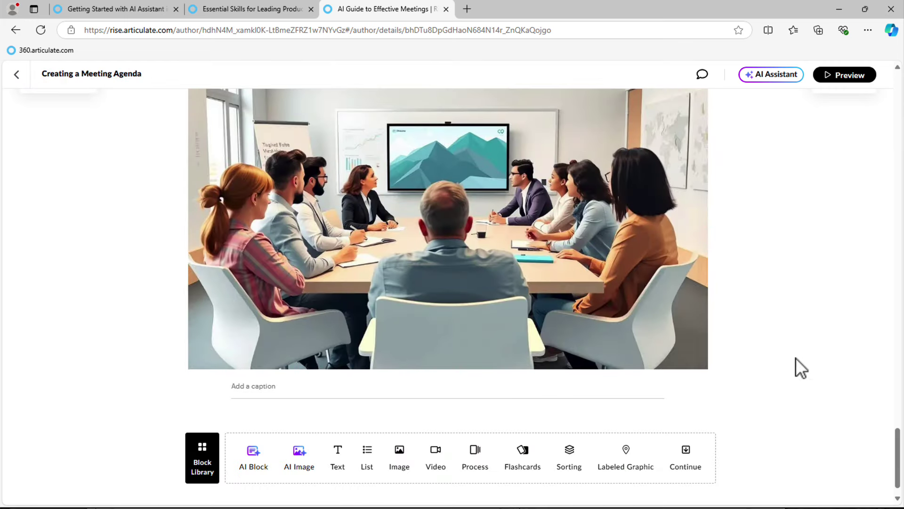
{"action": "left_click", "coordinate": [17, 76]}
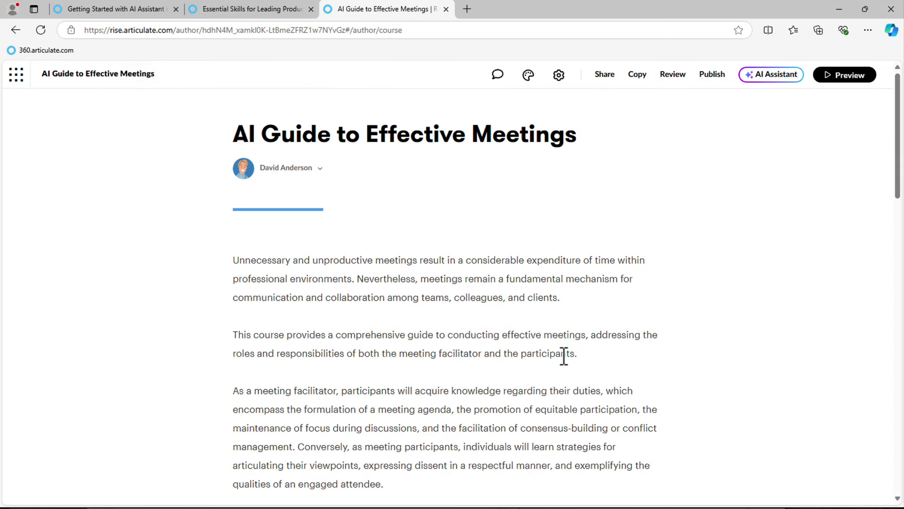
{"action": "scroll", "coordinate": [565, 356], "scroll_direction": "down", "scroll_amount": 8}
{"action": "scroll", "coordinate": [565, 358], "scroll_direction": "down", "scroll_amount": 4}
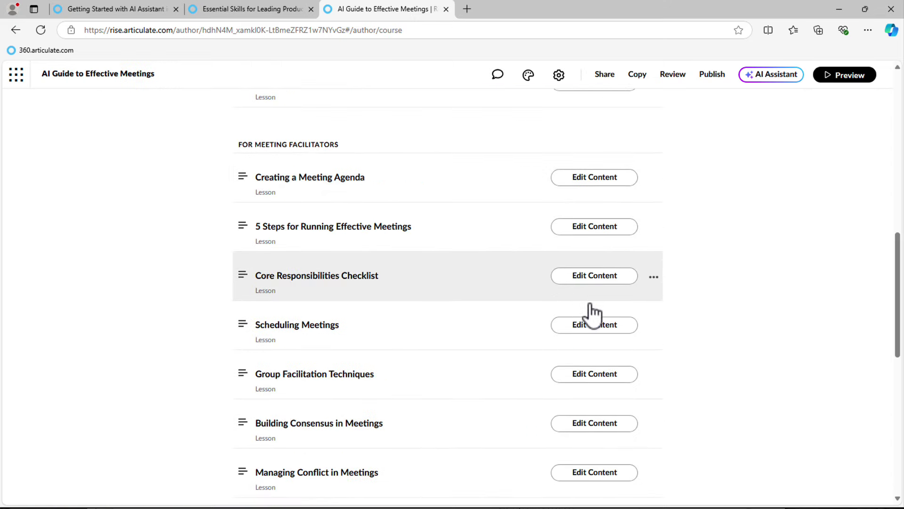
{"action": "left_click", "coordinate": [596, 374]}
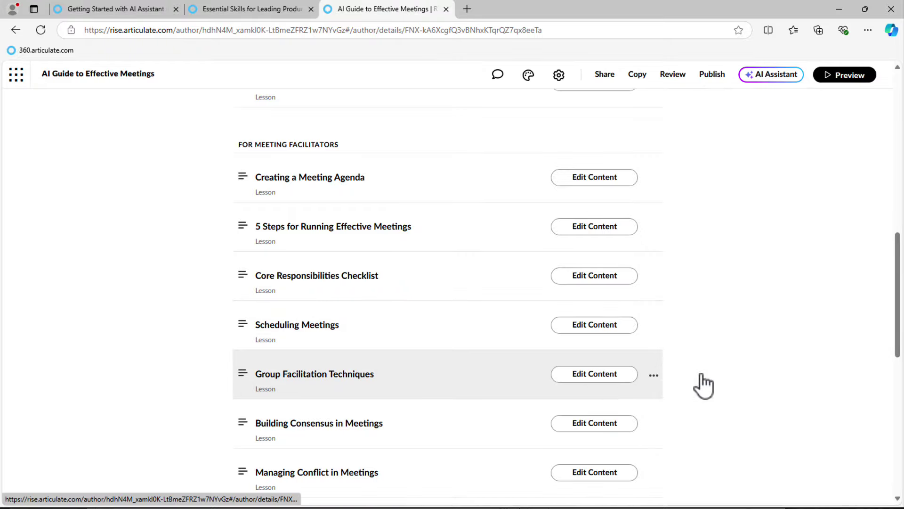
Look through the Group Facilitation Techniques lesson, from its accordion questions back to the Goals of Facilitation list.
{"action": "scroll", "coordinate": [760, 354], "scroll_direction": "down", "scroll_amount": 10}
{"action": "scroll", "coordinate": [756, 353], "scroll_direction": "down", "scroll_amount": 10}
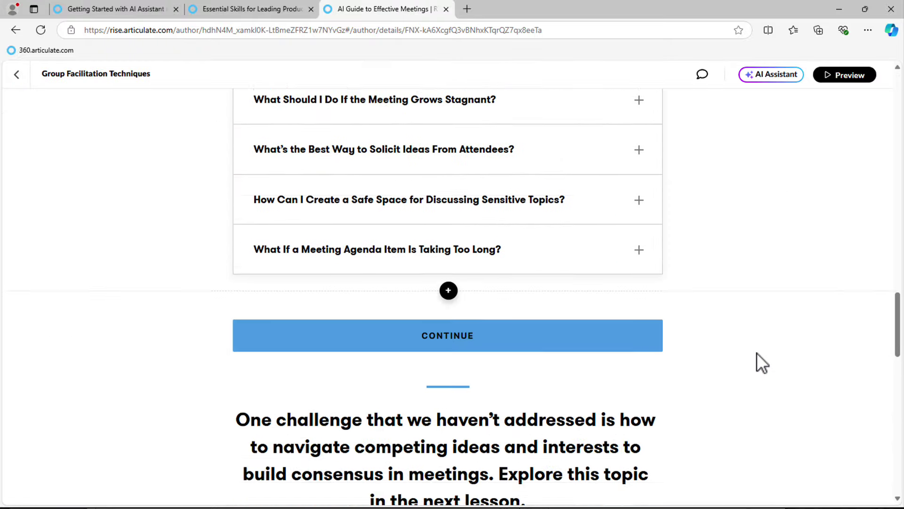
{"action": "scroll", "coordinate": [756, 353], "scroll_direction": "up", "scroll_amount": 15}
{"action": "scroll", "coordinate": [755, 352], "scroll_direction": "up", "scroll_amount": 10}
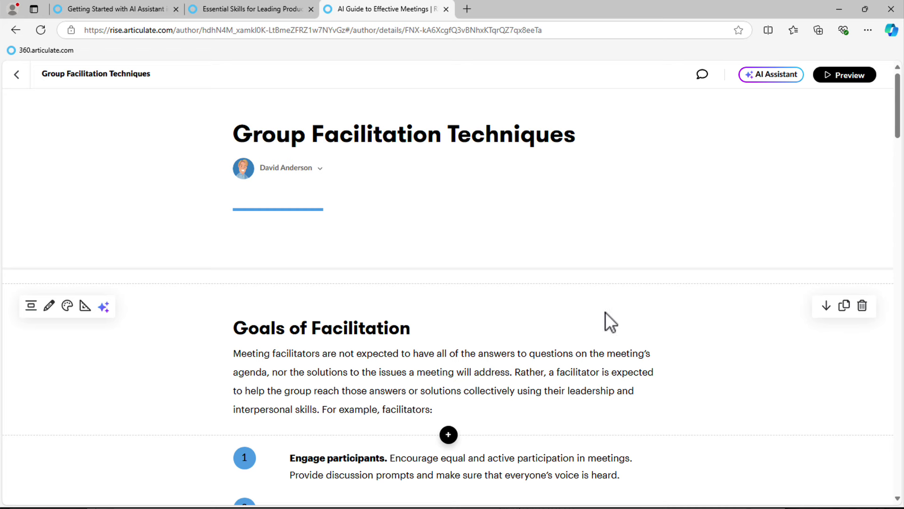
{"action": "scroll", "coordinate": [555, 365], "scroll_direction": "down", "scroll_amount": 4}
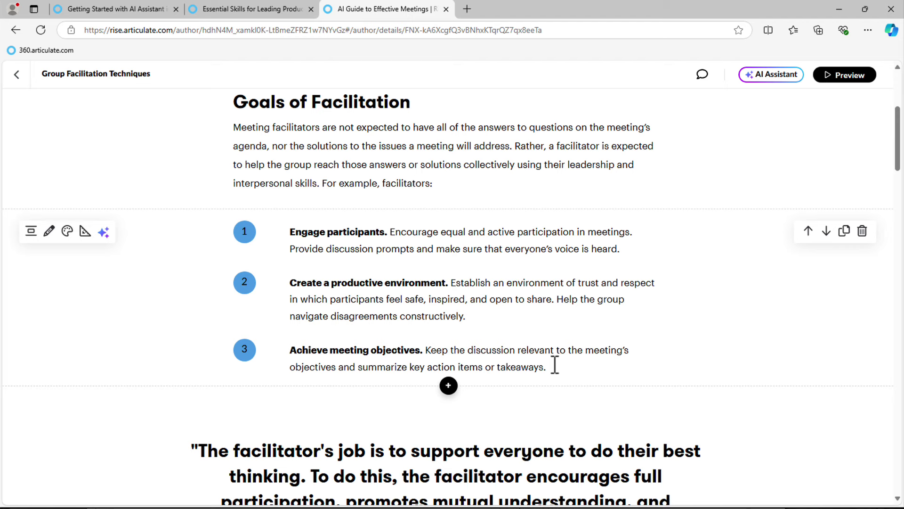
Generate a knowledge check for the lesson with AI and review its question, answer choices and feedback.
{"action": "left_click", "coordinate": [774, 81]}
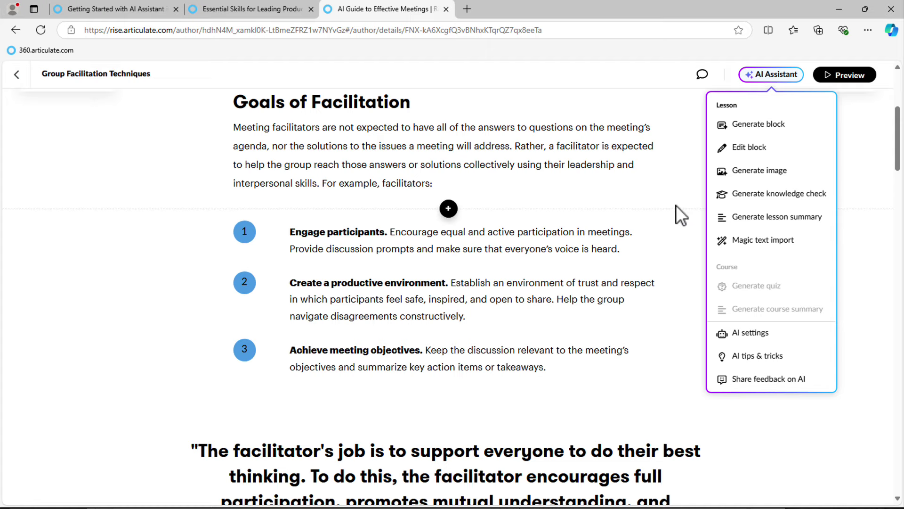
{"action": "left_click", "coordinate": [806, 199]}
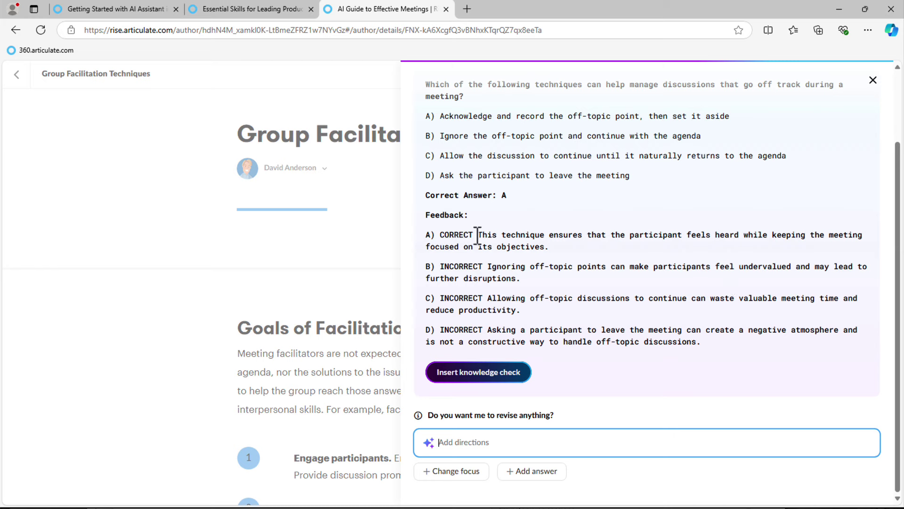
{"action": "left_click_drag", "start_coordinate": [474, 234], "coordinate": [589, 251]}
{"action": "left_click_drag", "start_coordinate": [486, 266], "coordinate": [535, 282]}
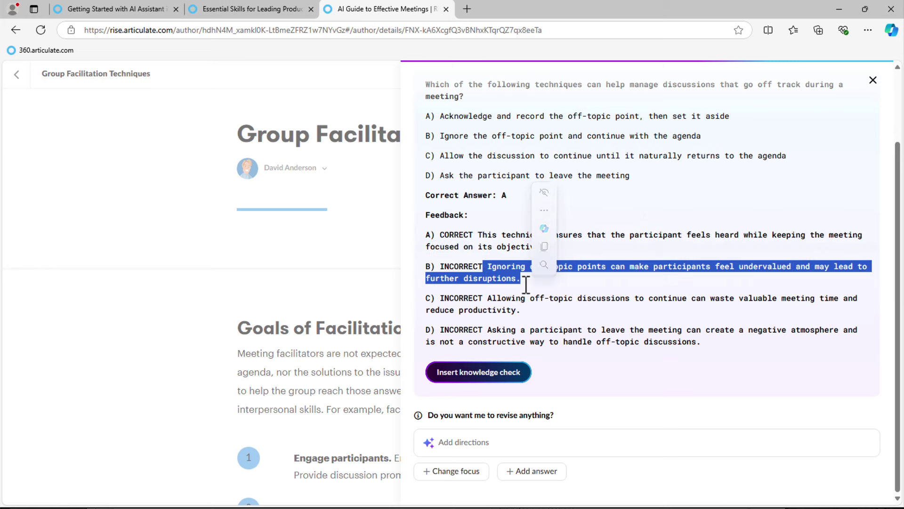
{"action": "left_click", "coordinate": [530, 297]}
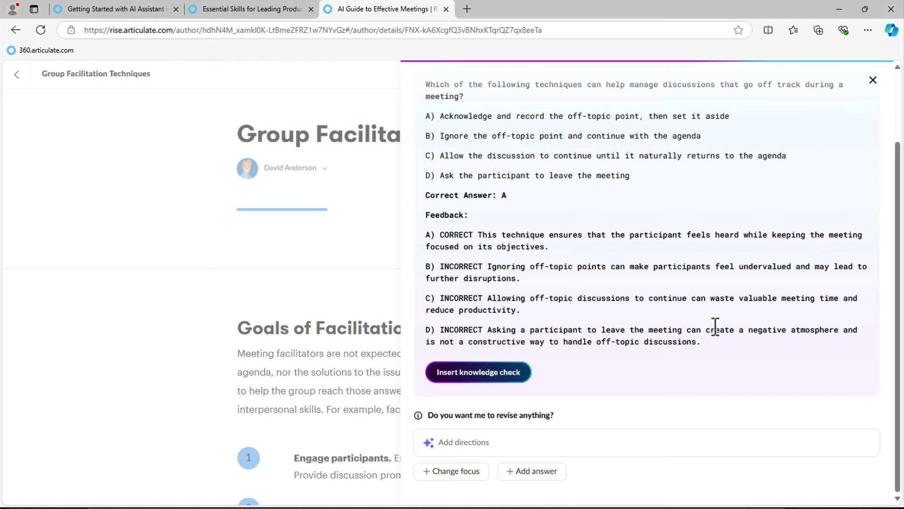
{"action": "left_click_drag", "start_coordinate": [710, 351], "coordinate": [589, 329]}
{"action": "left_click", "coordinate": [526, 304]}
{"action": "scroll", "coordinate": [618, 182], "scroll_direction": "up", "scroll_amount": 2}
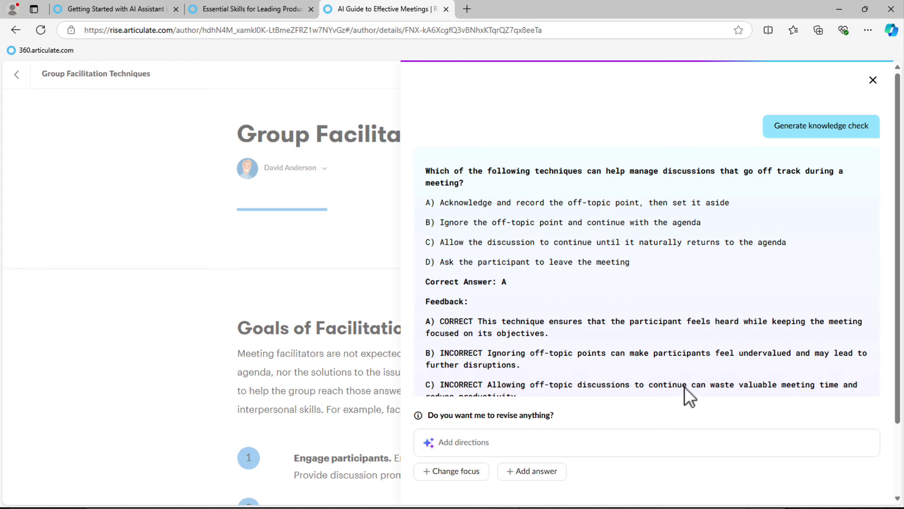
Insert the generated knowledge check into the lesson and inspect its choices and feedback in the block editor.
{"action": "scroll", "coordinate": [801, 198], "scroll_direction": "down", "scroll_amount": 2}
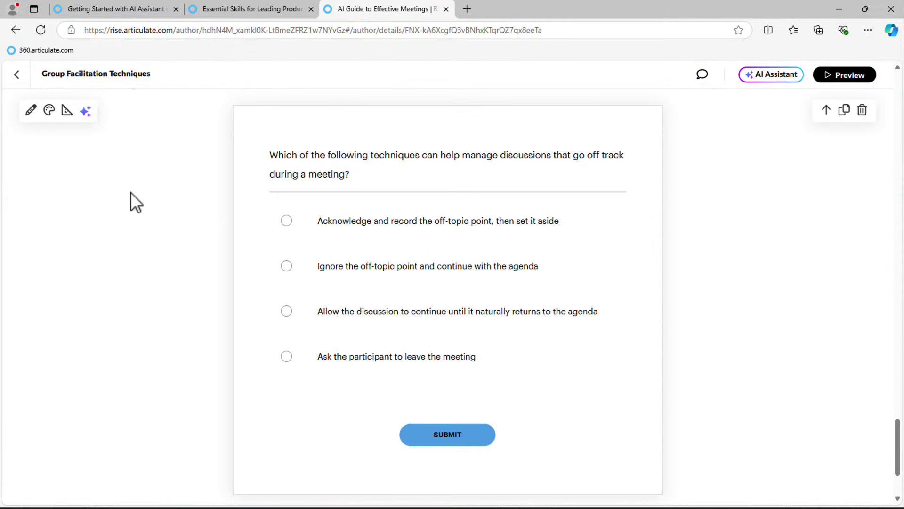
{"action": "left_click", "coordinate": [29, 111]}
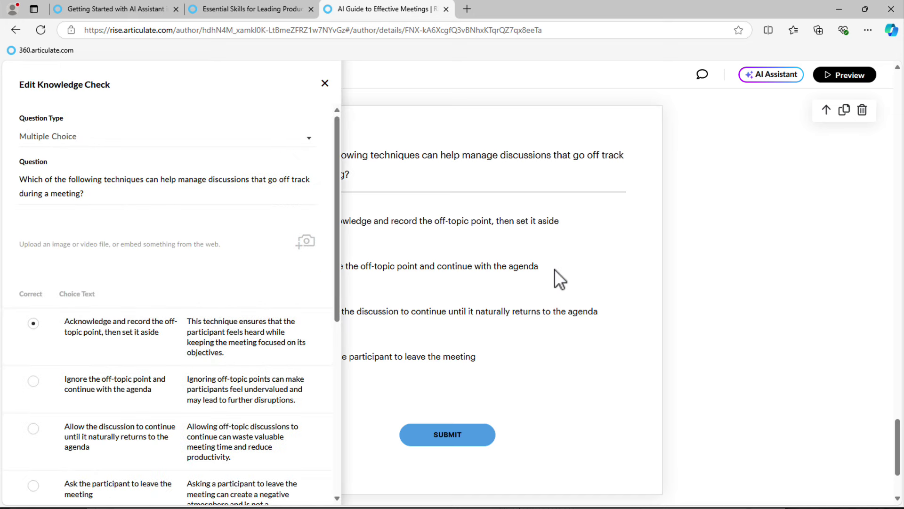
{"action": "left_click", "coordinate": [324, 84]}
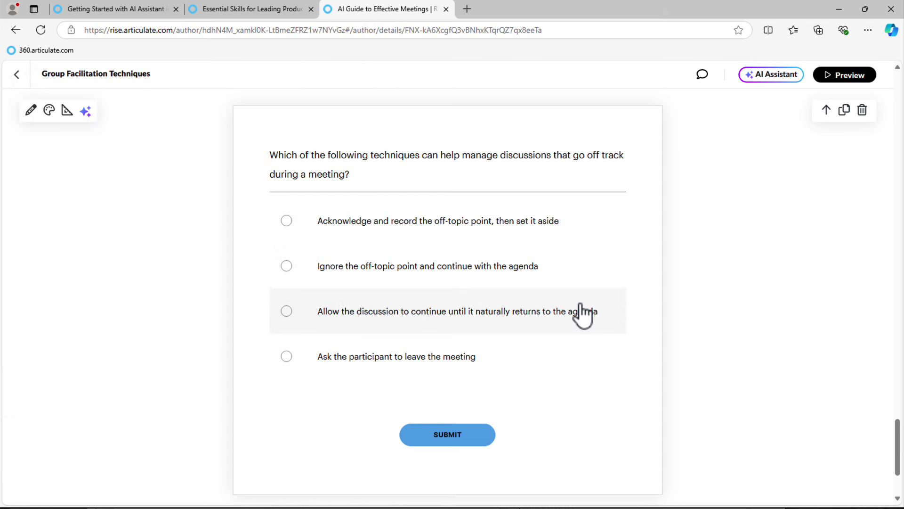
Generate an AI lesson summary without customization and look over its key takeaways.
{"action": "left_click", "coordinate": [766, 77]}
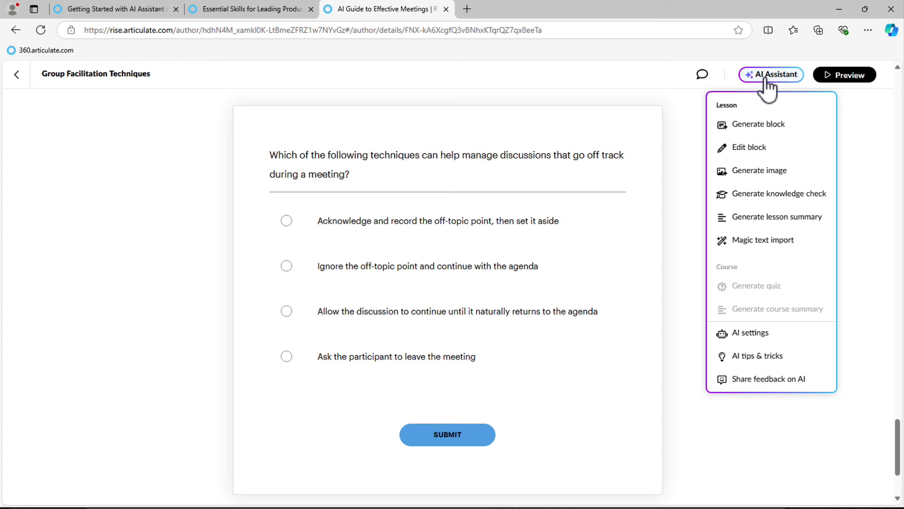
{"action": "left_click", "coordinate": [774, 221]}
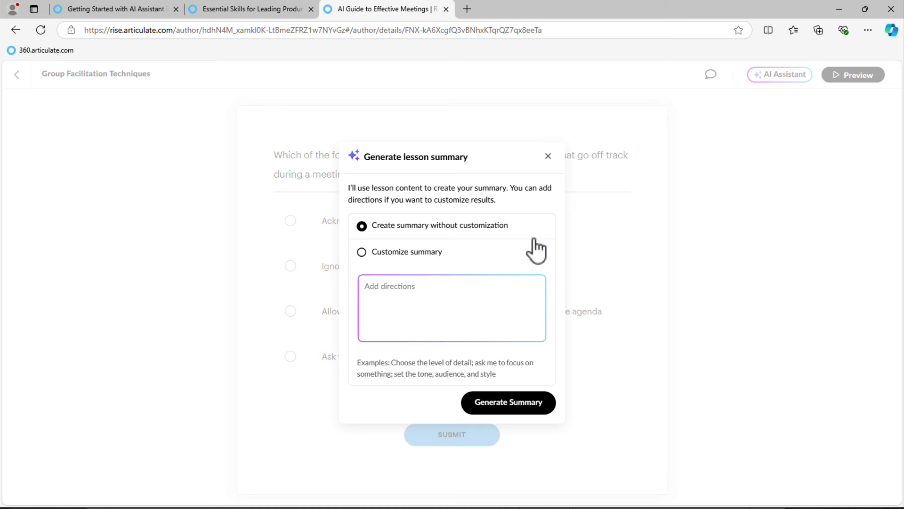
{"action": "left_click", "coordinate": [511, 403]}
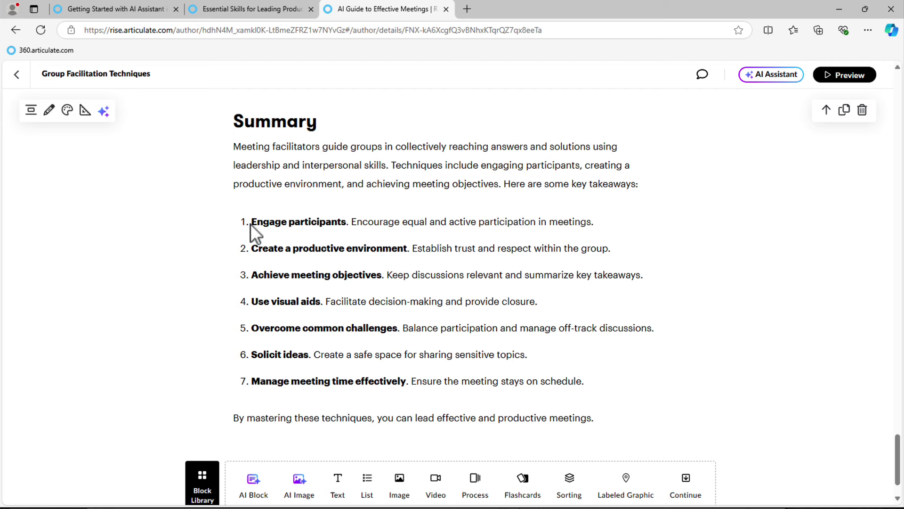
{"action": "left_click_drag", "start_coordinate": [252, 221], "coordinate": [349, 221]}
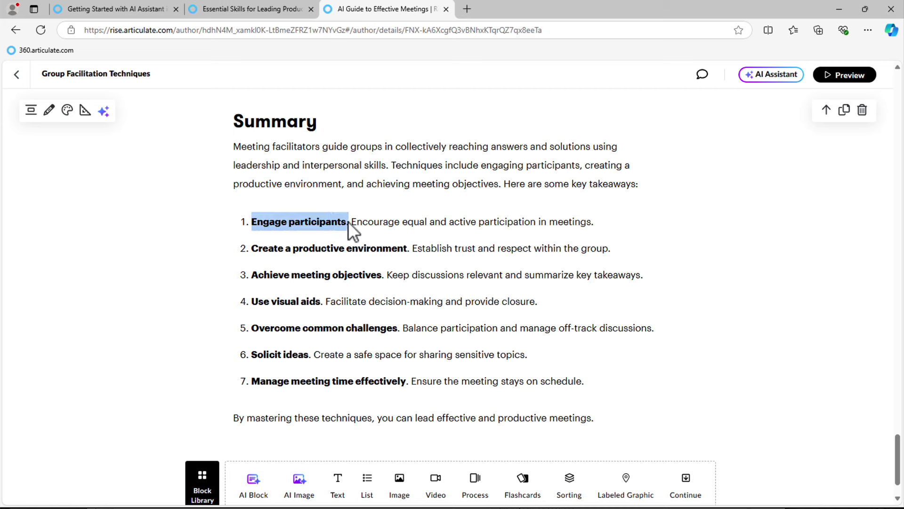
{"action": "left_click", "coordinate": [447, 221]}
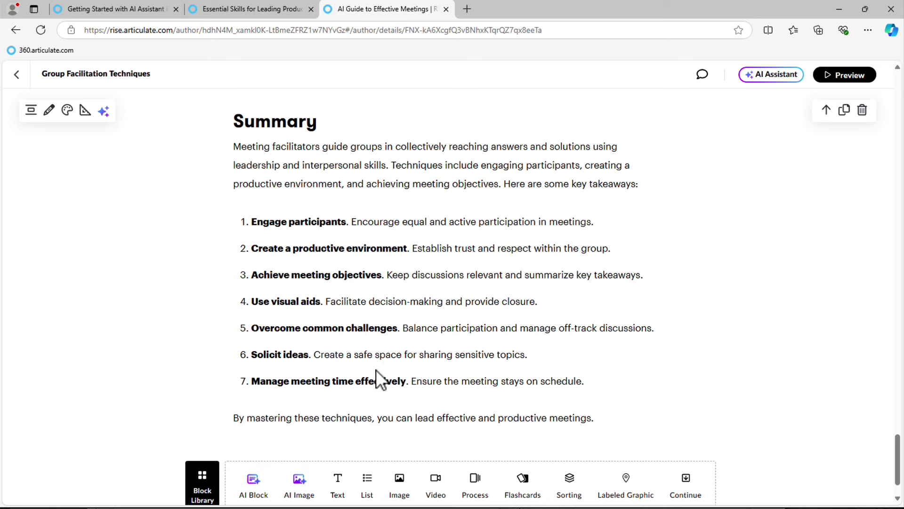
{"action": "scroll", "coordinate": [379, 379], "scroll_direction": "down", "scroll_amount": 1}
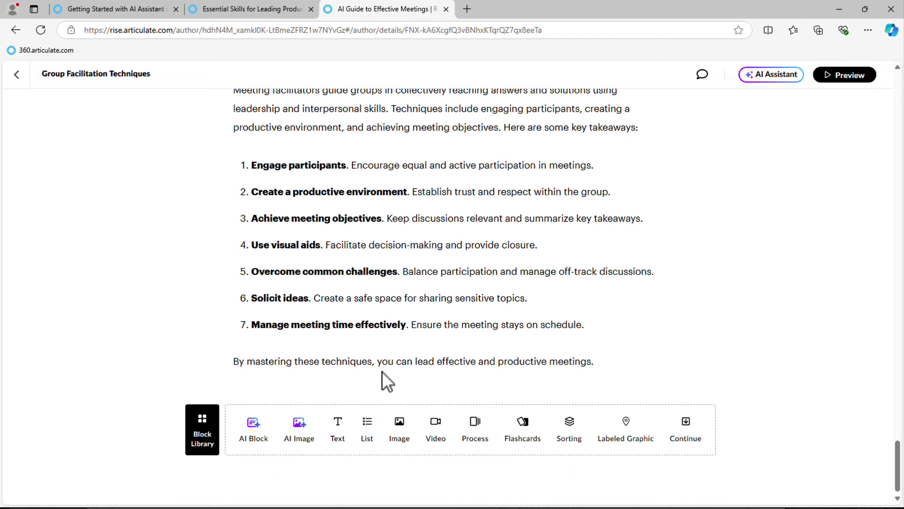
Instantly convert the Summary block's content to a List block with AI.
{"action": "scroll", "coordinate": [384, 371], "scroll_direction": "up", "scroll_amount": 3}
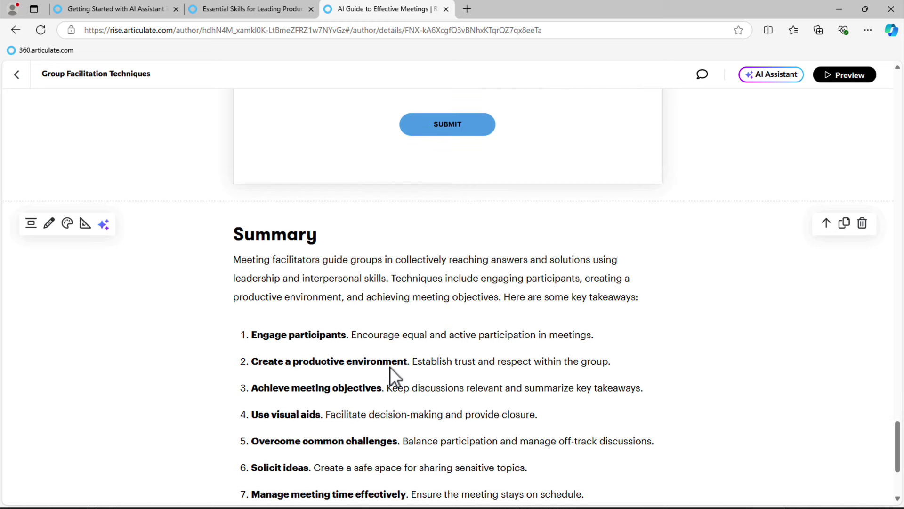
{"action": "left_click", "coordinate": [103, 224]}
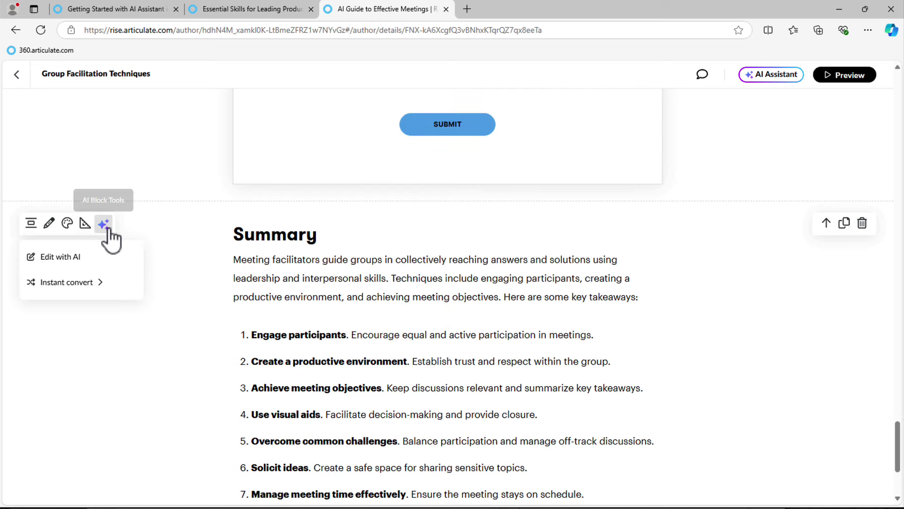
{"action": "mouse_move", "coordinate": [99, 283]}
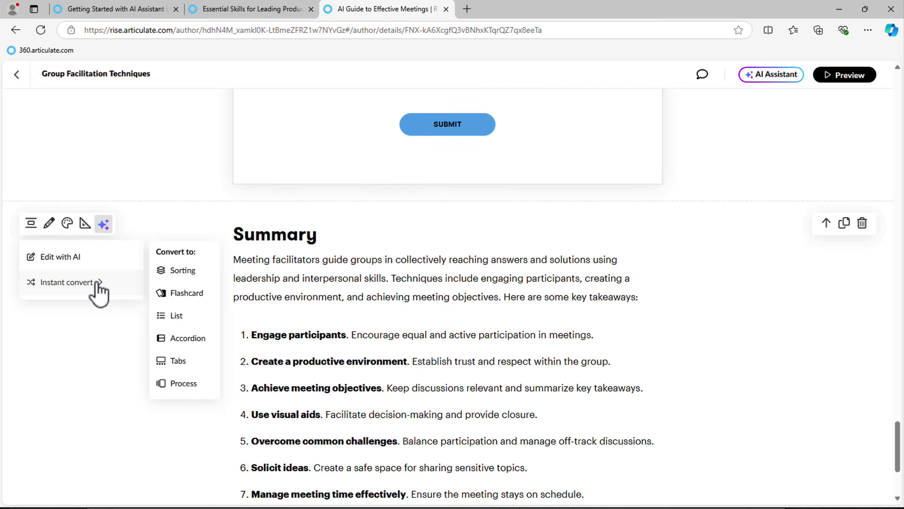
{"action": "left_click", "coordinate": [177, 317]}
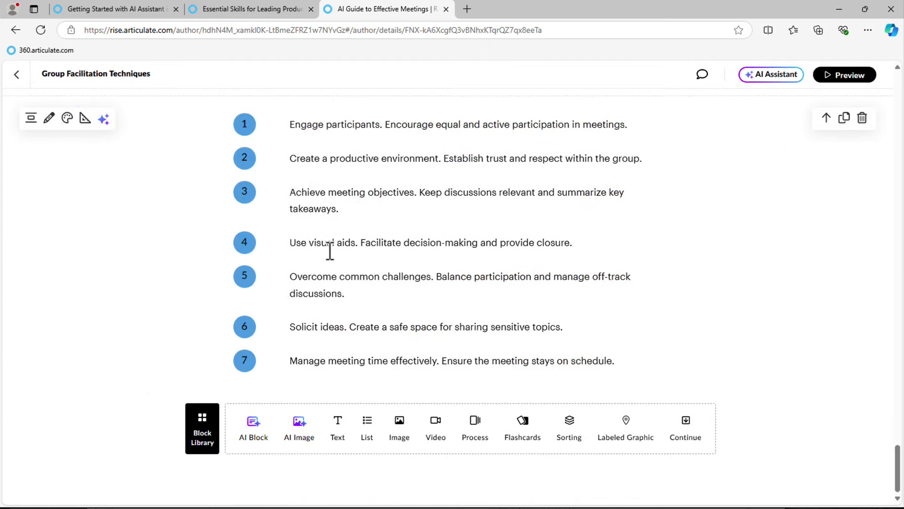
Make "Engage participants" bold in the first item of the converted list.
{"action": "scroll", "coordinate": [330, 251], "scroll_direction": "up", "scroll_amount": 5}
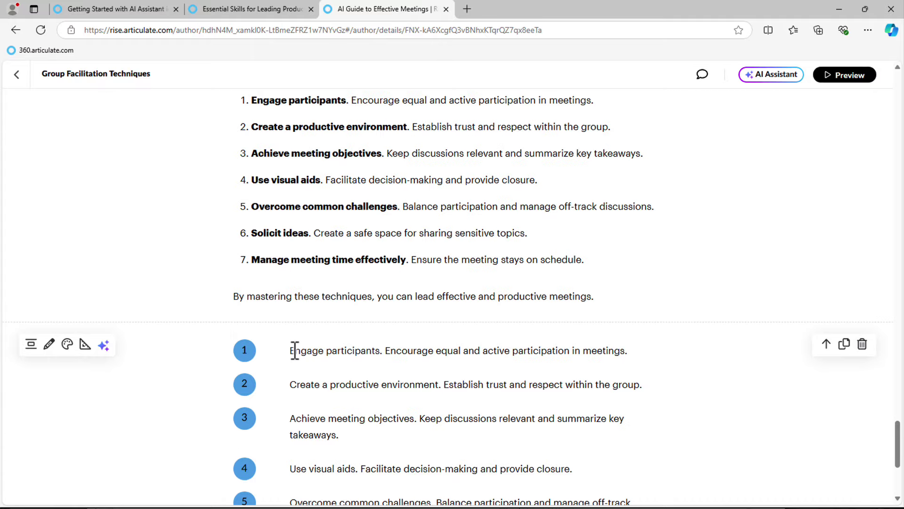
{"action": "left_click_drag", "start_coordinate": [291, 351], "coordinate": [379, 350]}
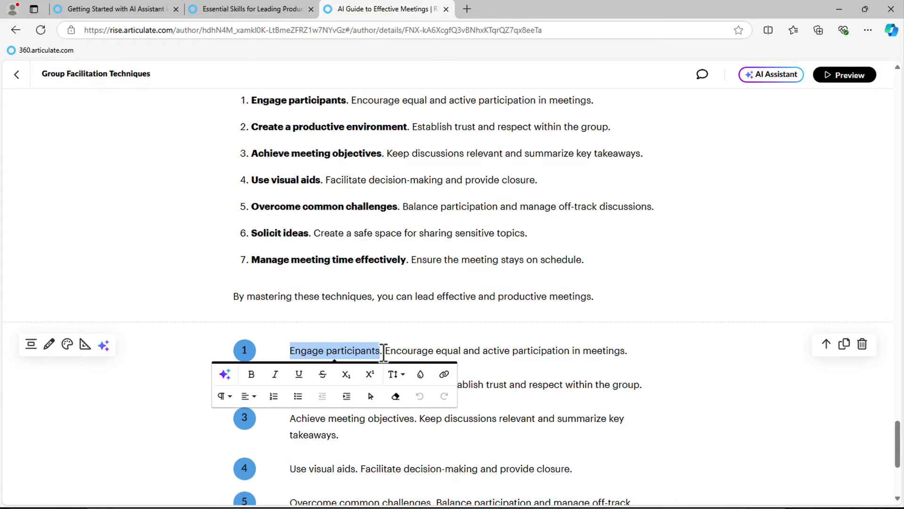
{"action": "left_click", "coordinate": [264, 375]}
{"action": "left_click", "coordinate": [315, 395]}
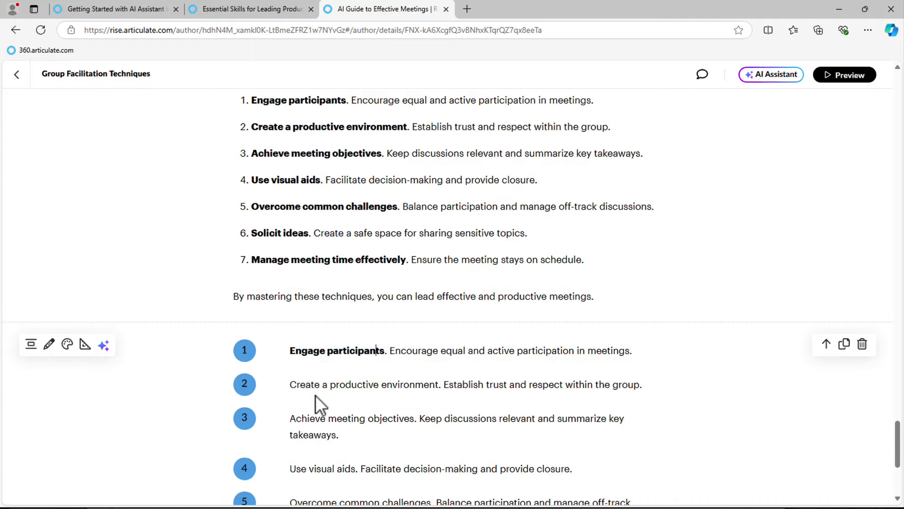
{"action": "left_click_drag", "start_coordinate": [300, 385], "coordinate": [337, 385]}
{"action": "left_click_drag", "start_coordinate": [344, 421], "coordinate": [439, 383]}
{"action": "left_click", "coordinate": [526, 384]}
Delete the original numbered takeaways and closing sentence from the Summary text block, keeping its introductory paragraph.
{"action": "scroll", "coordinate": [551, 228], "scroll_direction": "up", "scroll_amount": 1}
{"action": "left_click_drag", "start_coordinate": [611, 361], "coordinate": [236, 156]}
{"action": "key", "text": "BackSpace"}
{"action": "key", "text": "BackSpace"}
{"action": "key", "text": "BackSpace"}
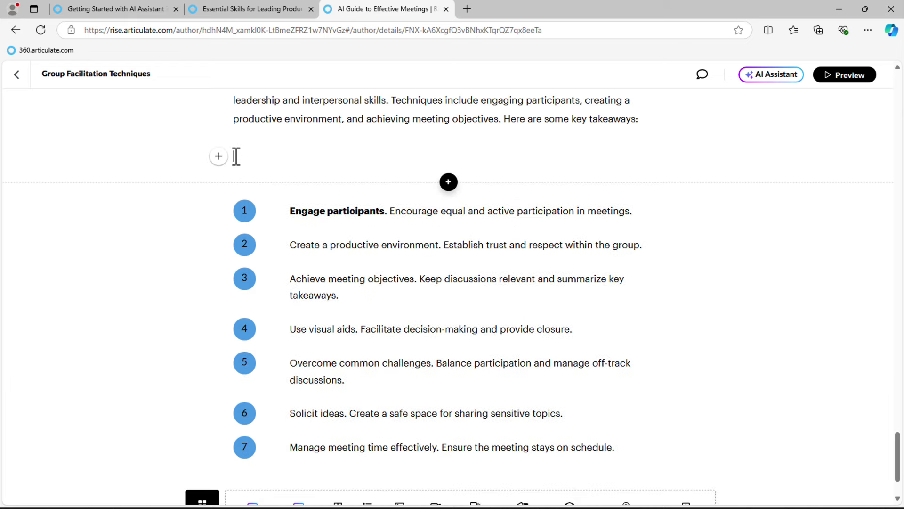
{"action": "scroll", "coordinate": [338, 196], "scroll_direction": "up", "scroll_amount": 5}
{"action": "scroll", "coordinate": [334, 464], "scroll_direction": "down", "scroll_amount": 2}
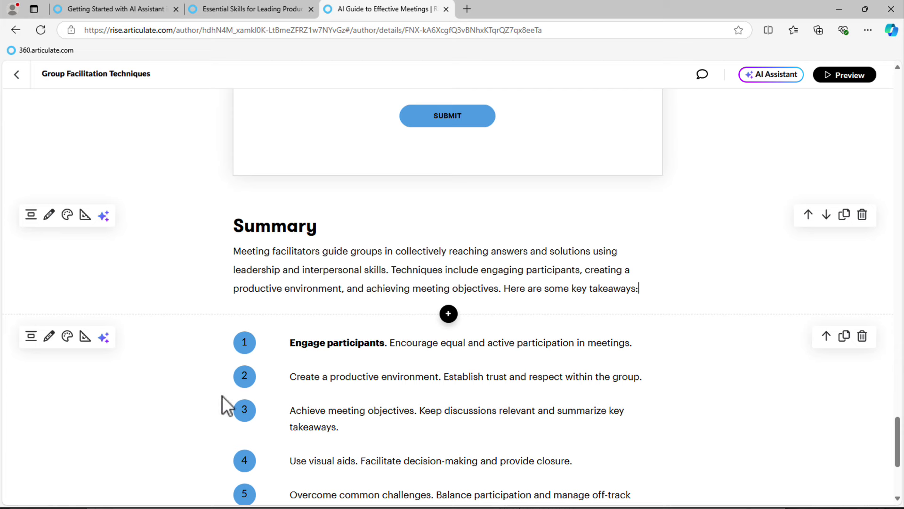
Return to the course outline and look through its lessons down to the Conclusion section.
{"action": "left_click", "coordinate": [17, 75]}
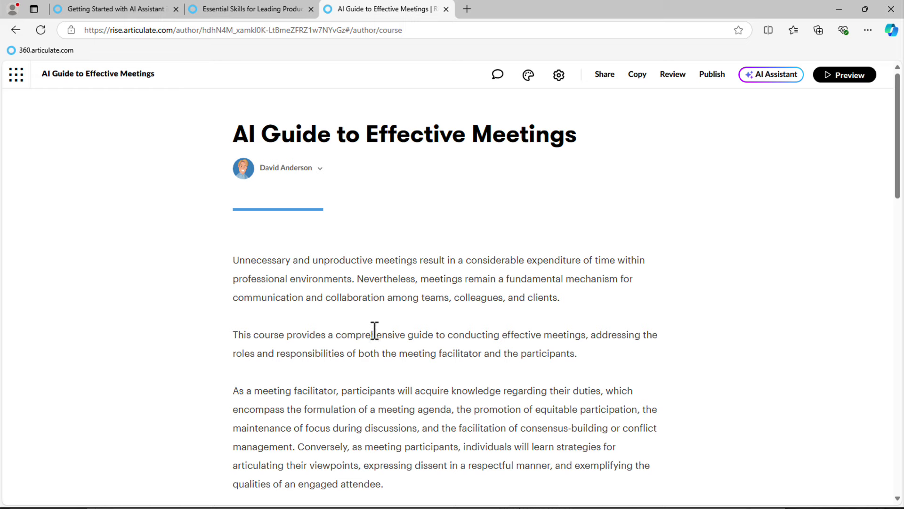
{"action": "scroll", "coordinate": [375, 330], "scroll_direction": "down", "scroll_amount": 15}
{"action": "scroll", "coordinate": [397, 348], "scroll_direction": "down", "scroll_amount": 6}
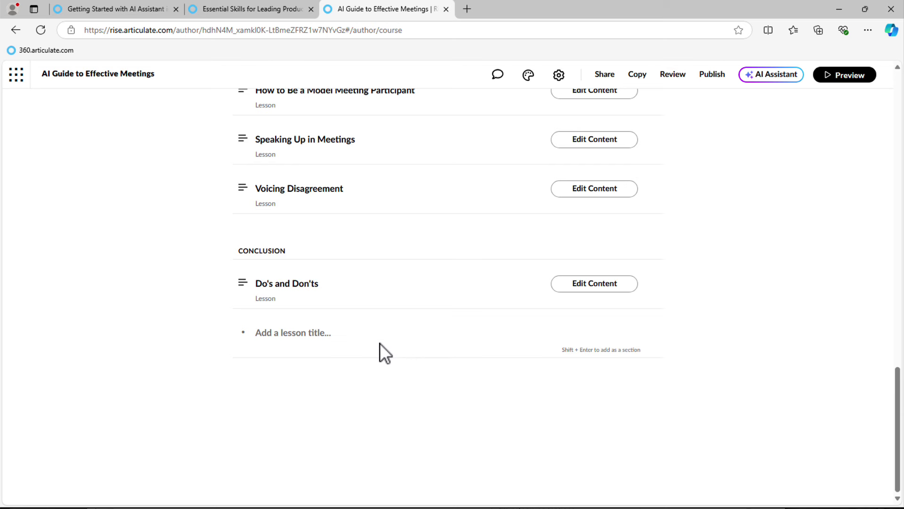
{"action": "scroll", "coordinate": [377, 343], "scroll_direction": "up", "scroll_amount": 3}
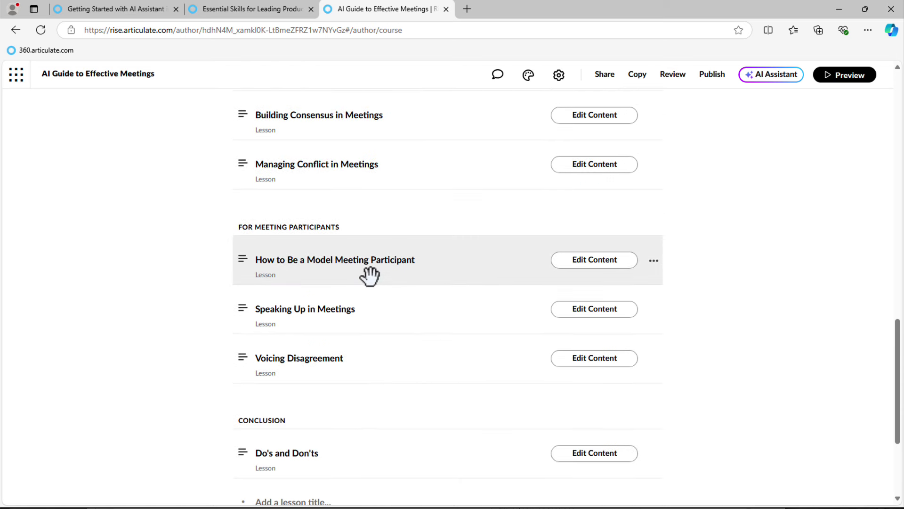
{"action": "scroll", "coordinate": [668, 277], "scroll_direction": "up", "scroll_amount": 18}
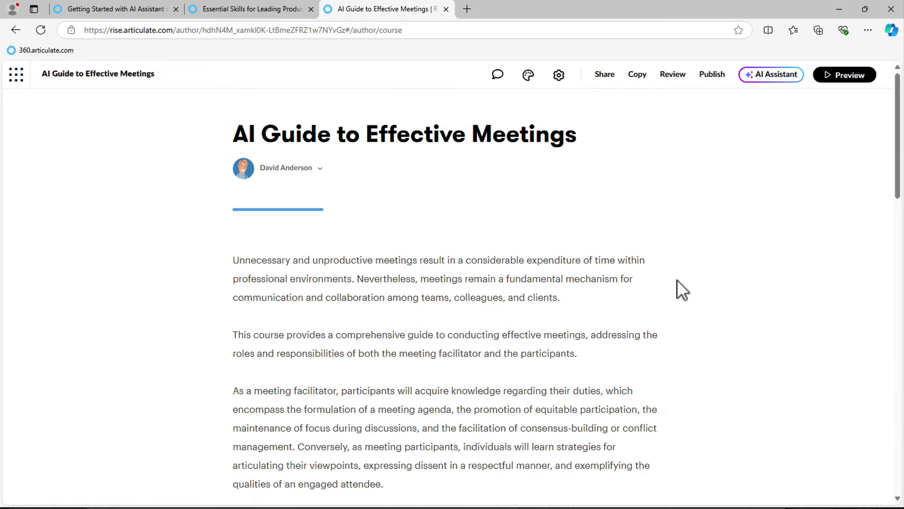
{"action": "scroll", "coordinate": [758, 286], "scroll_direction": "down", "scroll_amount": 18}
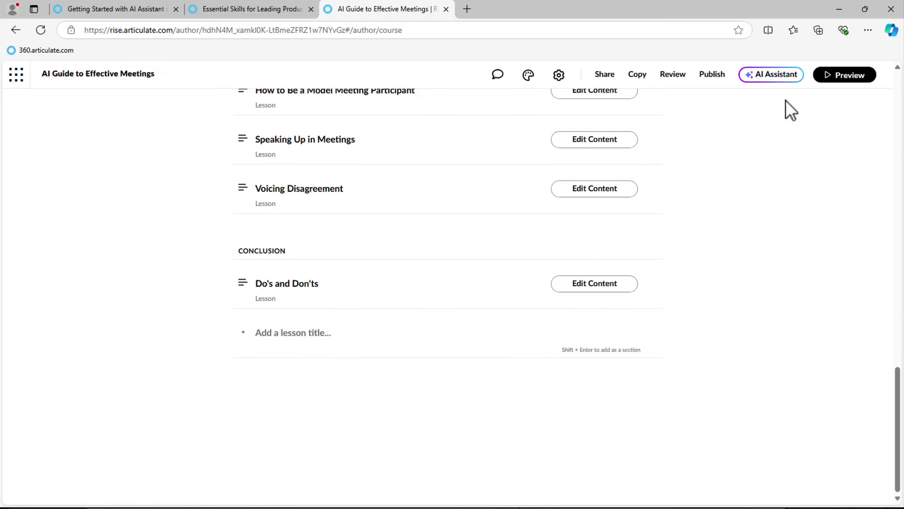
Generate a customized AI quiz for the course with directions to create a 5-question quiz.
{"action": "left_click", "coordinate": [784, 79]}
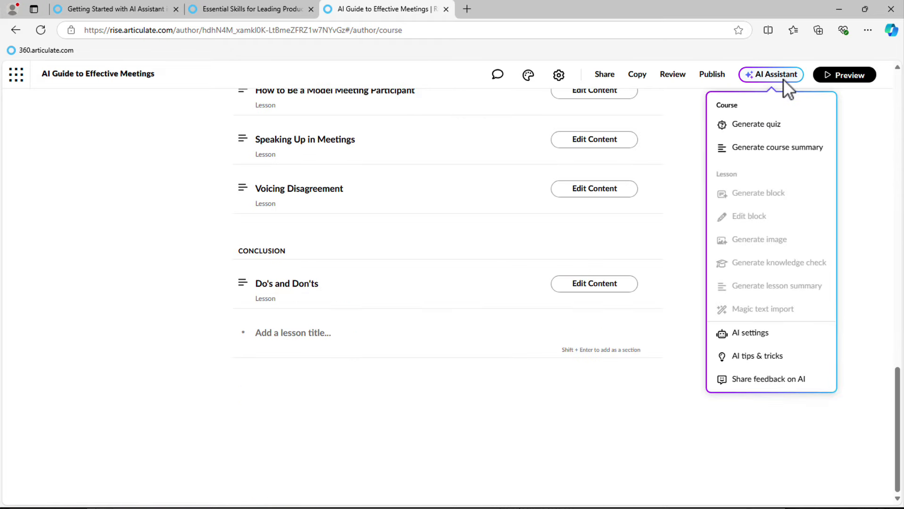
{"action": "left_click", "coordinate": [783, 126]}
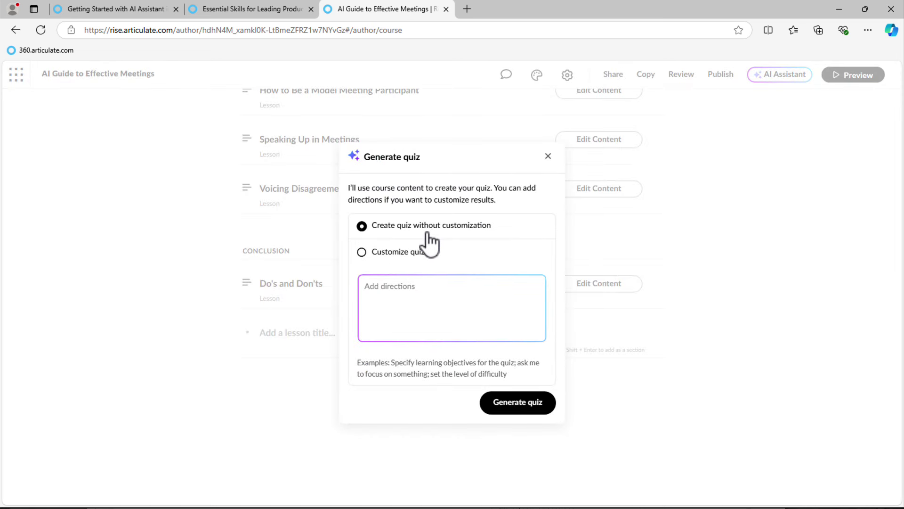
{"action": "left_click", "coordinate": [393, 253]}
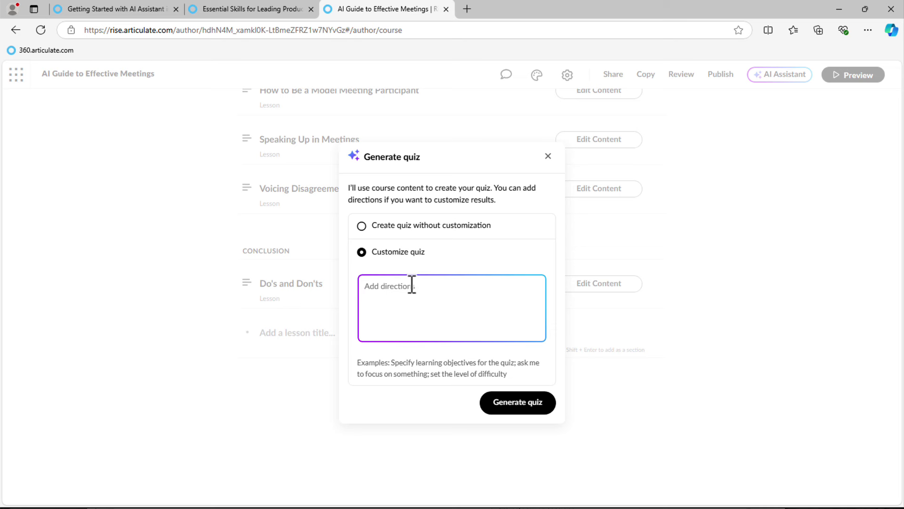
{"action": "type", "text": "Create 5 questions quiz"}
{"action": "left_click", "coordinate": [507, 406]}
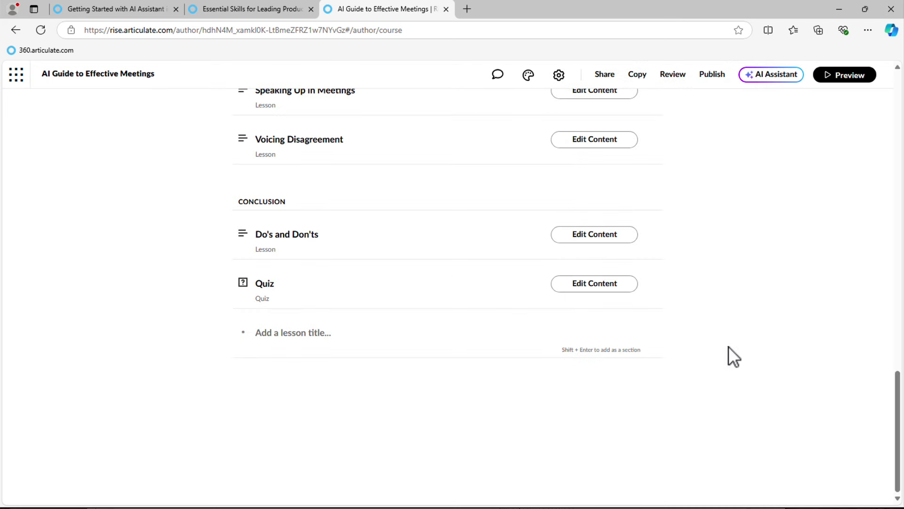
Open the generated quiz and examine its first question's choices, feedback and available question types.
{"action": "left_click", "coordinate": [608, 284]}
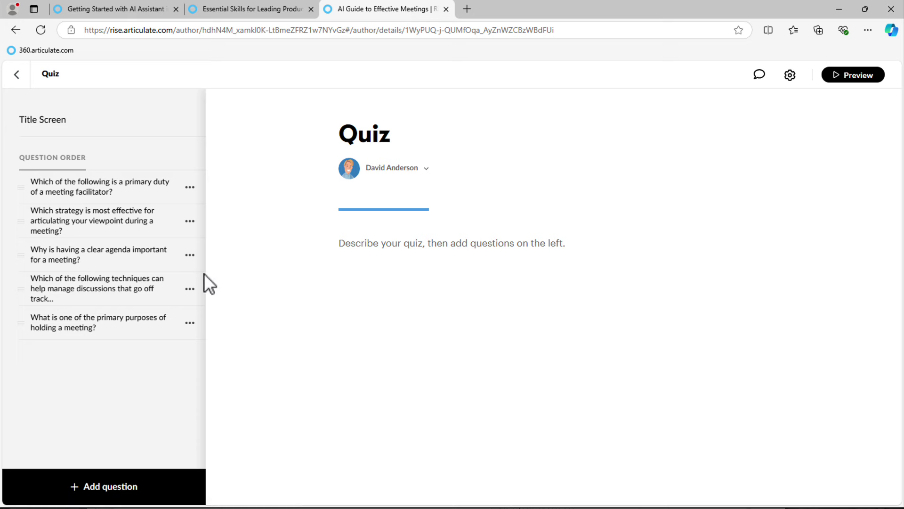
{"action": "left_click", "coordinate": [113, 193]}
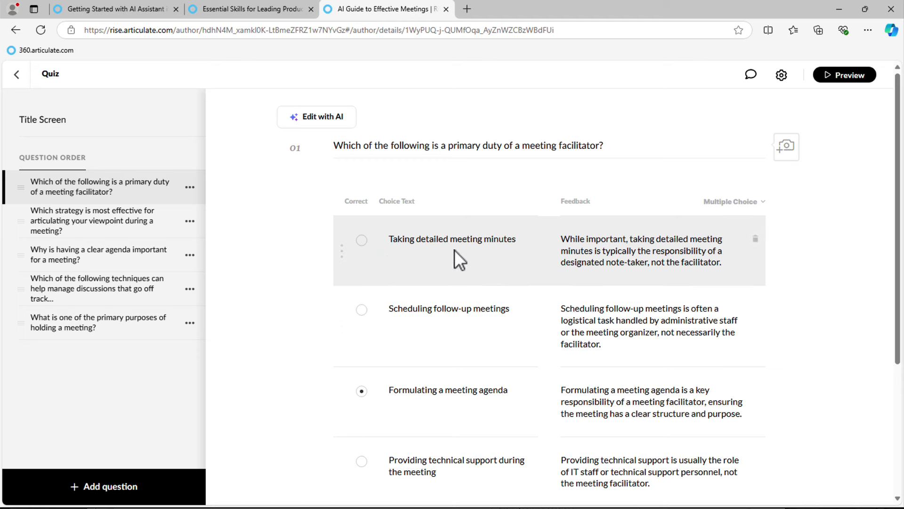
{"action": "left_click", "coordinate": [457, 241]}
{"action": "left_click", "coordinate": [735, 203]}
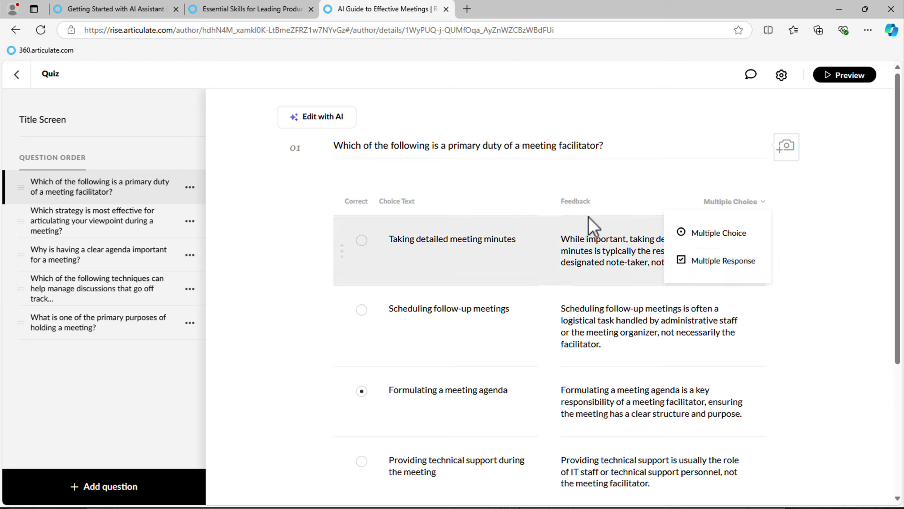
Open the AI editor for the quiz's first question, examine its editing suggestions, and close it without changes.
{"action": "left_click", "coordinate": [622, 136]}
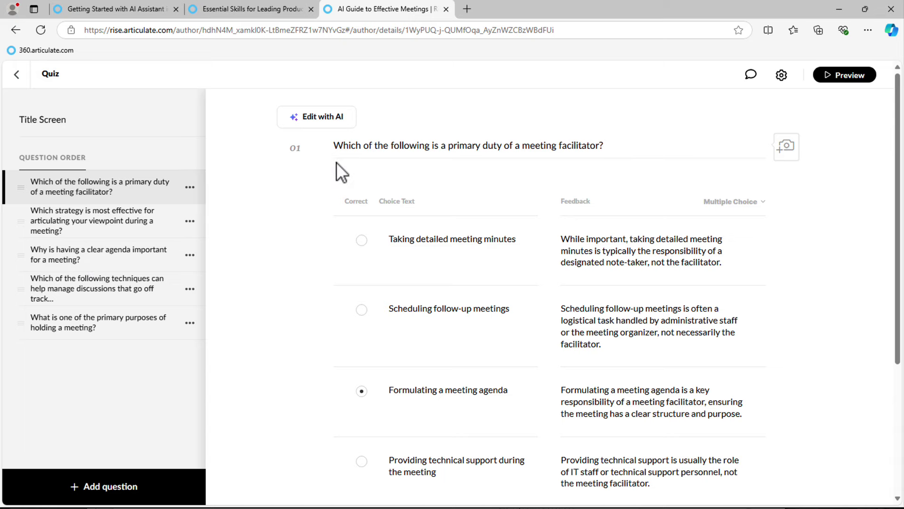
{"action": "left_click", "coordinate": [320, 121]}
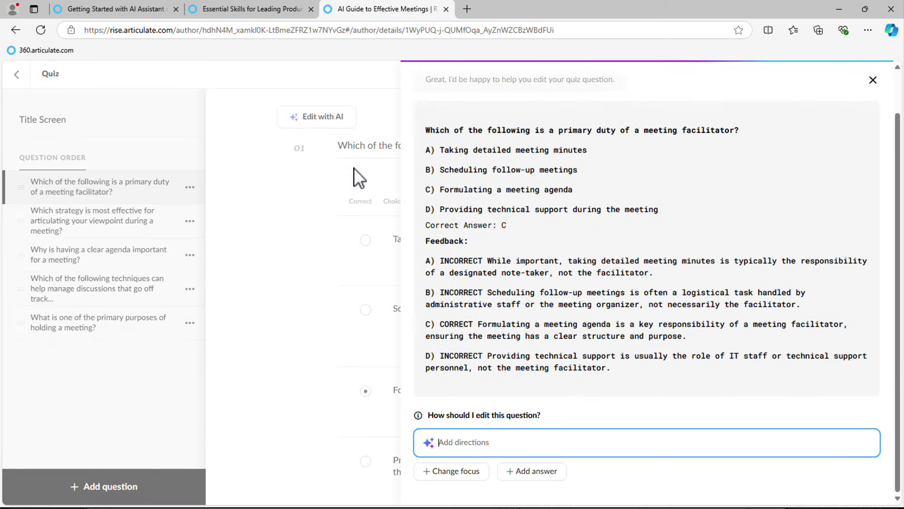
{"action": "left_click", "coordinate": [360, 162]}
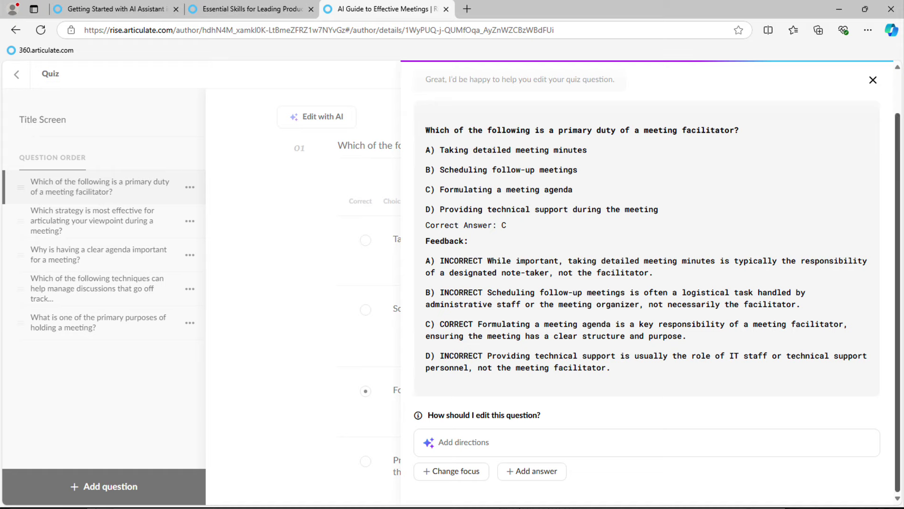
{"action": "left_click", "coordinate": [872, 80]}
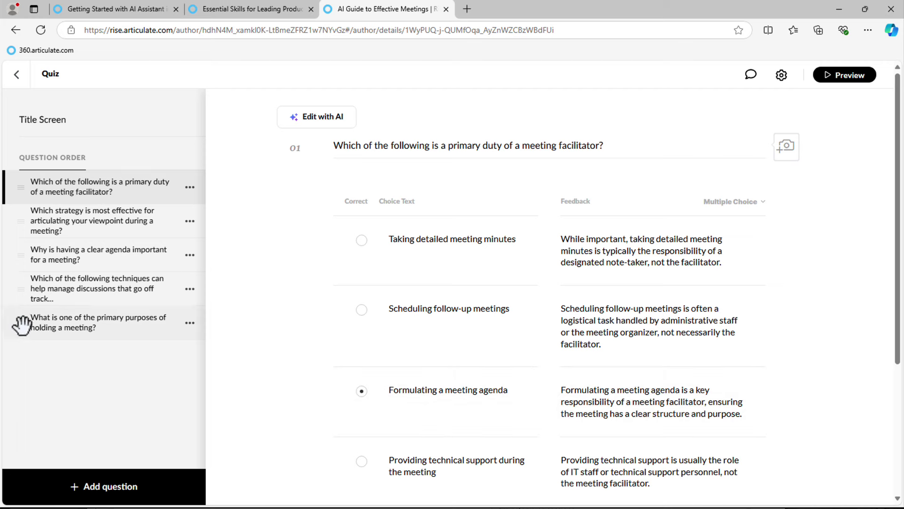
Move the question "What is one of the primary purposes of holding a meeting?" to second place in the quiz order.
{"action": "left_click_drag", "start_coordinate": [20, 323], "coordinate": [19, 226]}
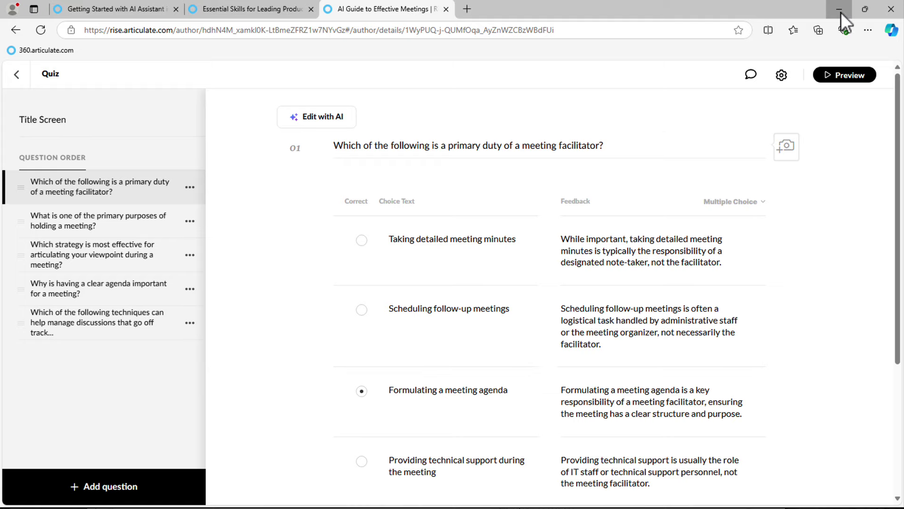
Switch to Articulate Storyline and show the Employee Health and Wellness project in Story View.
{"action": "left_click", "coordinate": [839, 10]}
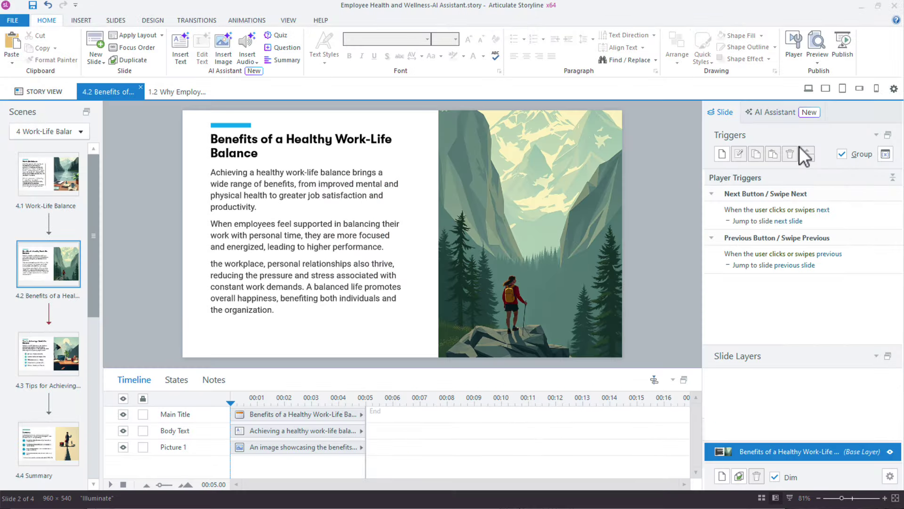
{"action": "left_click", "coordinate": [39, 91]}
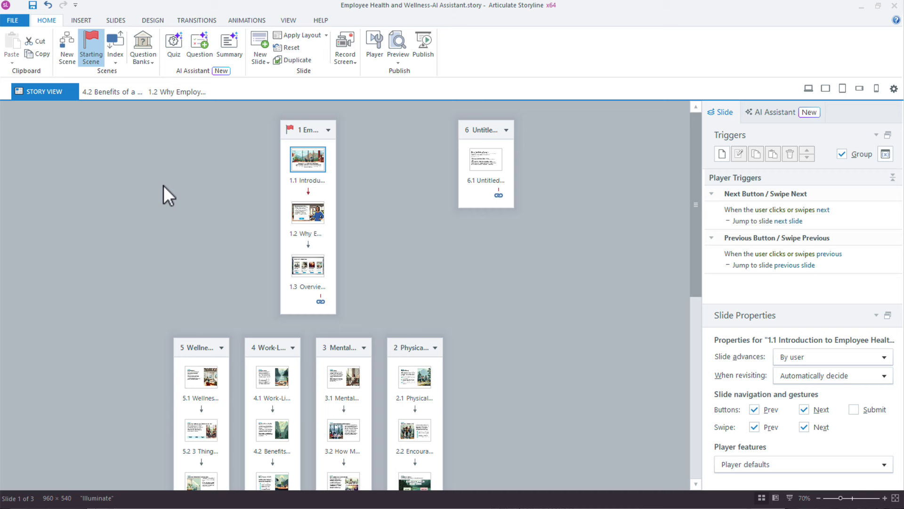
{"action": "left_click", "coordinate": [187, 57]}
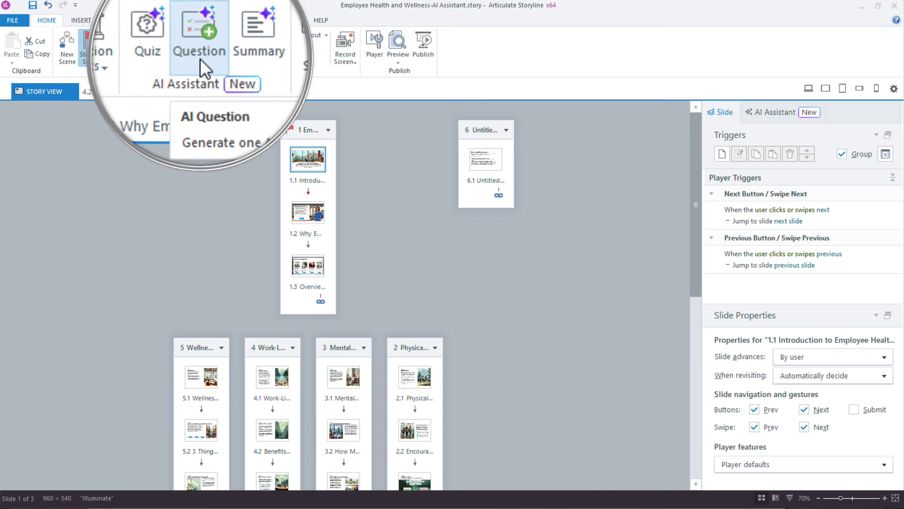
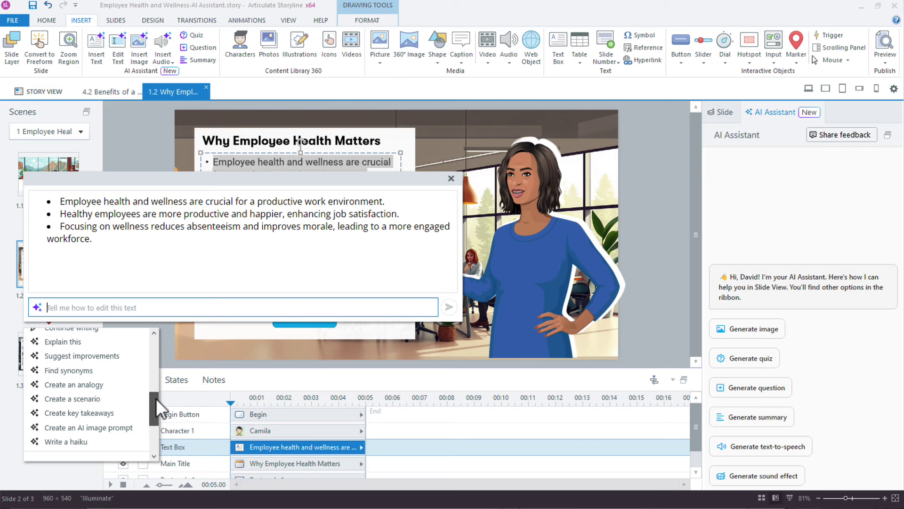
Look through the AI editing options for the bullet text on the Why Employee Health Matters slide and close the editor.
{"action": "left_click_drag", "start_coordinate": [157, 397], "coordinate": [156, 388]}
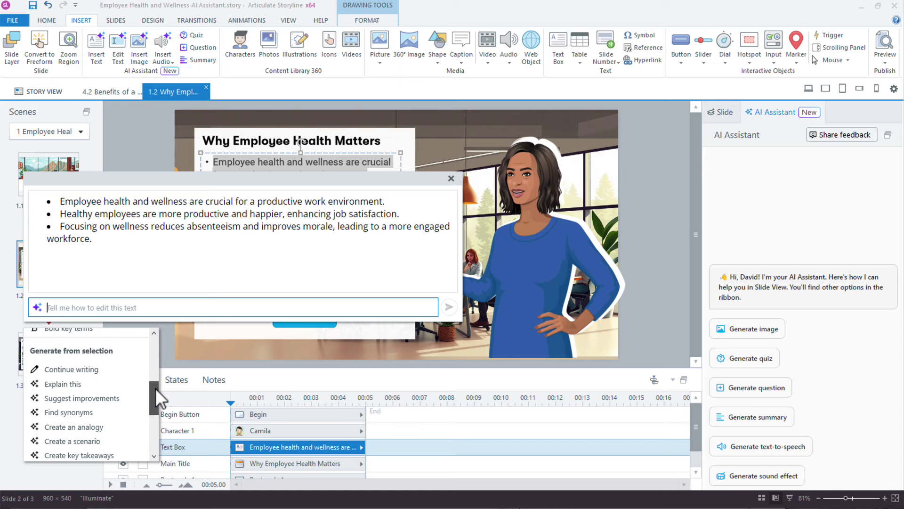
{"action": "left_click", "coordinate": [450, 179]}
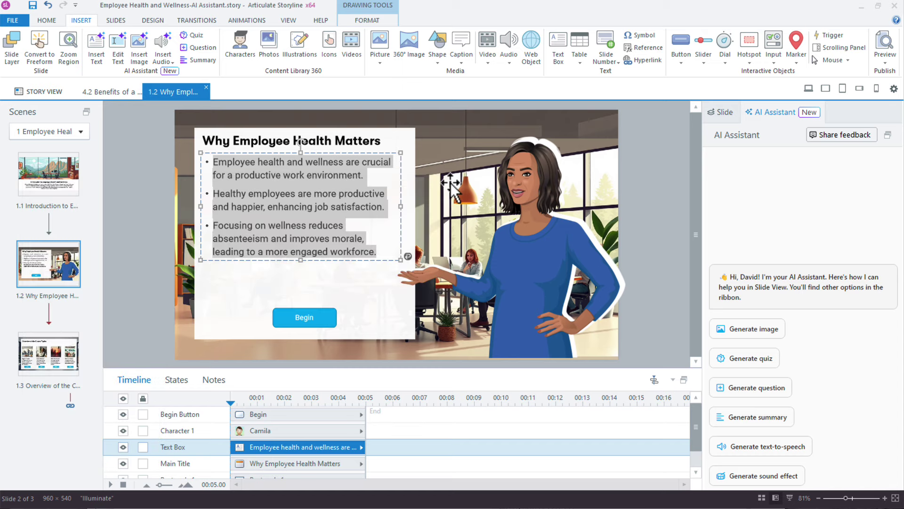
Show the slide notes of Why Employee Health Matters and add them as the script for AI text-to-speech audio.
{"action": "left_click", "coordinate": [213, 381]}
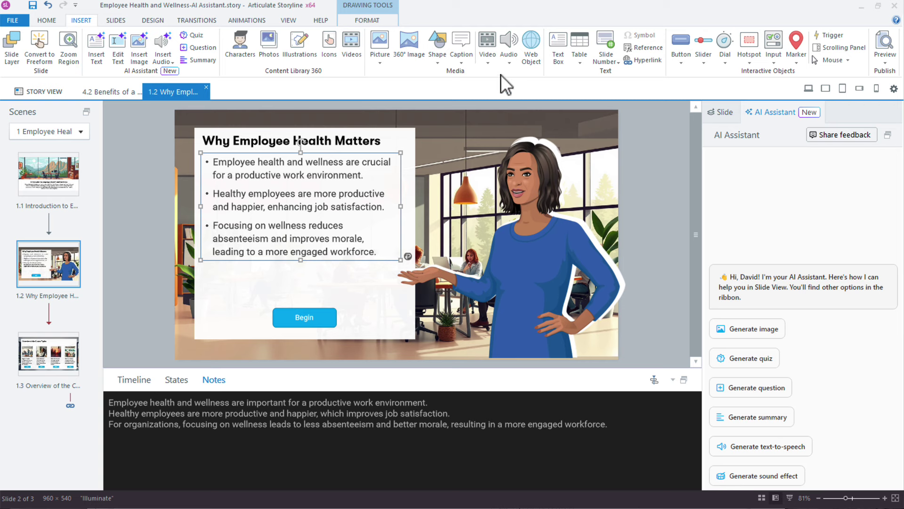
{"action": "left_click", "coordinate": [509, 60]}
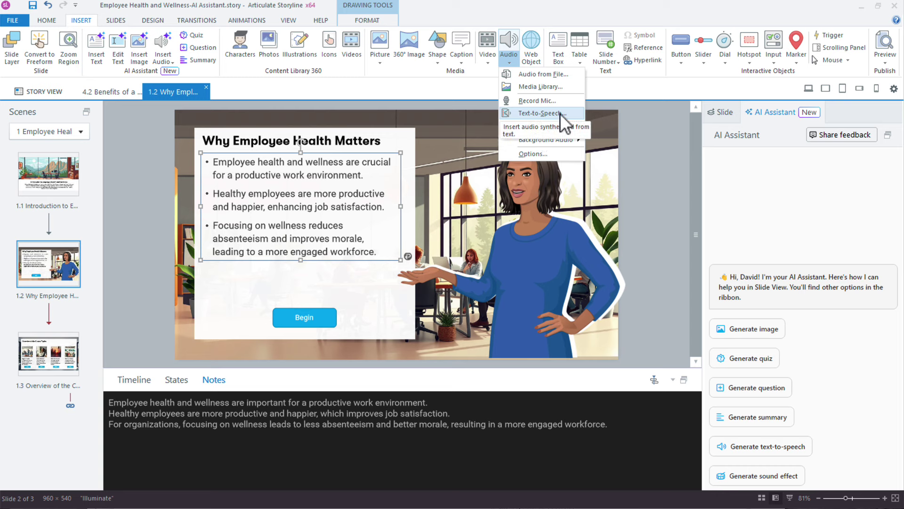
{"action": "mouse_move", "coordinate": [569, 126]}
{"action": "left_click", "coordinate": [162, 55]}
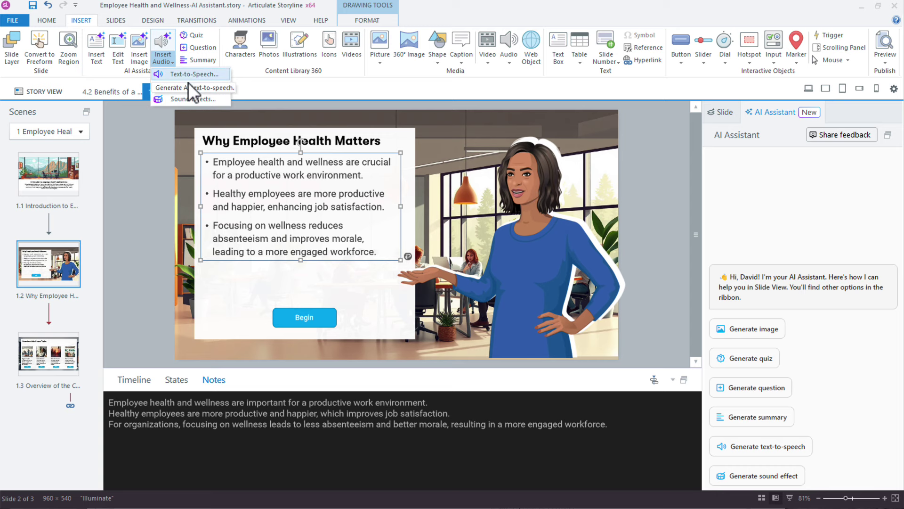
{"action": "left_click", "coordinate": [192, 78]}
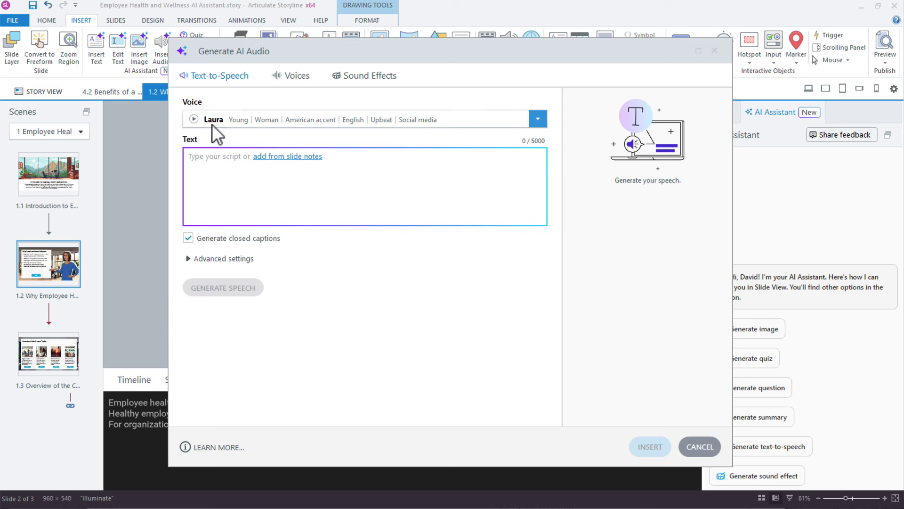
{"action": "left_click", "coordinate": [264, 160]}
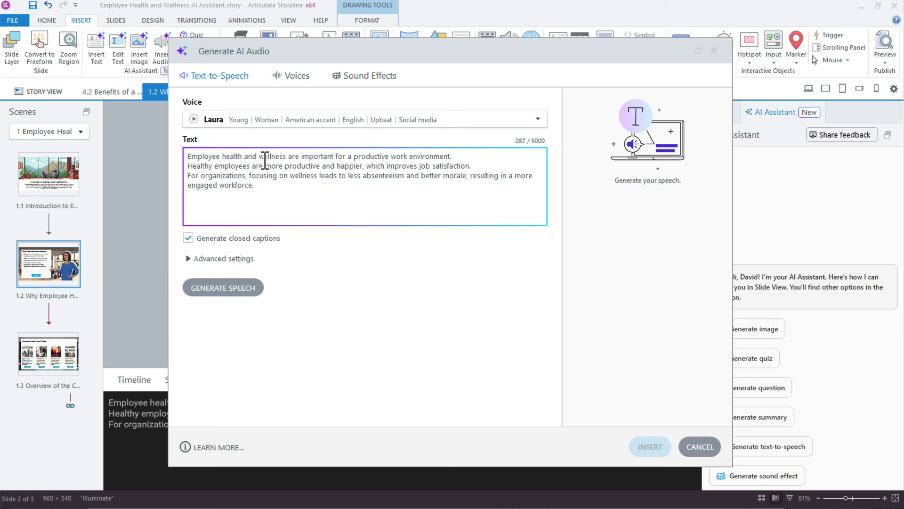
Examine the available AI voices and the gender, age and accent filters for narrowing them down.
{"action": "left_click", "coordinate": [537, 121]}
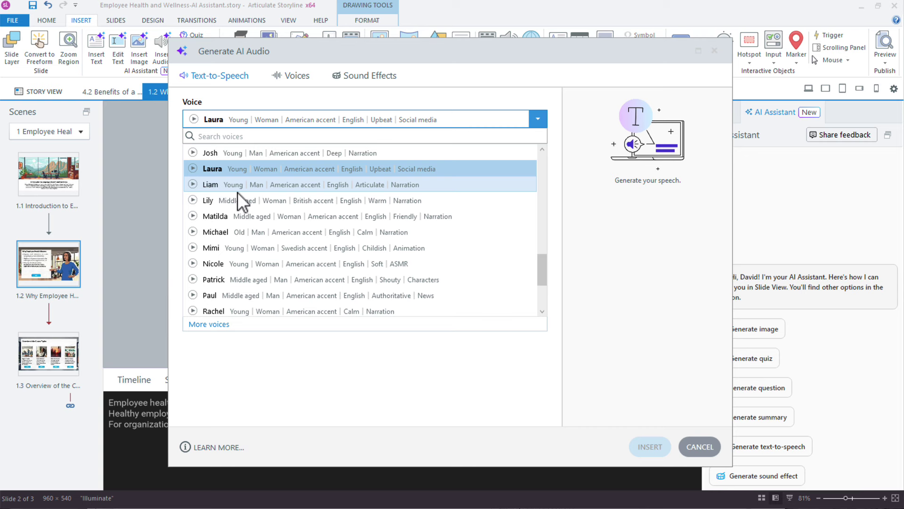
{"action": "left_click", "coordinate": [270, 97]}
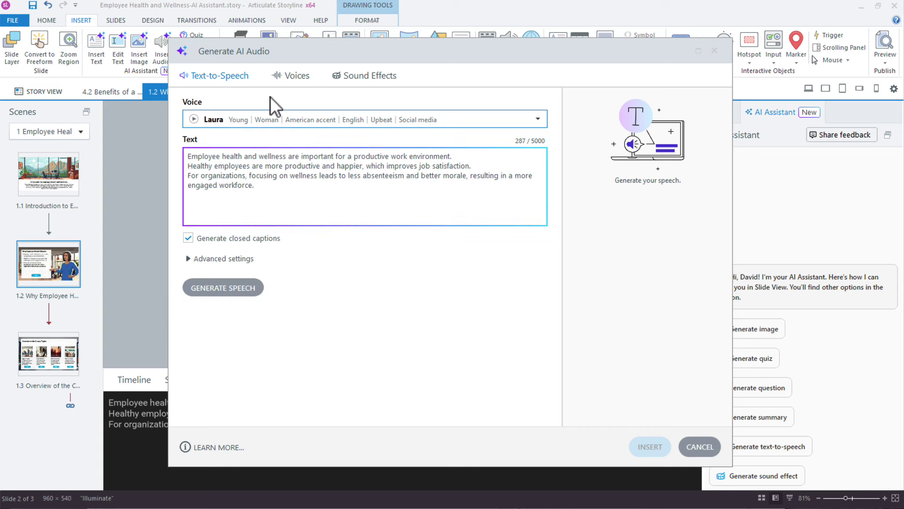
{"action": "left_click", "coordinate": [294, 87]}
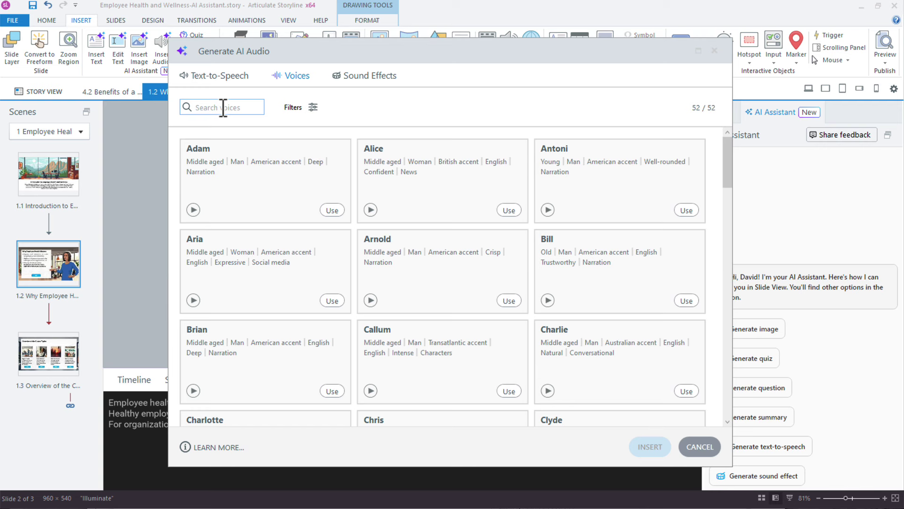
{"action": "left_click", "coordinate": [312, 108]}
{"action": "left_click", "coordinate": [325, 135]}
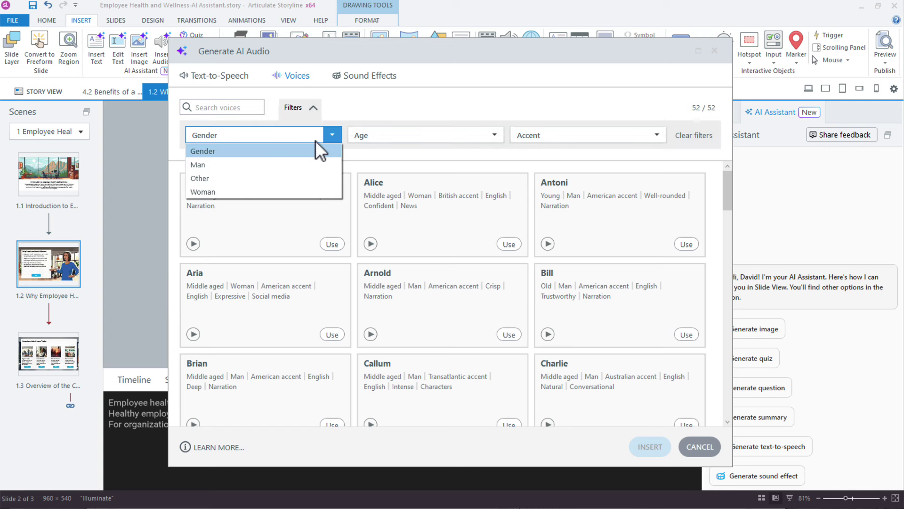
{"action": "left_click", "coordinate": [377, 127]}
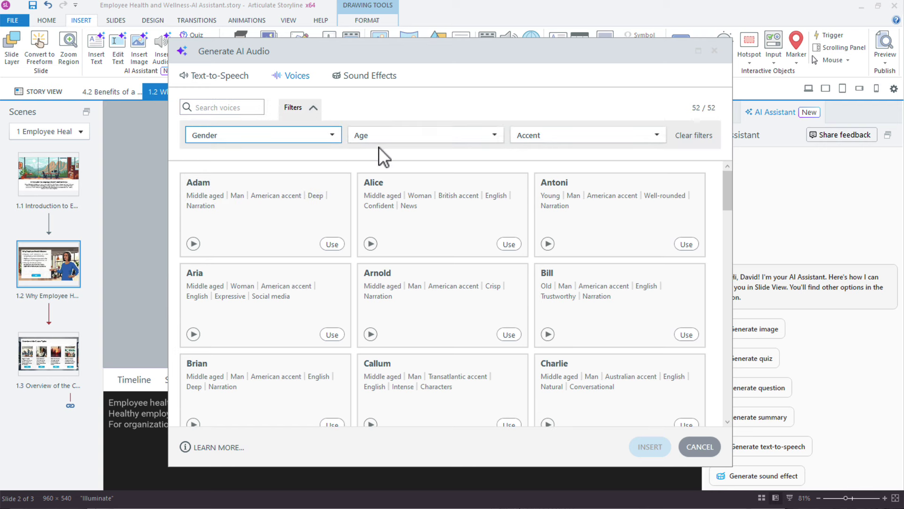
{"action": "left_click", "coordinate": [377, 138]}
{"action": "left_click", "coordinate": [393, 122]}
{"action": "left_click", "coordinate": [541, 132]}
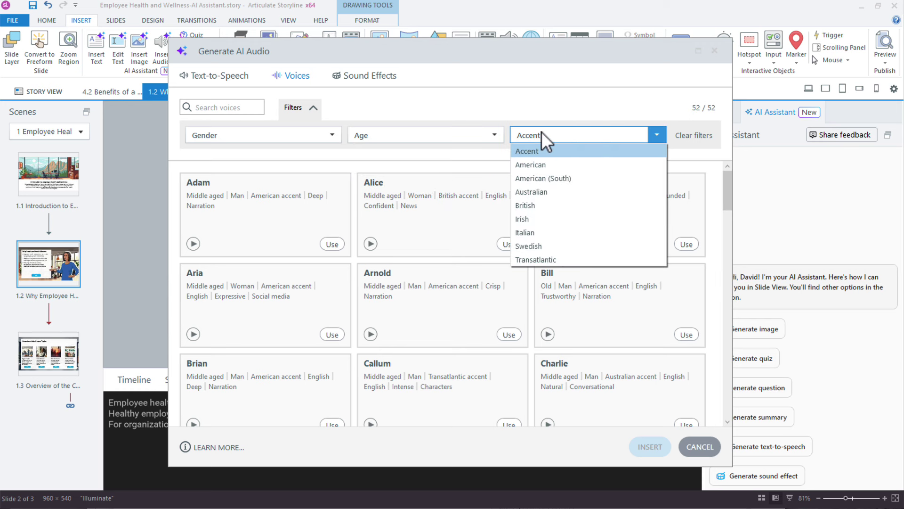
{"action": "left_click", "coordinate": [547, 118]}
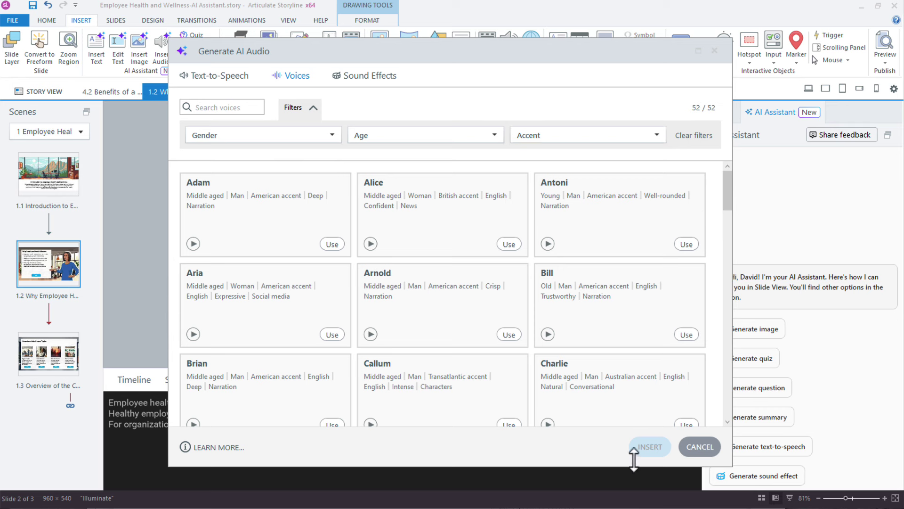
Reposition the audio generation dialog and browse the voice cards with their age, accent and style descriptions.
{"action": "left_click_drag", "start_coordinate": [445, 50], "coordinate": [407, 47]}
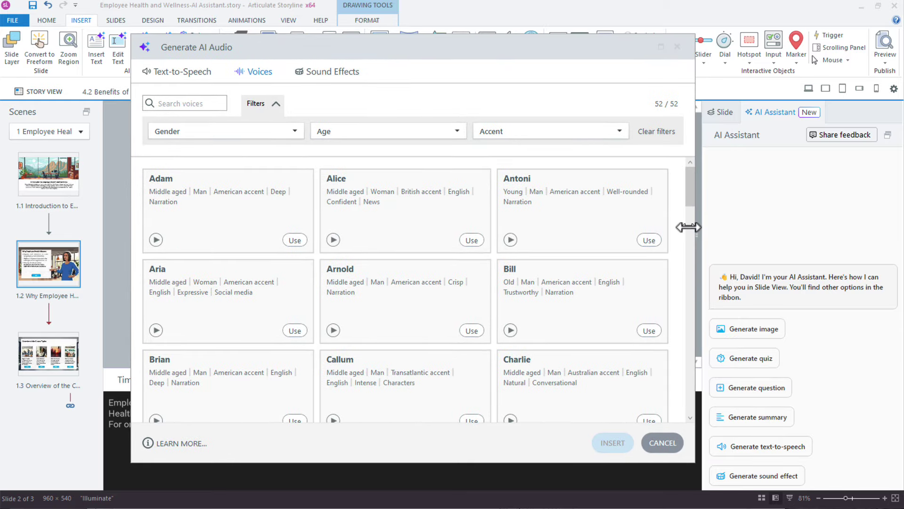
{"action": "scroll", "coordinate": [666, 225], "scroll_direction": "down", "scroll_amount": 3}
{"action": "scroll", "coordinate": [584, 242], "scroll_direction": "down", "scroll_amount": 5}
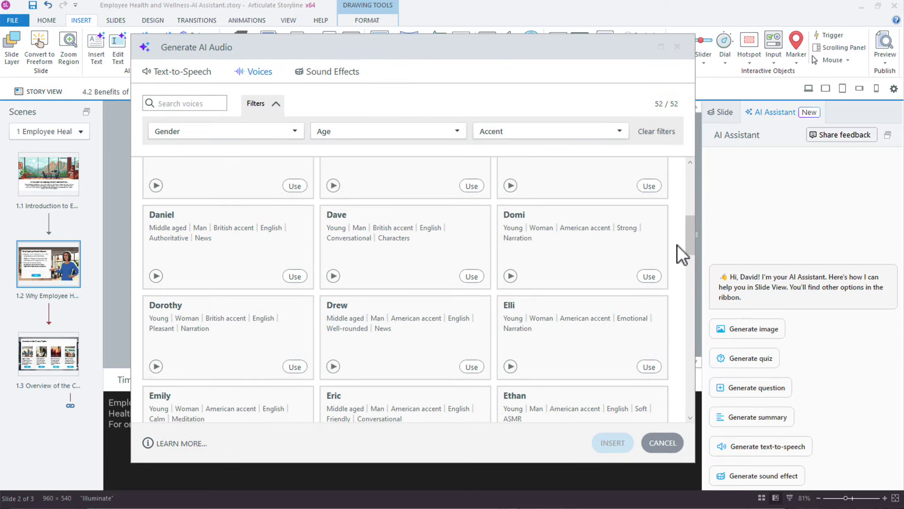
{"action": "scroll", "coordinate": [628, 253], "scroll_direction": "down", "scroll_amount": 8}
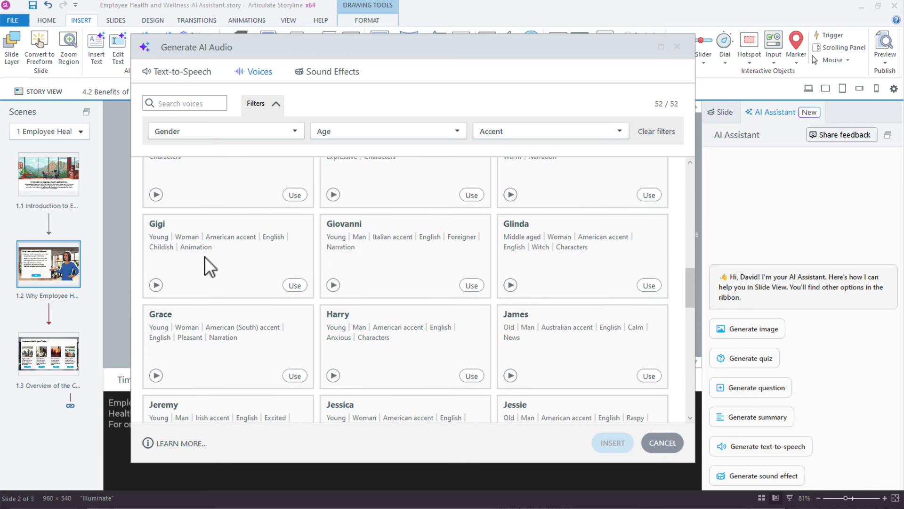
{"action": "scroll", "coordinate": [206, 258], "scroll_direction": "up", "scroll_amount": 13}
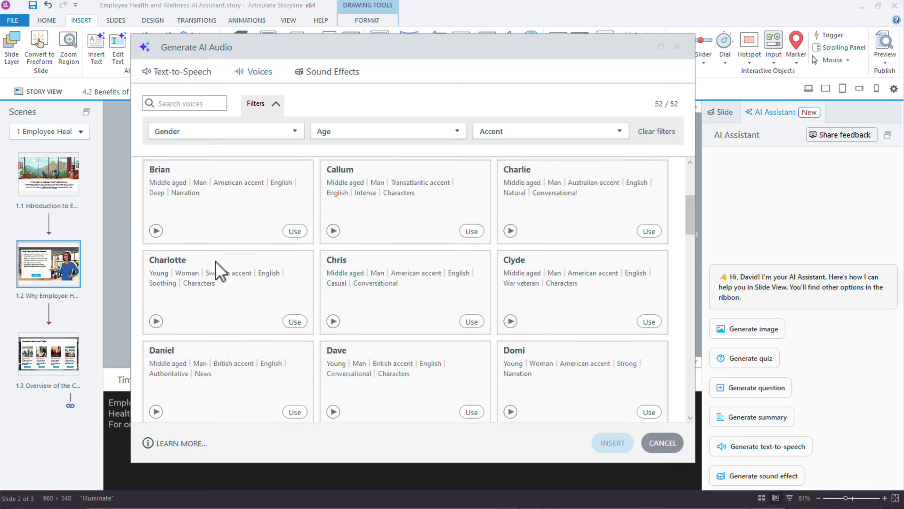
Reveal the advanced speech settings, generate speech from the notes script with the Laura voice, and play back part of it.
{"action": "left_click", "coordinate": [182, 72]}
{"action": "left_click", "coordinate": [172, 256]}
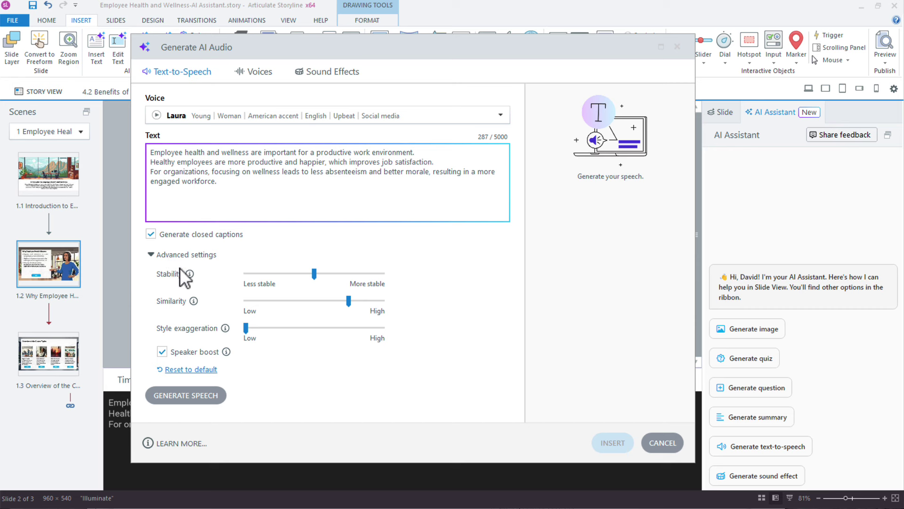
{"action": "mouse_move", "coordinate": [226, 335]}
{"action": "left_click", "coordinate": [215, 397]}
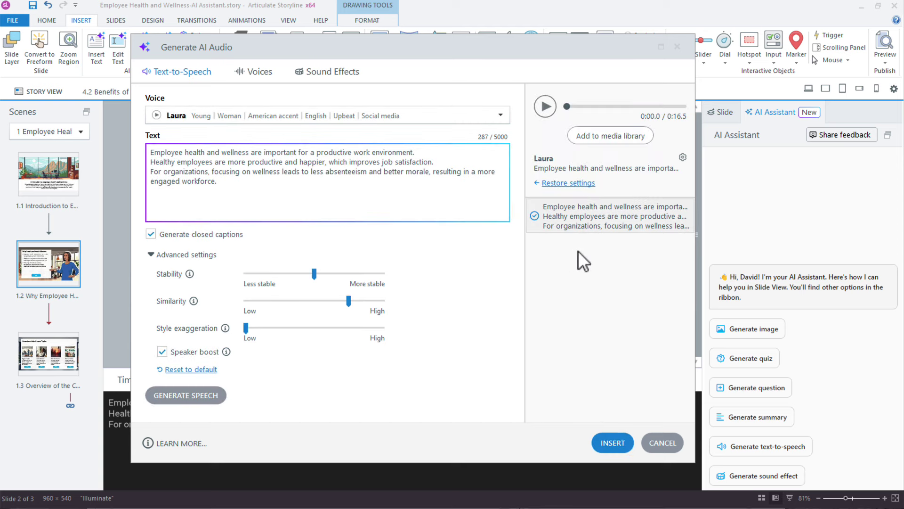
{"action": "left_click", "coordinate": [546, 106]}
{"action": "left_click", "coordinate": [549, 116]}
Raise style exaggeration to about midway, lower similarity and stability to slightly below midway, and generate the speech again.
{"action": "left_click_drag", "start_coordinate": [246, 328], "coordinate": [312, 332]}
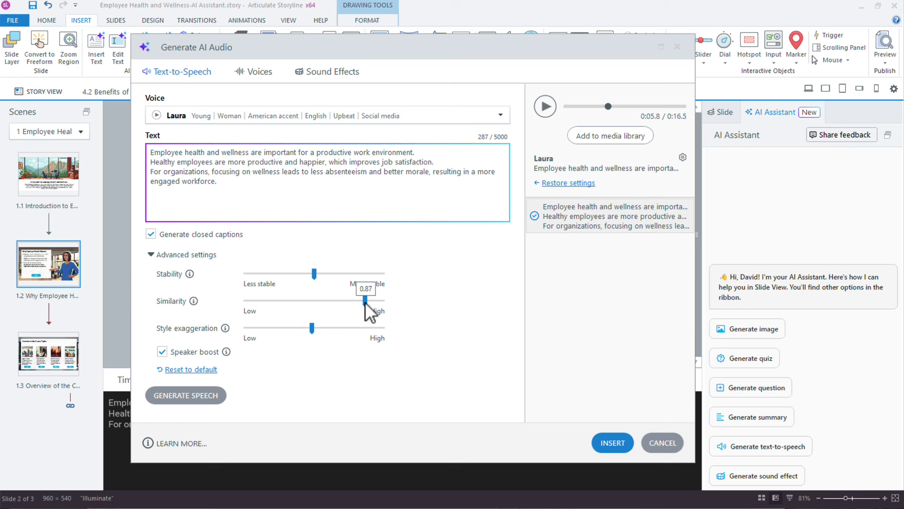
{"action": "left_click_drag", "start_coordinate": [366, 302], "coordinate": [296, 309]}
{"action": "mouse_move", "coordinate": [314, 275]}
{"action": "left_mouse_down"}
{"action": "mouse_move", "coordinate": [283, 276]}
{"action": "mouse_move", "coordinate": [298, 276]}
{"action": "left_mouse_up"}
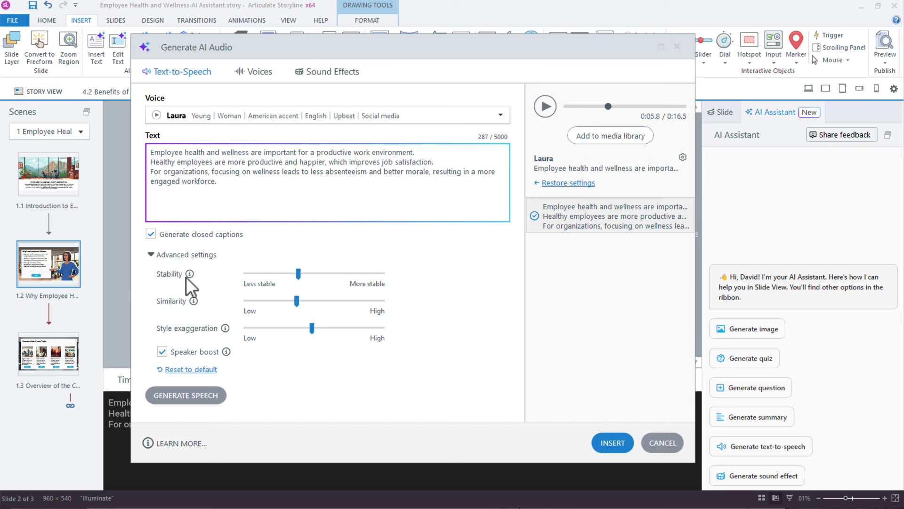
{"action": "mouse_move", "coordinate": [190, 275]}
{"action": "left_click", "coordinate": [545, 107]}
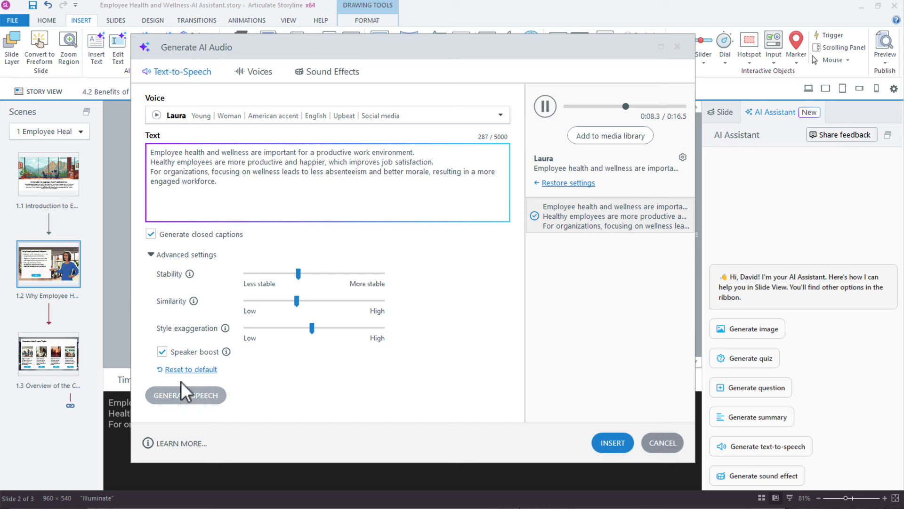
{"action": "left_click", "coordinate": [181, 396]}
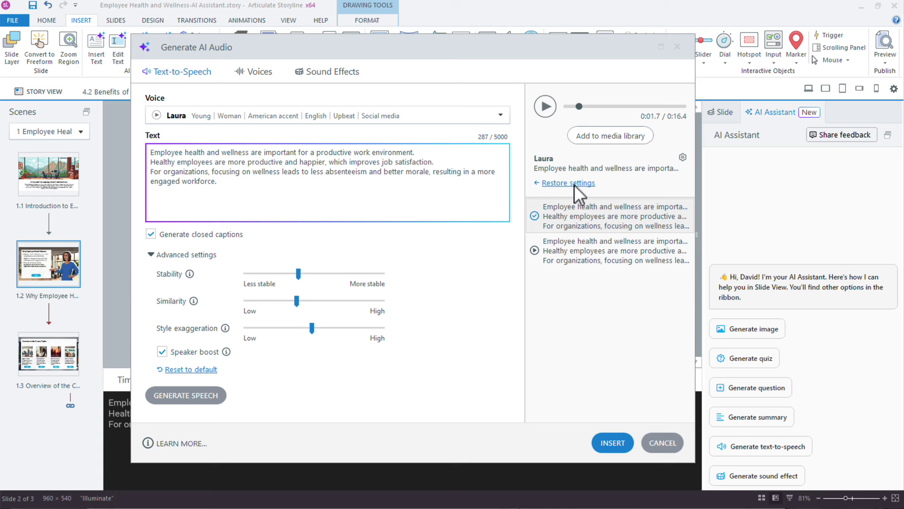
Play the start of the earlier speech version to compare it with the regenerated one.
{"action": "left_click", "coordinate": [571, 256]}
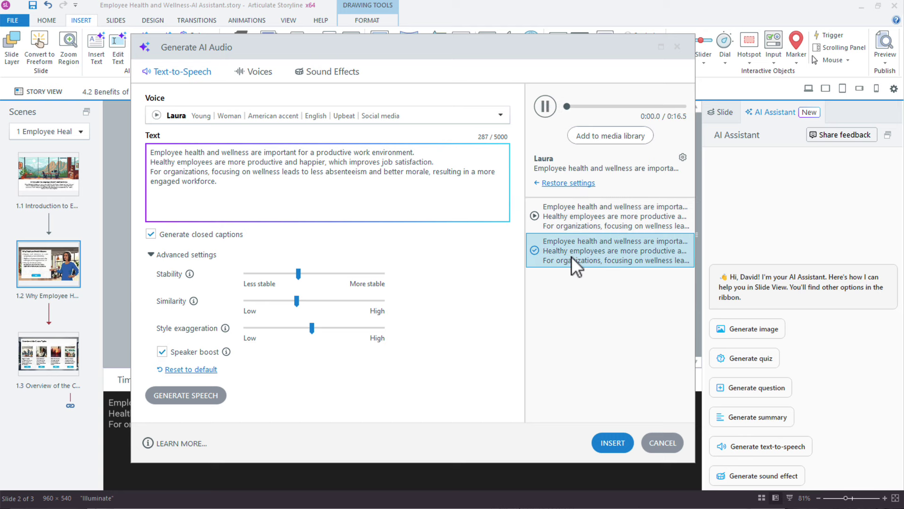
{"action": "left_click", "coordinate": [545, 106]}
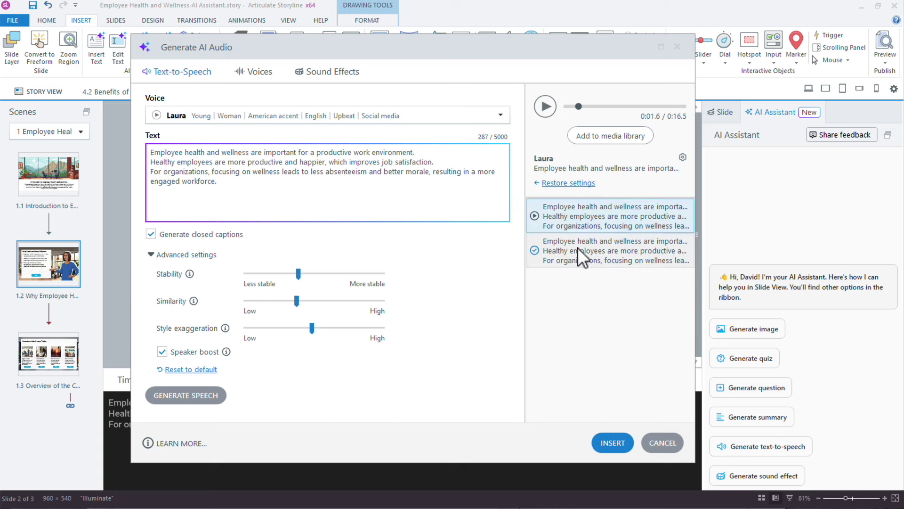
Select the regenerated Laura speech version and insert it into the Why Employee Health Matters slide.
{"action": "mouse_move", "coordinate": [558, 256]}
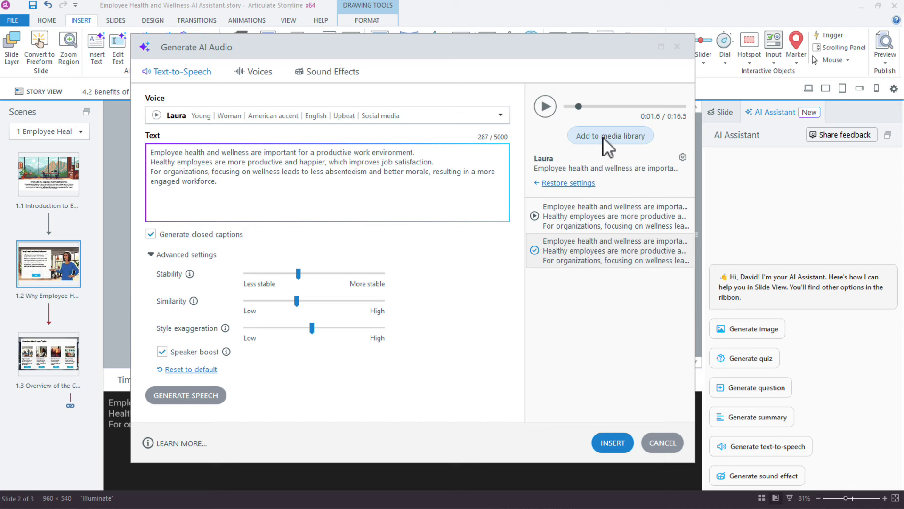
{"action": "left_click", "coordinate": [640, 224]}
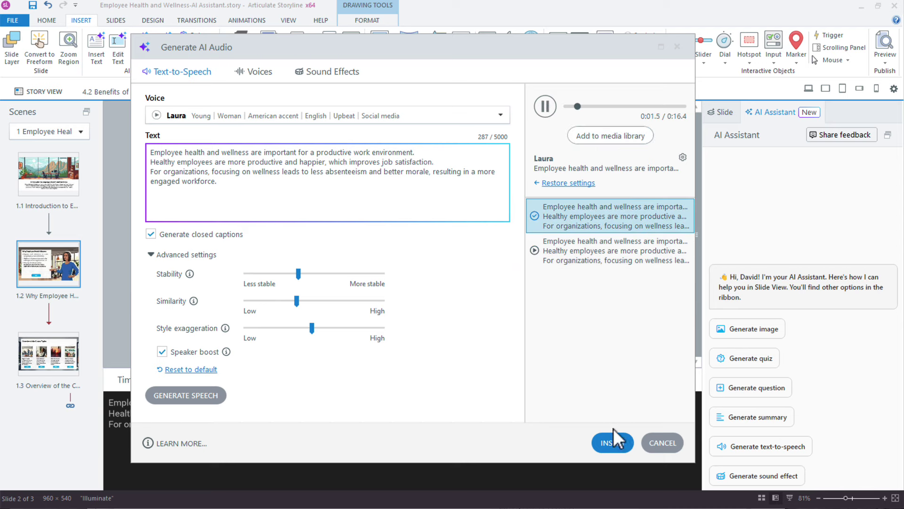
{"action": "left_click", "coordinate": [612, 443]}
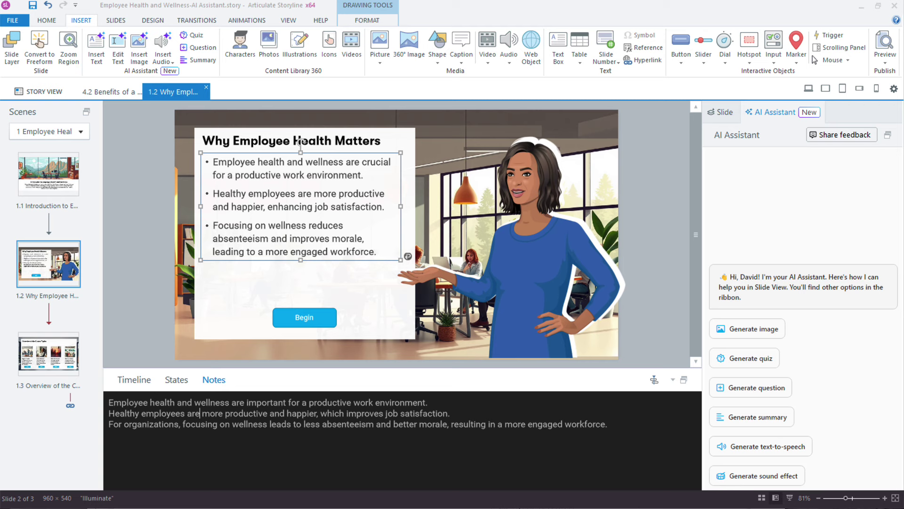
Show the slide's timeline and rename the inserted text-to-speech track "Why employee health".
{"action": "left_click", "coordinate": [135, 379]}
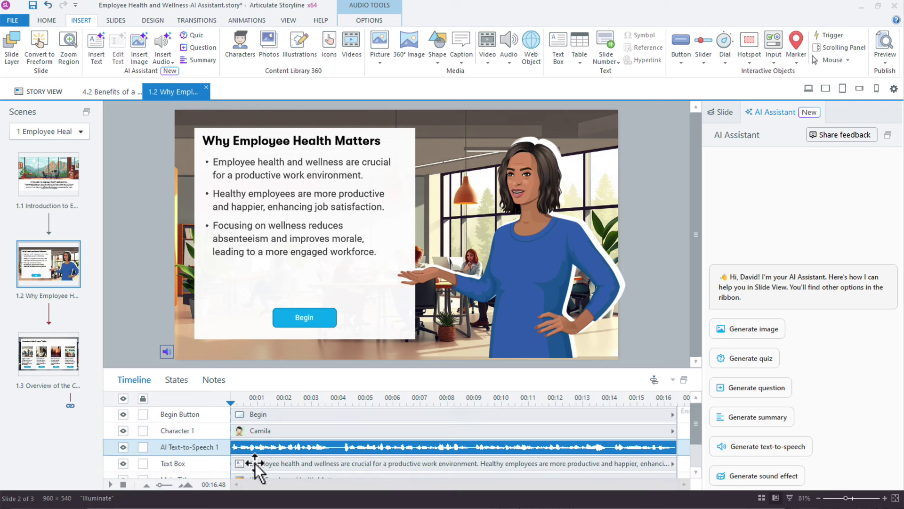
{"action": "double_click", "coordinate": [194, 448]}
{"action": "type", "text": "Why"}
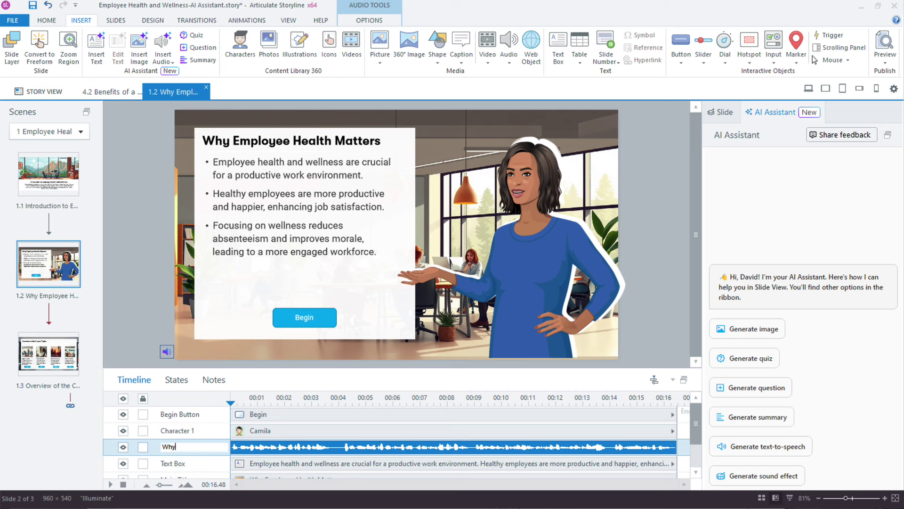
{"action": "type", "text": " employee health"}
{"action": "key", "text": "Return"}
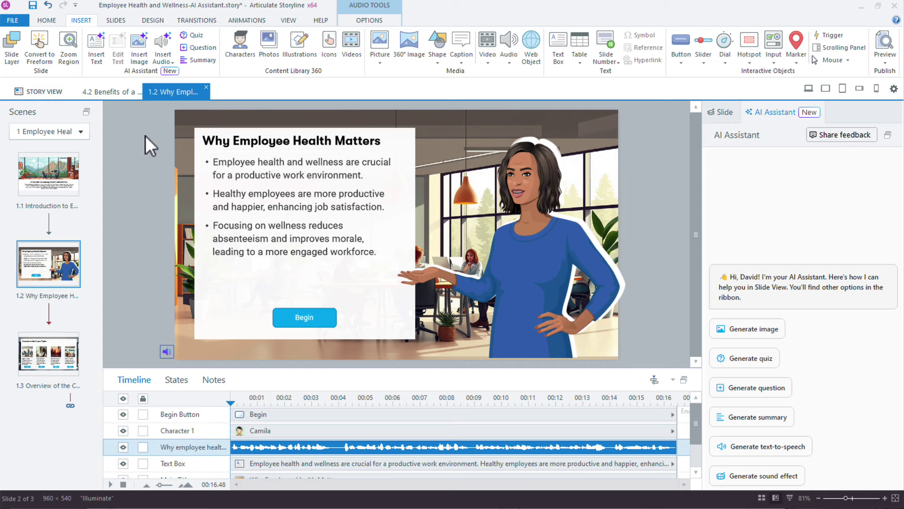
Generate an AI sound effect from "meeting room with ambient sounds of employees talking or rustling papers" and play the first generation.
{"action": "left_click", "coordinate": [163, 60]}
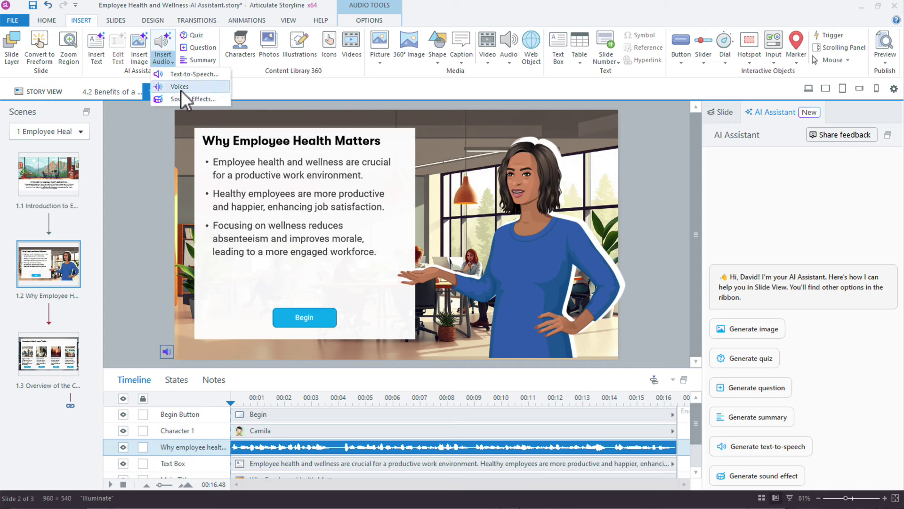
{"action": "left_click", "coordinate": [185, 97]}
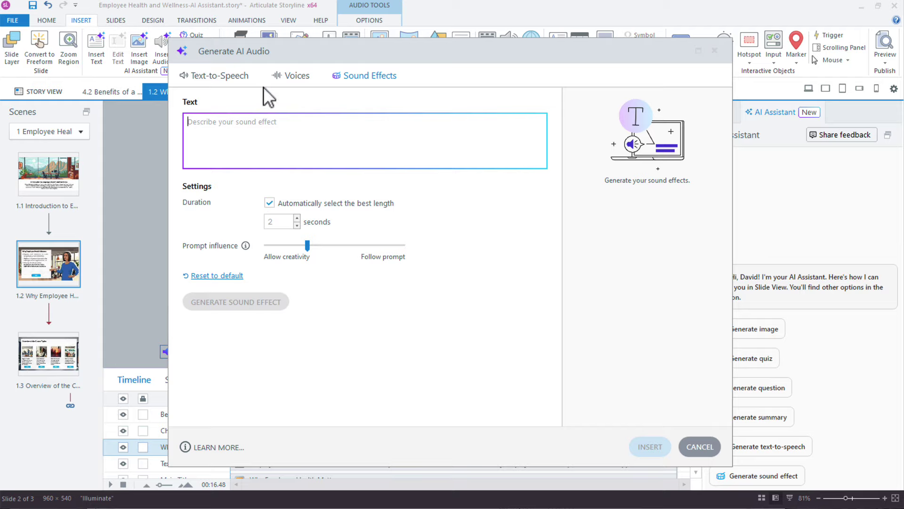
{"action": "left_click_drag", "start_coordinate": [273, 51], "coordinate": [400, 53]}
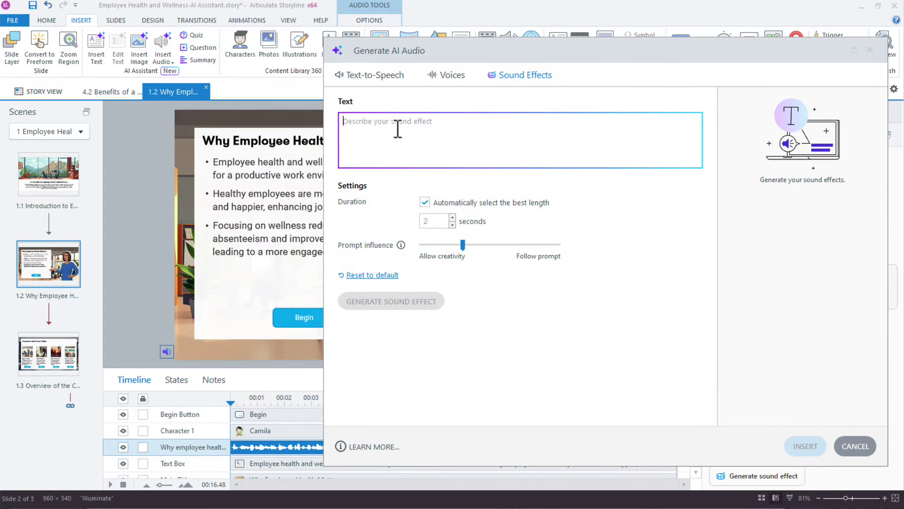
{"action": "key", "text": "BackSpace"}
{"action": "type", "text": "meet"}
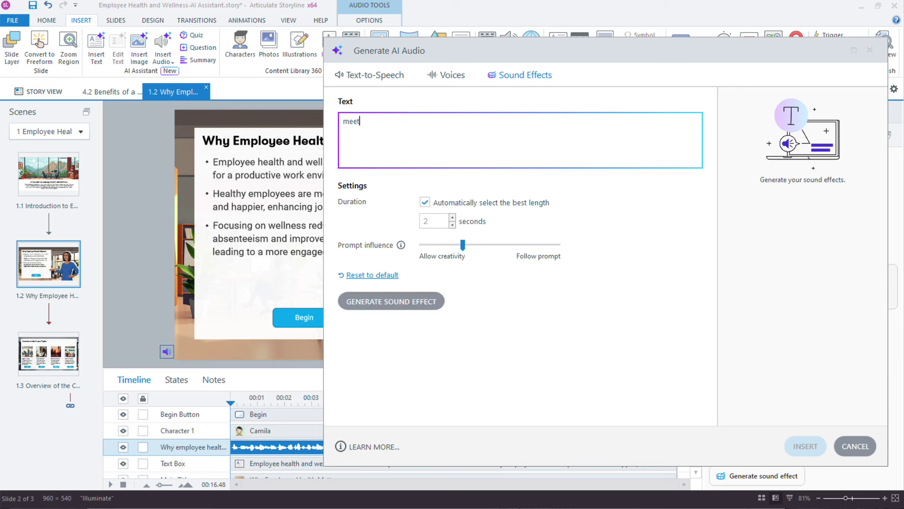
{"action": "type", "text": "ing room with ambient sounds of employees talking or rus"}
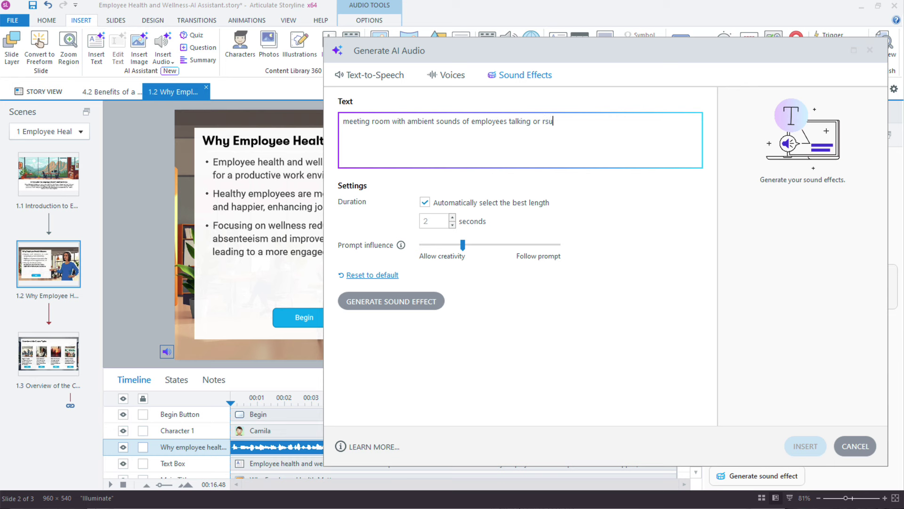
{"action": "type", "text": "tling papers"}
{"action": "left_click", "coordinate": [385, 304]}
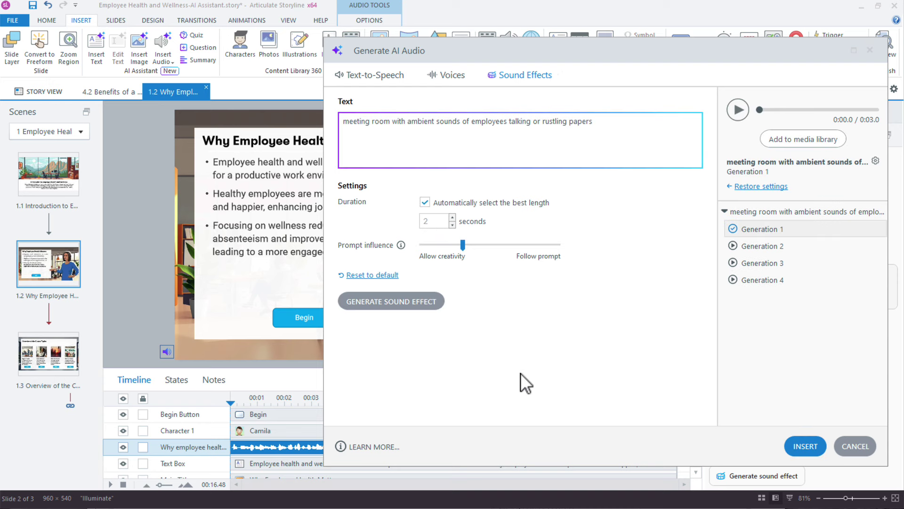
{"action": "left_click", "coordinate": [738, 110]}
{"action": "left_click", "coordinate": [745, 110]}
Turn off automatic length, set the duration to 10 seconds and prompt influence to 0.15, and generate the sound effect again.
{"action": "left_click", "coordinate": [425, 203]}
{"action": "double_click", "coordinate": [427, 221]}
{"action": "type", "text": "10"}
{"action": "left_click_drag", "start_coordinate": [463, 245], "coordinate": [442, 248]}
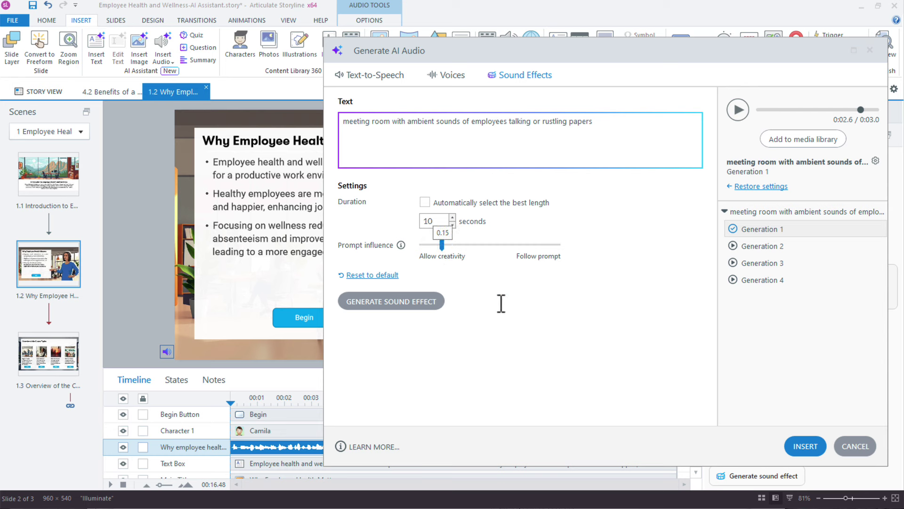
{"action": "left_click", "coordinate": [419, 307]}
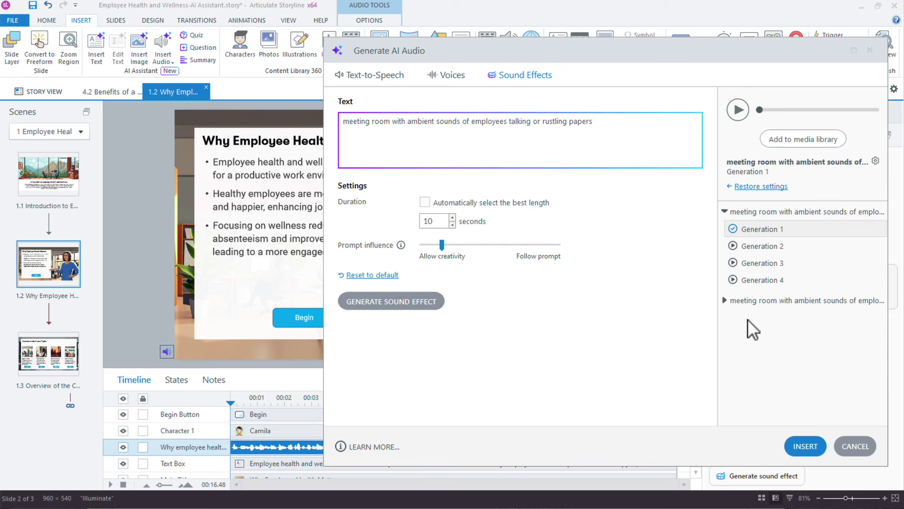
Audition Generations 1 to 3 of the 10-second batch and raise prompt influence well toward Follow prompt.
{"action": "left_click", "coordinate": [738, 111]}
{"action": "left_click", "coordinate": [735, 245]}
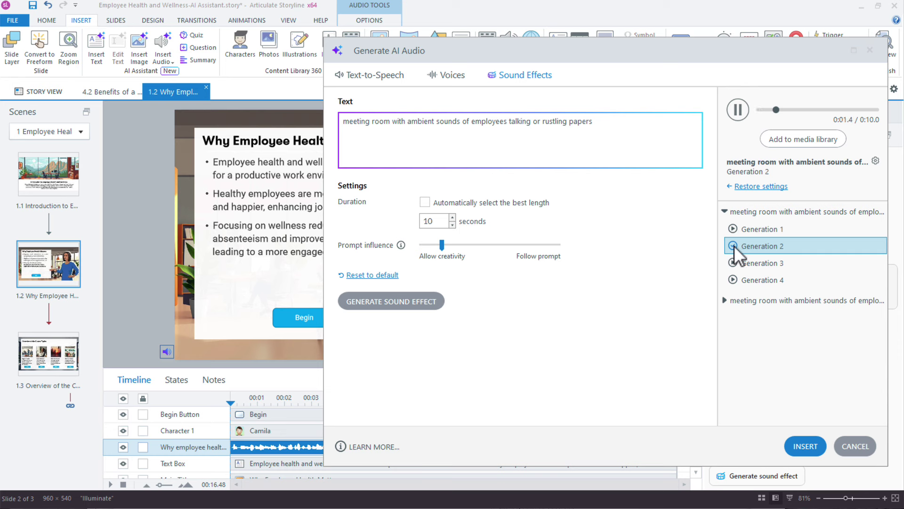
{"action": "left_click", "coordinate": [733, 263]}
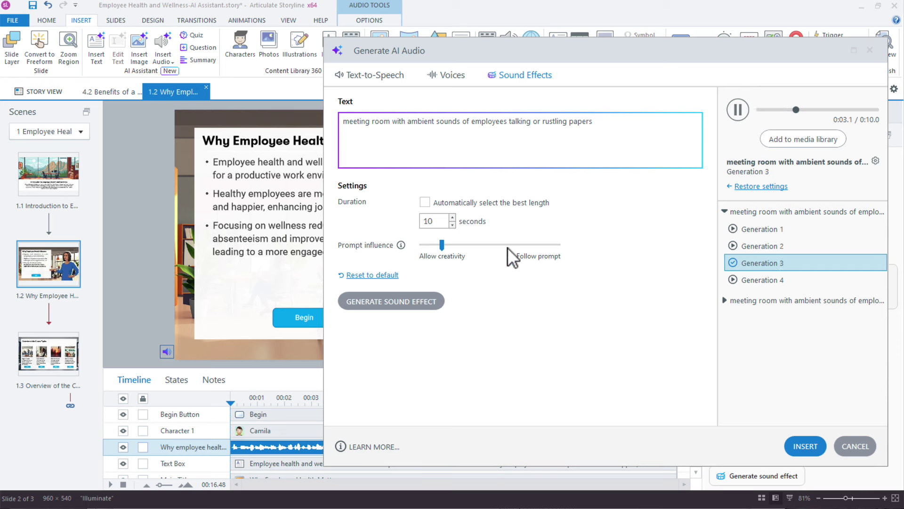
{"action": "left_click_drag", "start_coordinate": [443, 249], "coordinate": [519, 250]}
{"action": "left_click", "coordinate": [738, 110]}
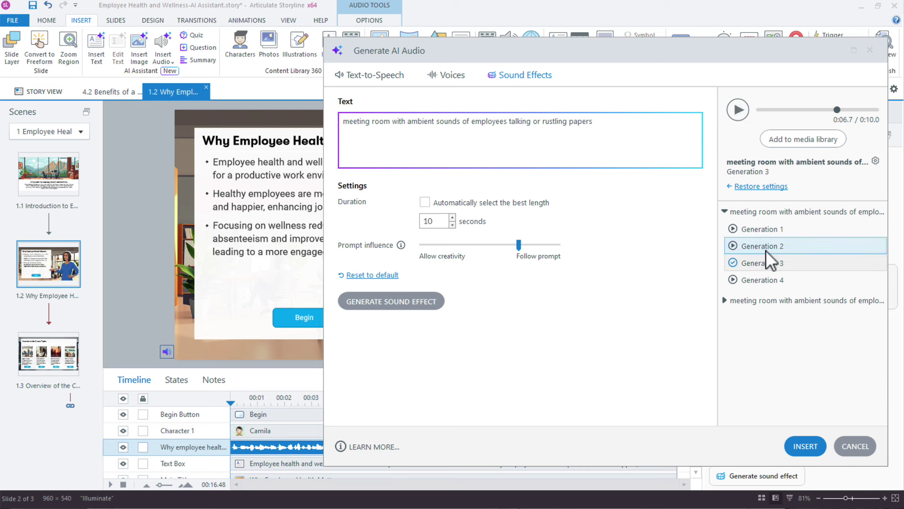
Expand the first sound effect batch, audition its generations, and insert Generation 3 into the slide.
{"action": "left_click", "coordinate": [729, 303]}
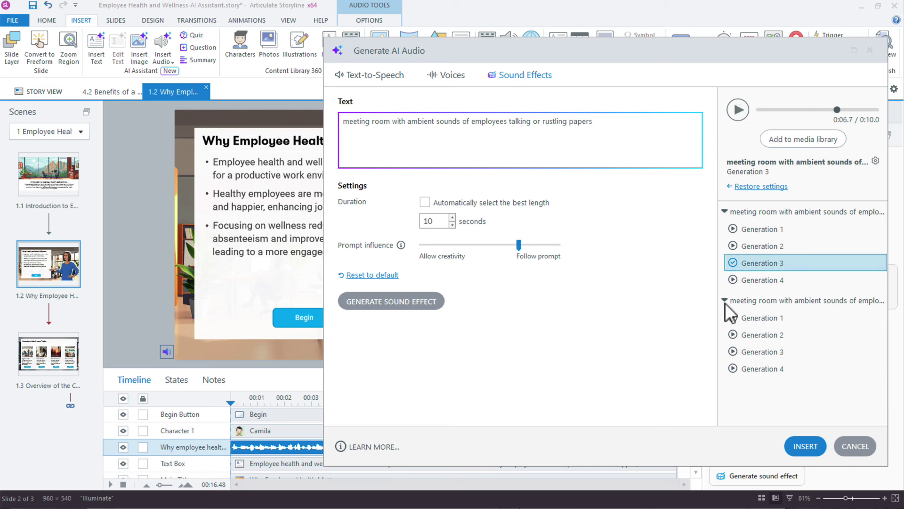
{"action": "left_click", "coordinate": [765, 321]}
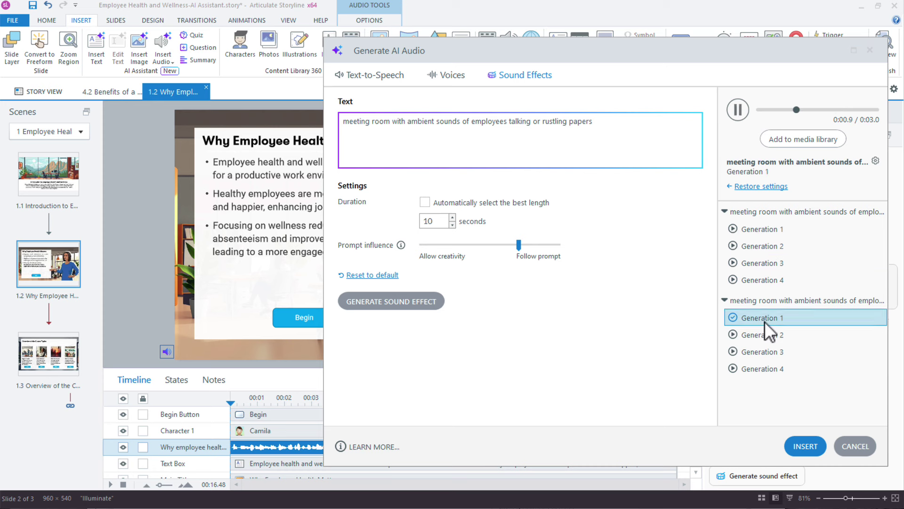
{"action": "left_click", "coordinate": [762, 347]}
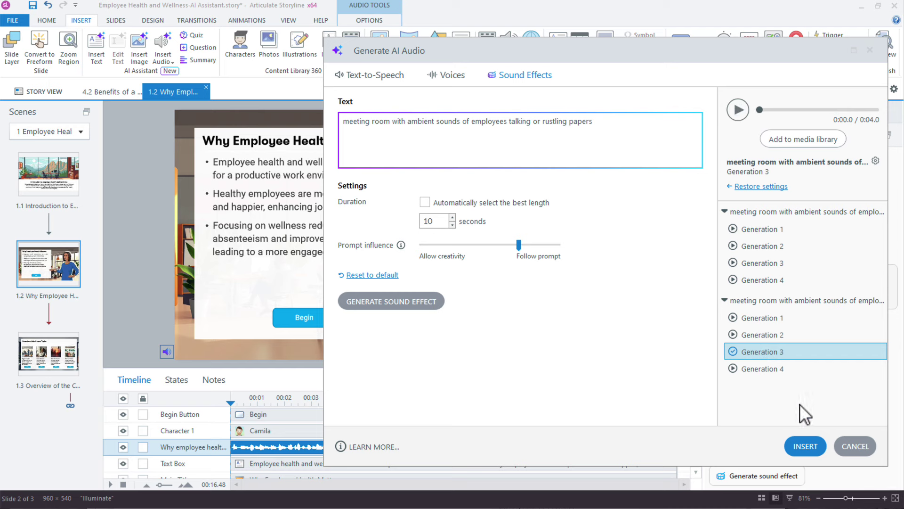
{"action": "left_click", "coordinate": [818, 441]}
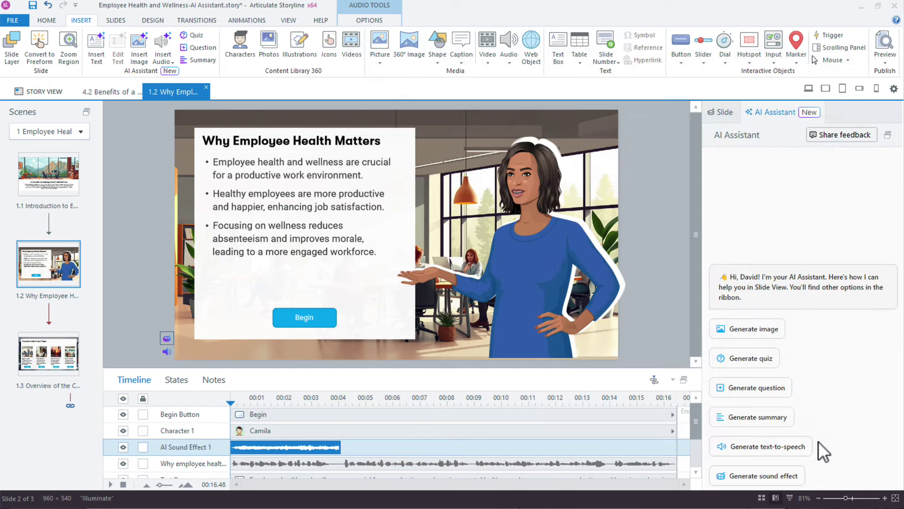
Check the new audio tracks in the timeline and preview the slide with narration and sound effect playing together.
{"action": "scroll", "coordinate": [369, 458], "scroll_direction": "down", "scroll_amount": 3}
{"action": "scroll", "coordinate": [365, 459], "scroll_direction": "up", "scroll_amount": 3}
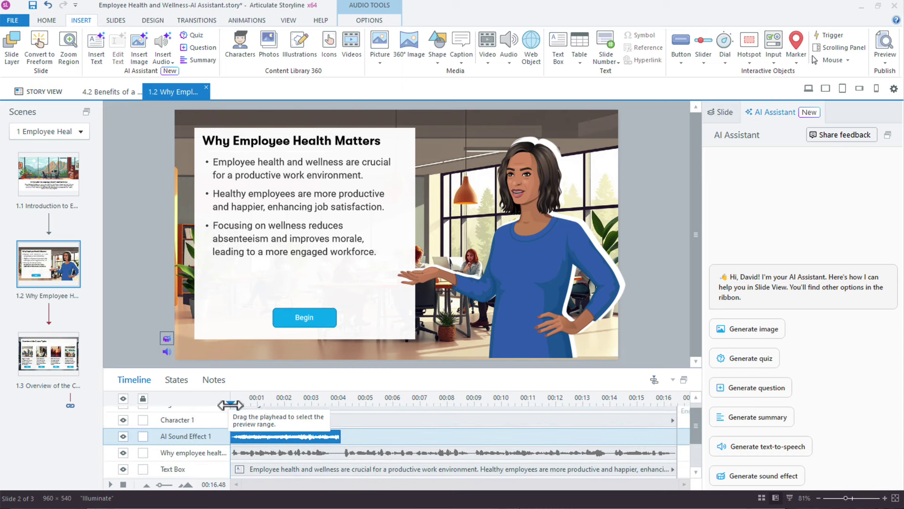
{"action": "left_click", "coordinate": [809, 89]}
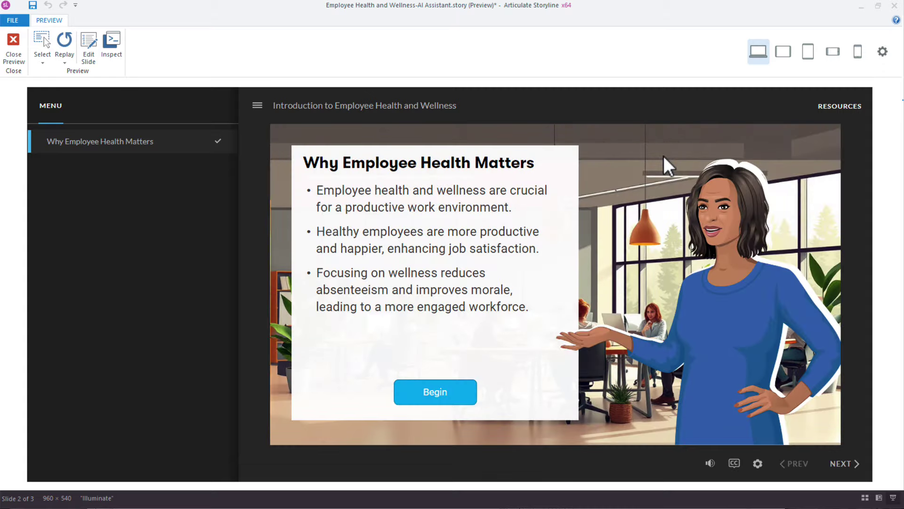
{"action": "key", "text": "Escape"}
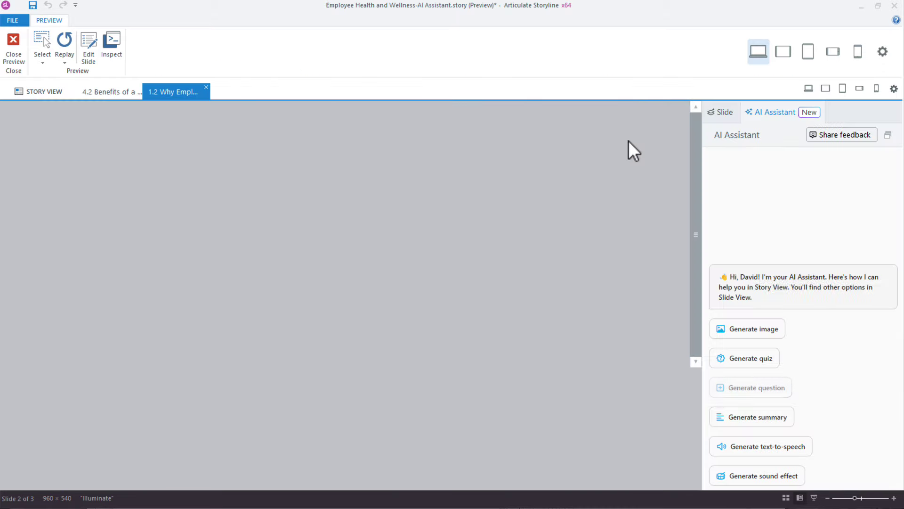
Decrease the sound effect's volume by 75% in the Audio Editor and save the edited audio.
{"action": "double_click", "coordinate": [276, 452]}
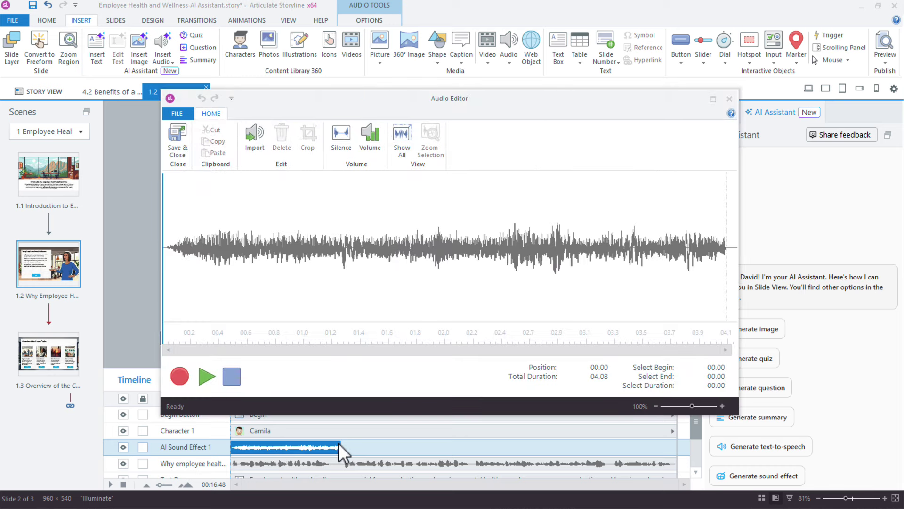
{"action": "left_click", "coordinate": [366, 142]}
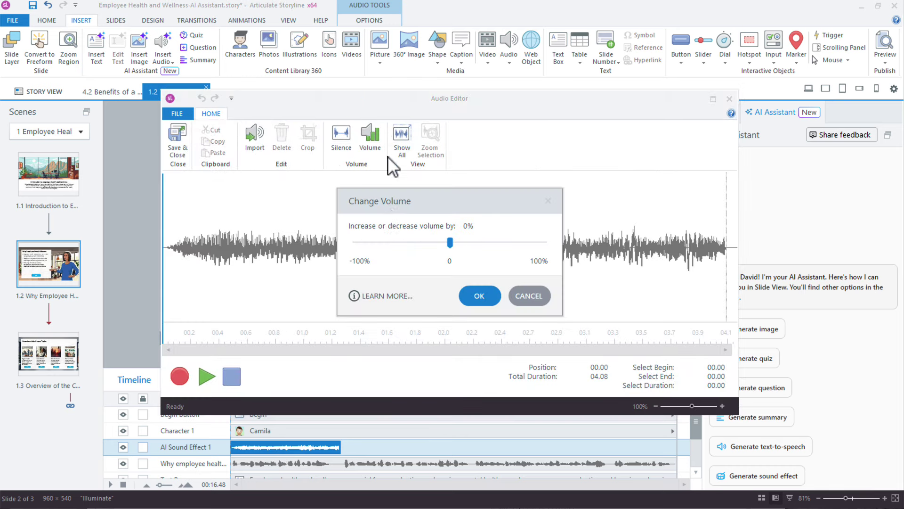
{"action": "left_click", "coordinate": [443, 243]}
{"action": "left_click_drag", "start_coordinate": [374, 243], "coordinate": [379, 243]}
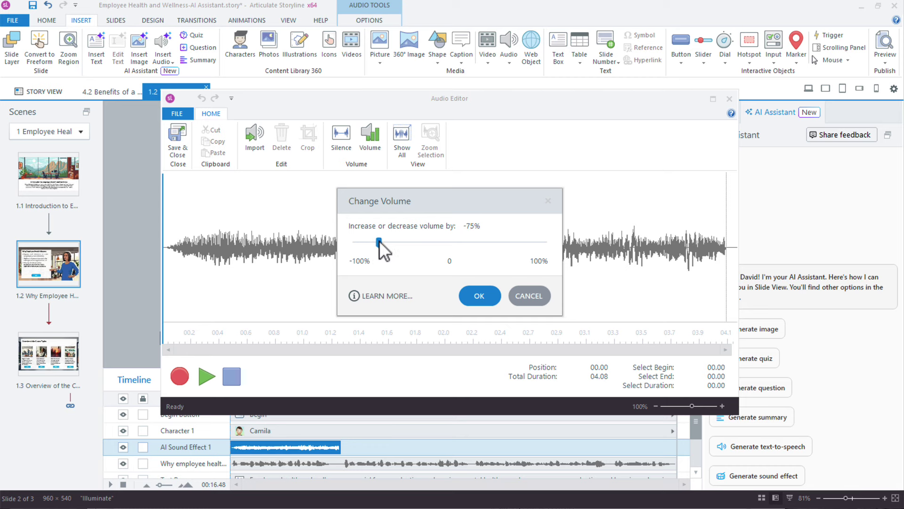
{"action": "left_click", "coordinate": [485, 298]}
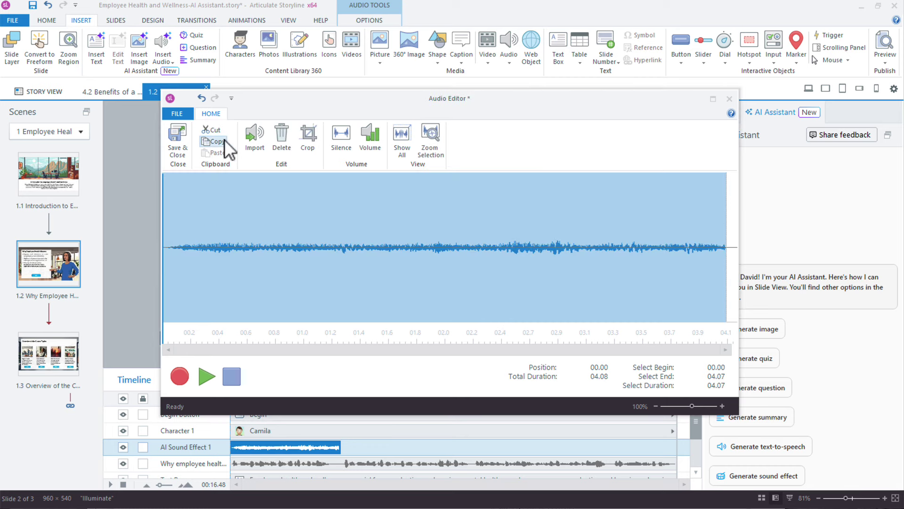
{"action": "left_click", "coordinate": [186, 147]}
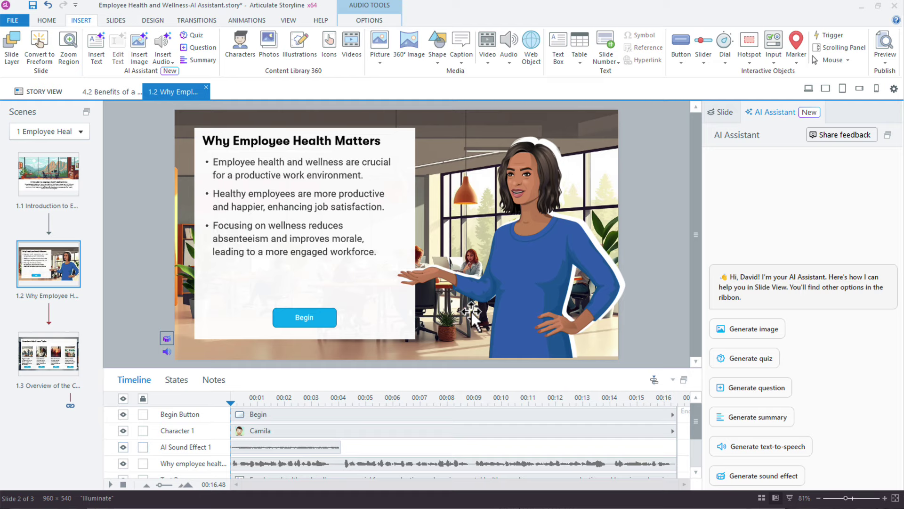
Switch to the browser's Getting Started with AI Assistant course preview and open the Training & Feature Tutorials lesson.
{"action": "left_click", "coordinate": [512, 497]}
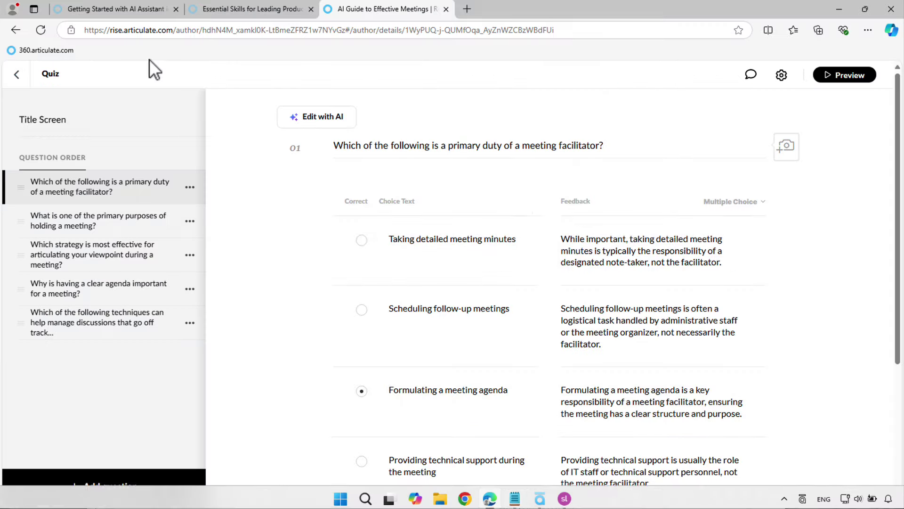
{"action": "left_click", "coordinate": [130, 11]}
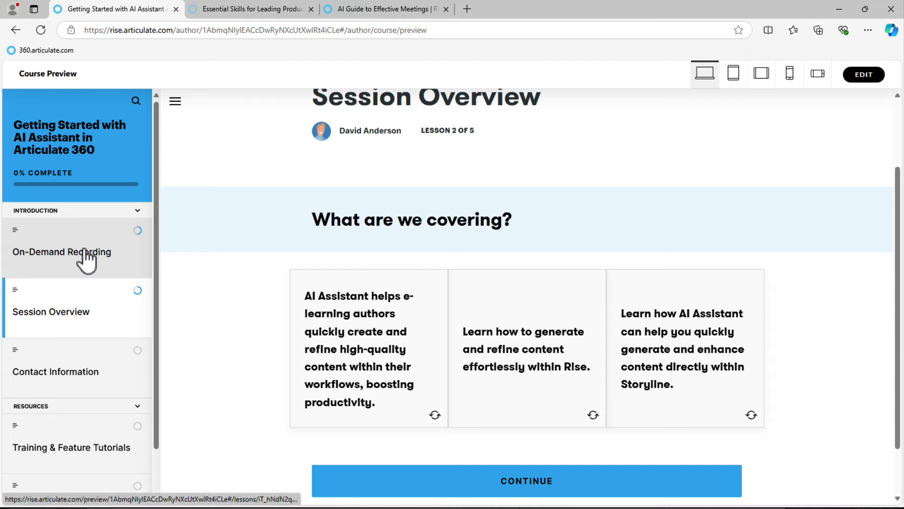
{"action": "scroll", "coordinate": [78, 433], "scroll_direction": "down", "scroll_amount": 3}
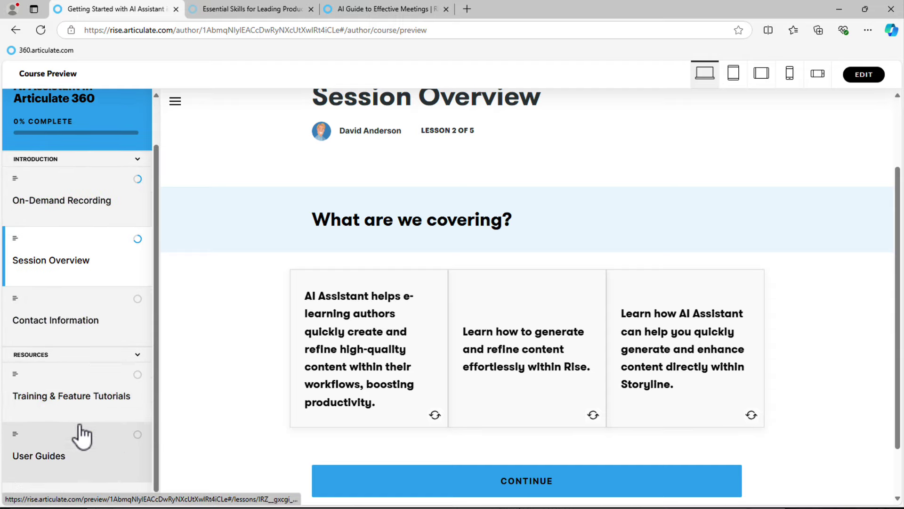
{"action": "left_click", "coordinate": [97, 398]}
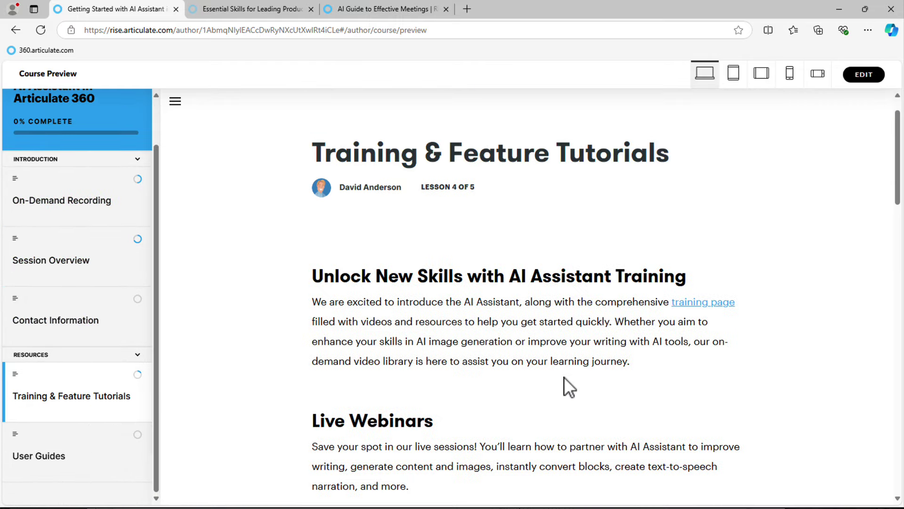
Examine the Hands-On Practice section of the training lesson and open the Contact Information lesson.
{"action": "scroll", "coordinate": [564, 377], "scroll_direction": "down", "scroll_amount": 6}
{"action": "scroll", "coordinate": [564, 376], "scroll_direction": "down", "scroll_amount": 6}
{"action": "left_click_drag", "start_coordinate": [477, 238], "coordinate": [317, 238]}
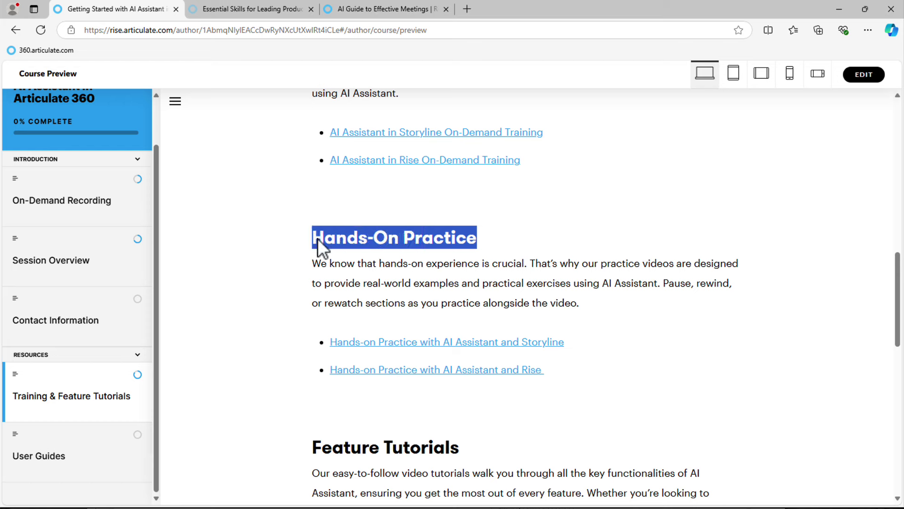
{"action": "left_click", "coordinate": [517, 295]}
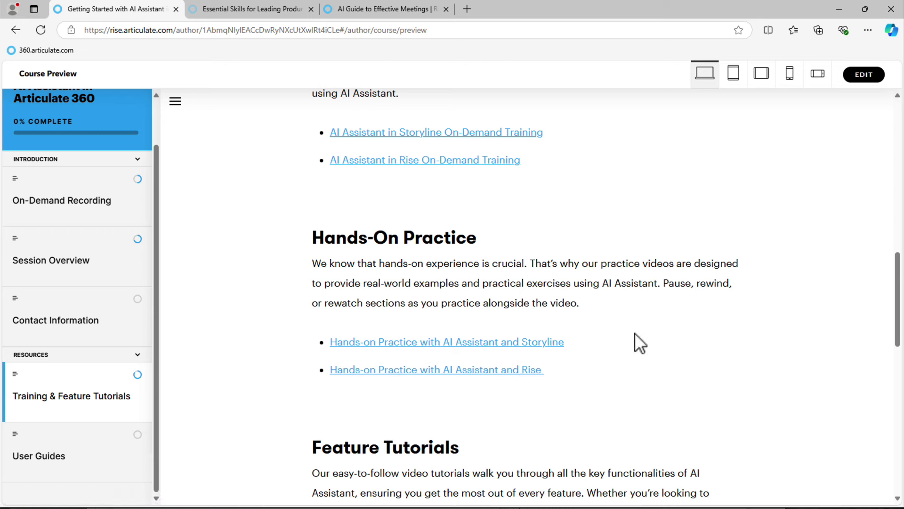
{"action": "left_click_drag", "start_coordinate": [581, 303], "coordinate": [528, 299]}
{"action": "left_click", "coordinate": [456, 298]}
{"action": "left_click", "coordinate": [53, 321]}
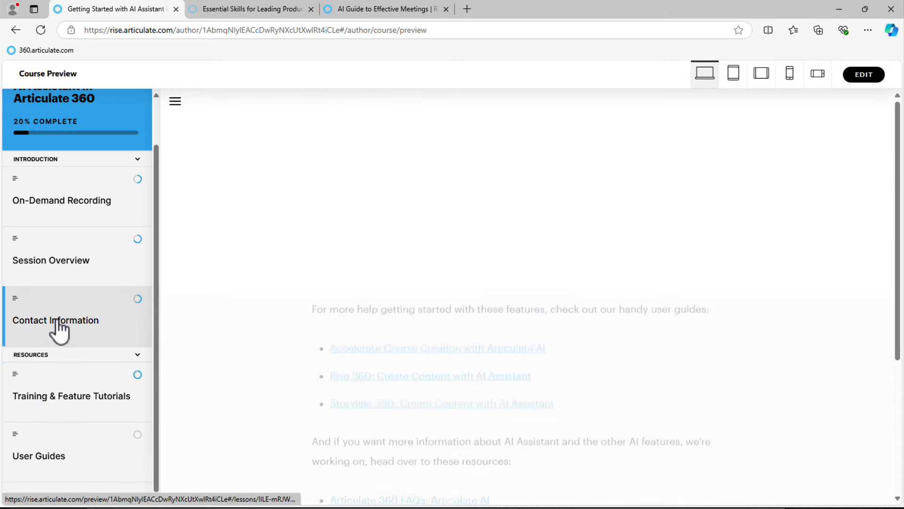